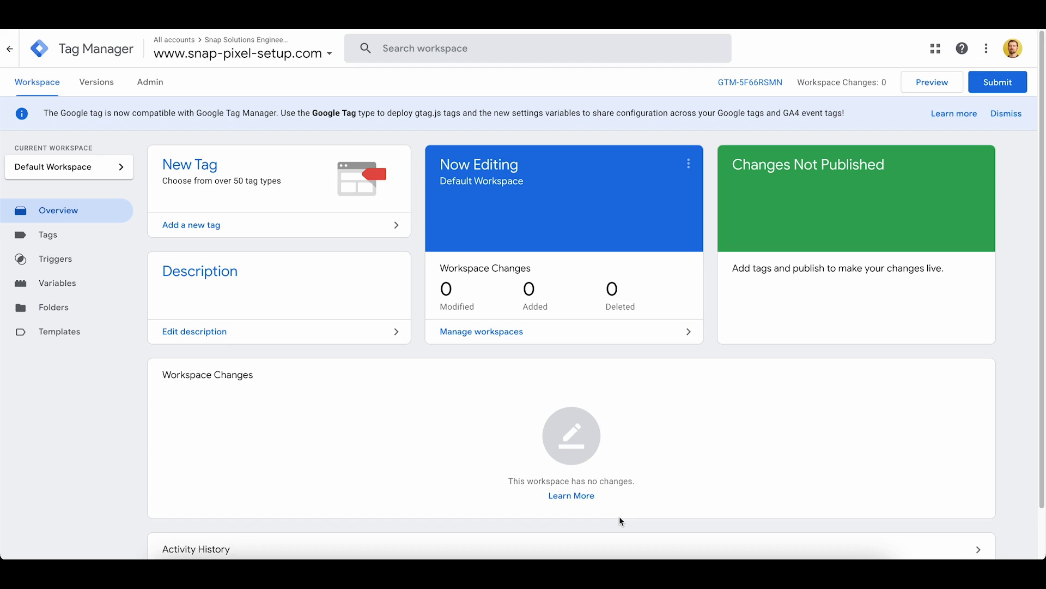
# Add a new workspace named 'Snap Pixel Integration' from the workspace list and save it.
pyautogui.click(74, 170)
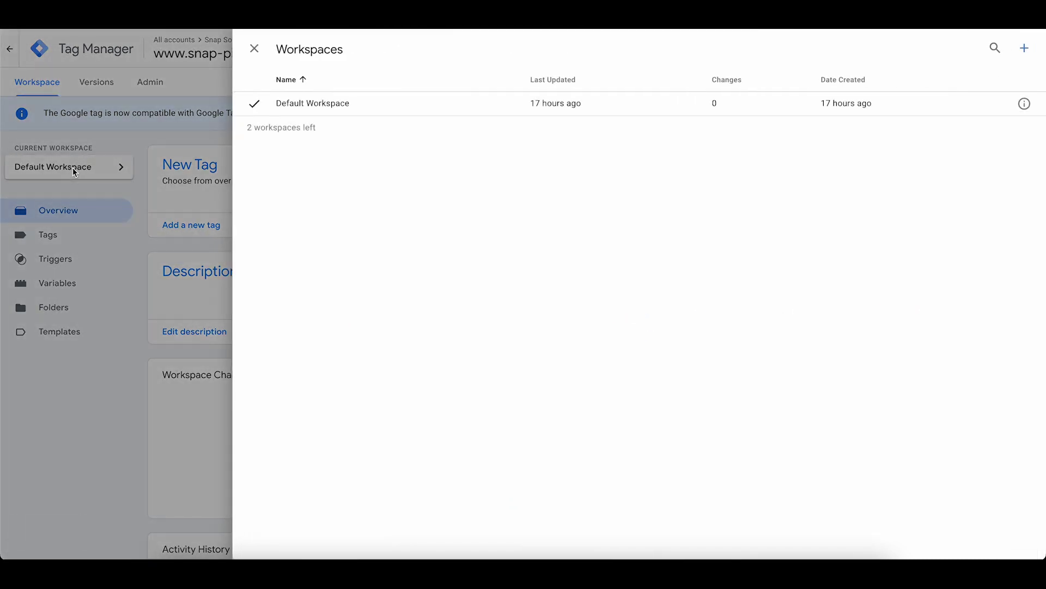
pyautogui.click(1023, 50)
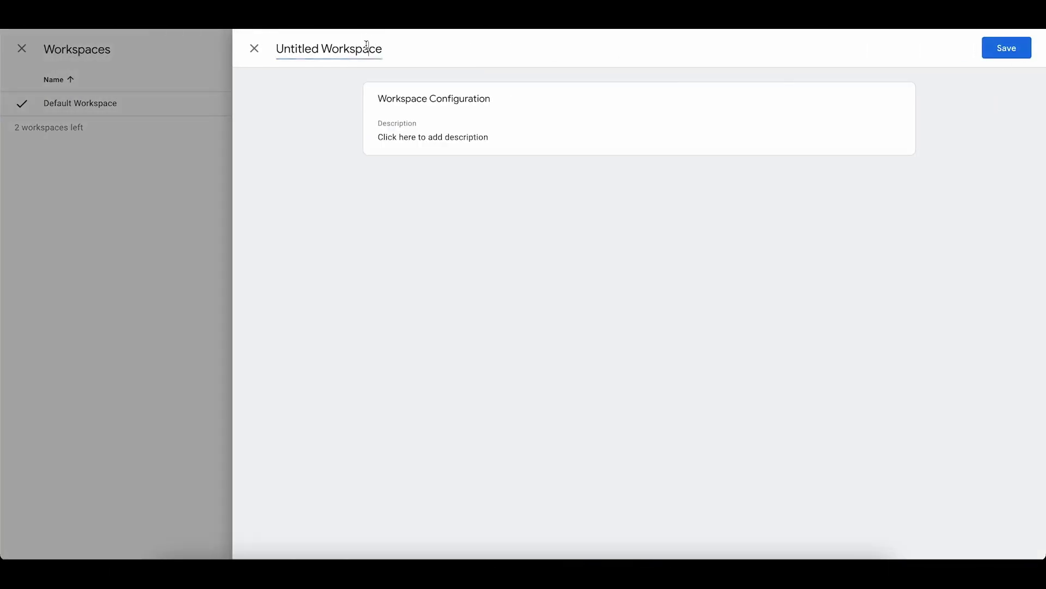
pyautogui.tripleClick(367, 46)
pyautogui.write('Snap ')
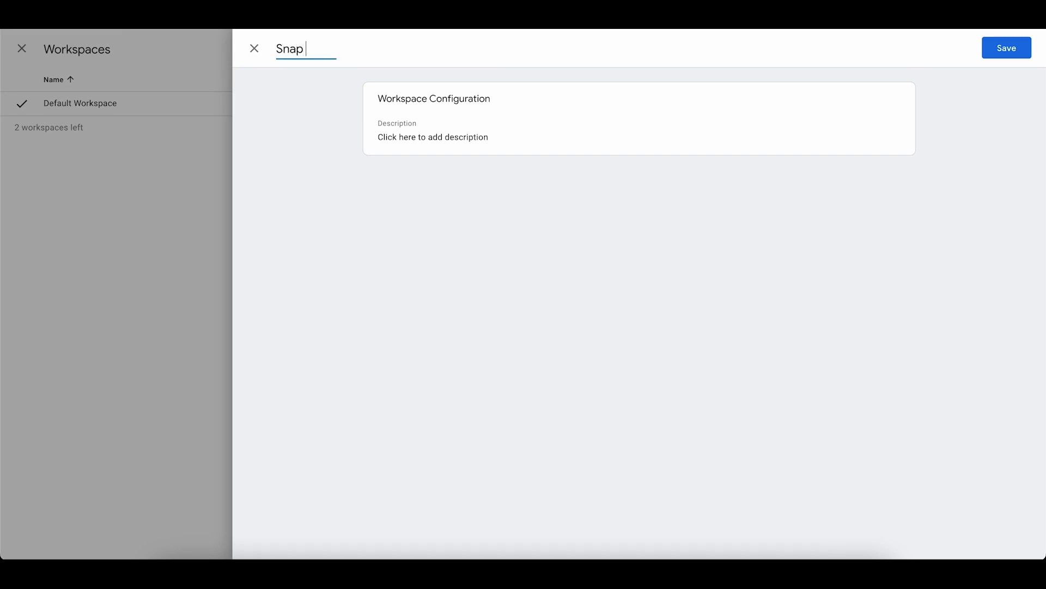
pyautogui.write('Pixel Integration')
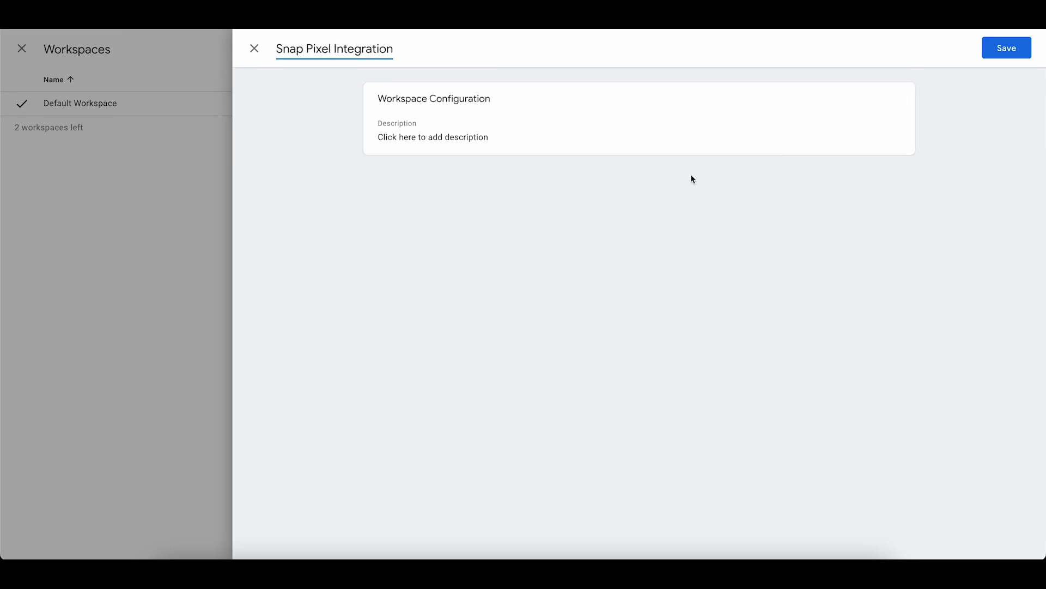
pyautogui.click(988, 48)
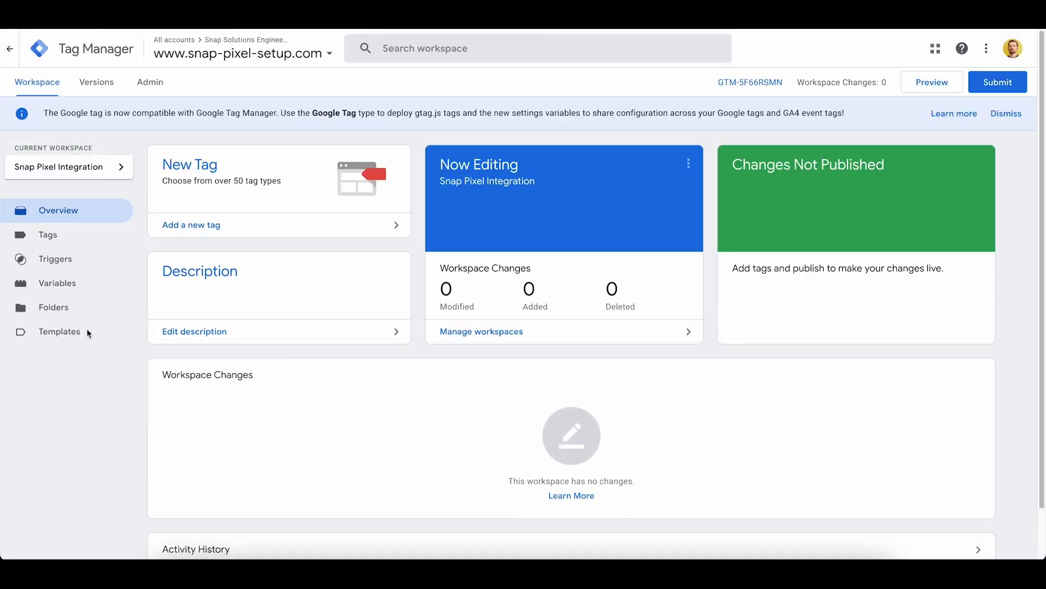
# Search the tag template gallery for 'Snap Pixel' and add the Snap Pixel template to the workspace.
pyautogui.click(63, 332)
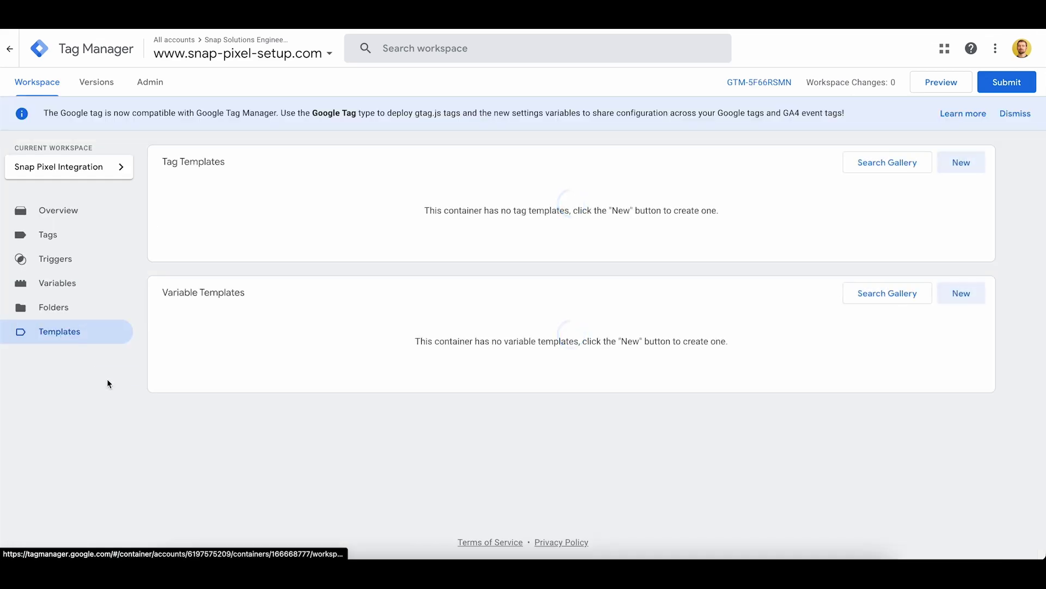
pyautogui.click(891, 168)
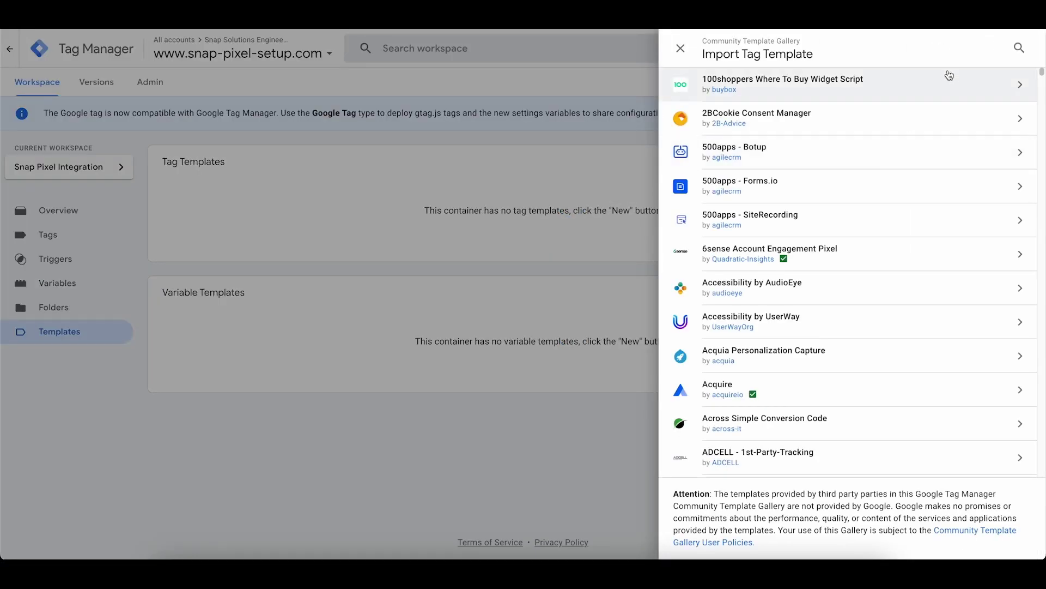
pyautogui.click(1019, 49)
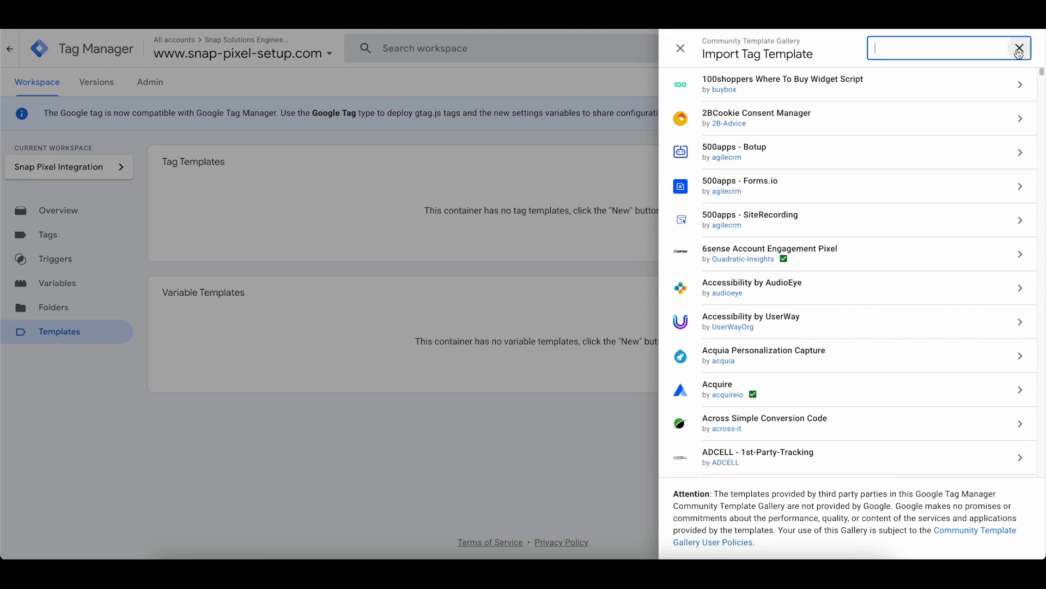
pyautogui.write('Sn')
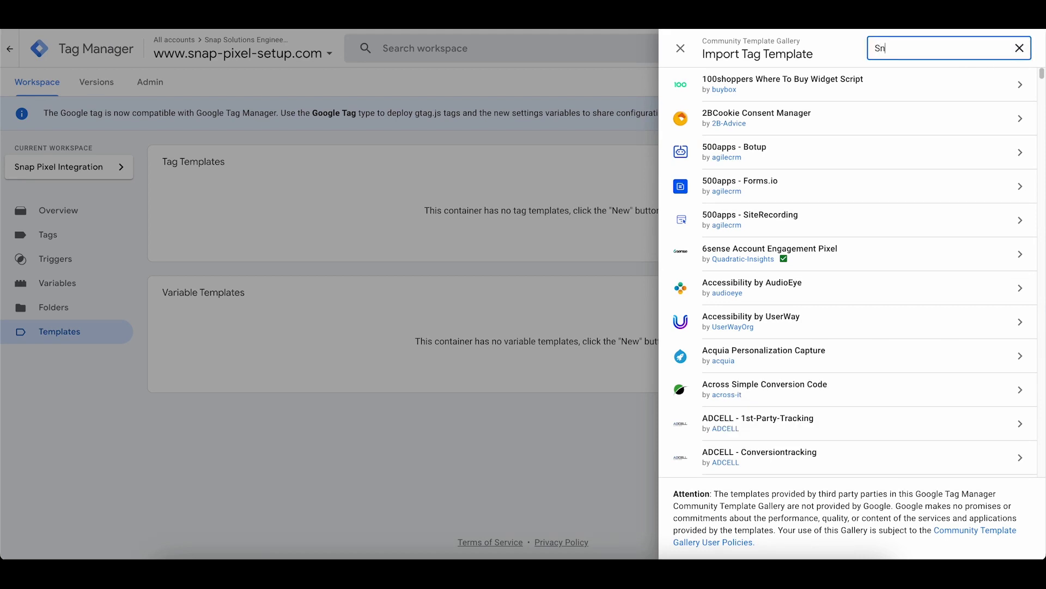
pyautogui.write('ap Pixel')
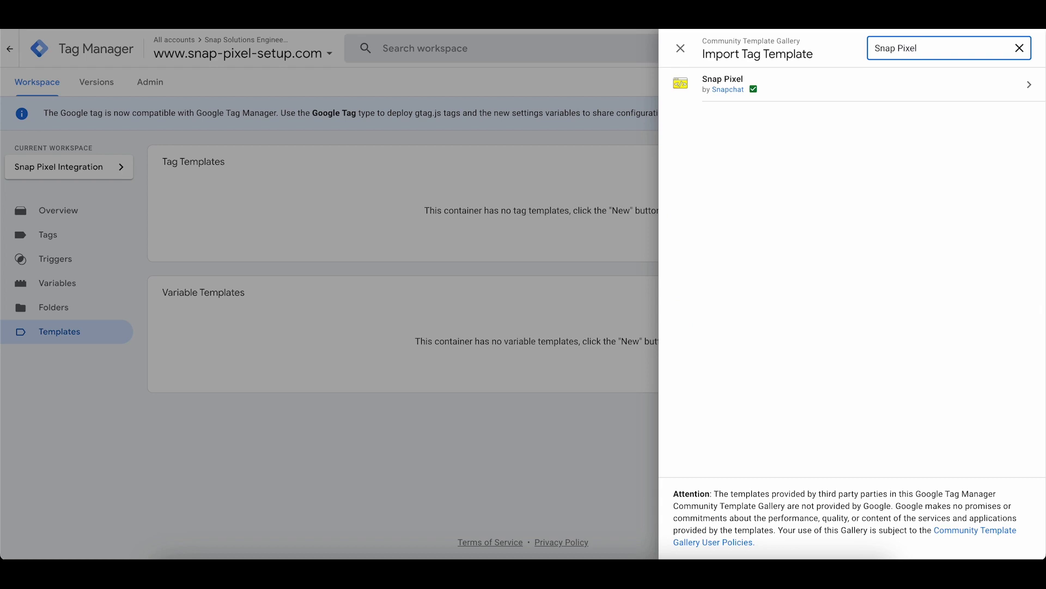
pyautogui.click(808, 164)
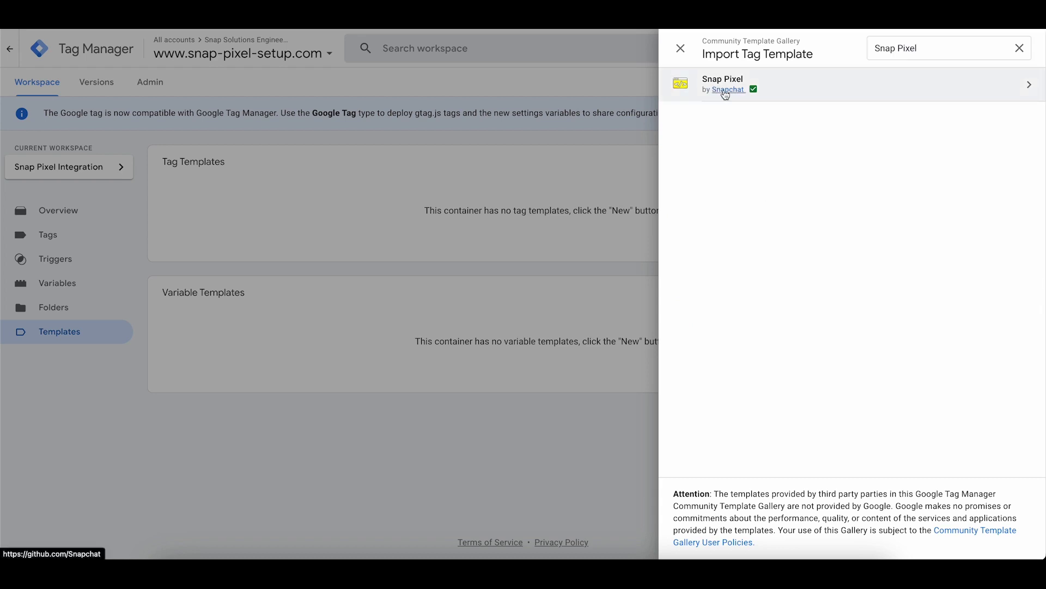
pyautogui.click(848, 91)
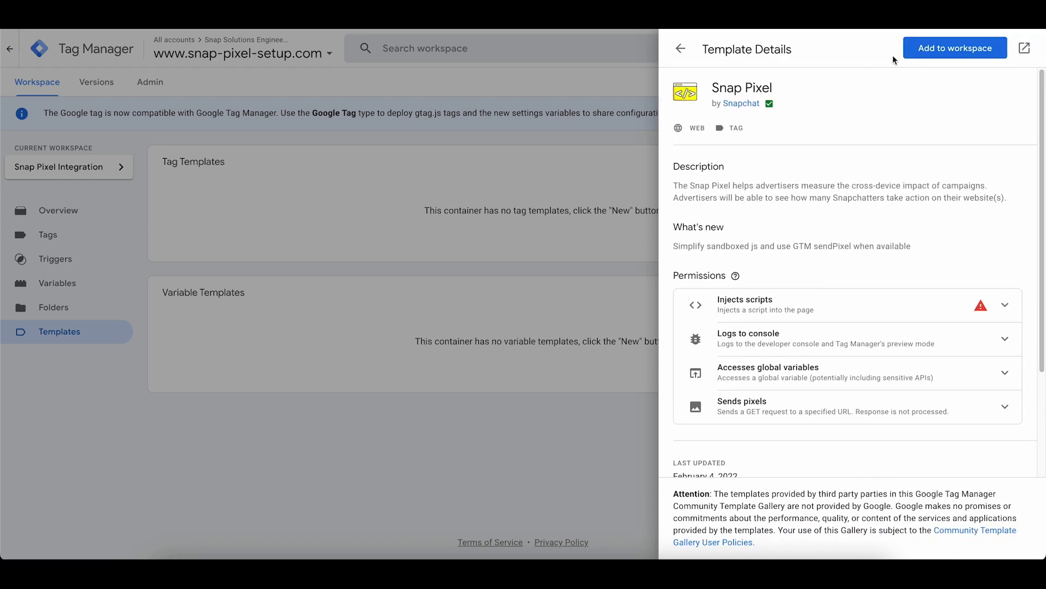
pyautogui.click(928, 53)
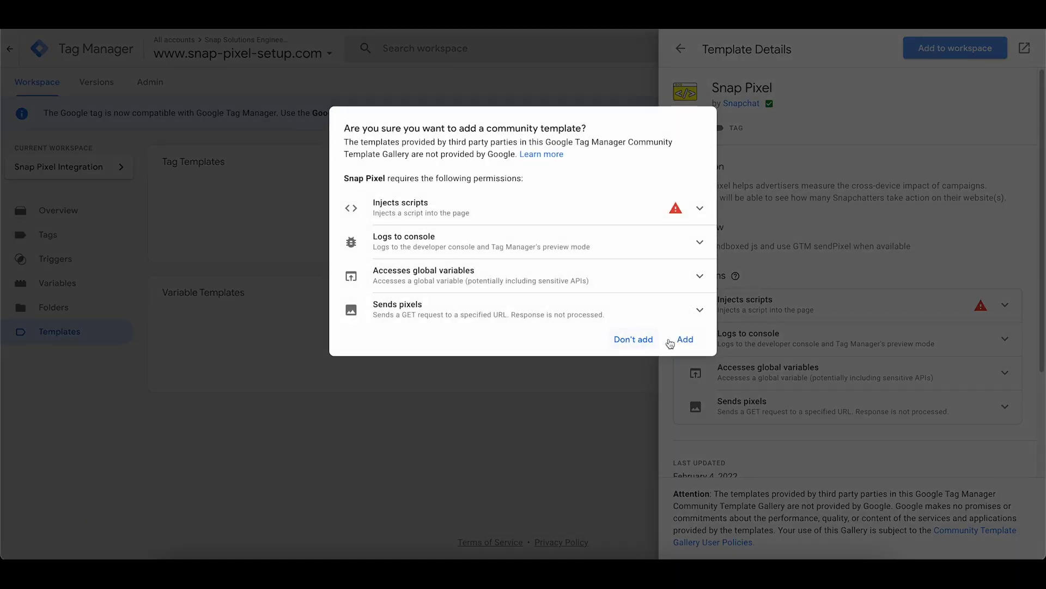
pyautogui.click(678, 347)
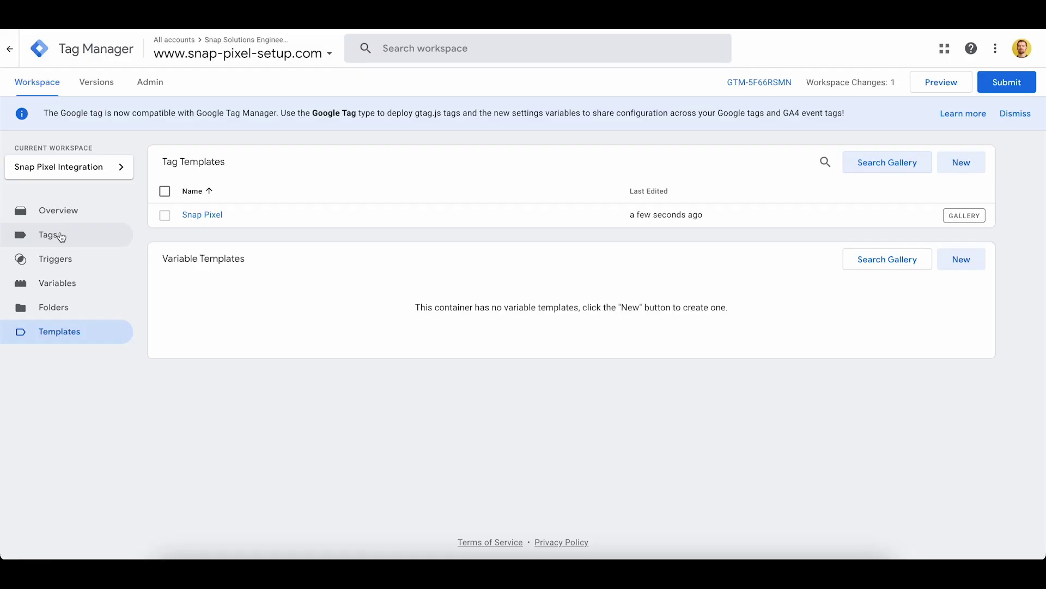
# Go to the workspace's Tags page, which is still empty.
pyautogui.click(58, 235)
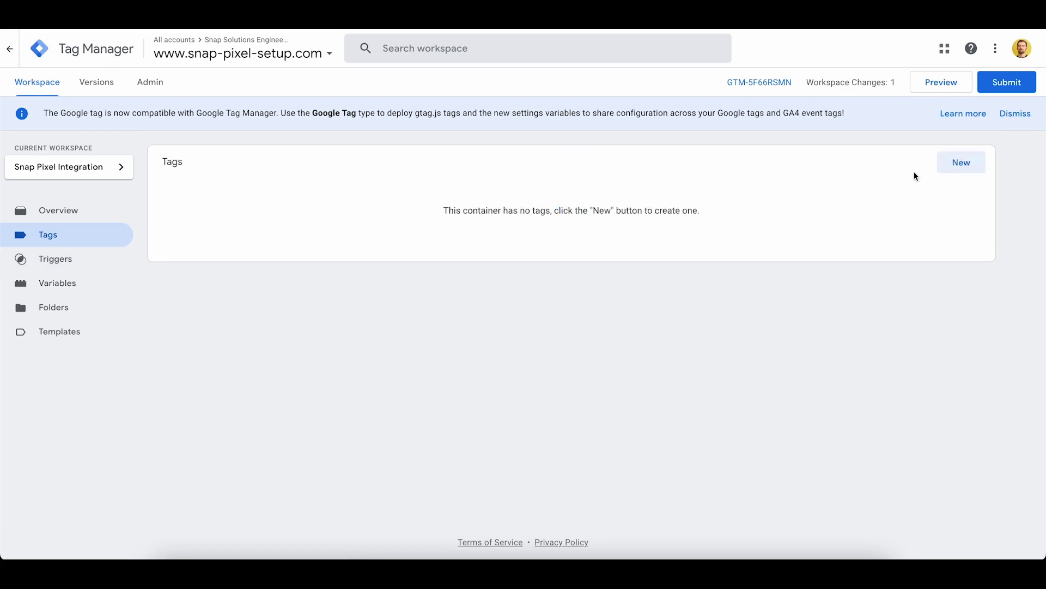
# Create a new tag named 'Snap Pixel Page View' using the custom Snap Pixel tag type.
pyautogui.click(960, 164)
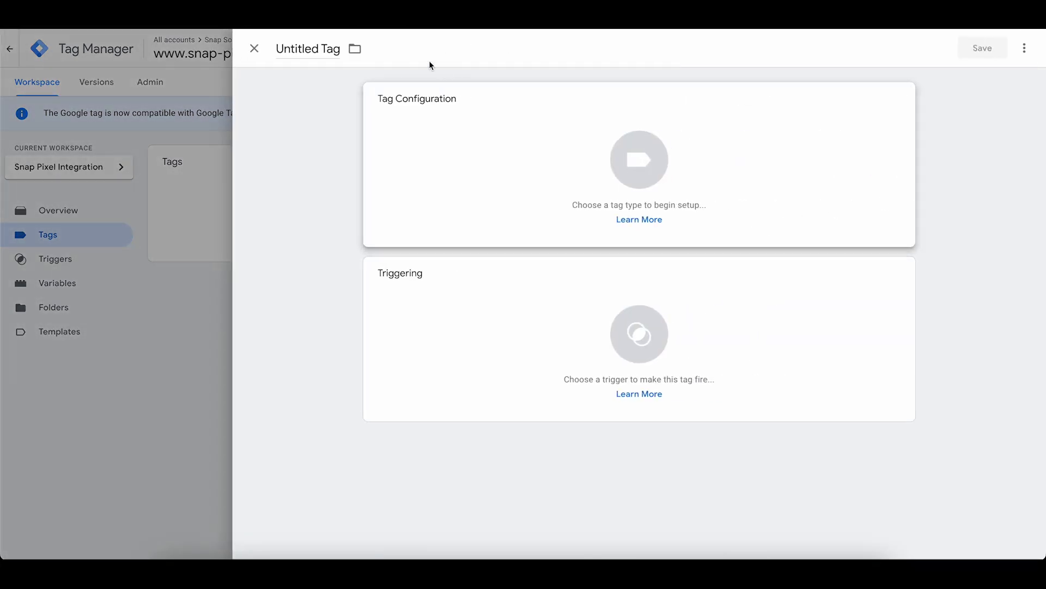
pyautogui.click(295, 50)
pyautogui.write('Snap PG')
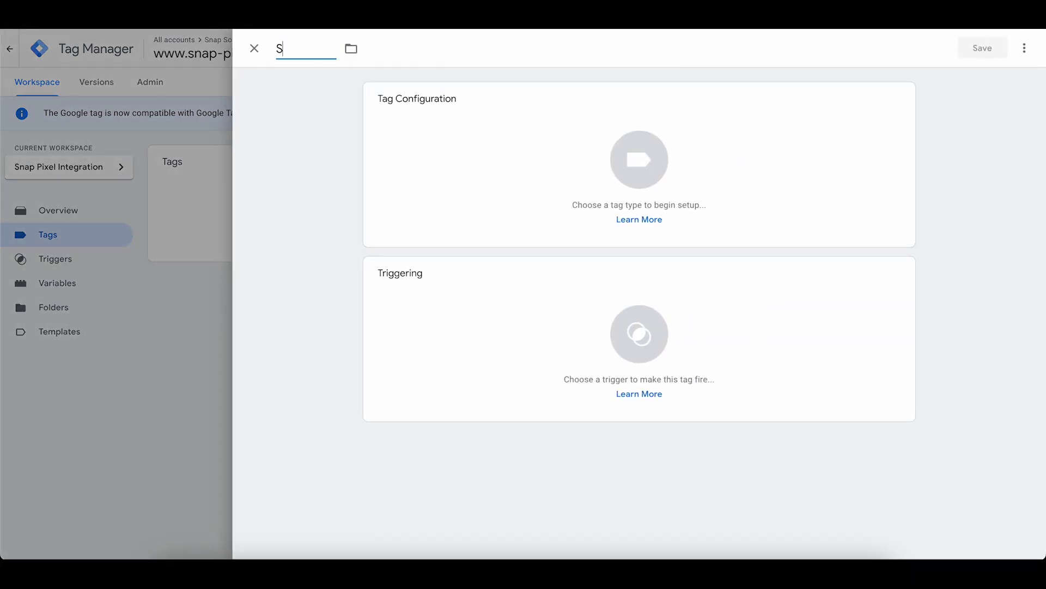
pyautogui.press('BackSpace')
pyautogui.write('ixel Page View')
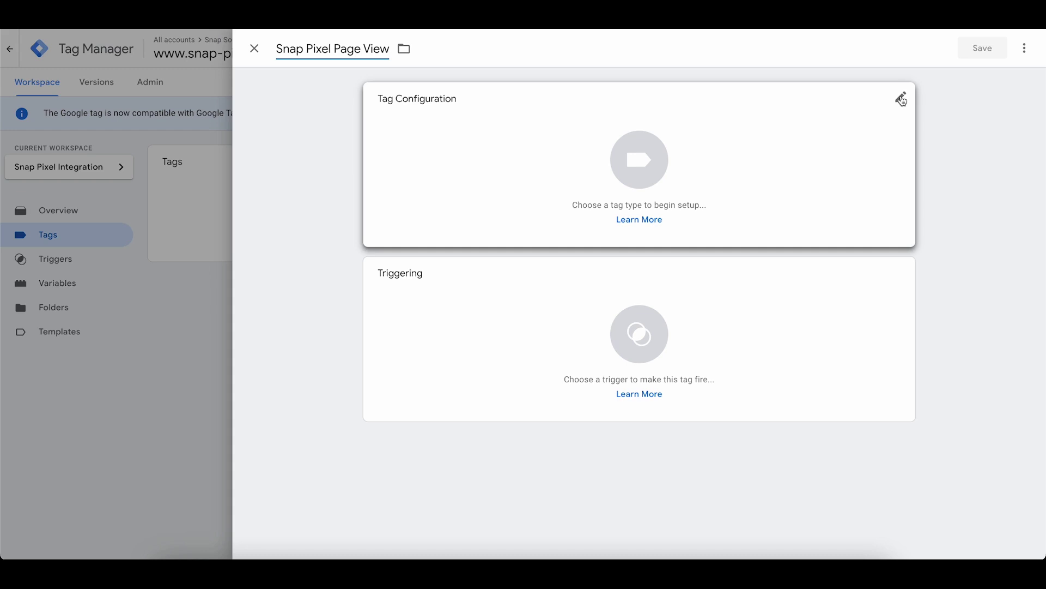
pyautogui.click(902, 99)
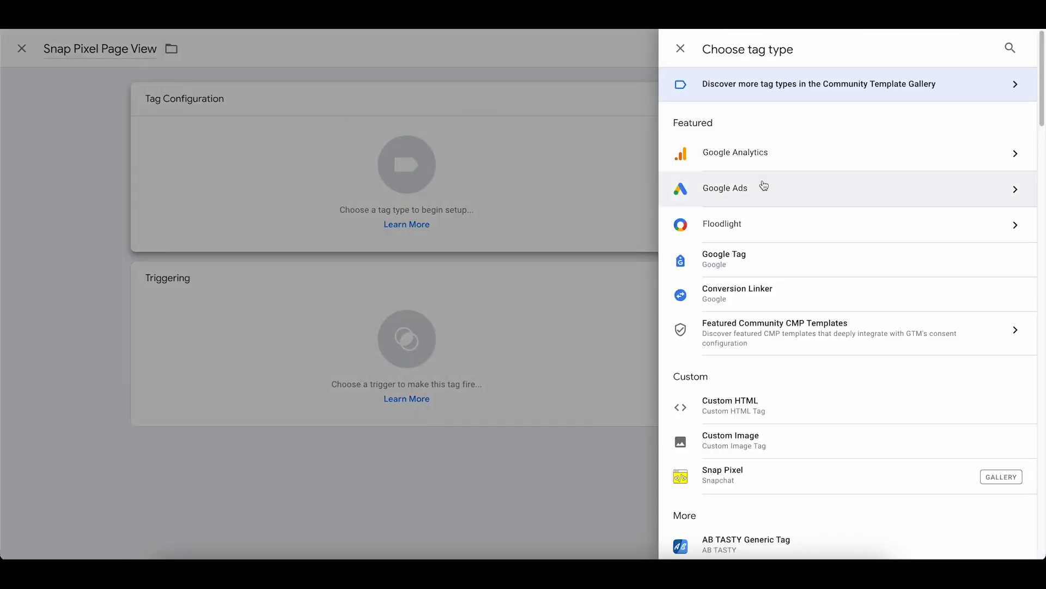
pyautogui.scroll(-1, 810, 208)
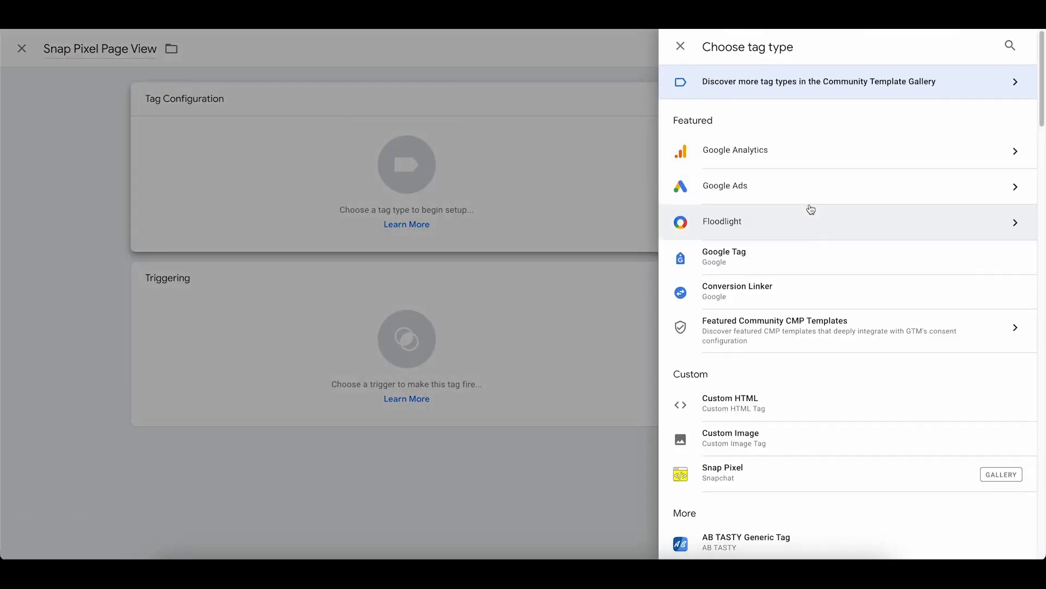
pyautogui.click(778, 468)
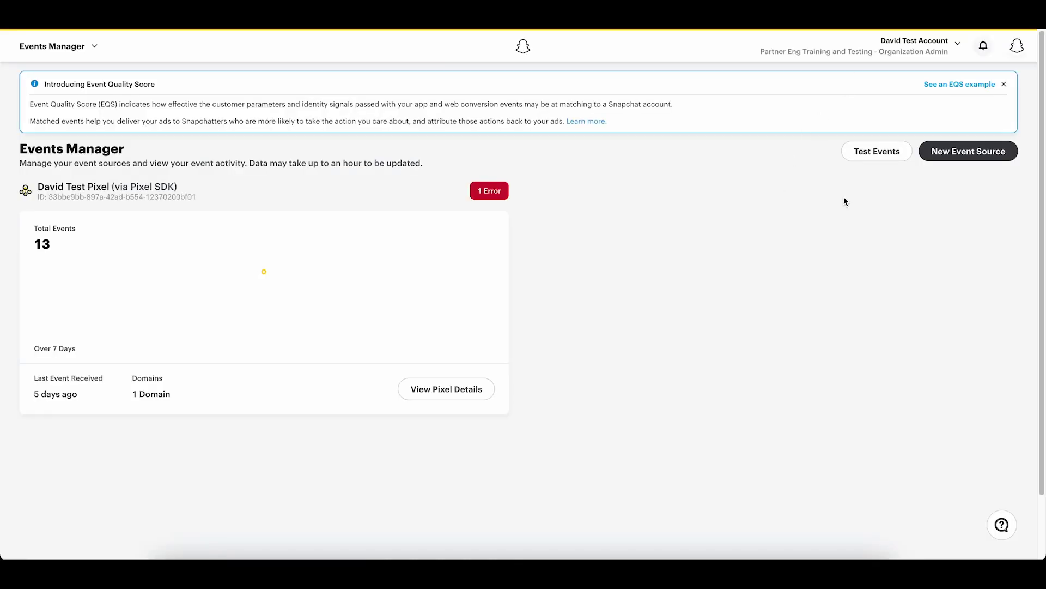
# In Snap Events Manager, start a Web event source via partner integration and copy the pixel ID.
pyautogui.click(962, 155)
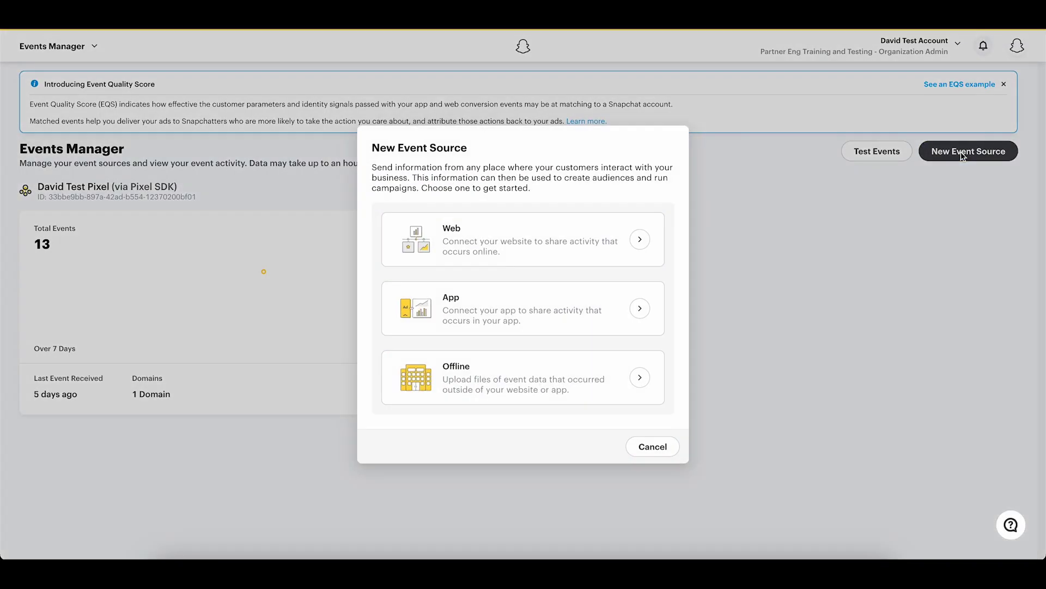
pyautogui.click(599, 236)
pyautogui.click(571, 369)
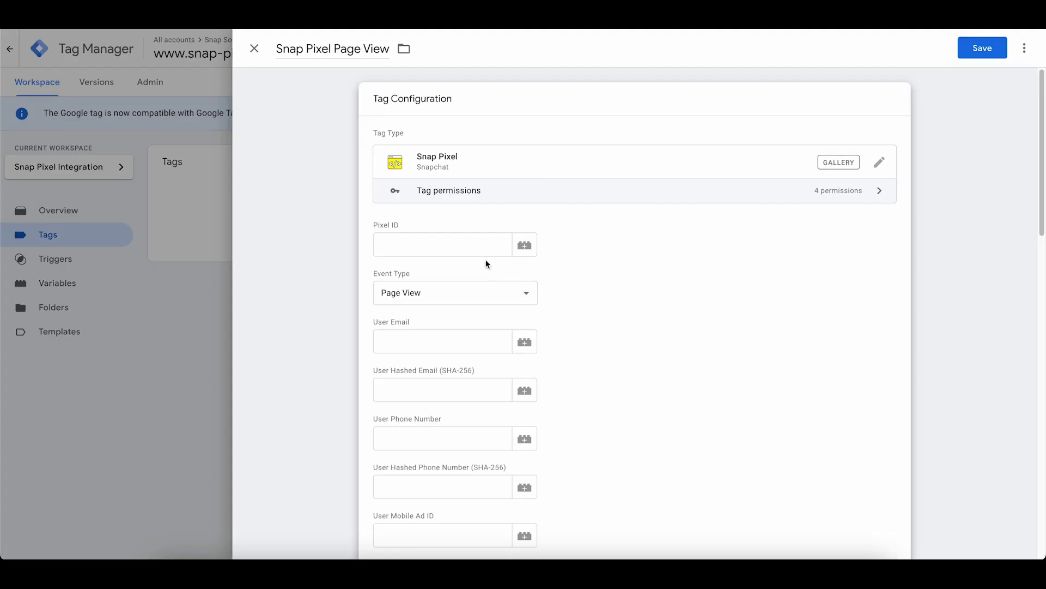
pyautogui.click(462, 251)
# Paste the pixel ID into the tag, add the All Pages trigger, and save the tag.
pyautogui.hotkey('ctrl', 'v')
pyautogui.press('Tab')
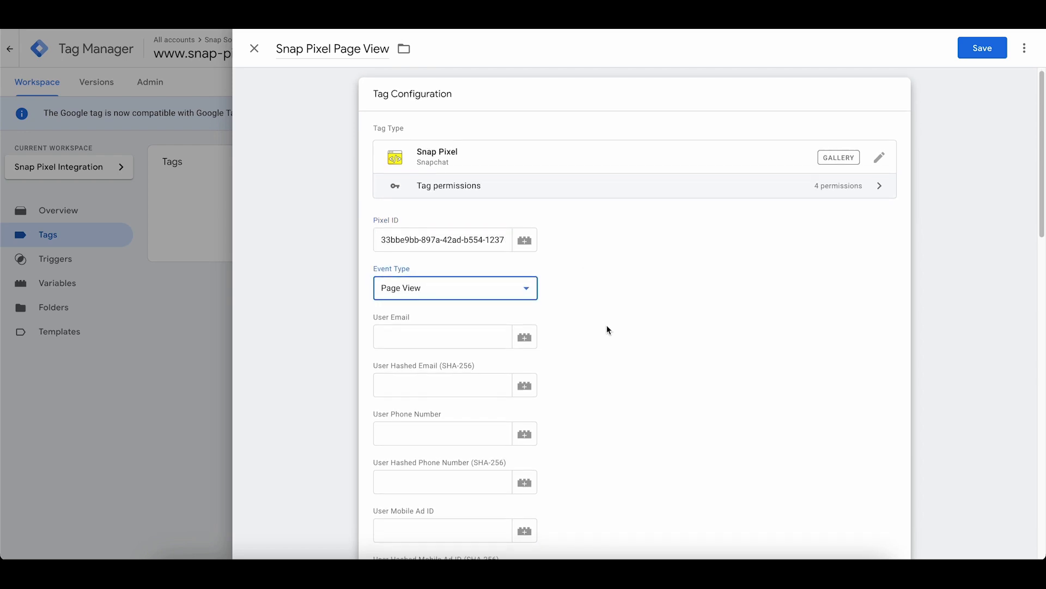
pyautogui.scroll(-6, 608, 330)
pyautogui.scroll(-10, 606, 325)
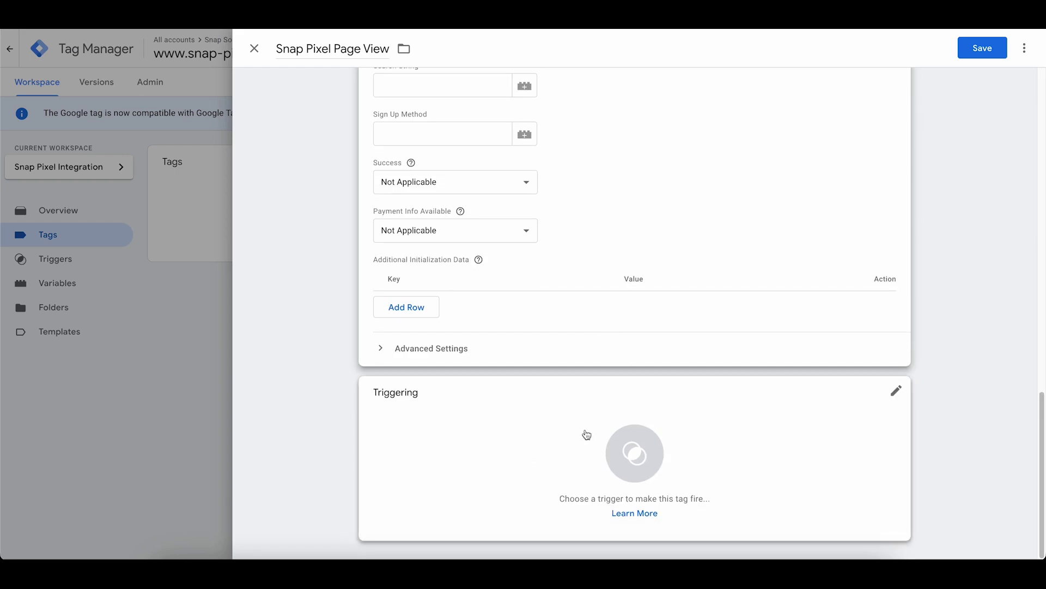
pyautogui.click(896, 392)
pyautogui.click(333, 103)
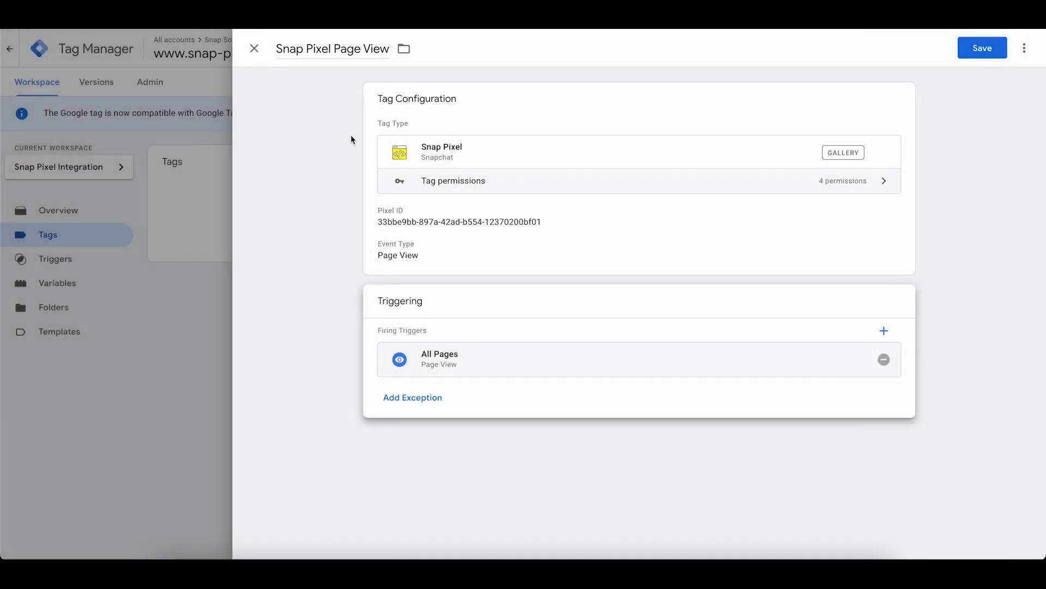
pyautogui.click(973, 52)
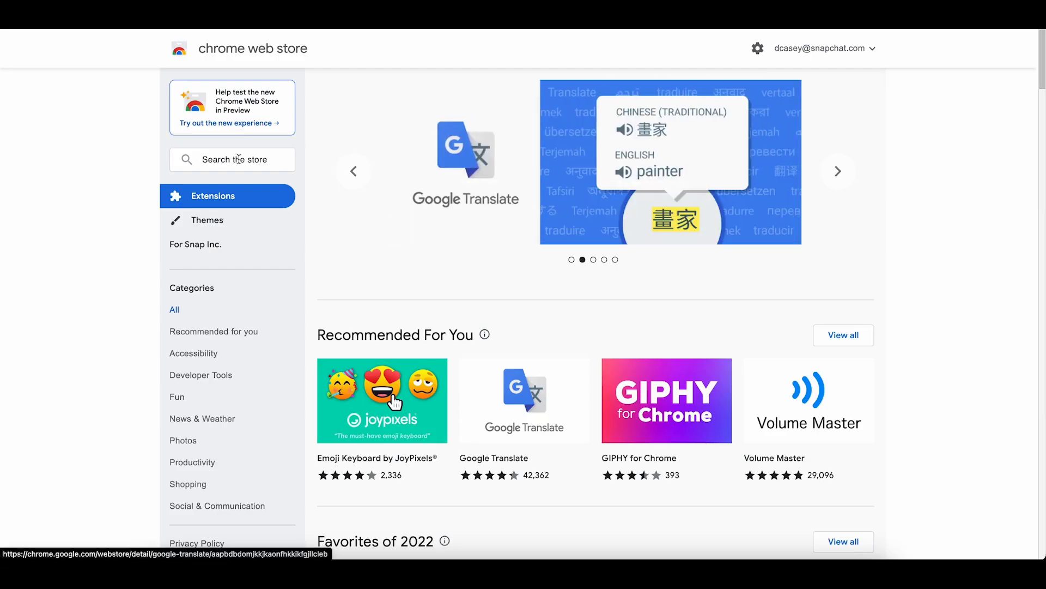
# Find the Snap Pixel Helper extension in the Chrome Web Store and add it to Chrome.
pyautogui.click(238, 158)
pyautogui.write('Sn')
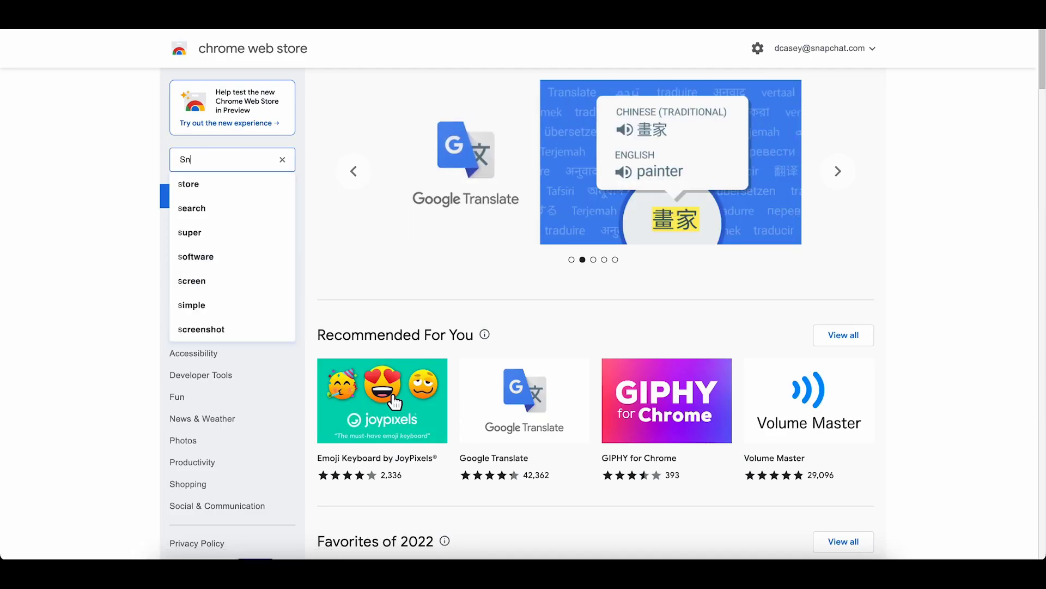
pyautogui.write('ap Pixel')
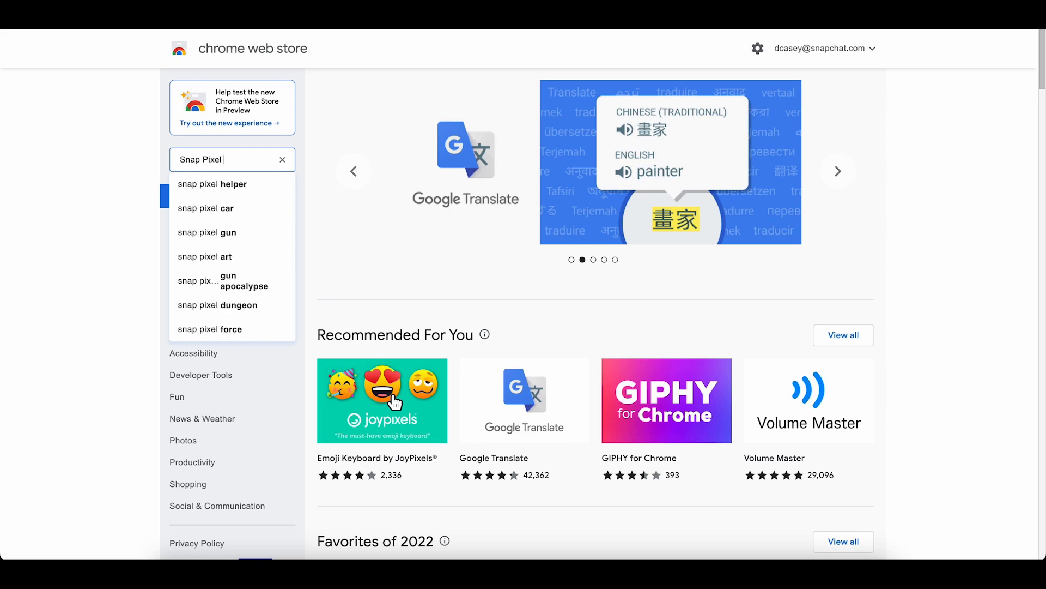
pyautogui.click(231, 181)
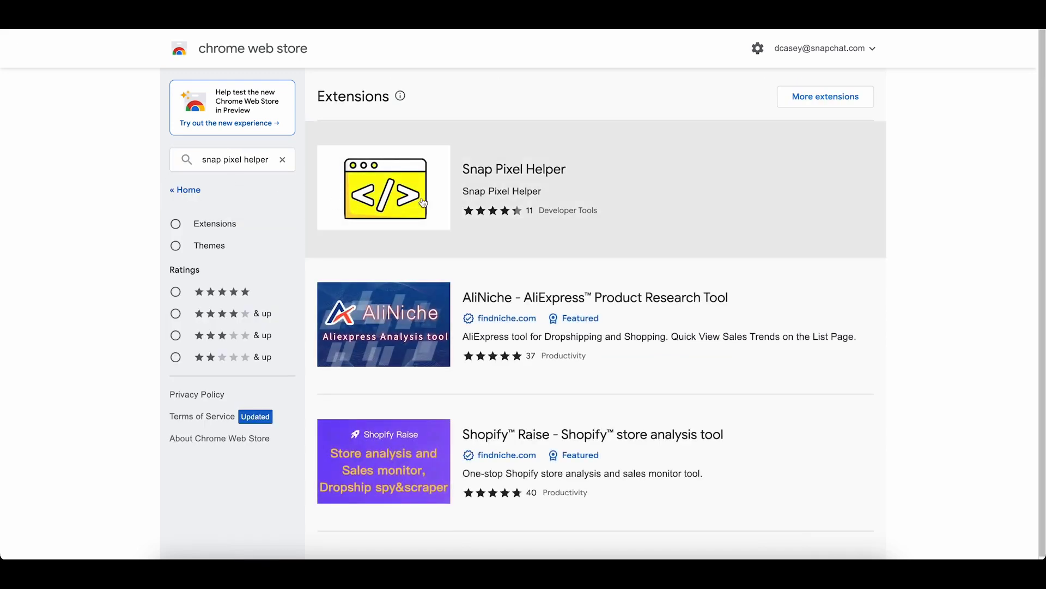
pyautogui.click(641, 186)
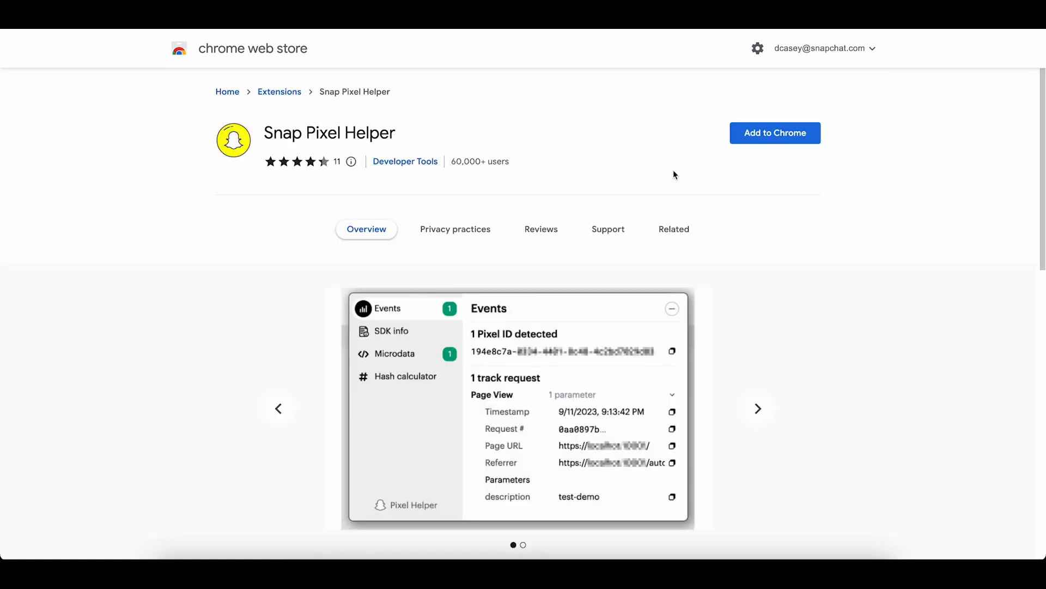
pyautogui.click(752, 139)
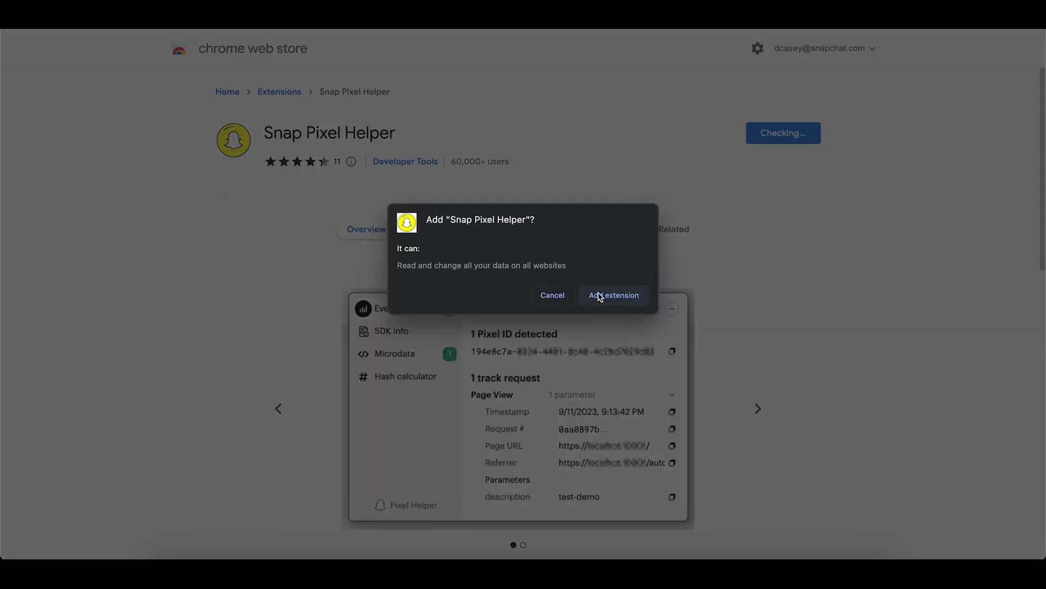
pyautogui.click(600, 297)
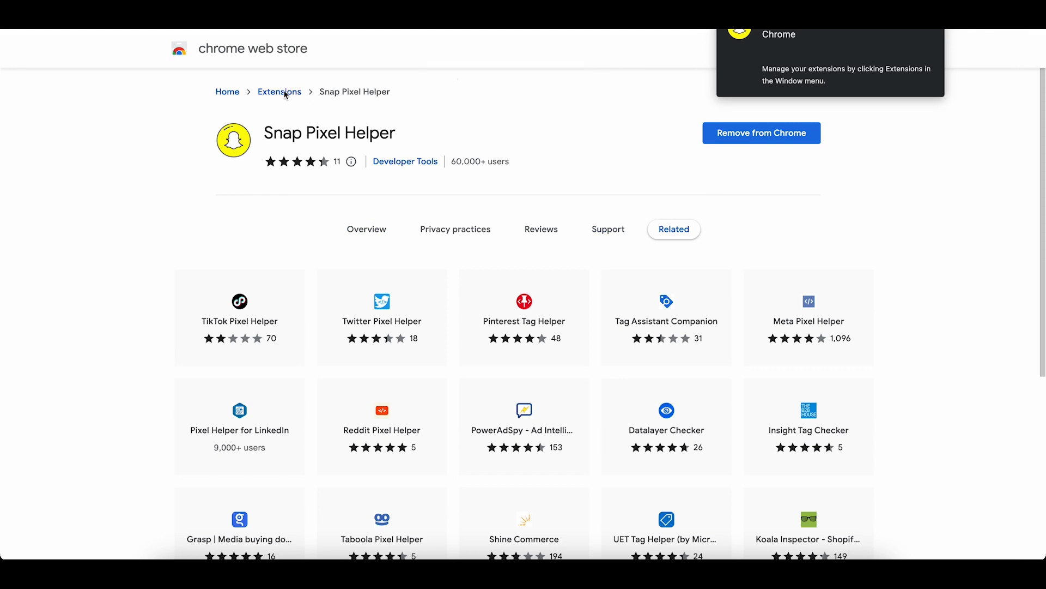
# Add the Tag Assistant Companion extension to Chrome, then start Tag Manager Preview mode.
pyautogui.click(226, 92)
pyautogui.click(212, 162)
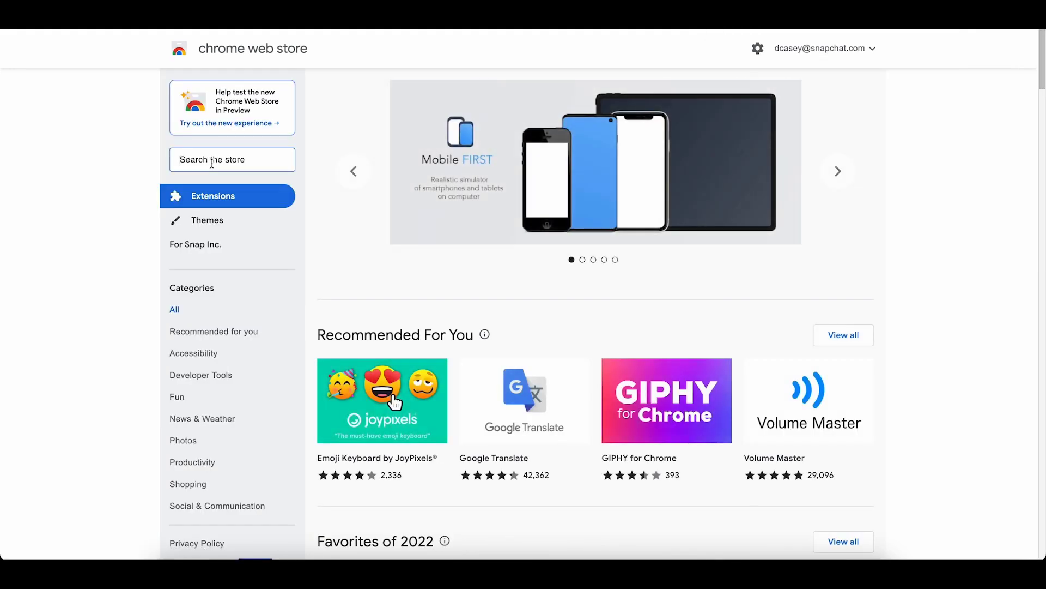
pyautogui.write('Tag Assista')
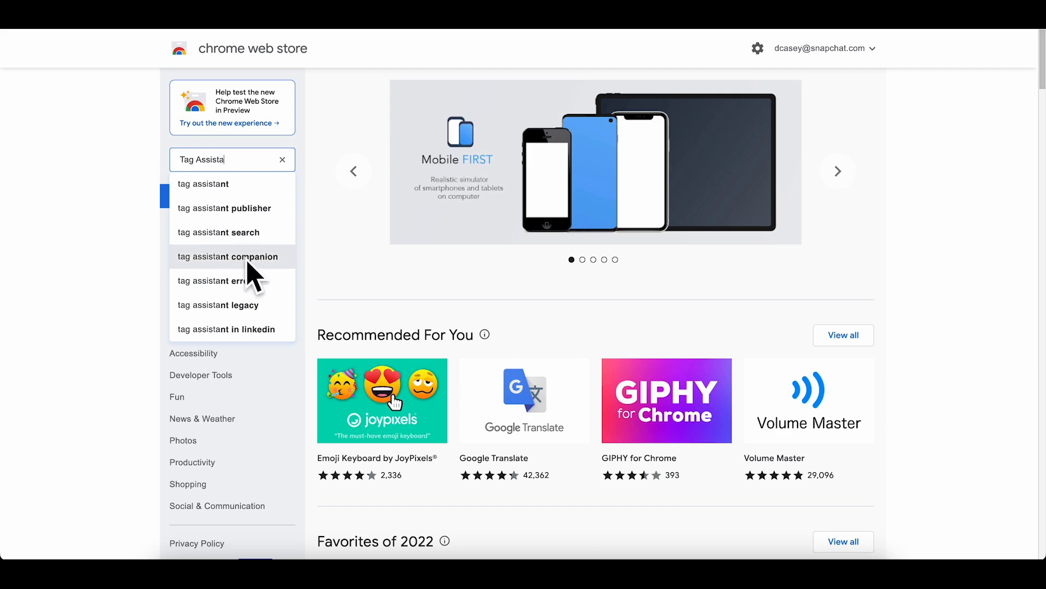
pyautogui.click(243, 257)
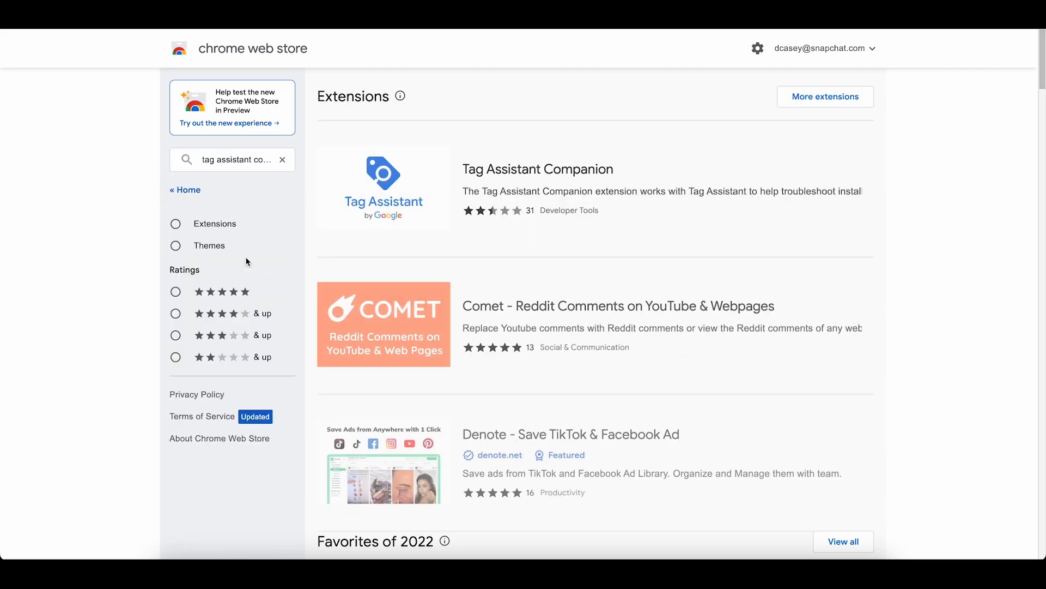
pyautogui.click(551, 173)
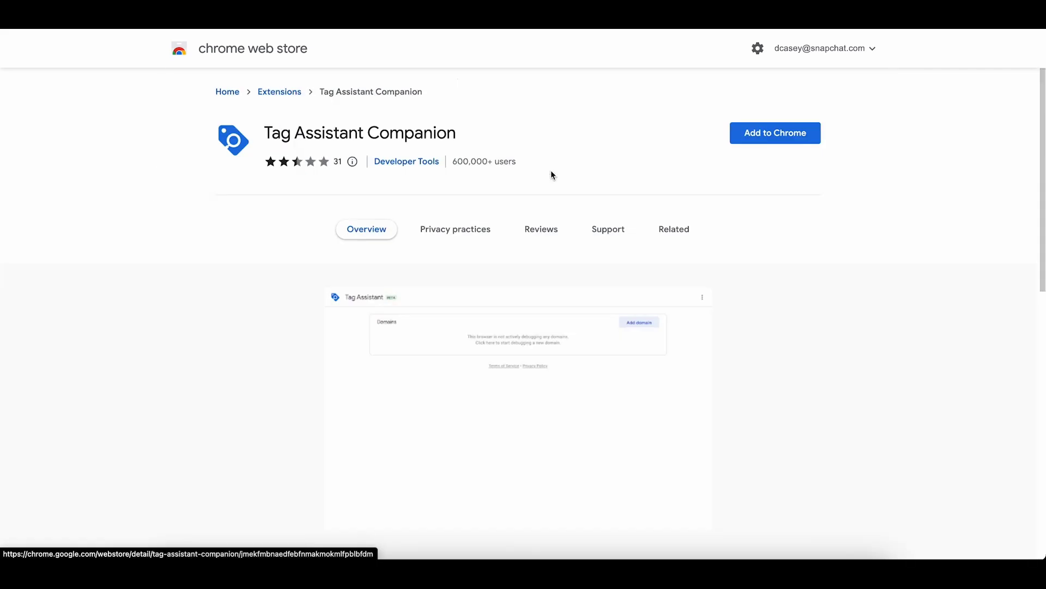
pyautogui.click(769, 145)
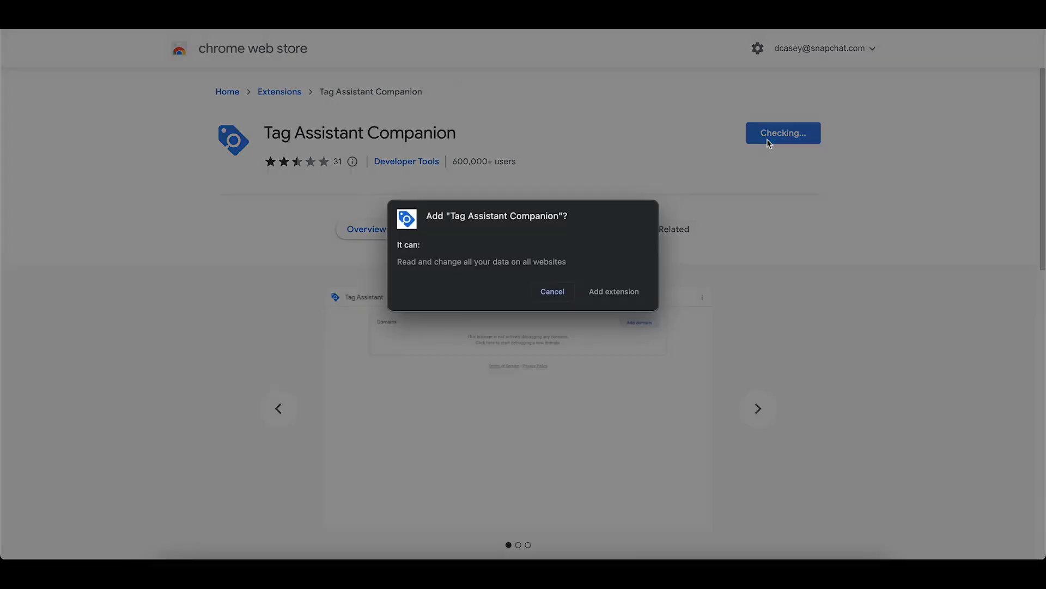
pyautogui.click(625, 294)
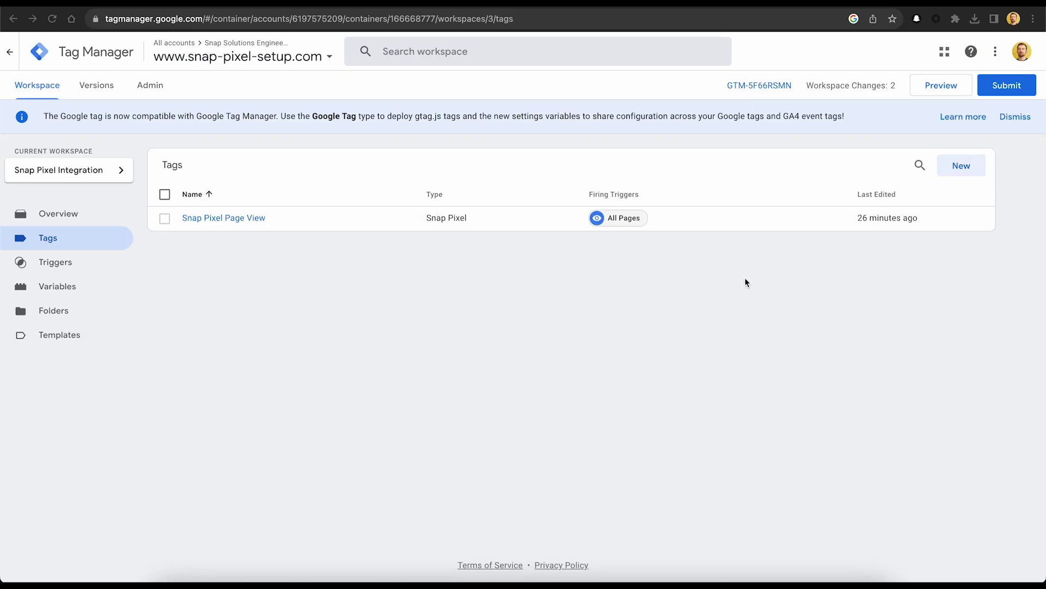
pyautogui.click(919, 87)
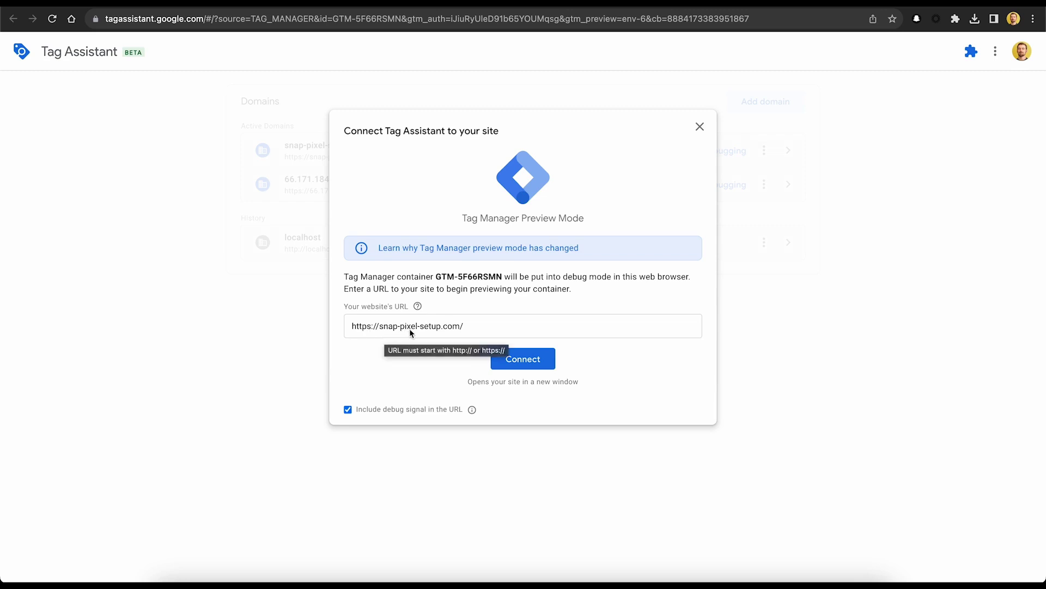
pyautogui.click(509, 363)
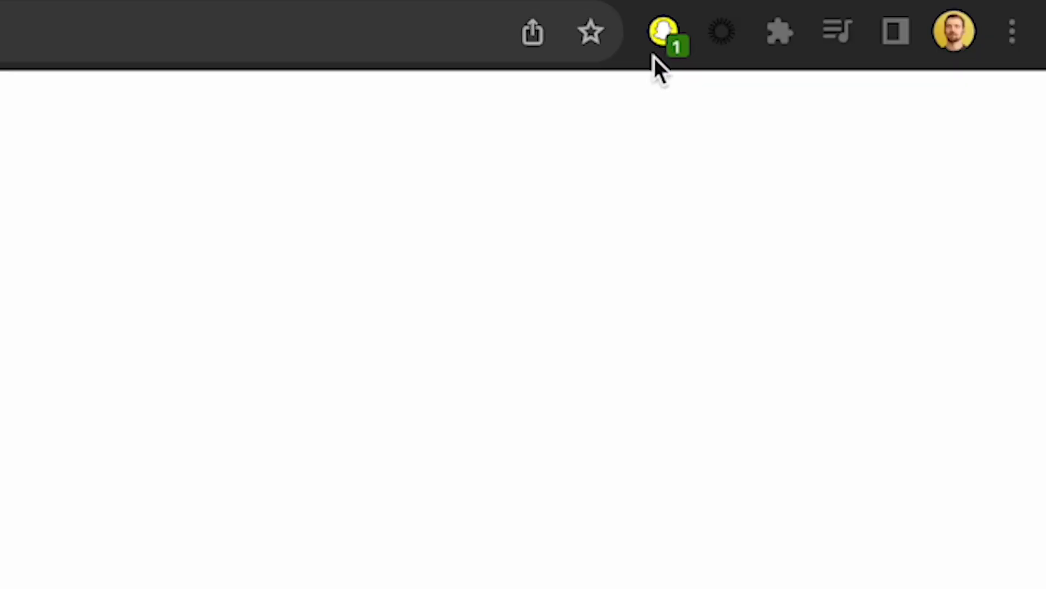
# Check the Snap Pixel Helper report and expand its single Page View event's details.
pyautogui.click(666, 41)
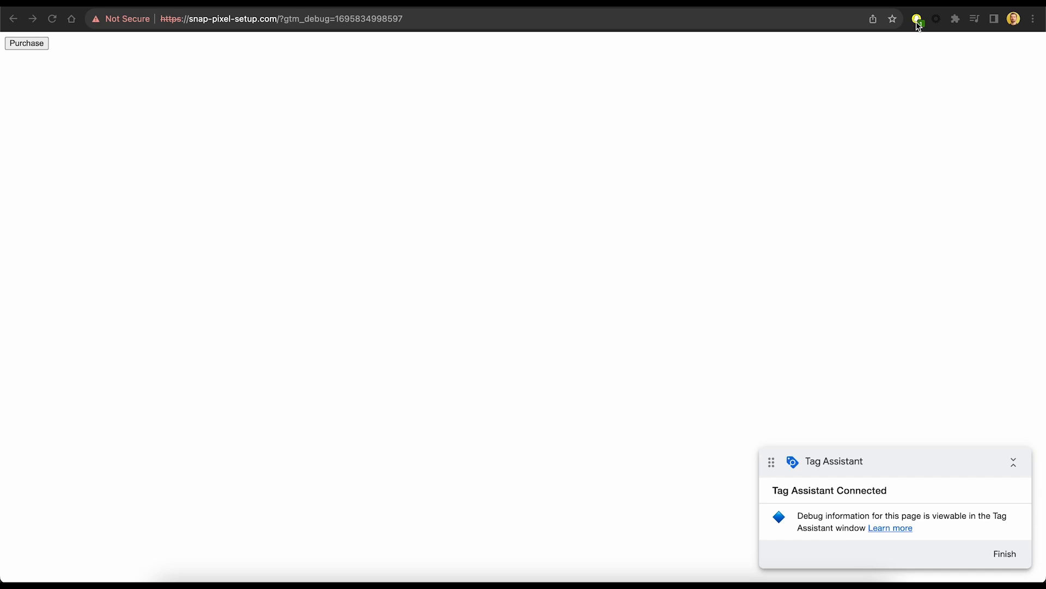
pyautogui.click(918, 22)
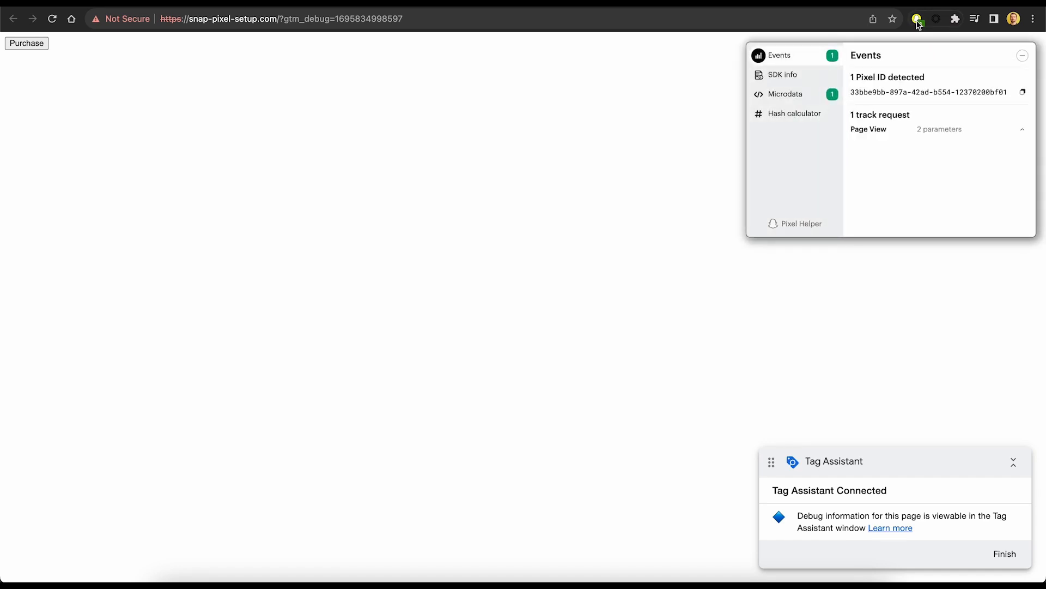
pyautogui.click(894, 135)
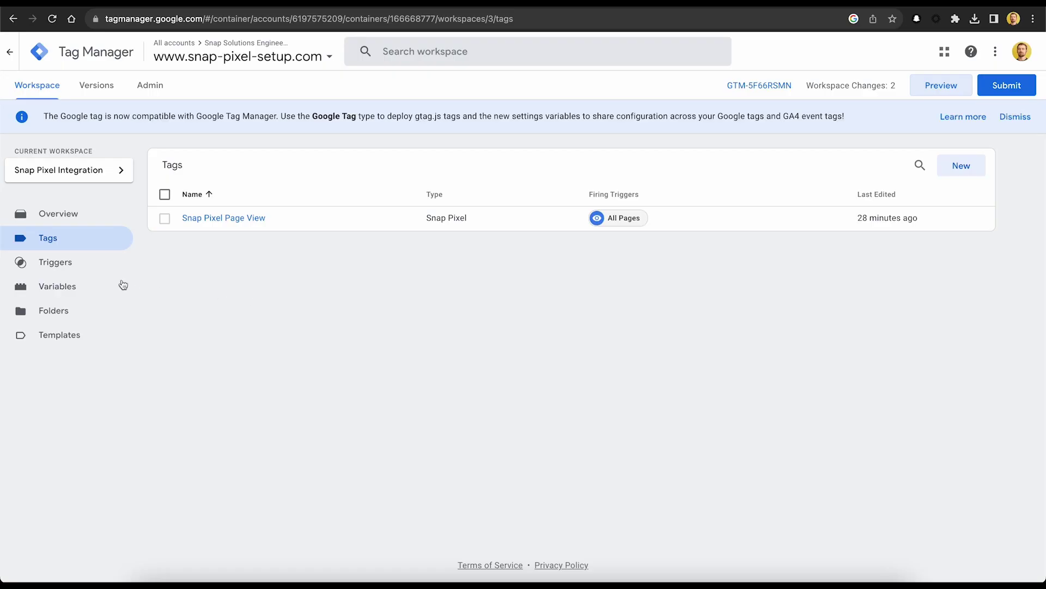
# Create a Constant variable 'Snap Pixel ID' with the pasted pixel ID as its value, and save it.
pyautogui.click(67, 286)
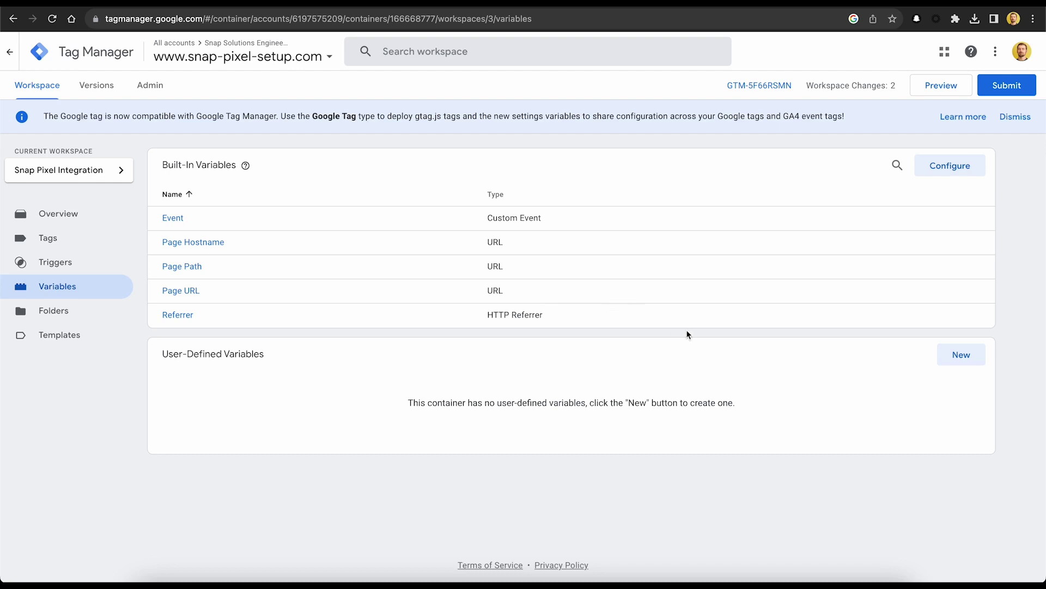
pyautogui.click(952, 359)
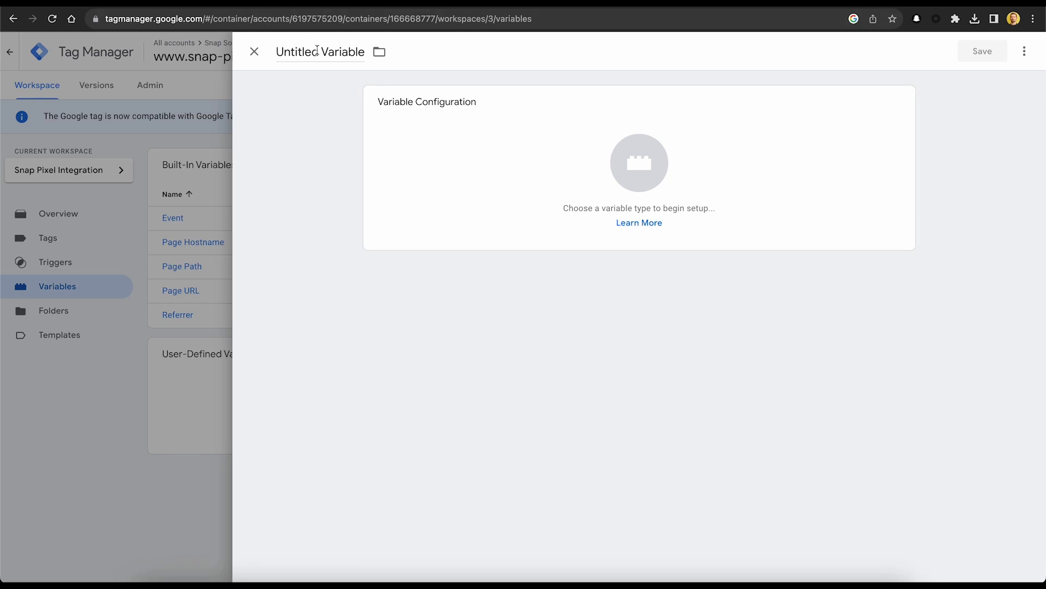
pyautogui.click(317, 51)
pyautogui.write('Snap ')
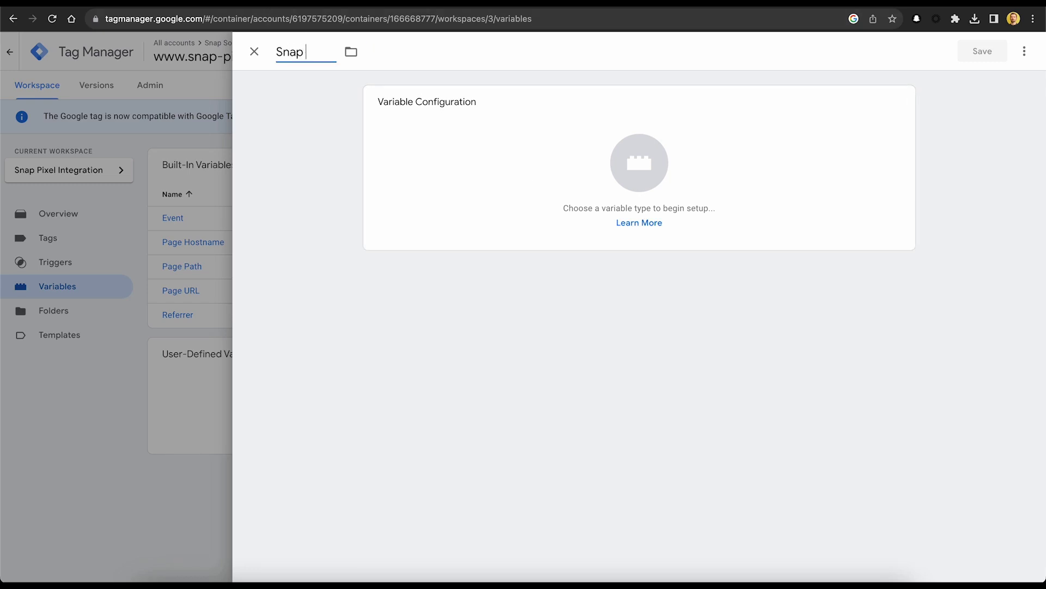
pyautogui.write('Pixel ID')
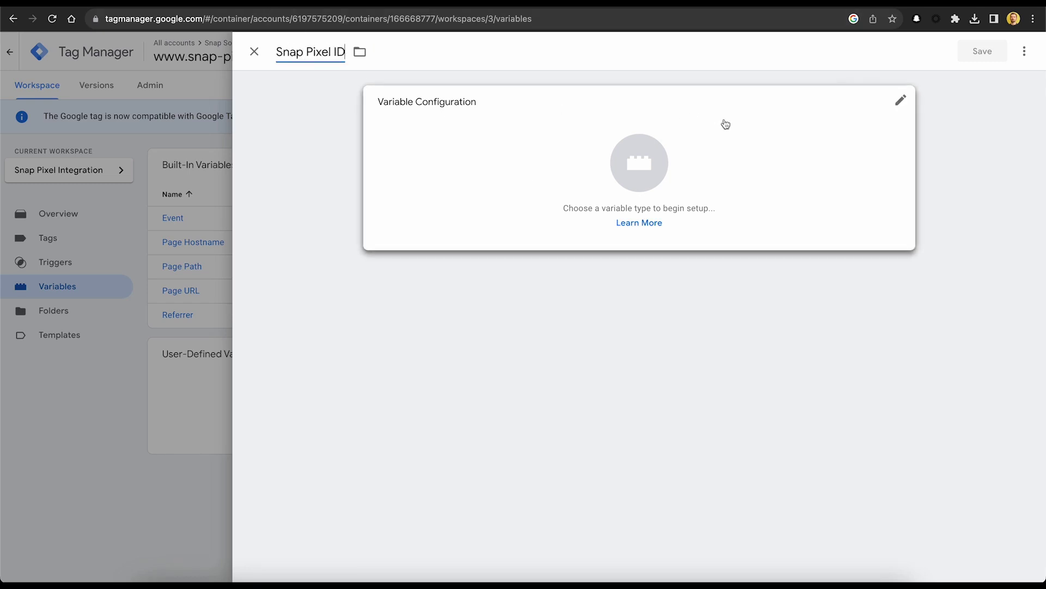
pyautogui.click(897, 107)
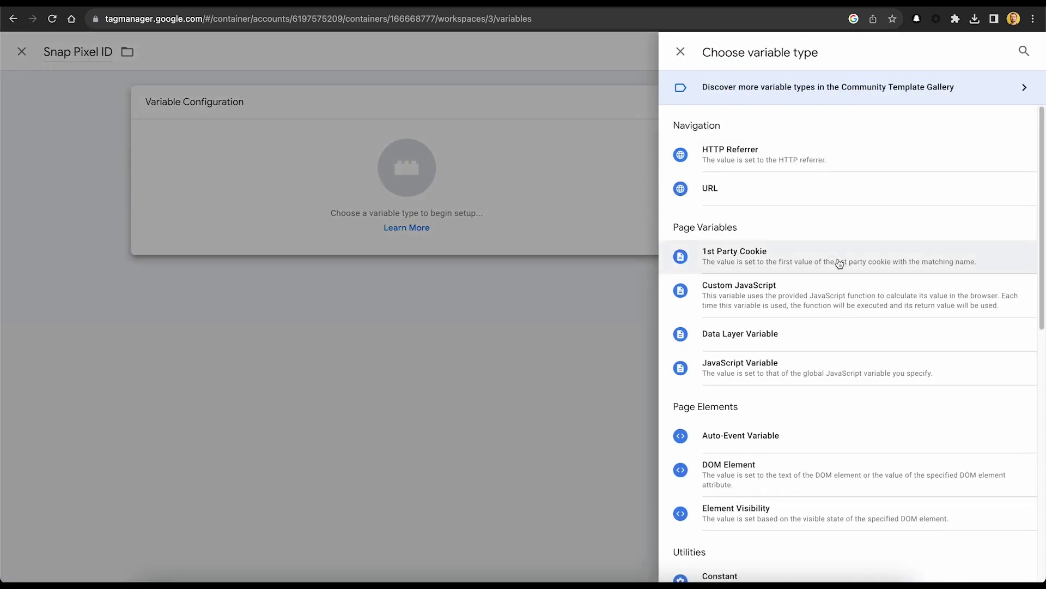
pyautogui.scroll(-3, 836, 264)
pyautogui.click(767, 494)
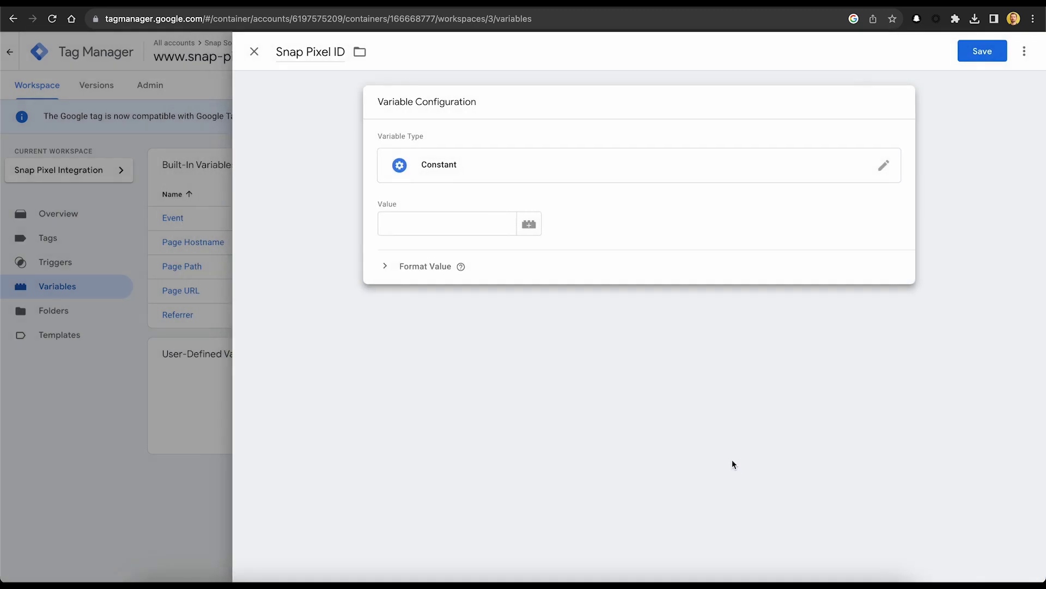
pyautogui.click(419, 225)
pyautogui.hotkey('ctrl', 'v')
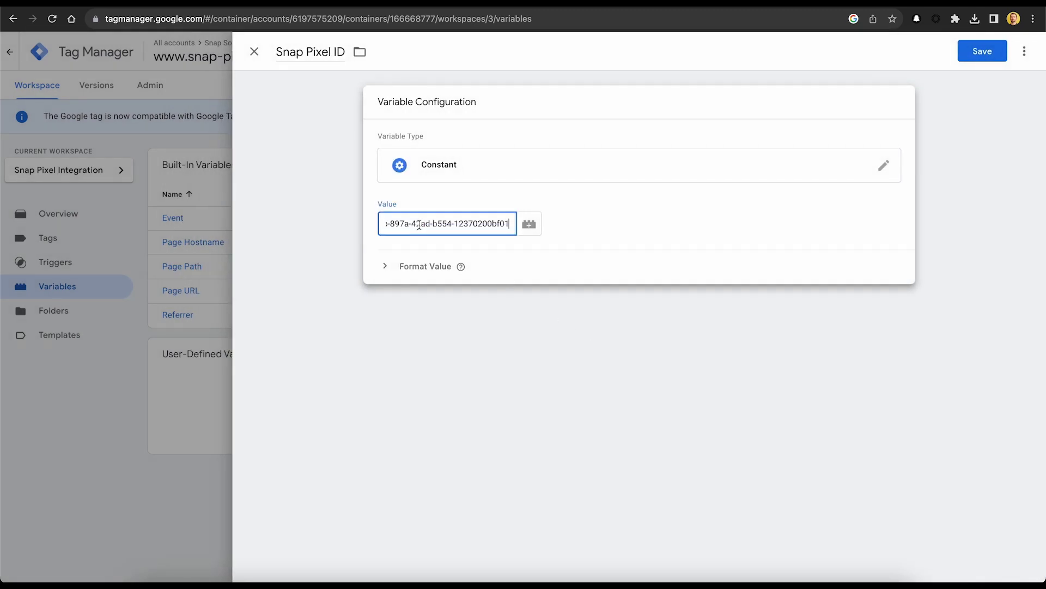
pyautogui.click(983, 48)
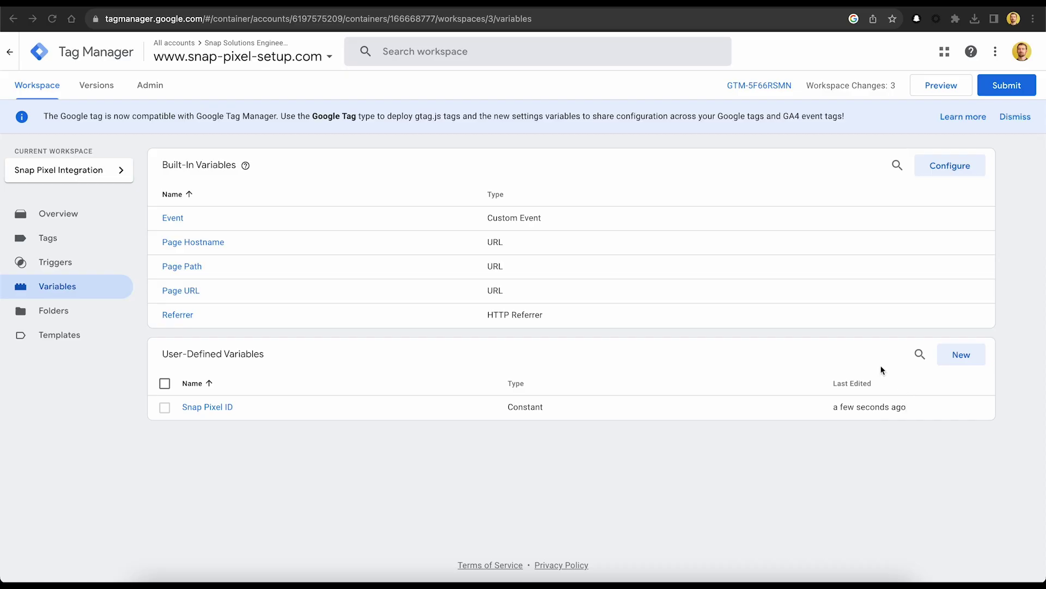
# Create and save a Data Layer Variable named 'User Email' reading the key user_email.
pyautogui.click(967, 359)
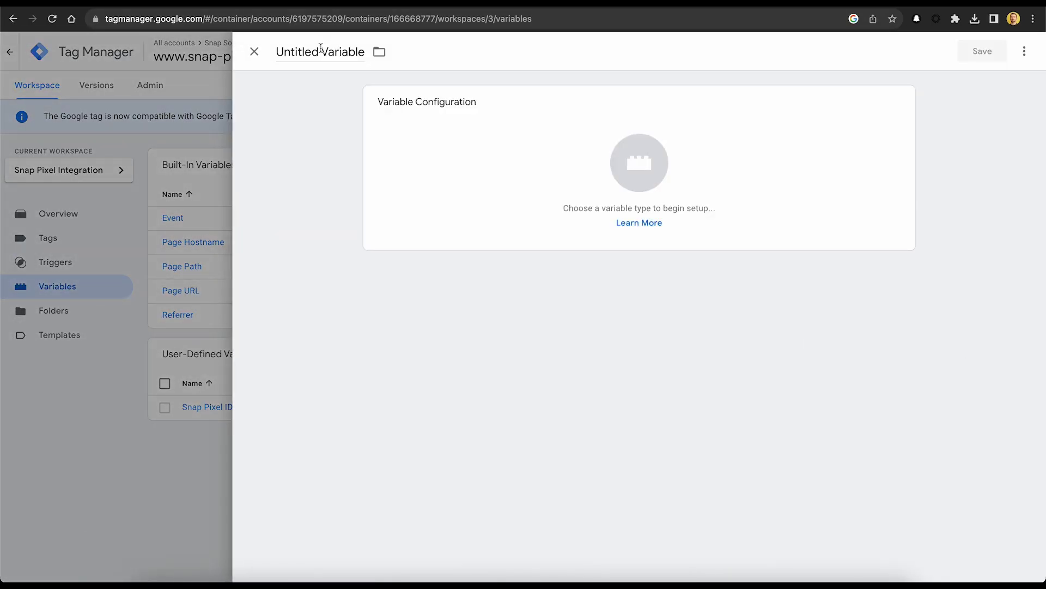
pyautogui.click(320, 50)
pyautogui.write('User Email')
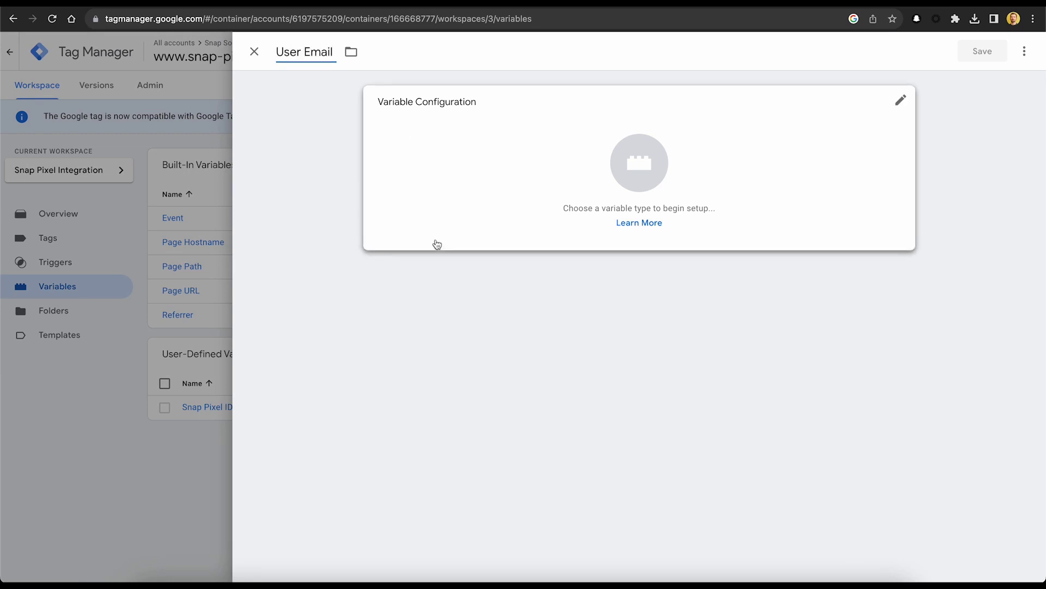
pyautogui.click(557, 300)
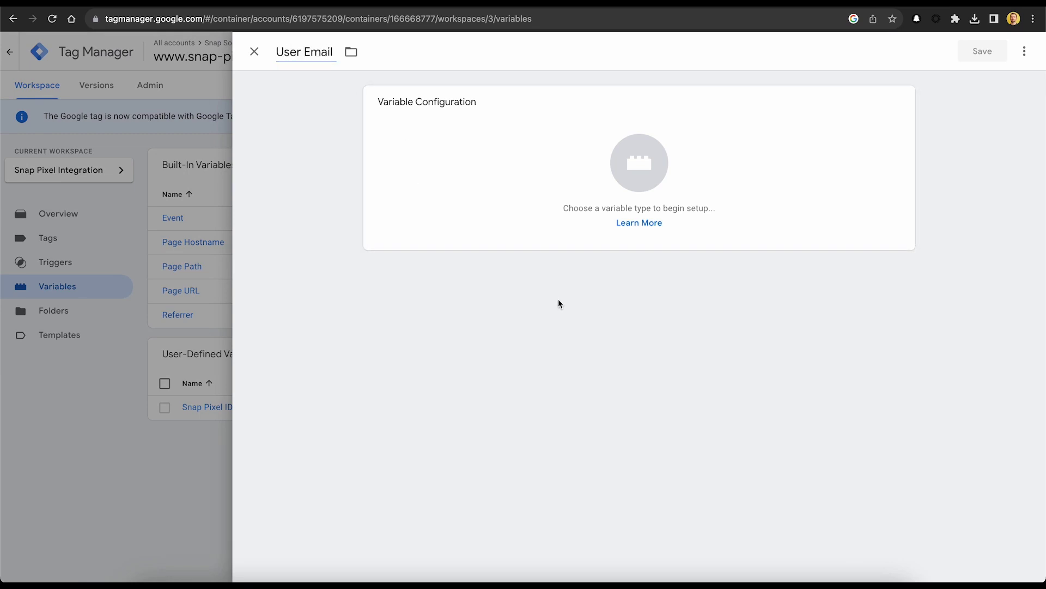
pyautogui.click(901, 104)
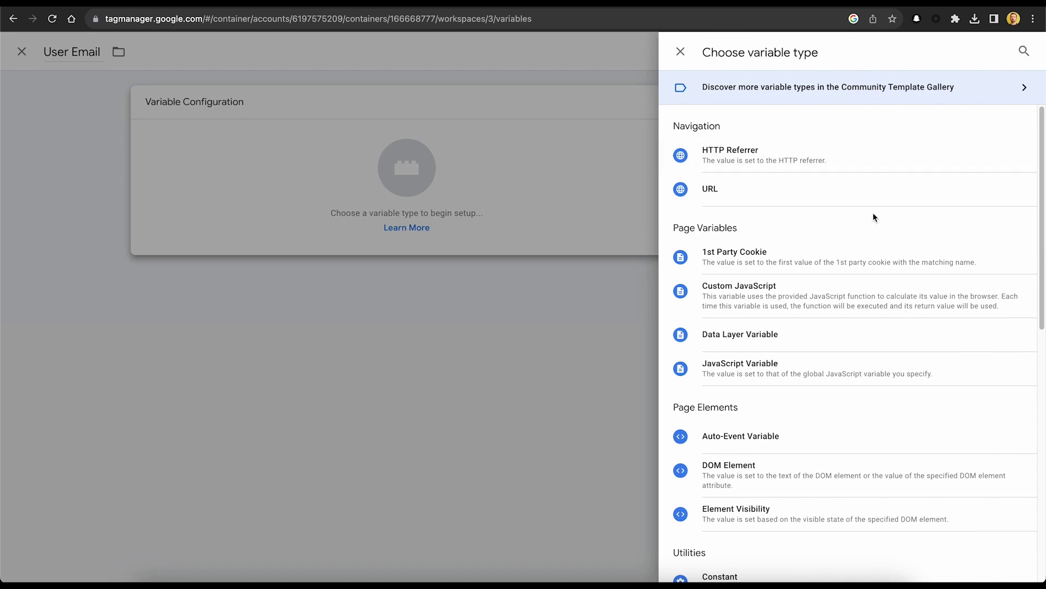
pyautogui.click(801, 334)
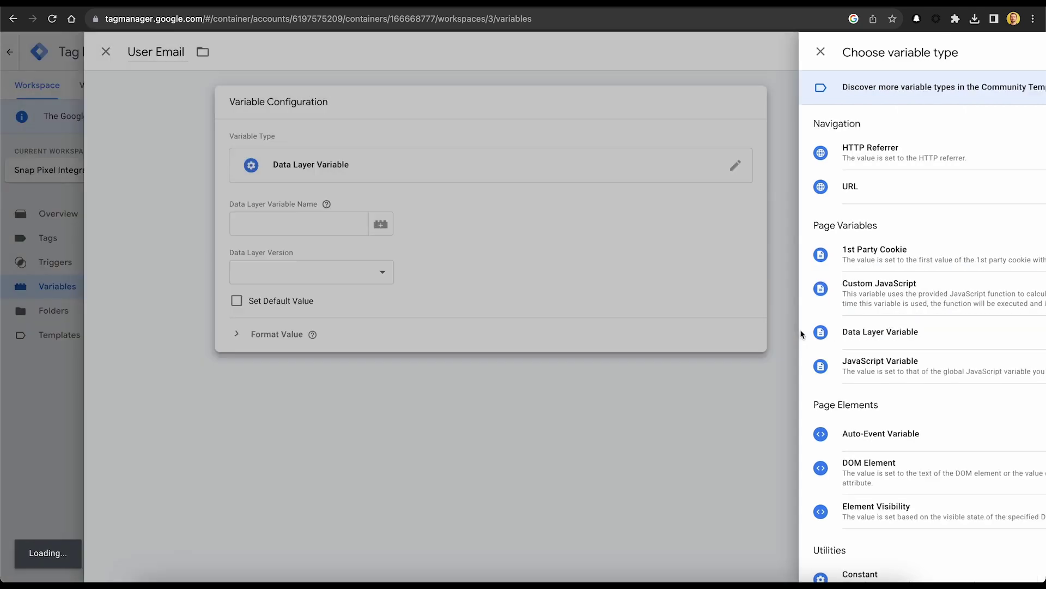
pyautogui.click(465, 224)
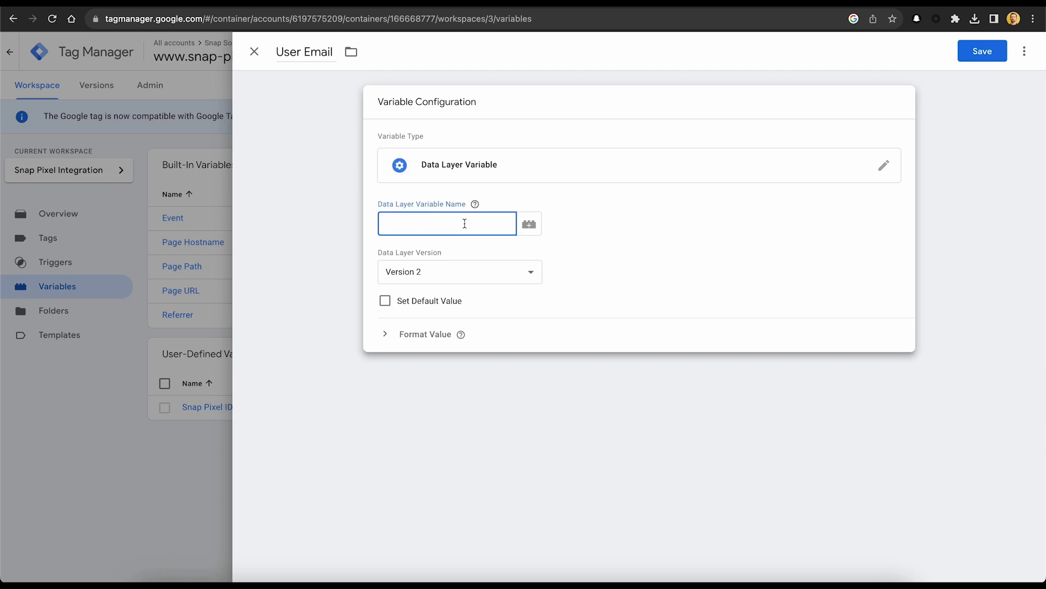
pyautogui.write('user_email')
pyautogui.click(983, 173)
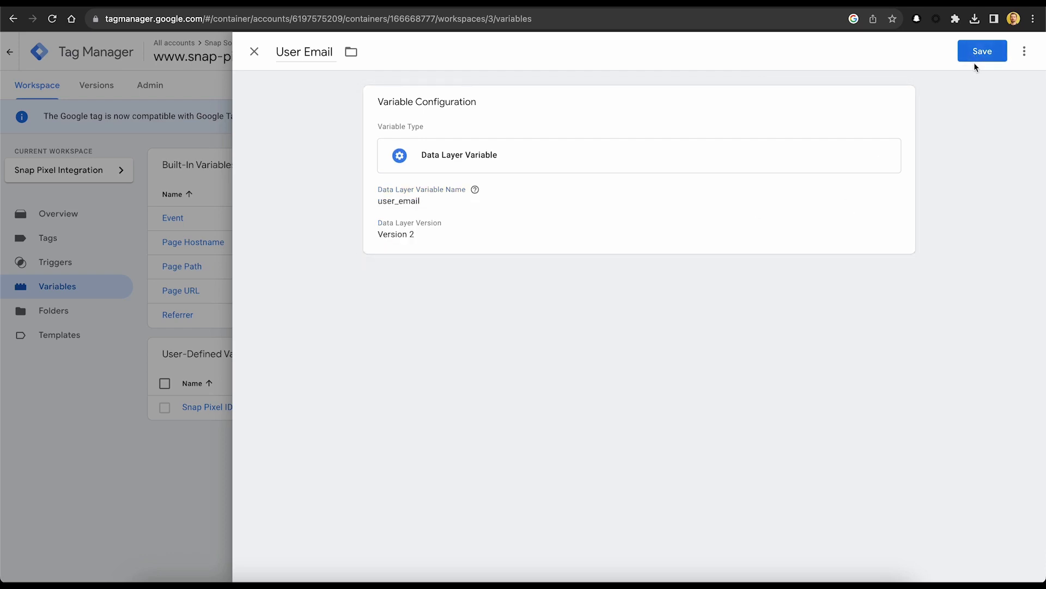
pyautogui.click(978, 54)
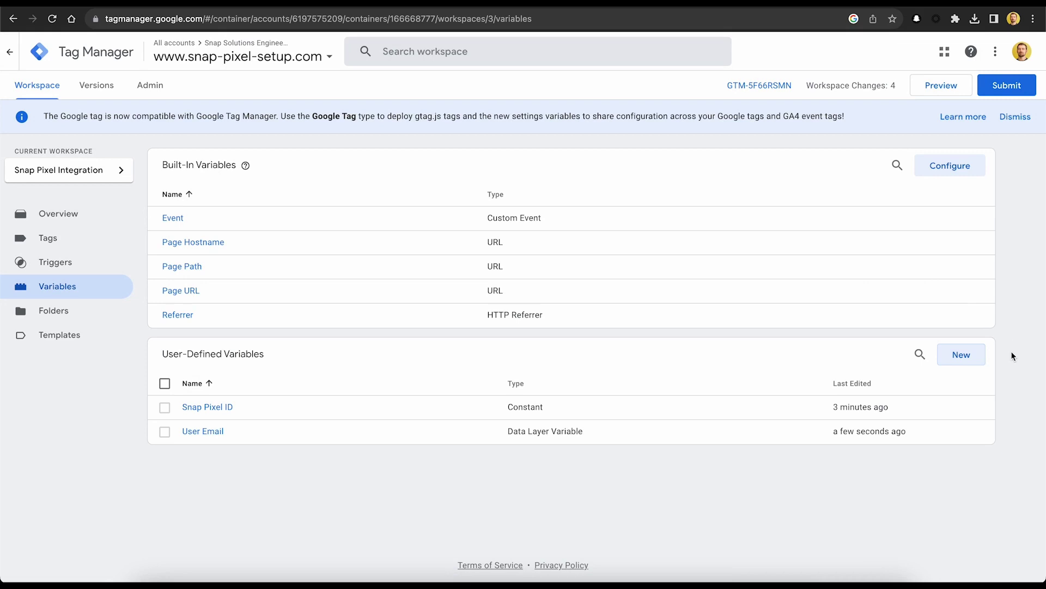
# Create and save a Data Layer Variable named 'User Phone Number' reading user_phone_number.
pyautogui.click(976, 360)
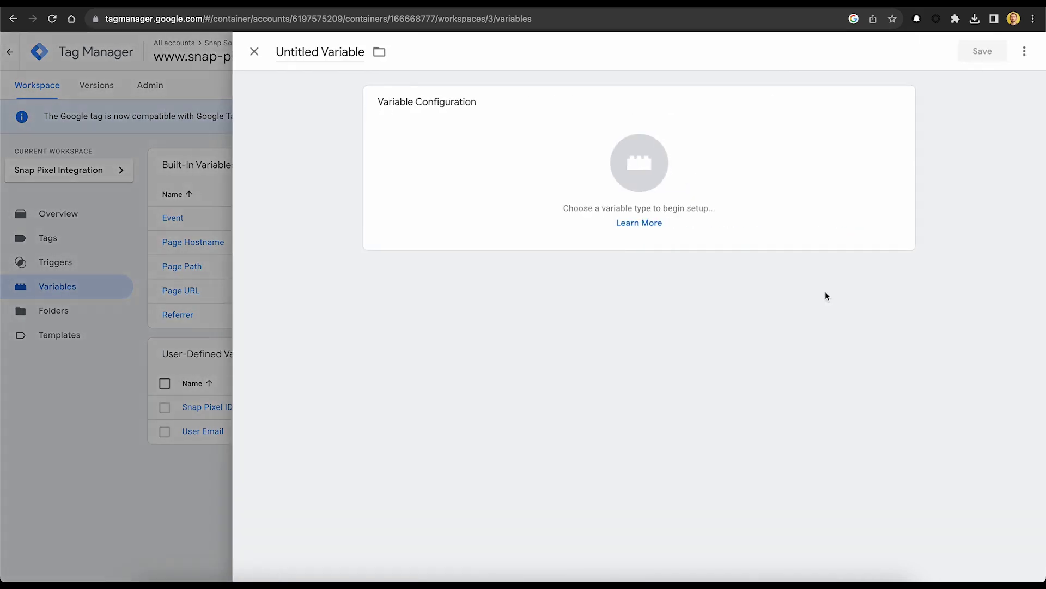
pyautogui.click(319, 48)
pyautogui.write('User')
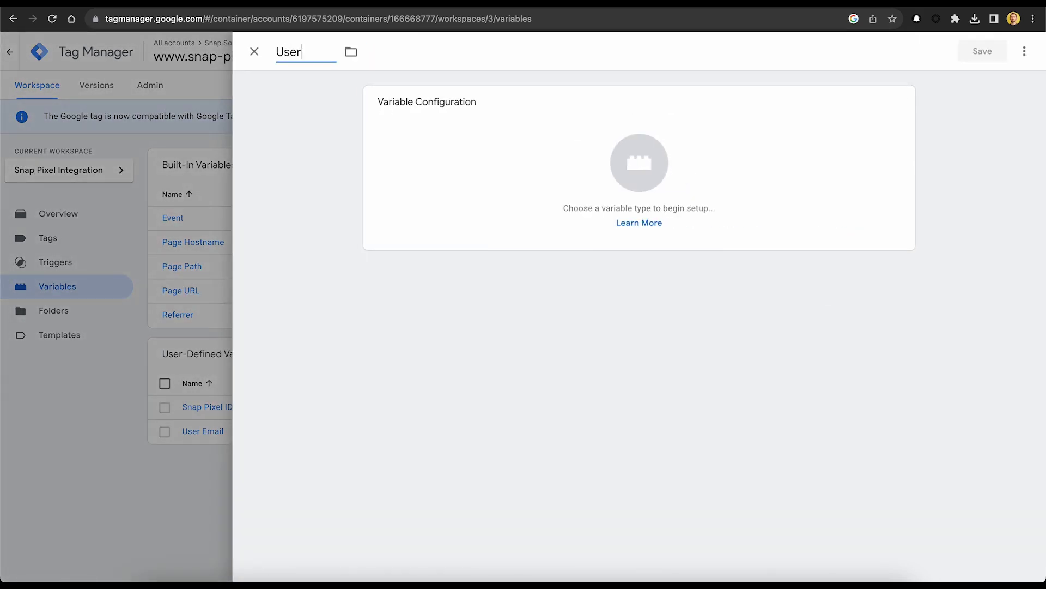
pyautogui.write(' Phone Number')
pyautogui.click(904, 106)
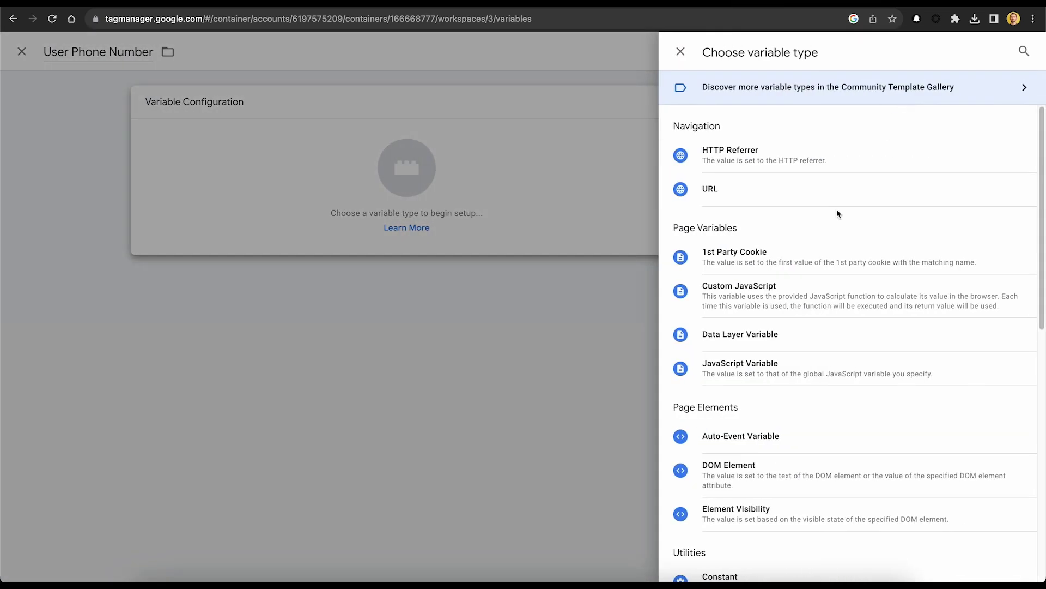
pyautogui.click(831, 334)
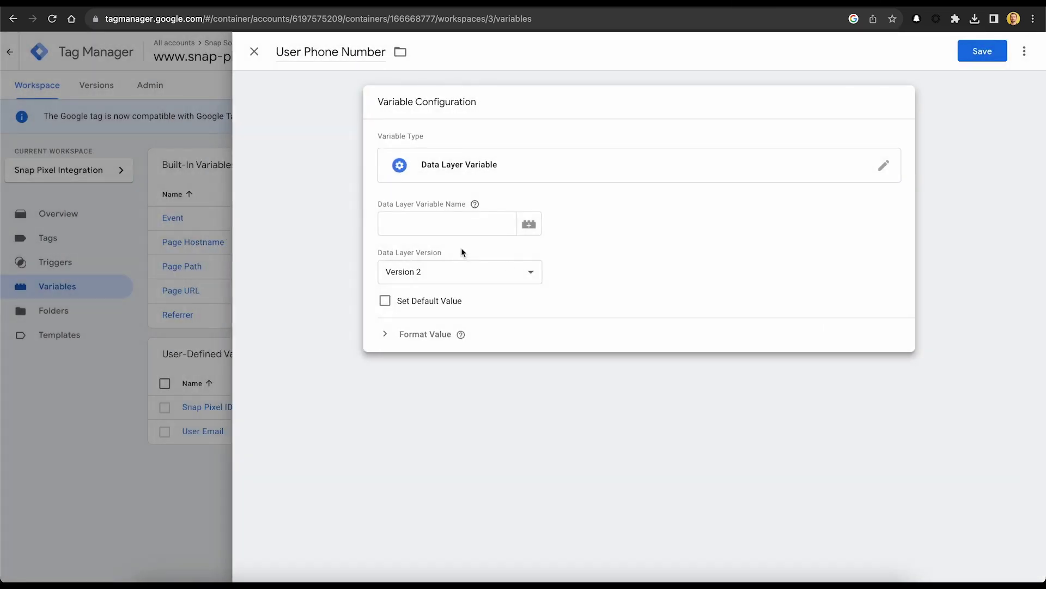
pyautogui.click(447, 231)
pyautogui.write('user_')
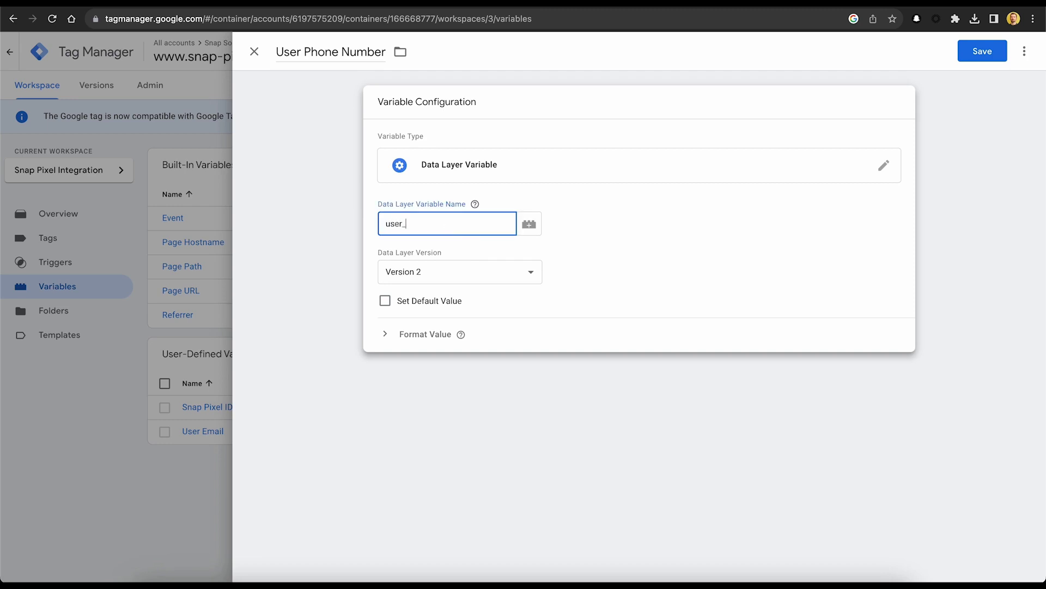
pyautogui.write('phone_number')
pyautogui.click(979, 61)
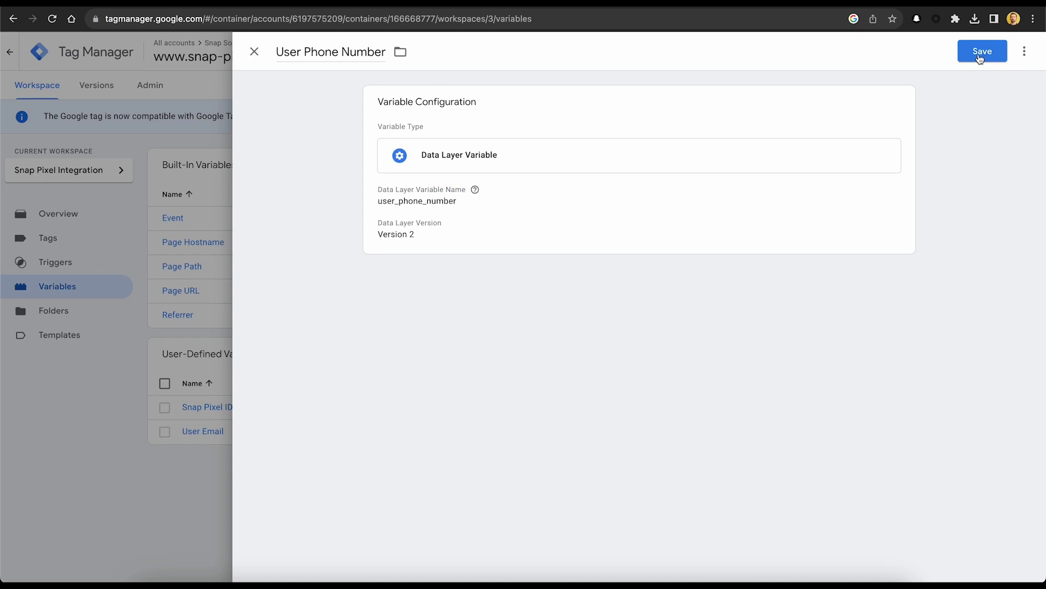
pyautogui.click(980, 57)
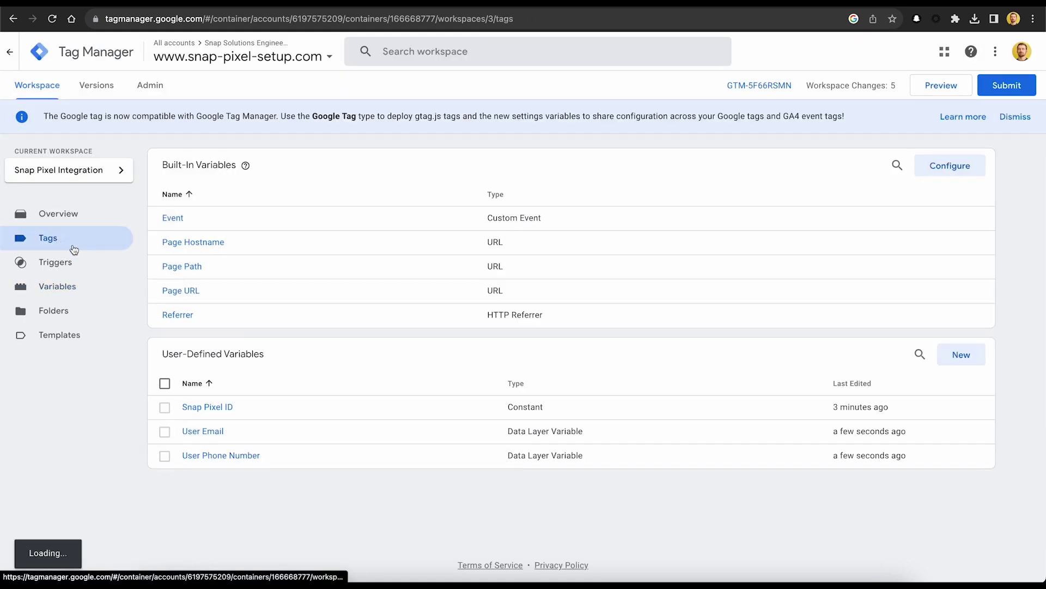
# In the Snap Pixel Page View tag, replace the hard-coded Pixel ID with {{Snap Pixel ID}}.
pyautogui.click(65, 240)
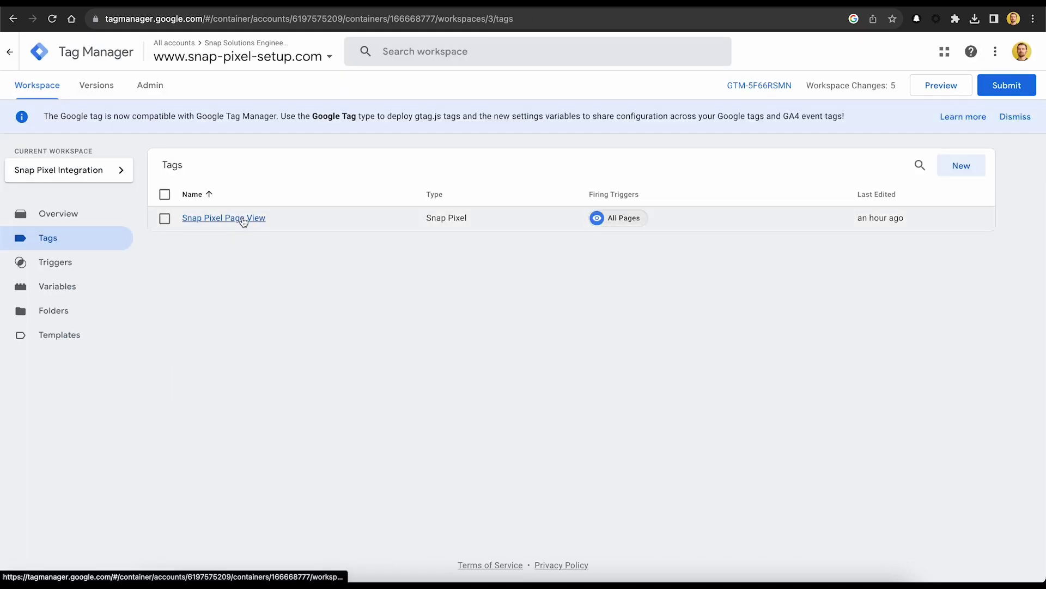
pyautogui.click(248, 219)
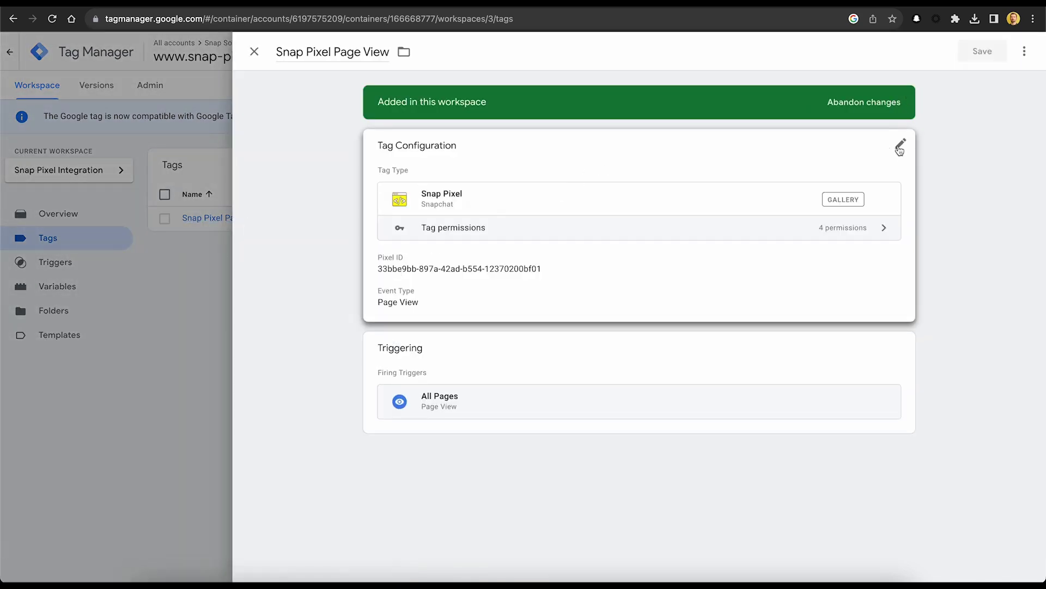
pyautogui.click(900, 147)
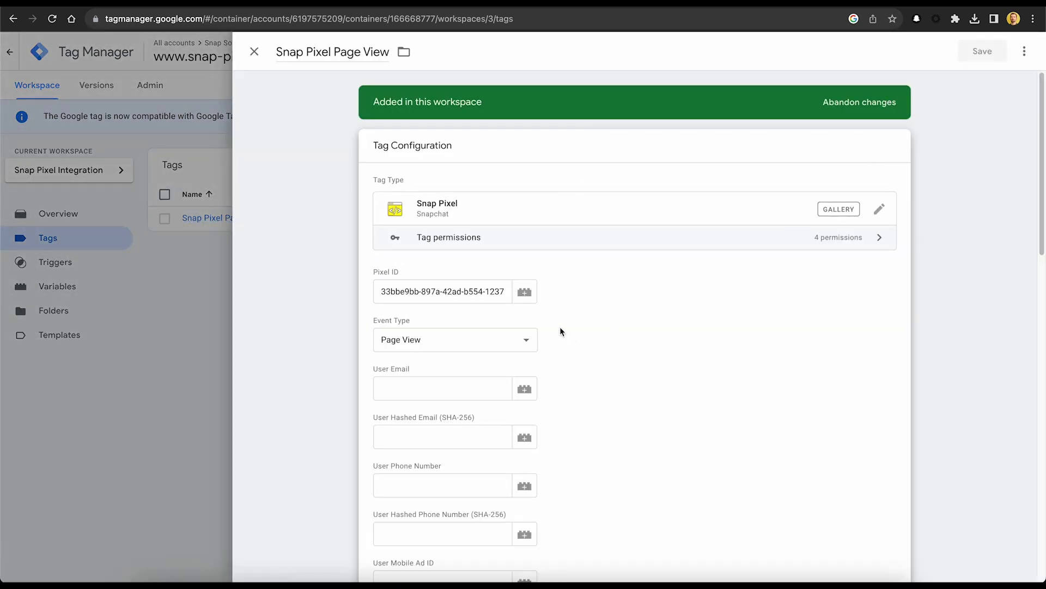
pyautogui.tripleClick(447, 292)
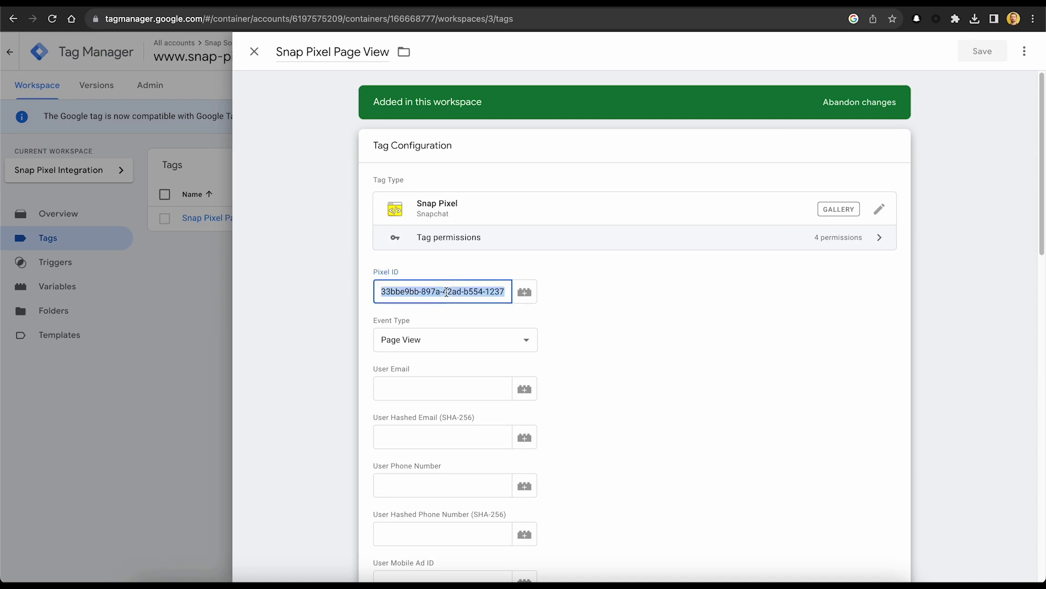
pyautogui.press('BackSpace')
pyautogui.click(571, 295)
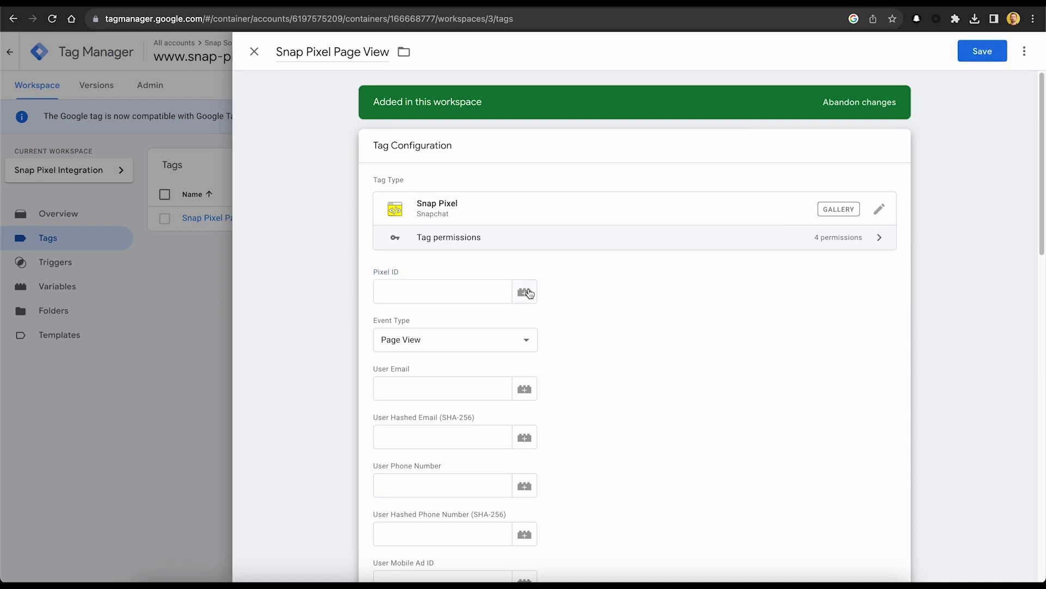
pyautogui.click(526, 292)
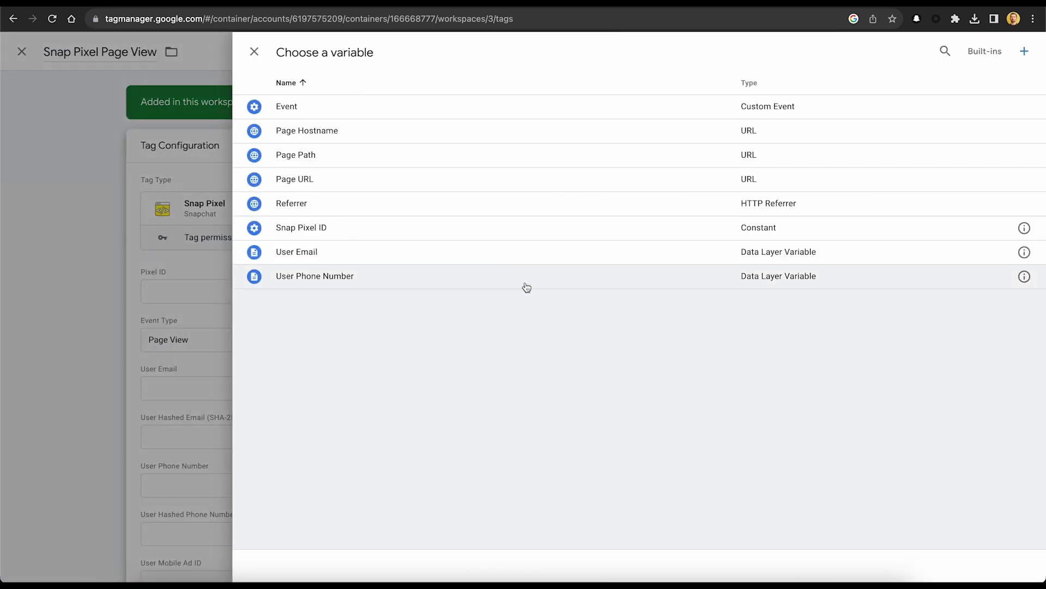
pyautogui.click(487, 229)
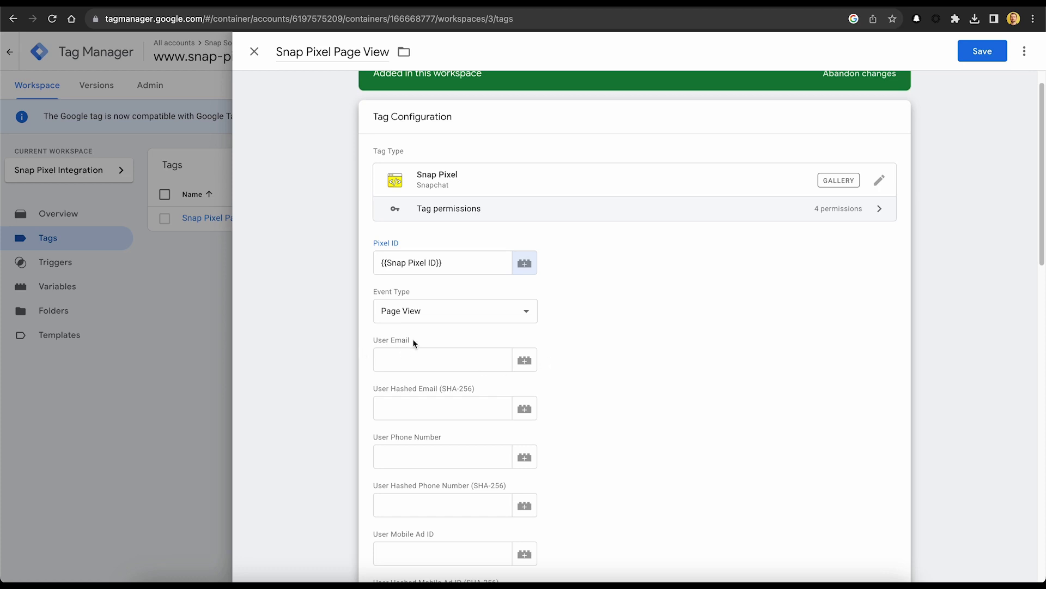
# Set the User Email and User Phone Number fields to {{User Email}} and {{User Phone Number}}, then save.
pyautogui.click(524, 361)
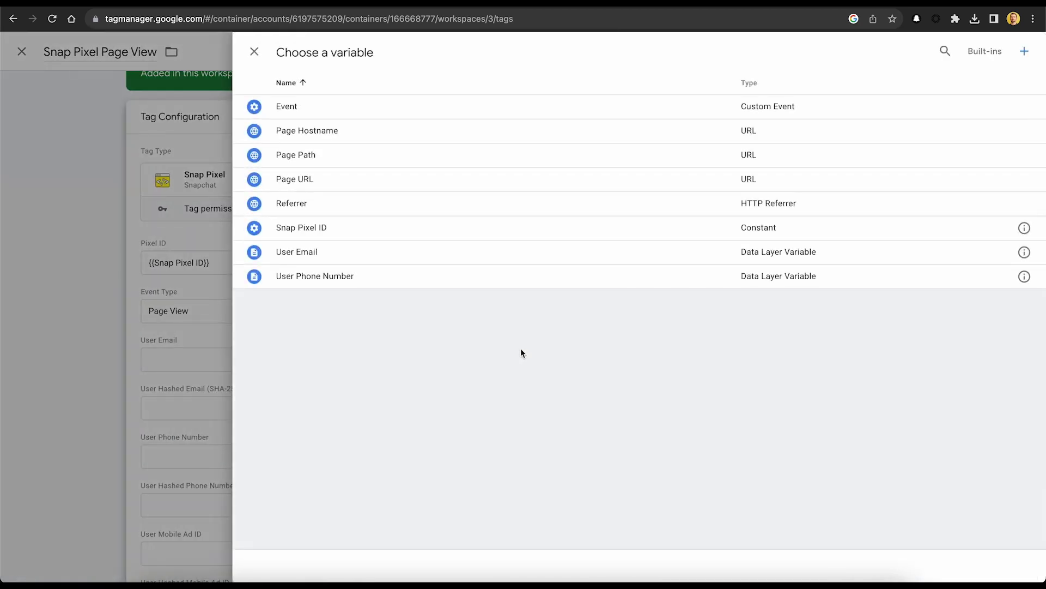
pyautogui.click(499, 259)
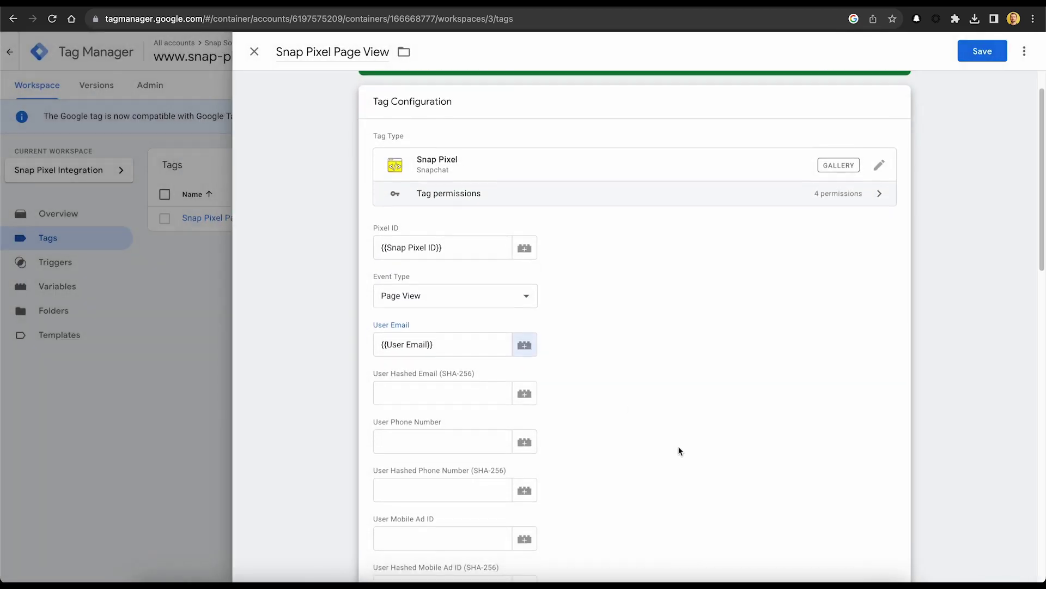
pyautogui.scroll(-2, 678, 446)
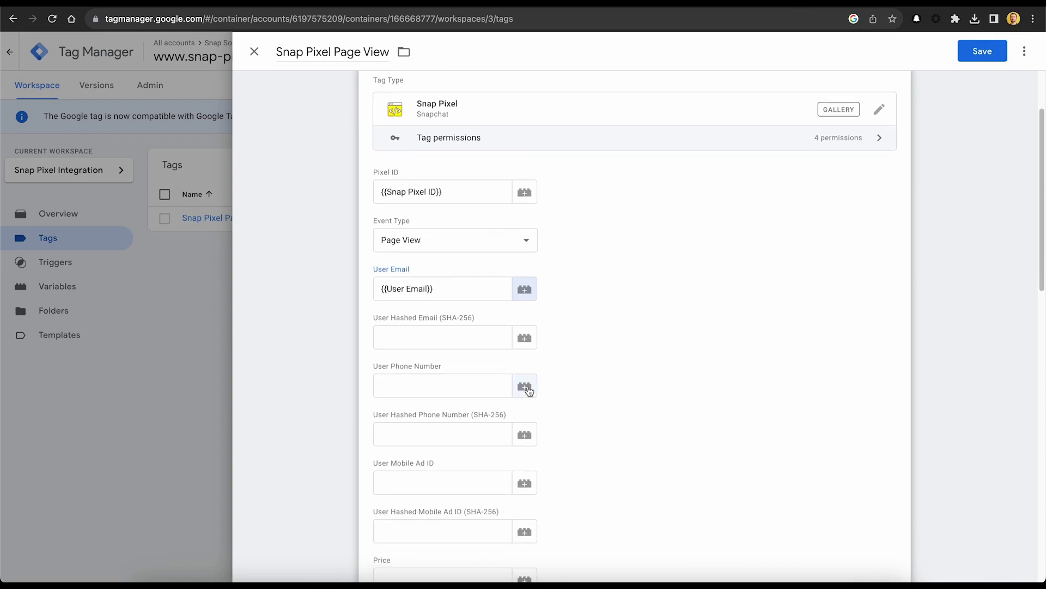
pyautogui.click(525, 387)
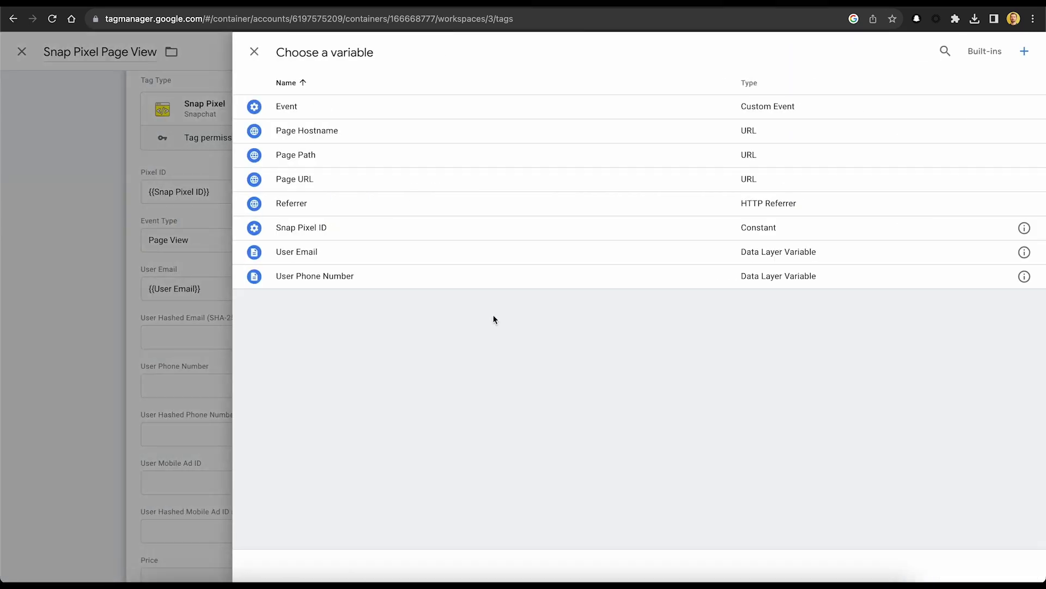
pyautogui.click(507, 284)
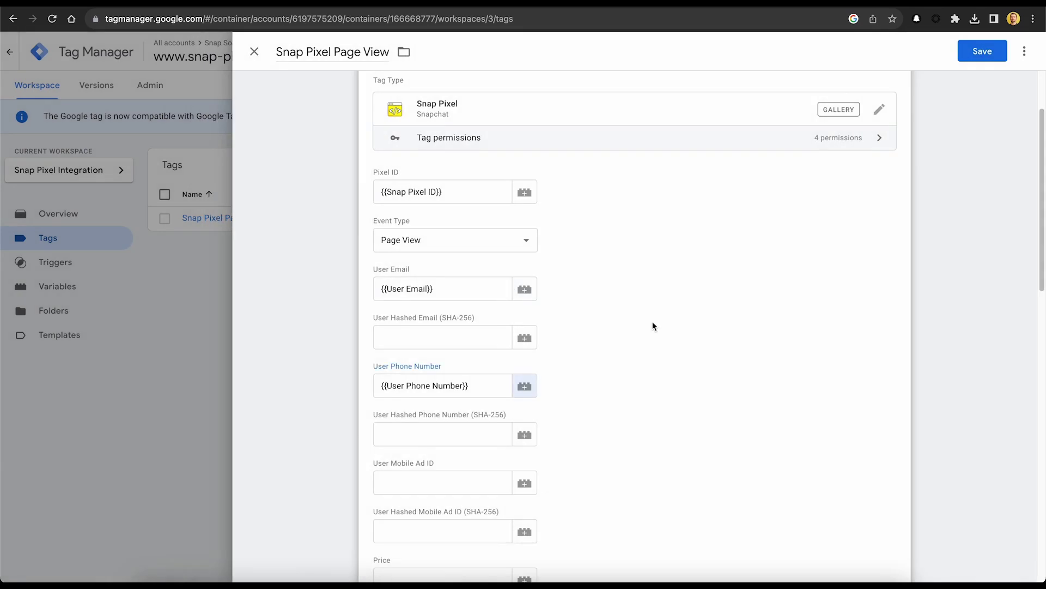
pyautogui.click(960, 55)
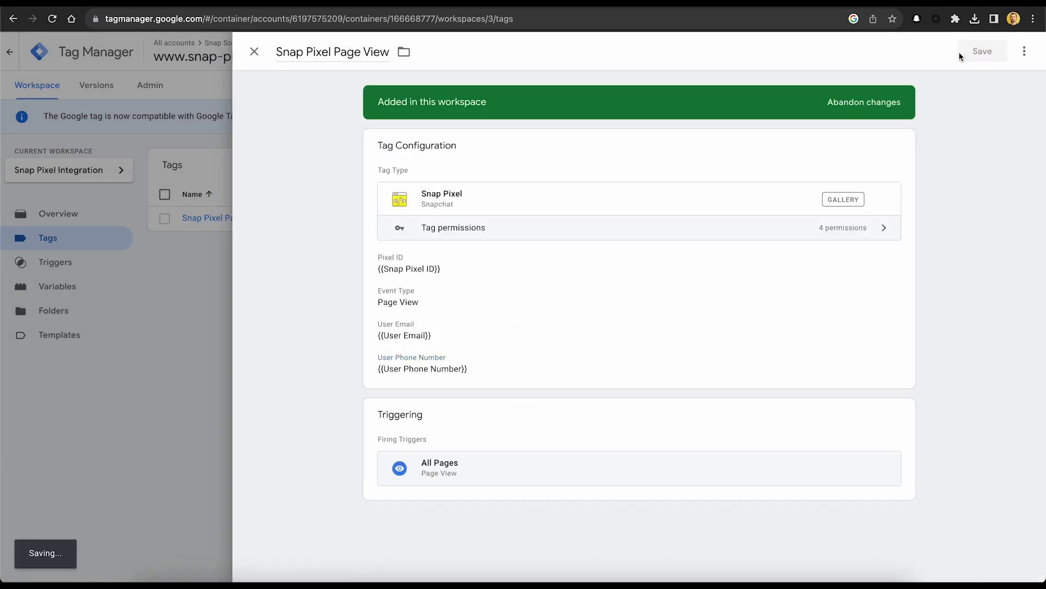
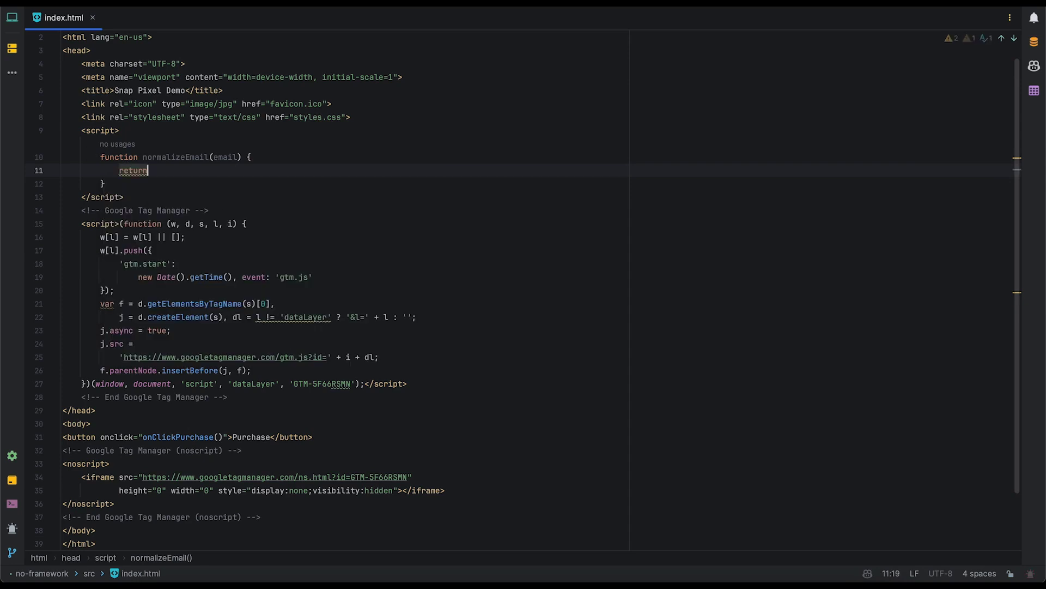
# Finish normalizeEmail so it returns email.trim().toLowerCase().
pyautogui.write('em')
pyautogui.press('Return')
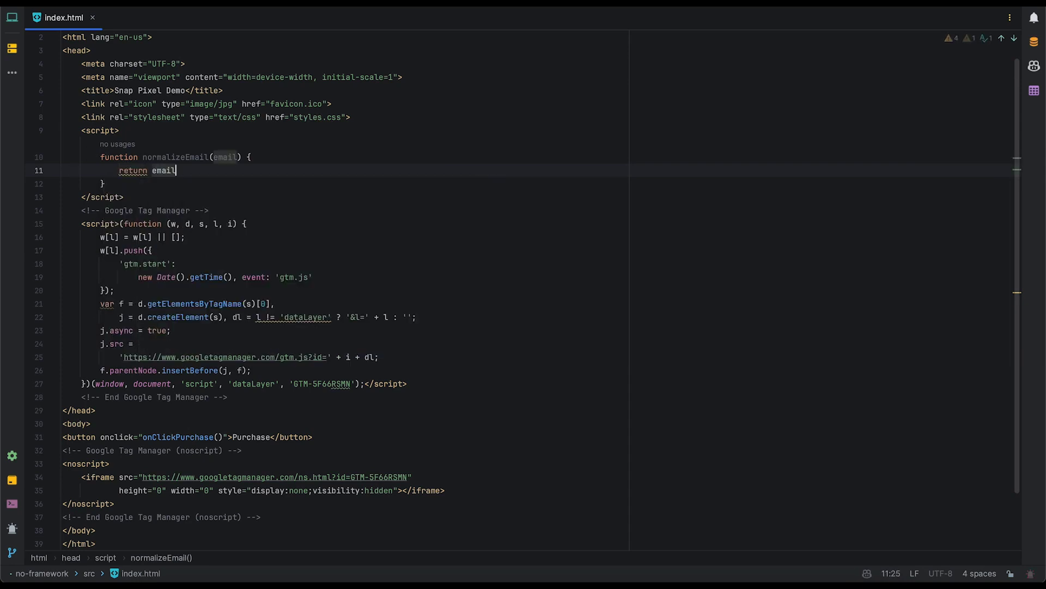
pyautogui.write('.trim(')
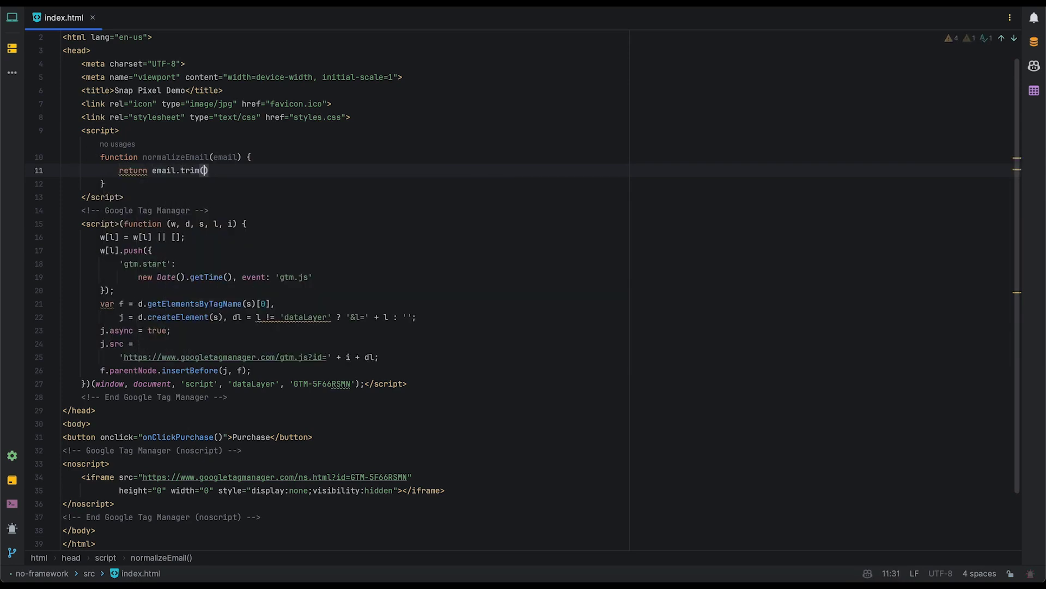
pyautogui.press('Return')
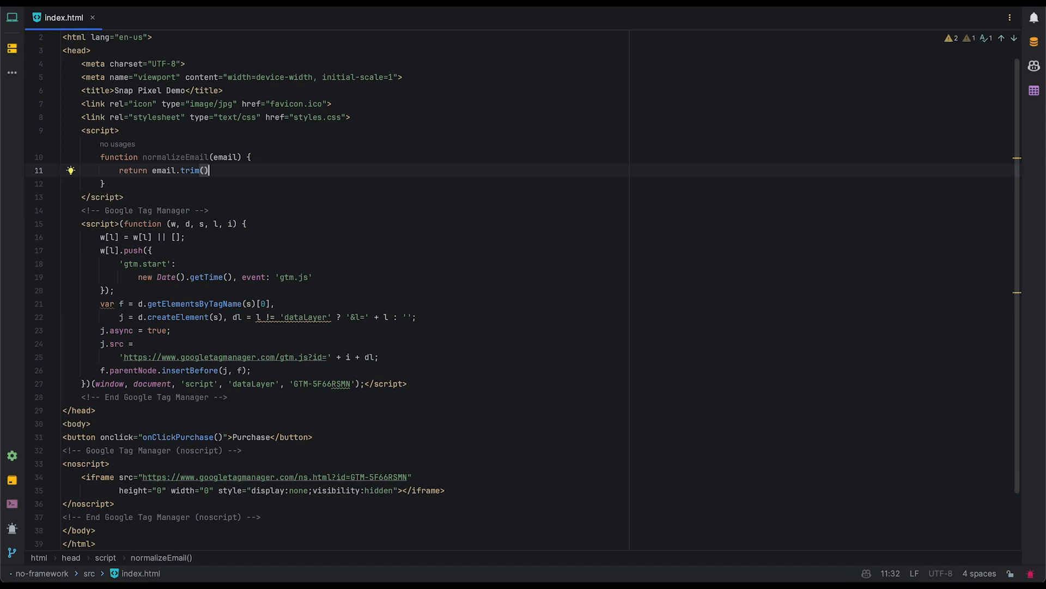
pyautogui.write('.to')
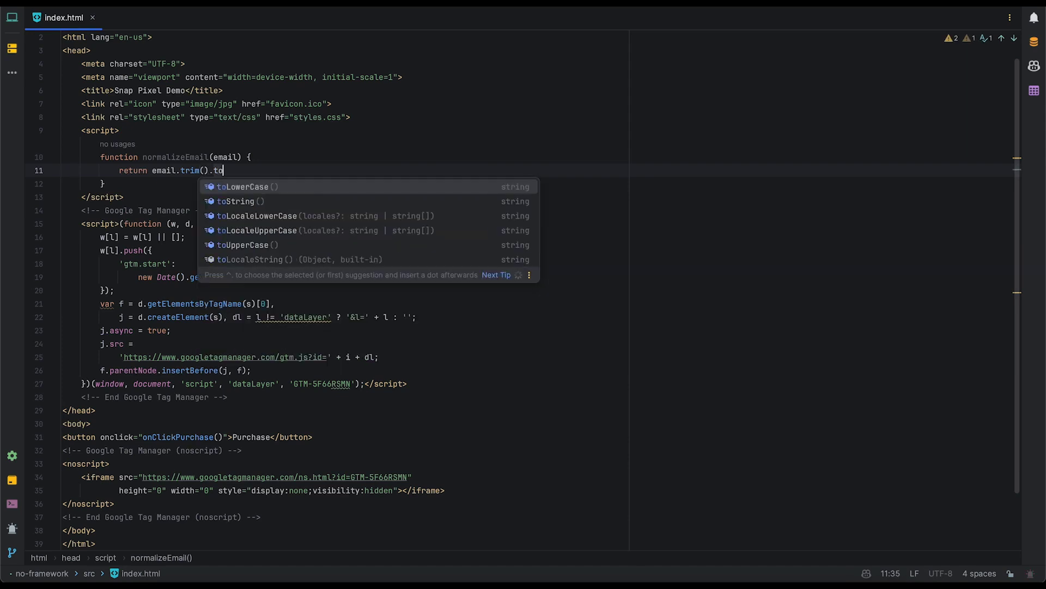
pyautogui.press('Return')
pyautogui.write(';')
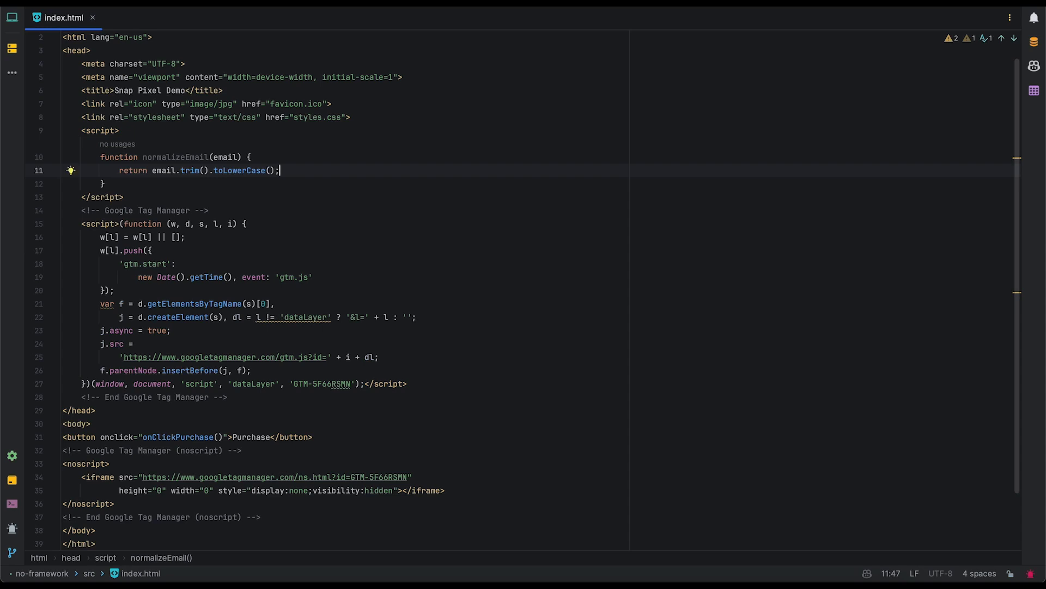
# Add a normalizePhone(phone) function that strips non-digits into numbers with replace(/\D/g, '').
pyautogui.press('Down')
pyautogui.press('Return')
pyautogui.press('Return')
pyautogui.write('functiona')
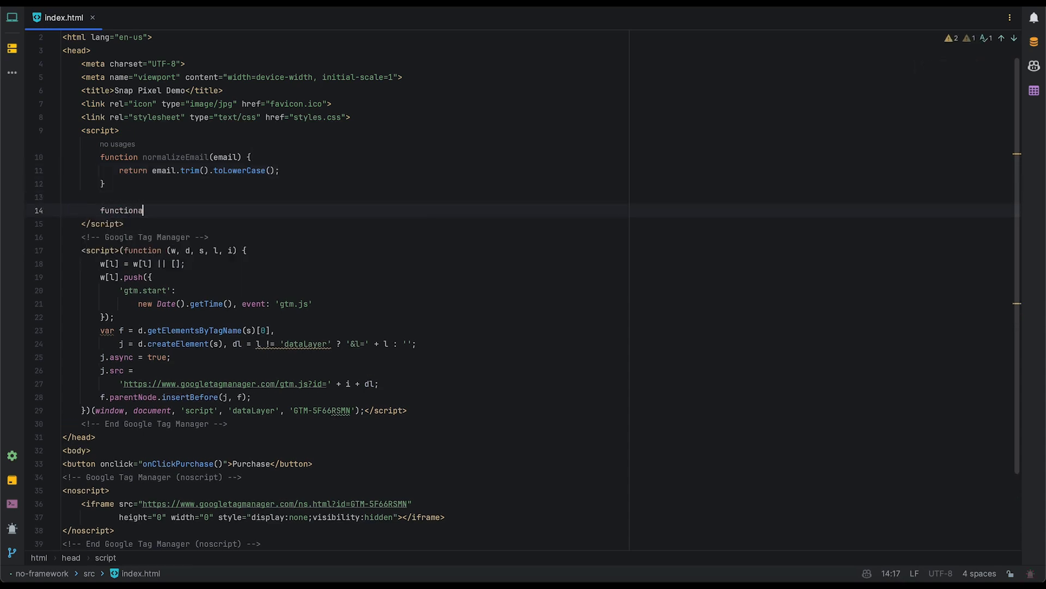
pyautogui.press('BackSpace')
pyautogui.write('norma')
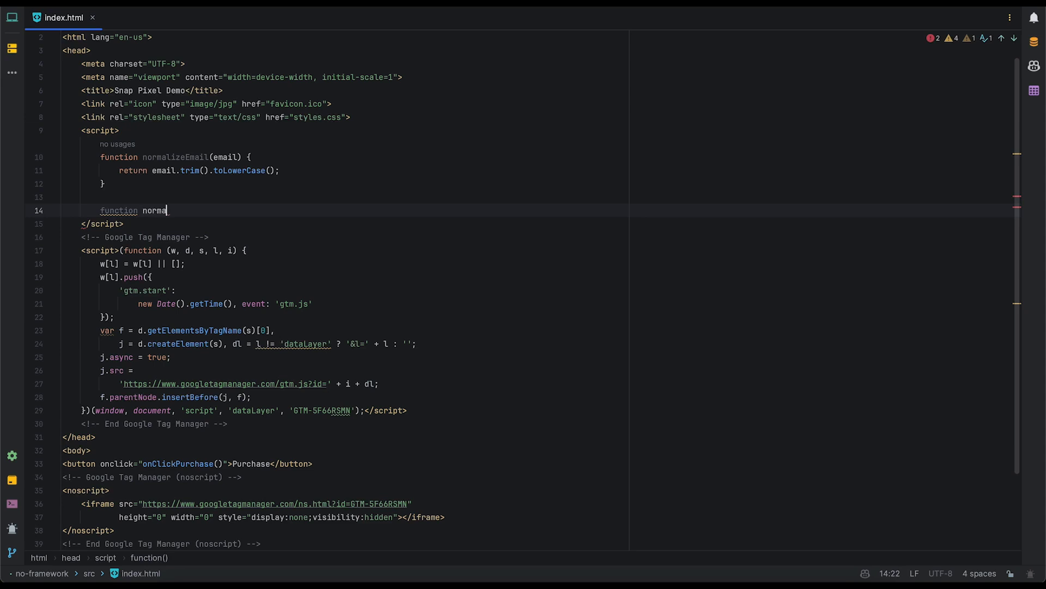
pyautogui.write('lizePhone')
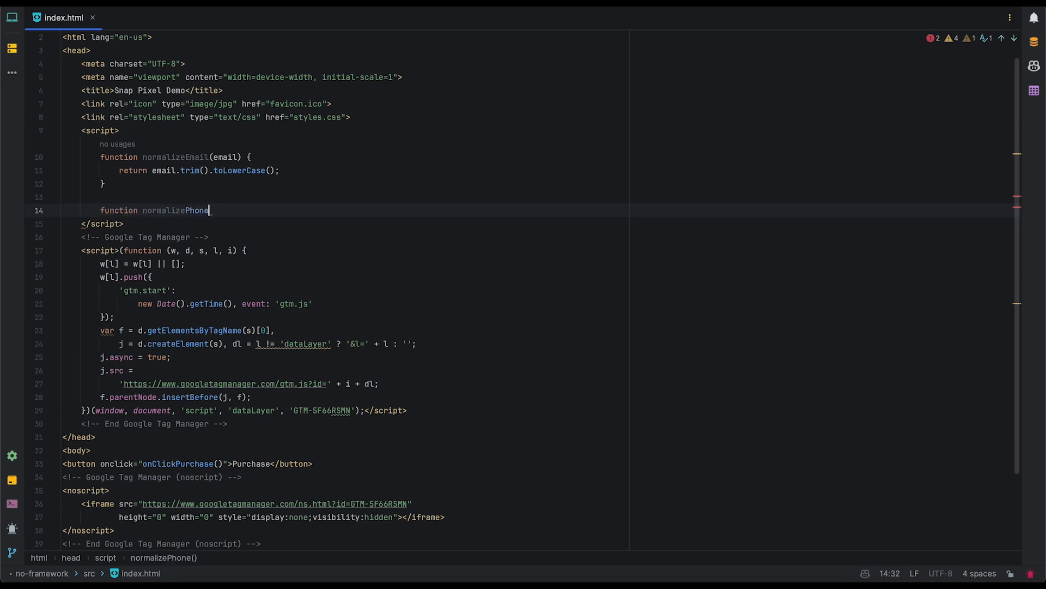
pyautogui.write('(phone) {')
pyautogui.press('Return')
pyautogui.write('va')
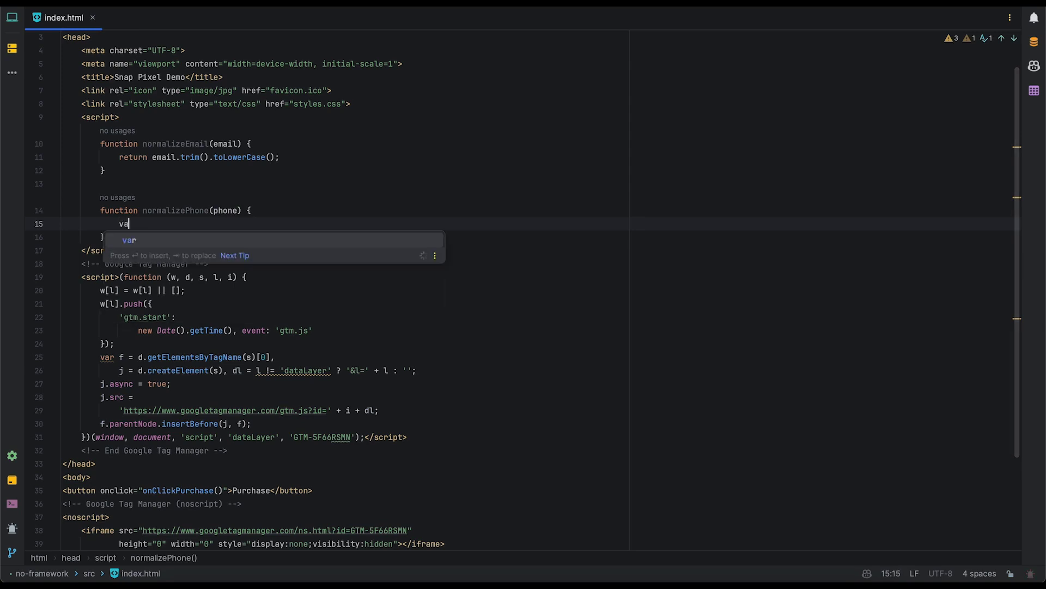
pyautogui.write('r numbers = ')
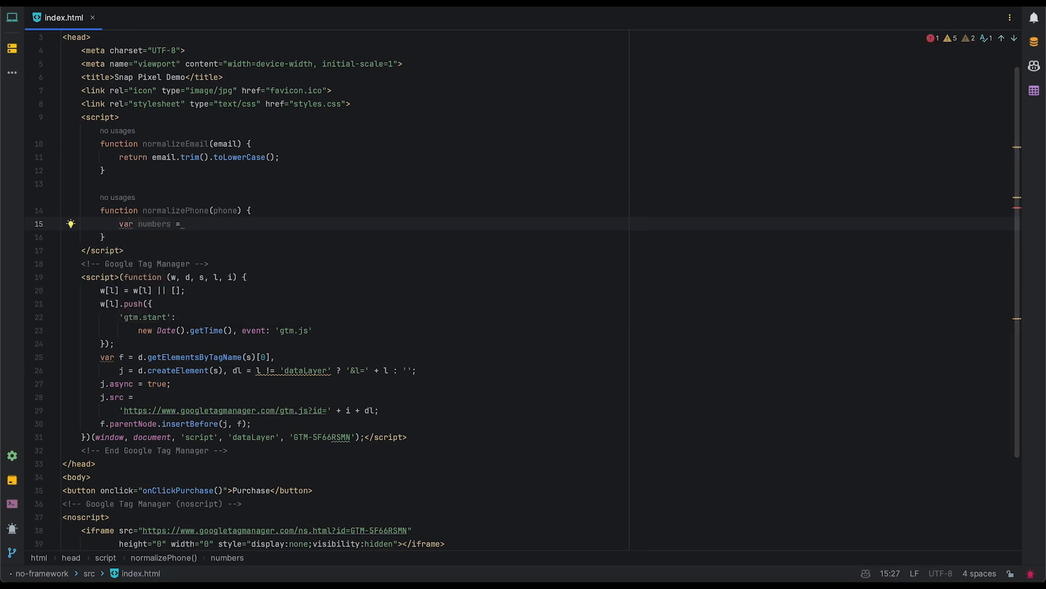
pyautogui.write('phone.re')
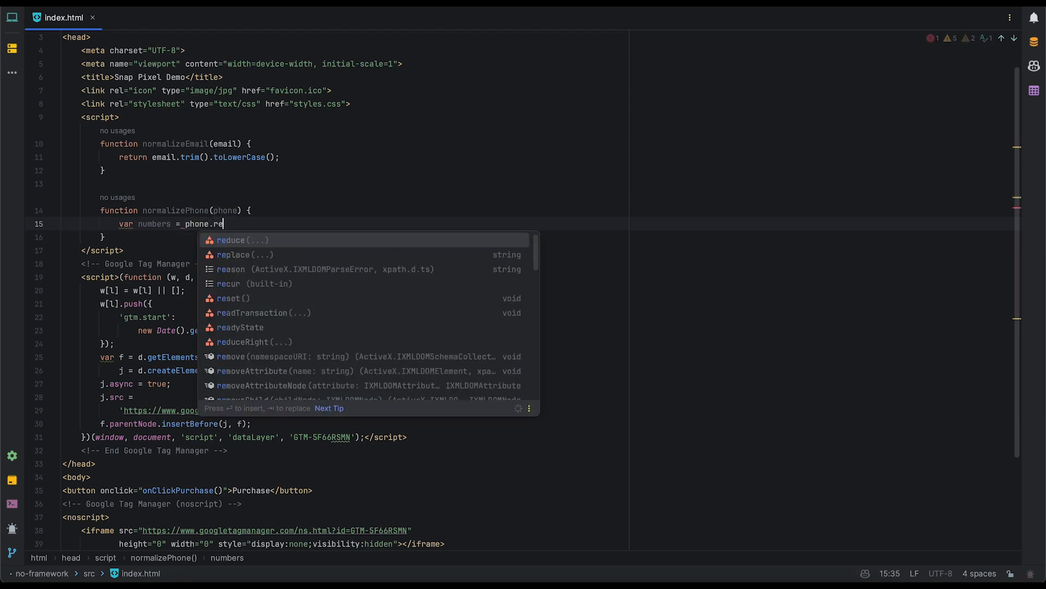
pyautogui.press('Down')
pyautogui.press('Return')
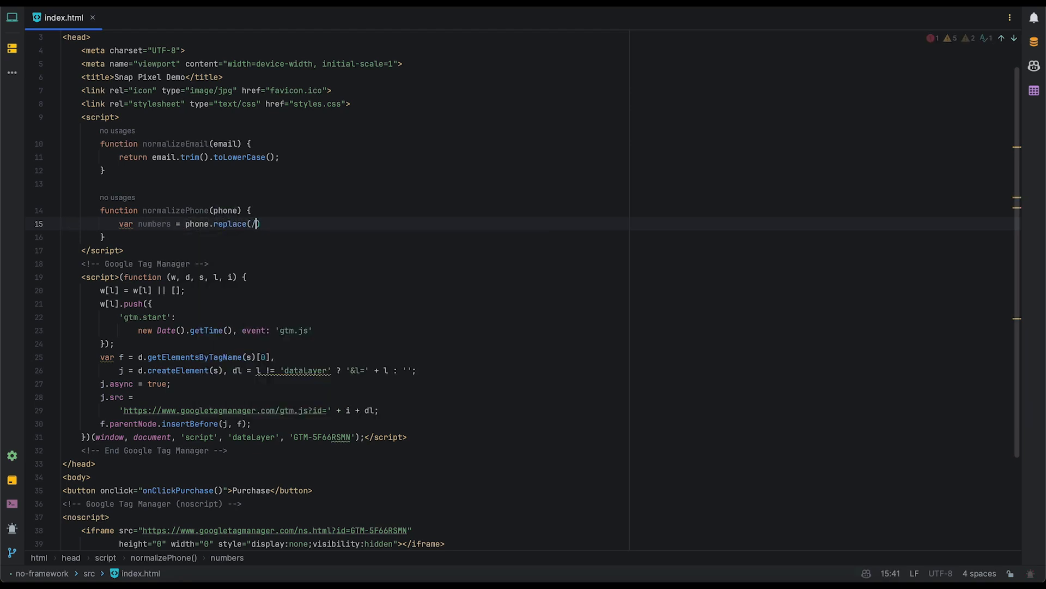
pyautogui.write('//')
pyautogui.write('\\D/')
pyautogui.write("g, '")
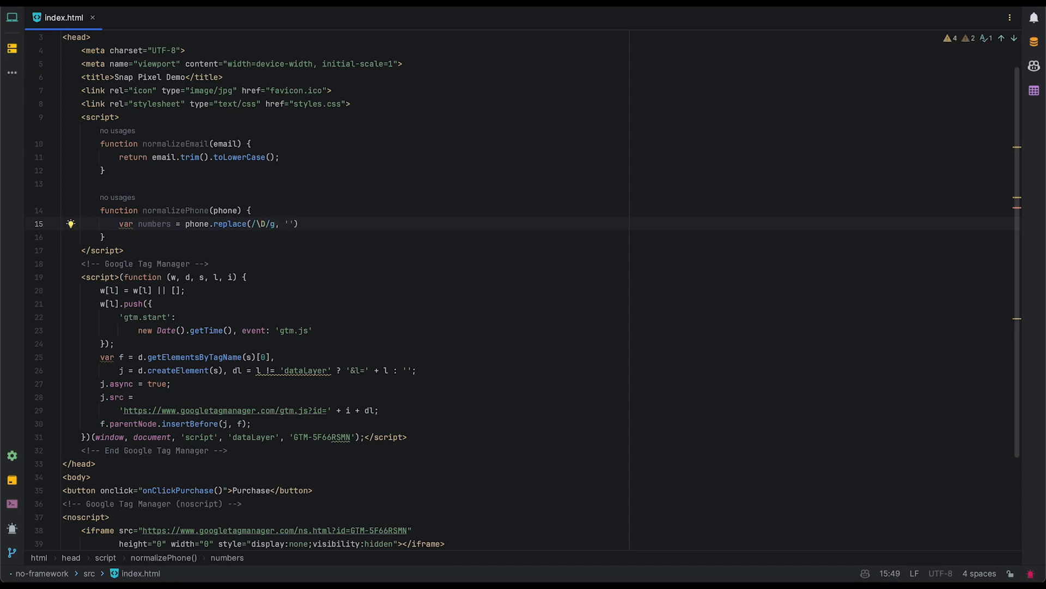
pyautogui.write("');")
# Have normalizePhone return parseInt(numbers, 10).toString().
pyautogui.press('Return')
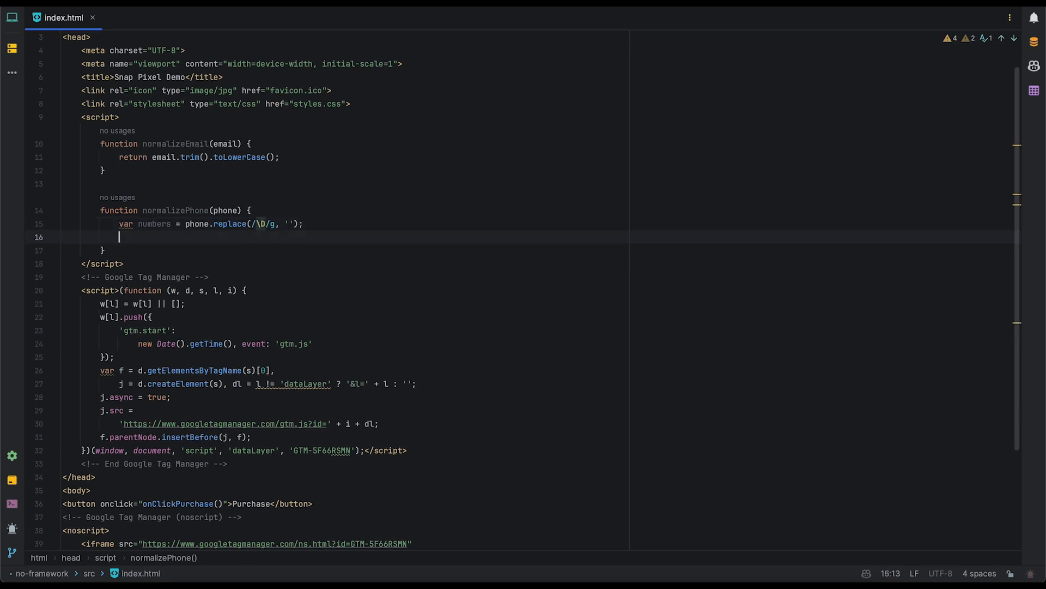
pyautogui.write('return par')
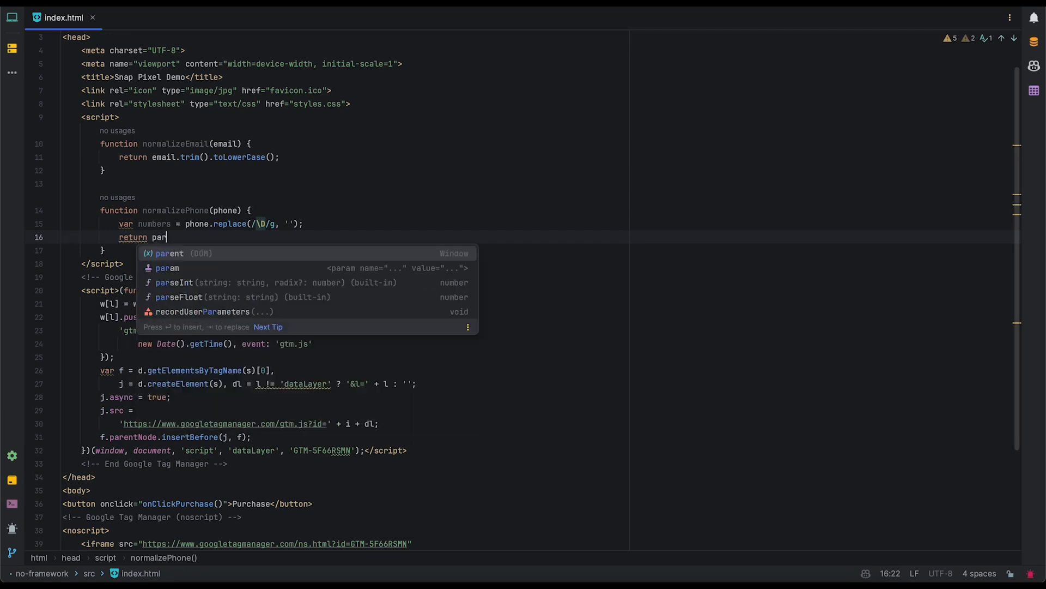
pyautogui.press('Down')
pyautogui.press('Return')
pyautogui.write('nt(nu')
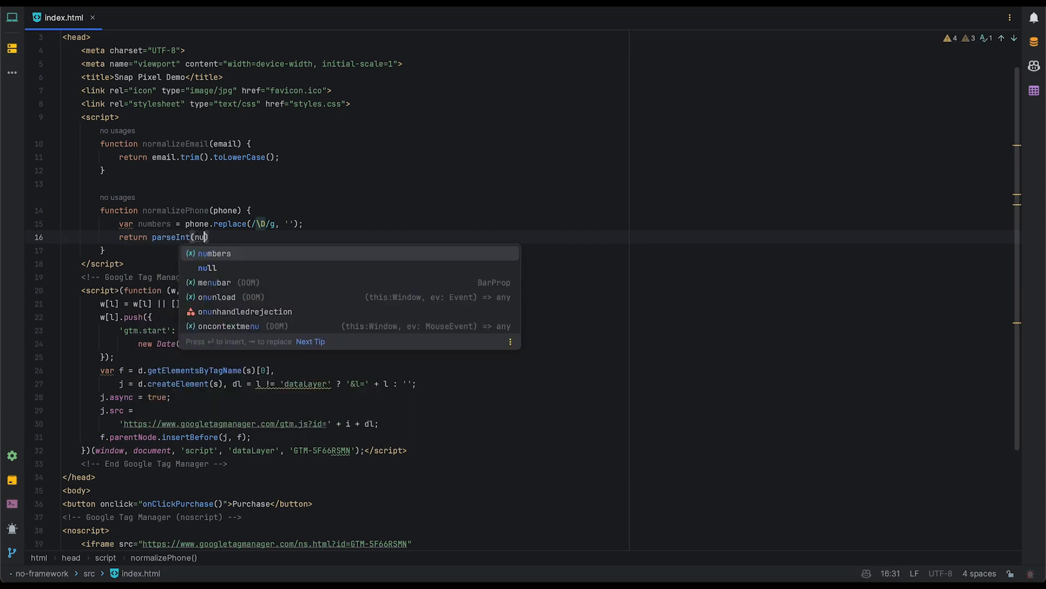
pyautogui.press('Return')
pyautogui.write(', 10')
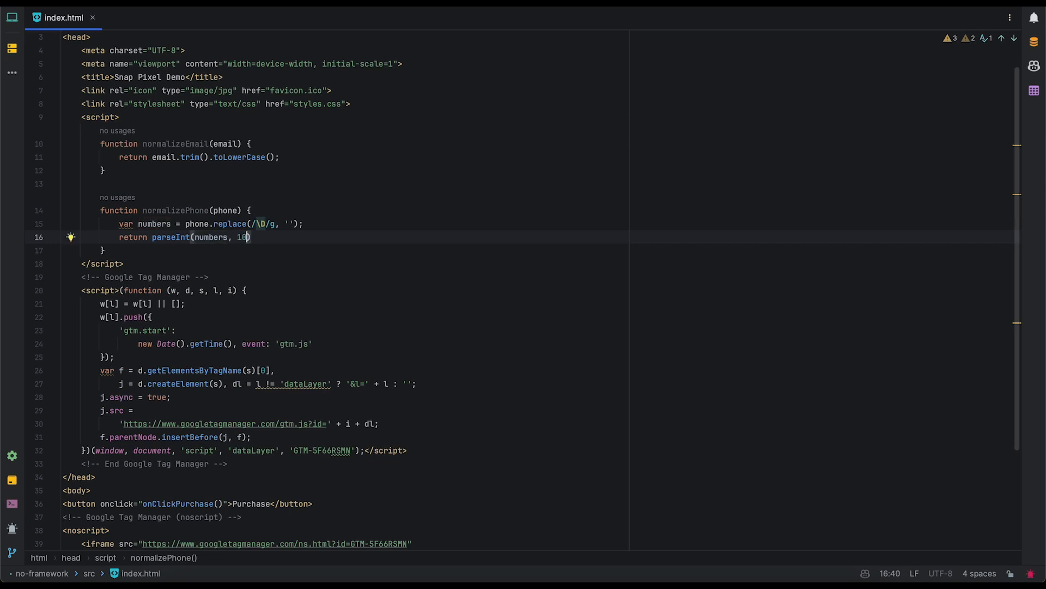
pyautogui.press('End')
pyautogui.write('.to')
pyautogui.press('Return')
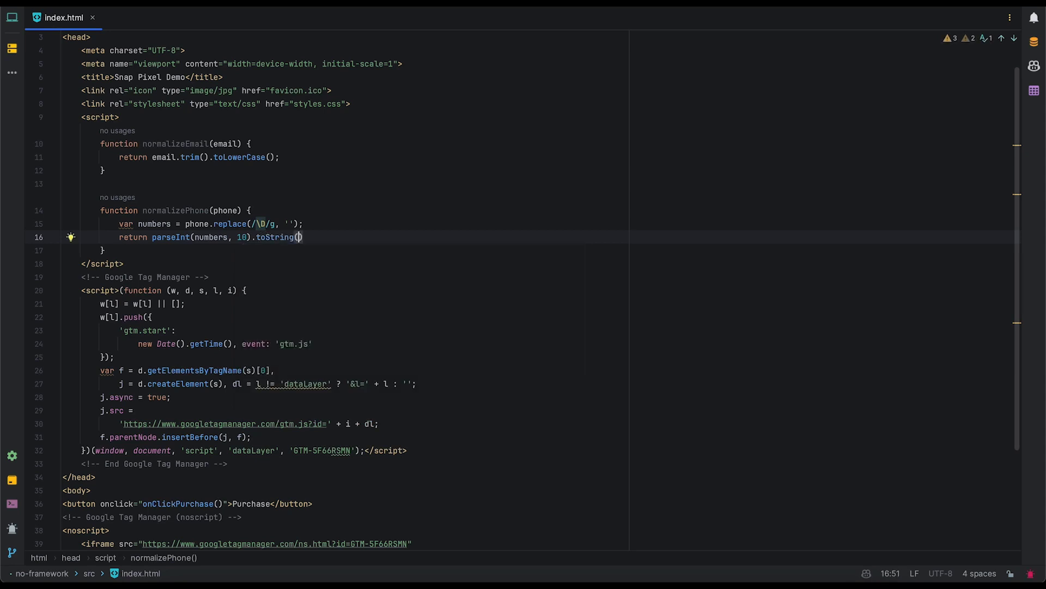
pyautogui.press('End')
# Declare a new function recordUserParameters(email, phone) below normalizePhone.
pyautogui.write(';')
pyautogui.press('Down')
pyautogui.press('Return')
pyautogui.press('Return')
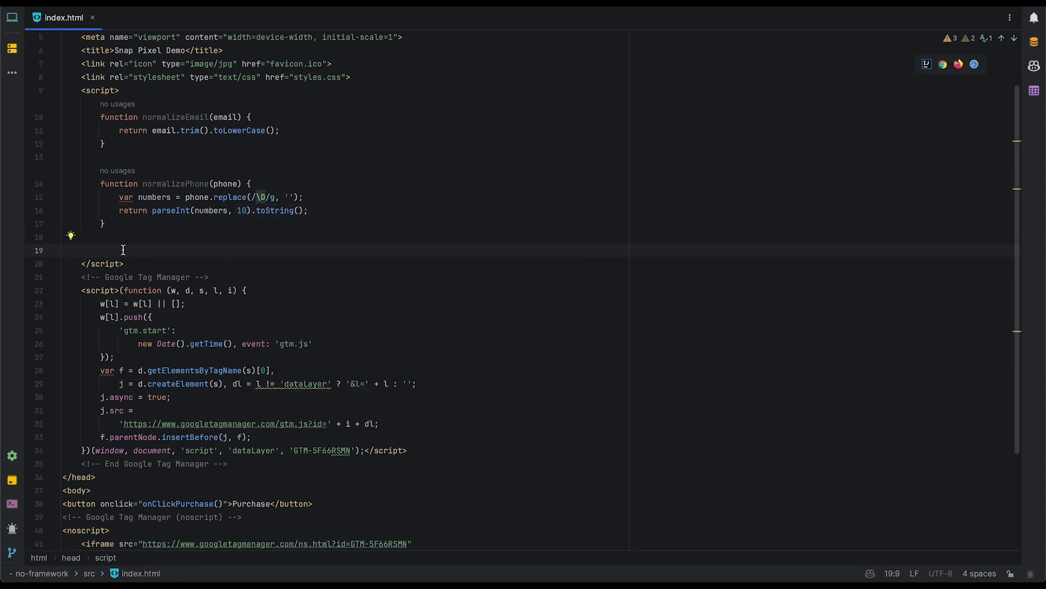
pyautogui.write('fun')
pyautogui.press('Down')
pyautogui.press('Return')
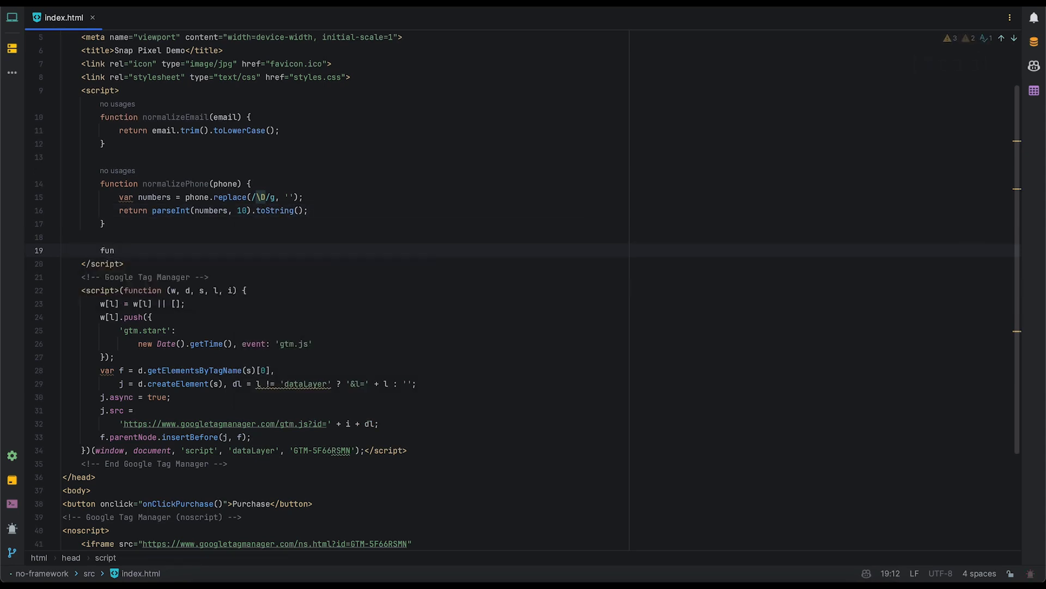
pyautogui.write('recordParameter() {')
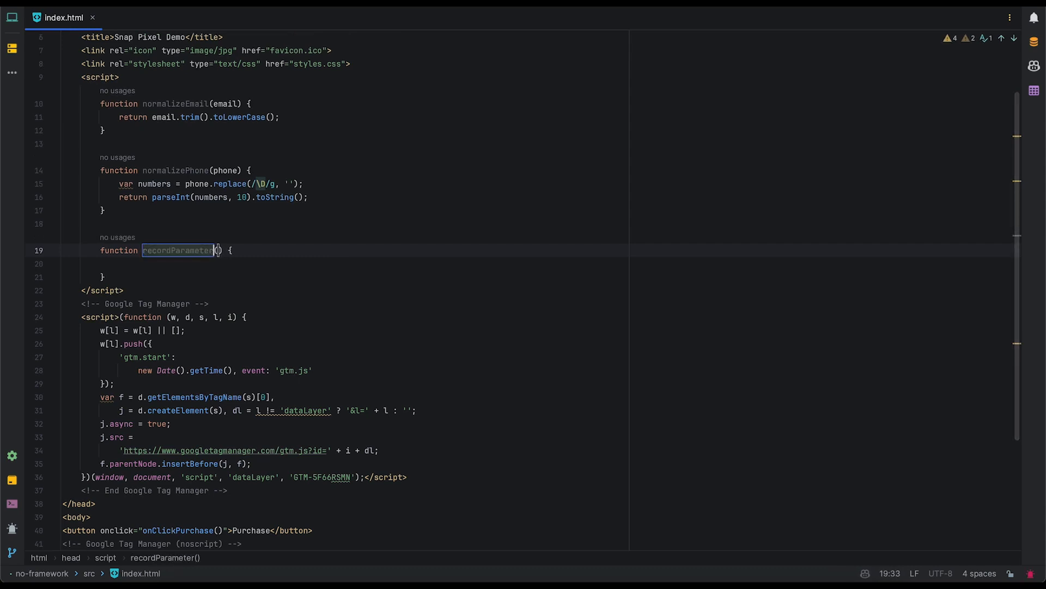
pyautogui.press('BackSpace')
pyautogui.press('BackSpace')
pyautogui.press('BackSpace')
pyautogui.press('BackSpace')
pyautogui.press('BackSpace')
pyautogui.press('BackSpace')
pyautogui.press('BackSpace')
pyautogui.press('BackSpace')
pyautogui.press('BackSpace')
pyautogui.write('UserParamete')
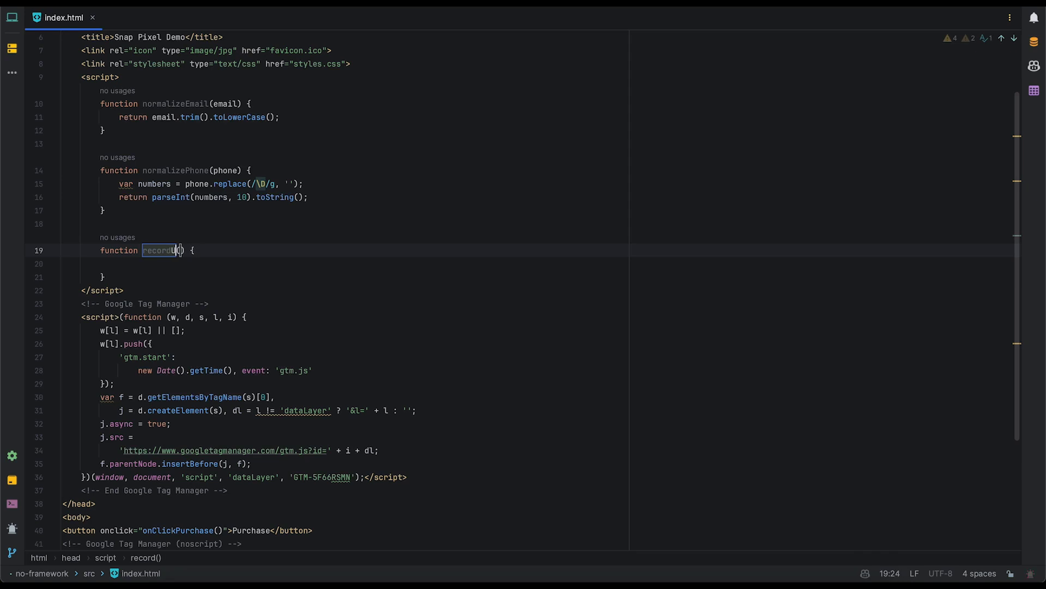
pyautogui.write('rs')
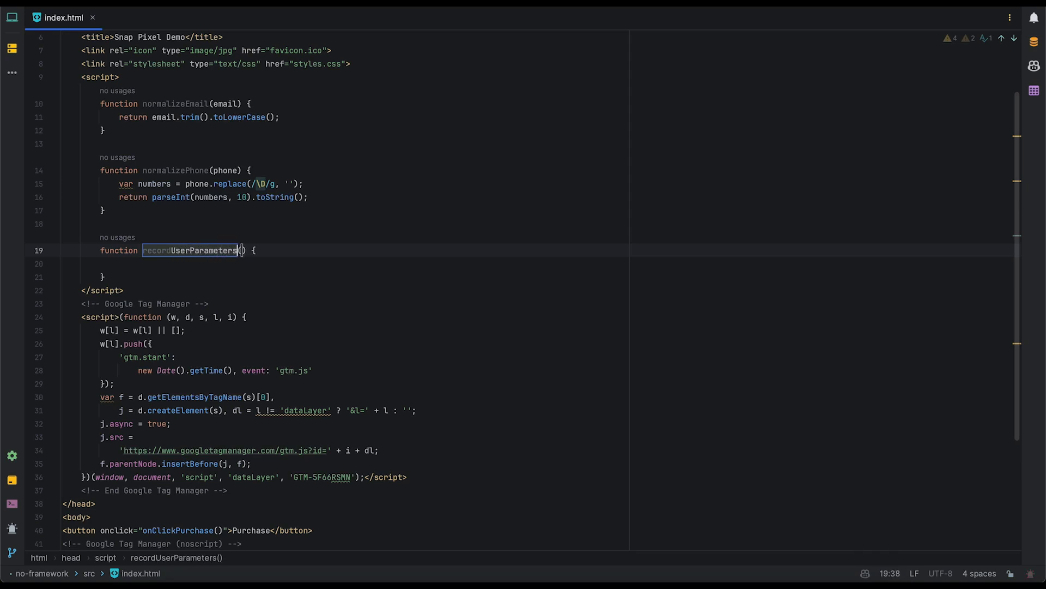
pyautogui.press('Tab')
pyautogui.write('email, ')
pyautogui.write('phone')
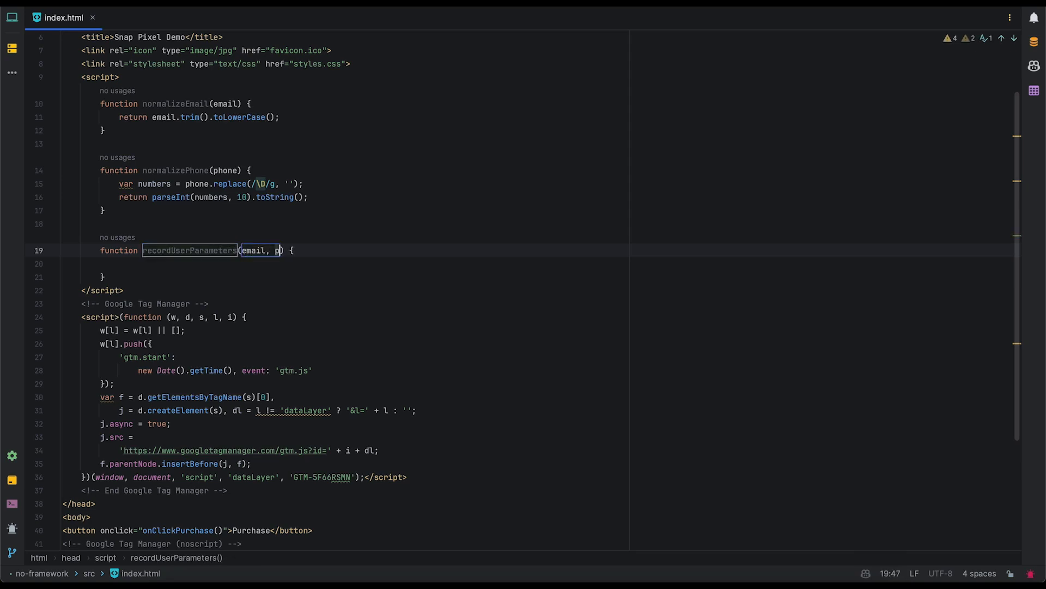
pyautogui.press('Tab')
# Set normalizedEmail = normalizeEmail(email) and normalizedPhone = normalizePhone(phone) inside it.
pyautogui.write('var ')
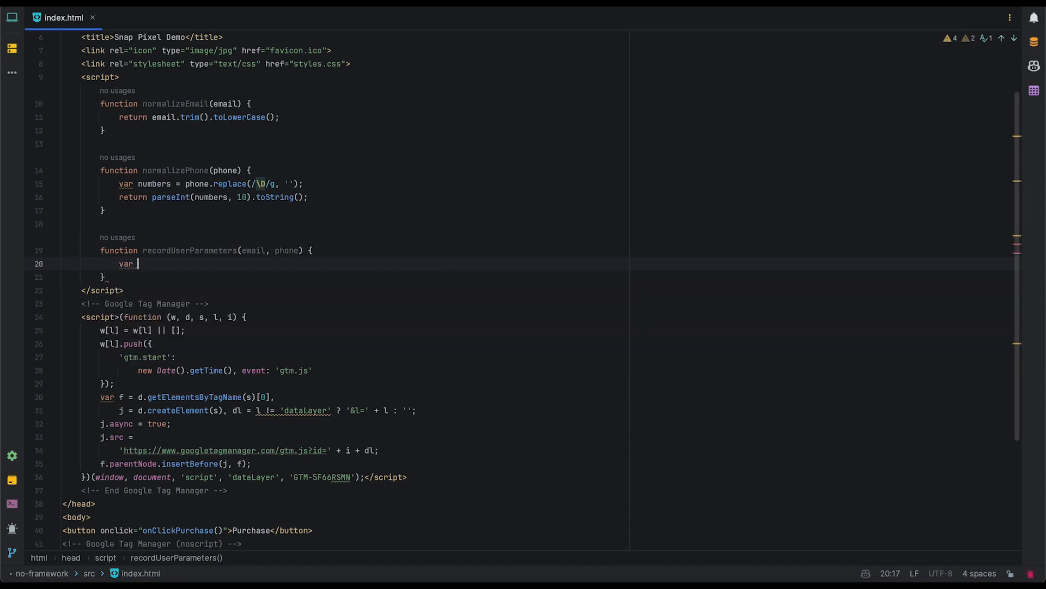
pyautogui.write('normalizedEmail =')
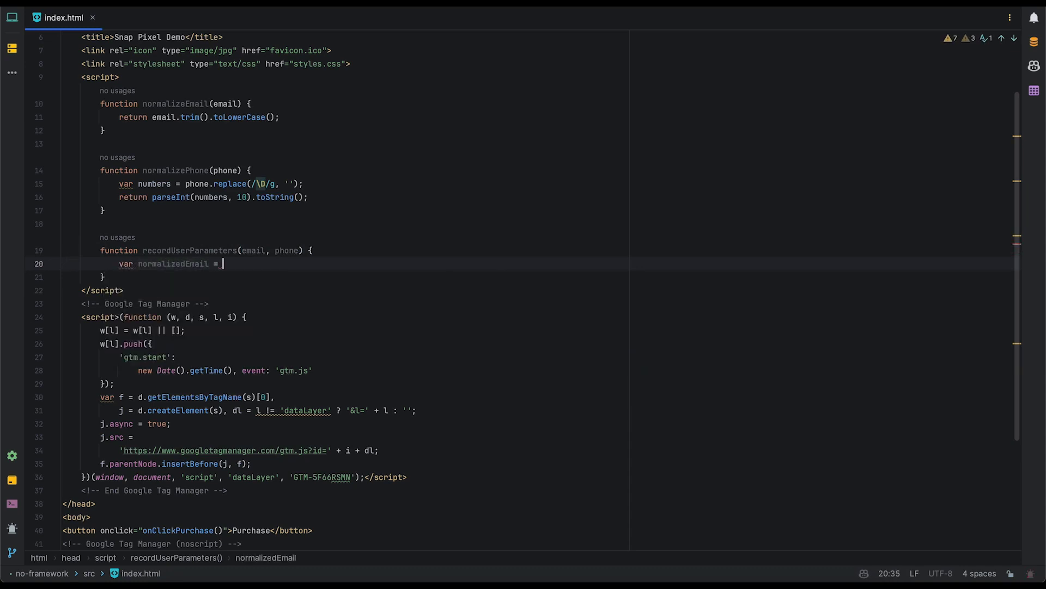
pyautogui.write(' nor')
pyautogui.press('Down')
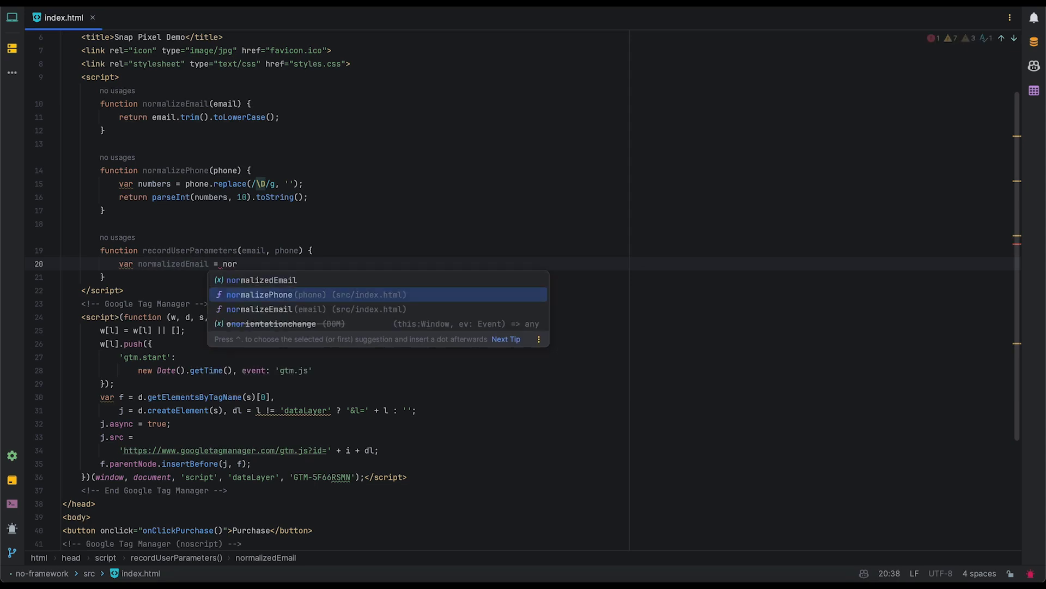
pyautogui.press('Return')
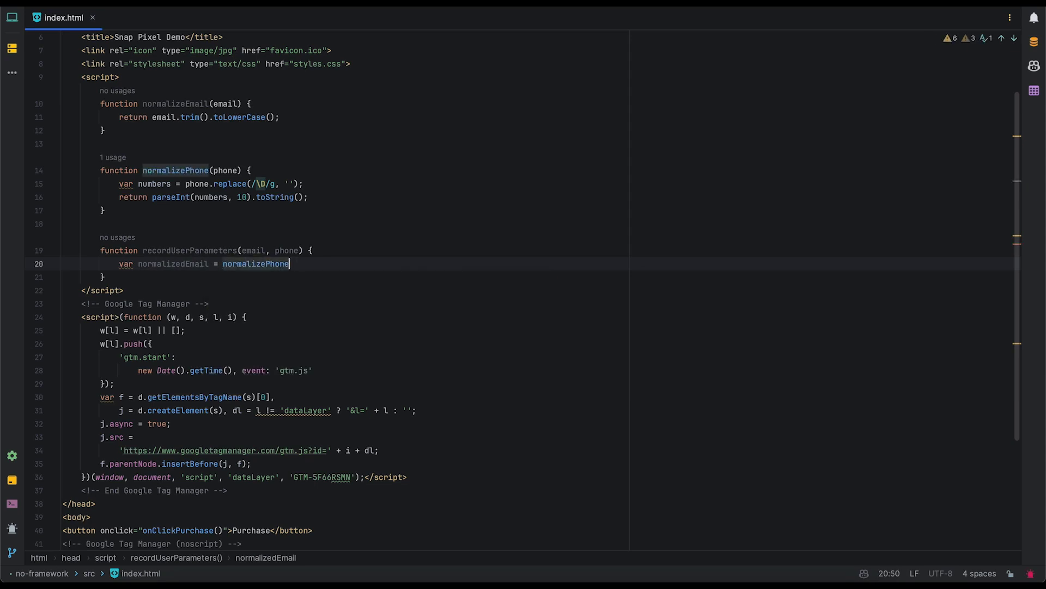
pyautogui.press('BackSpace')
pyautogui.press('BackSpace')
pyautogui.press('BackSpace')
pyautogui.press('BackSpace')
pyautogui.press('BackSpace')
pyautogui.write('Email')
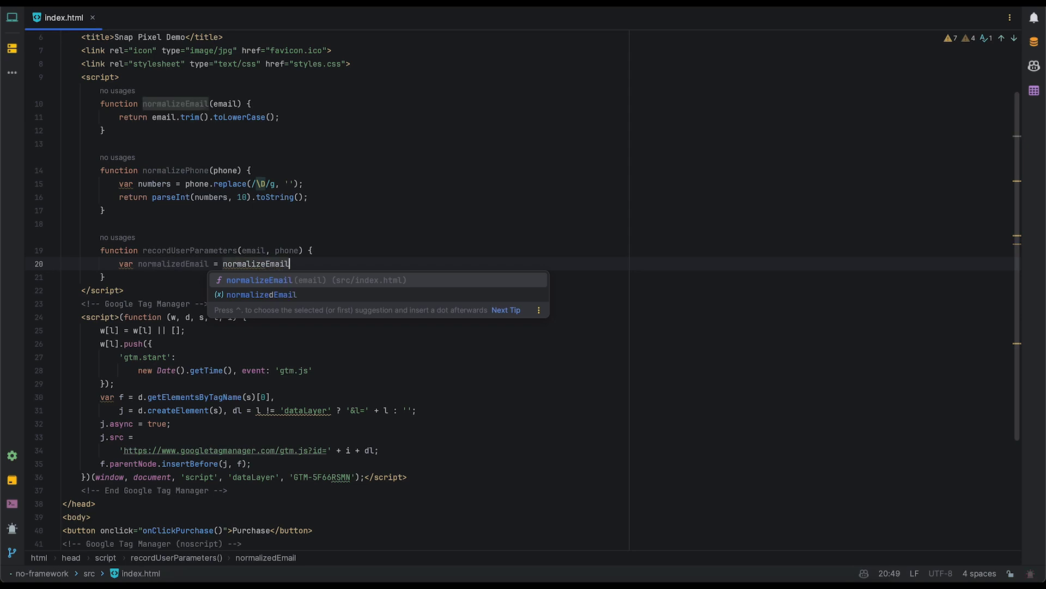
pyautogui.press('Return')
pyautogui.write('email);')
pyautogui.press('Return')
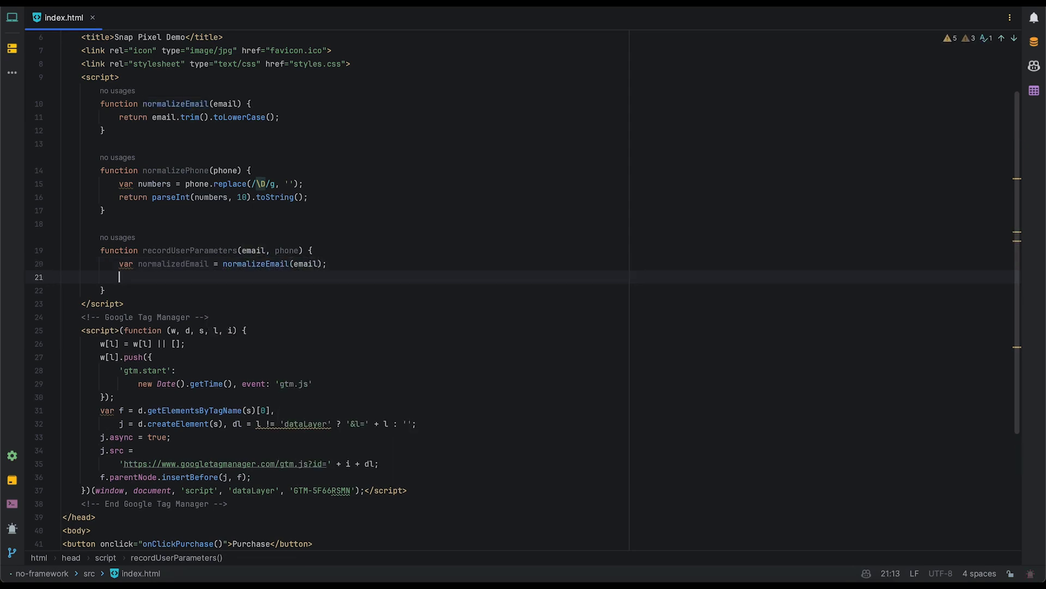
pyautogui.write('var normal')
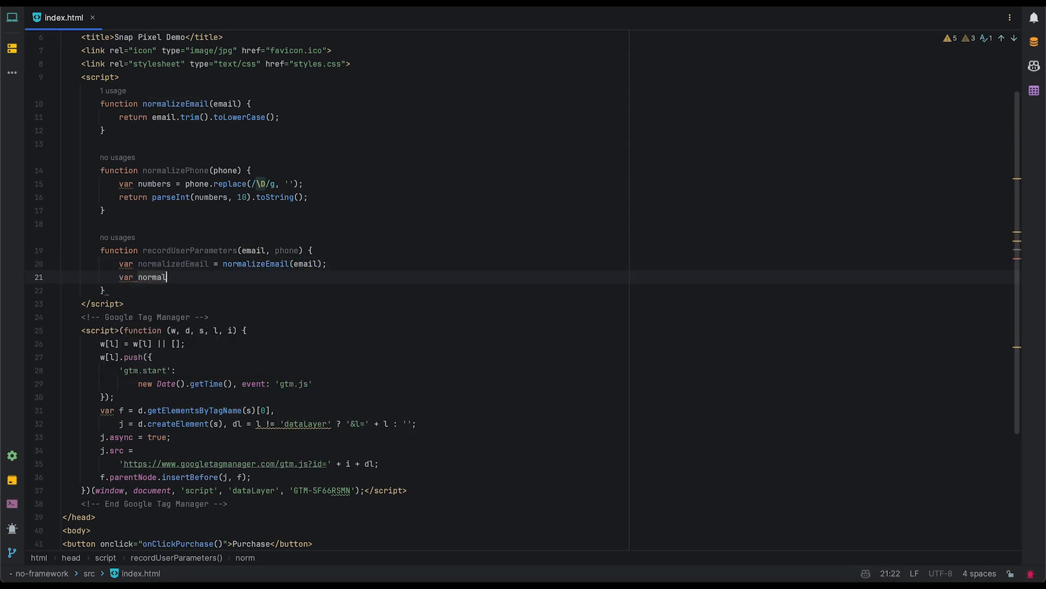
pyautogui.write('izedPhone = no')
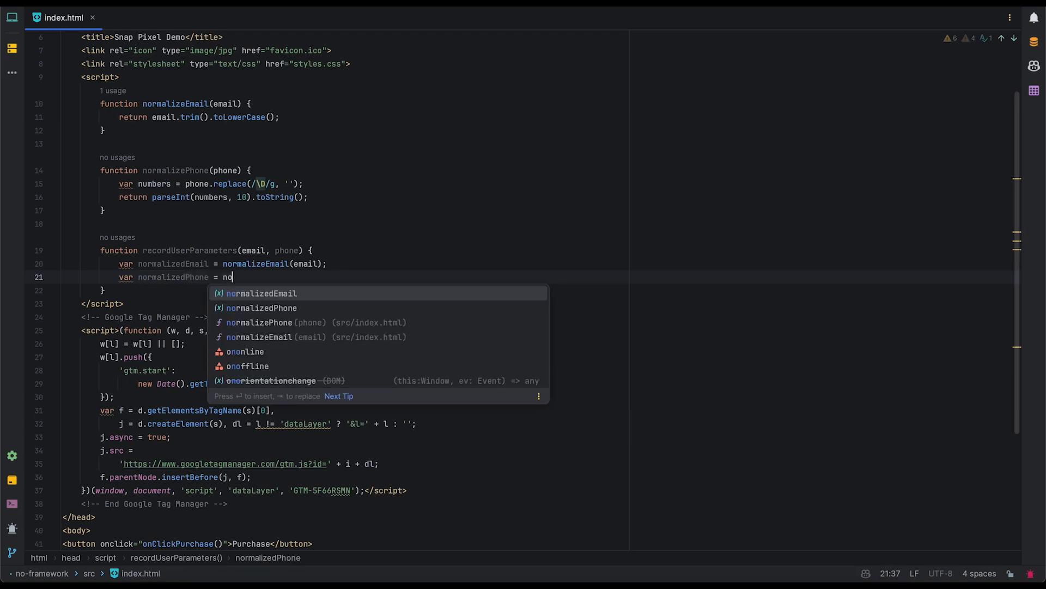
pyautogui.press('Down')
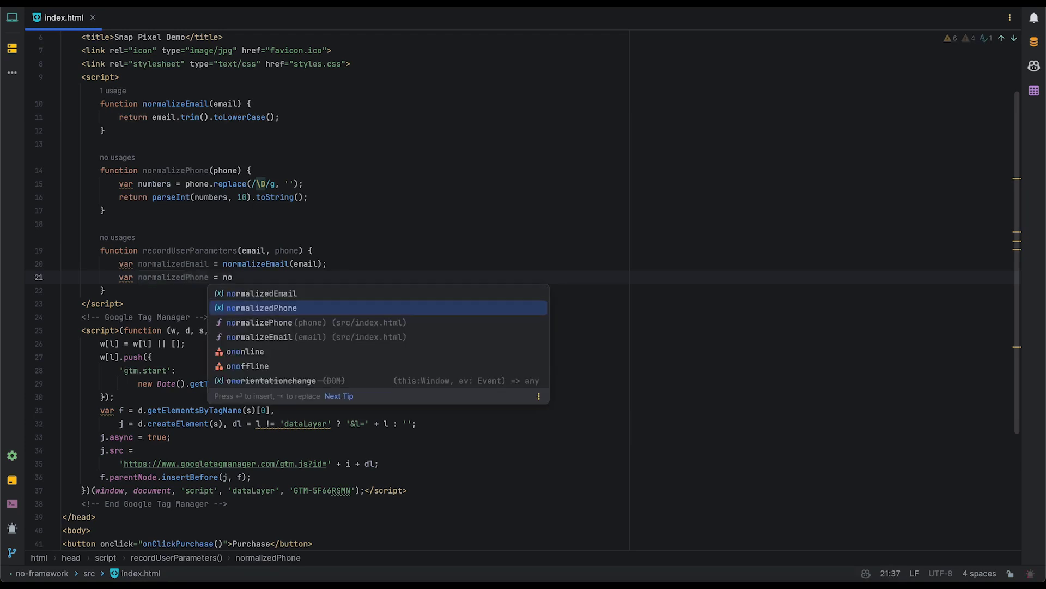
pyautogui.press('Down')
pyautogui.press('Down')
pyautogui.press('Up')
pyautogui.press('Return')
pyautogui.write('phone);')
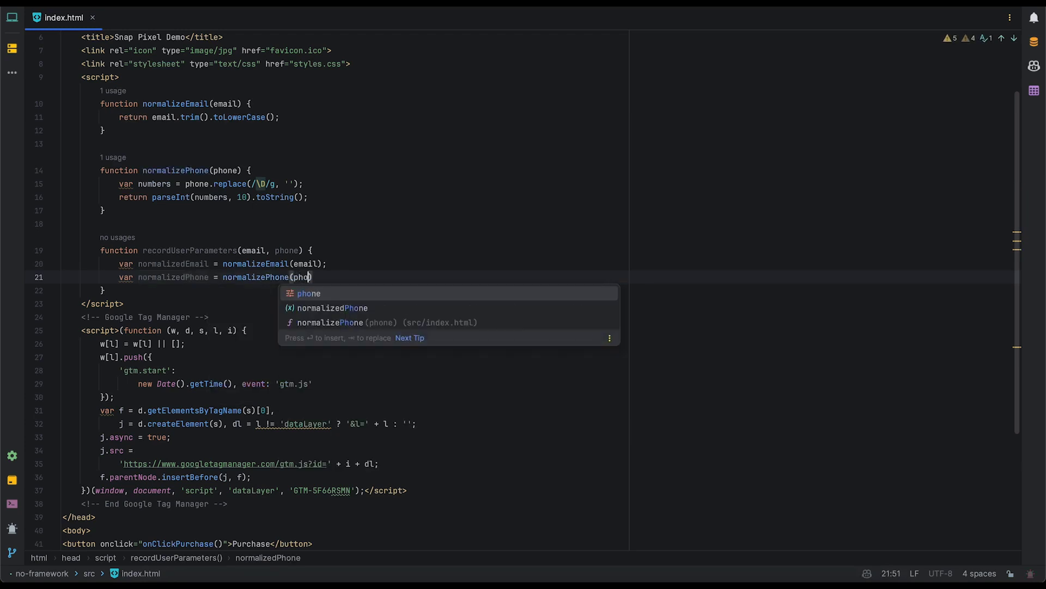
# Push user_email and user_phone_number with the normalized values to window.dataLayer.
pyautogui.press('Return')
pyautogui.press('Return')
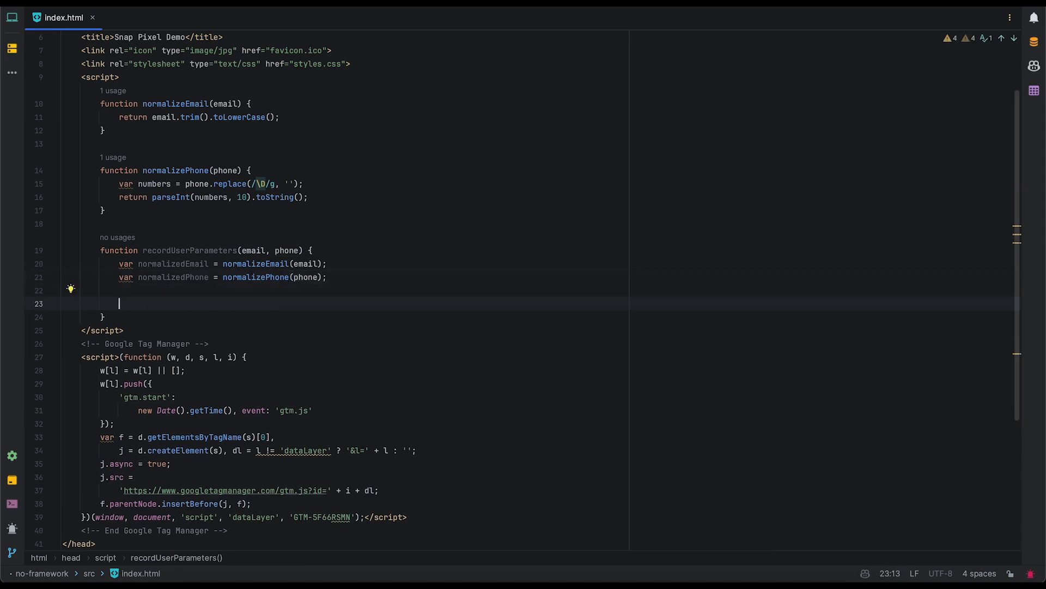
pyautogui.write('window.d')
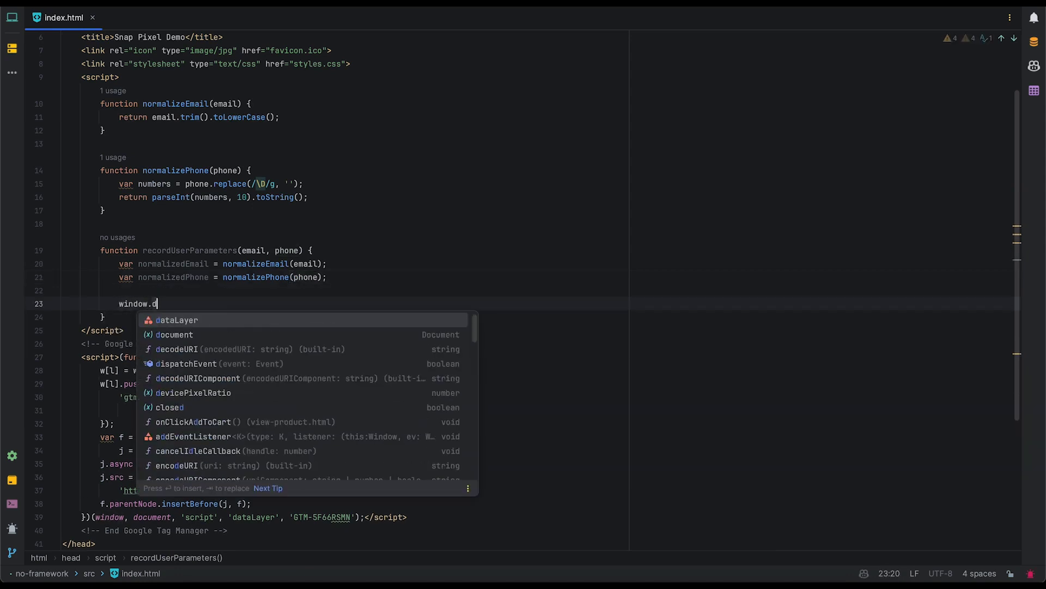
pyautogui.write("ataLayer.push({'")
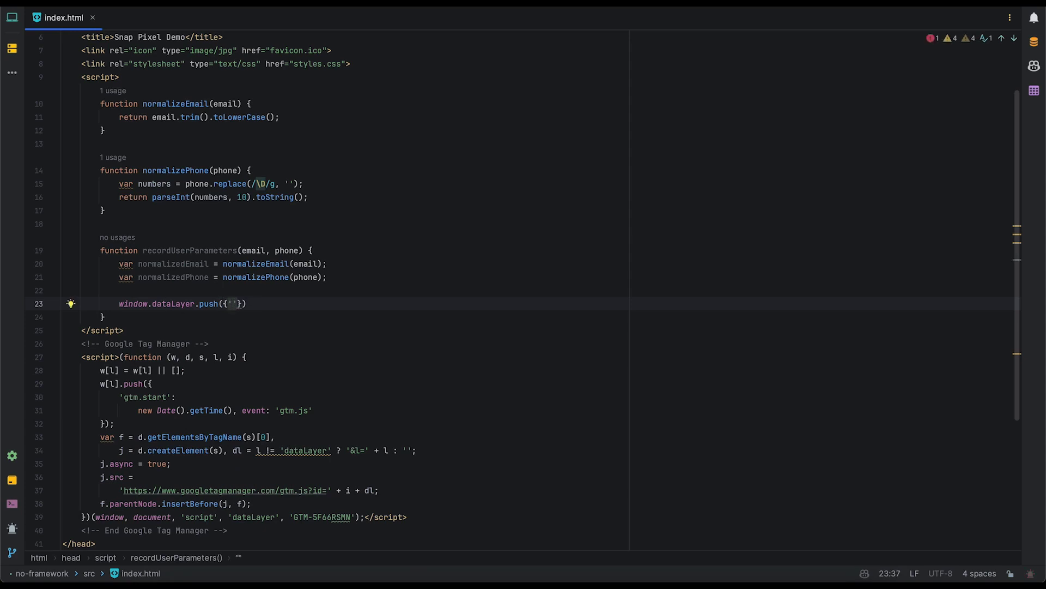
pyautogui.write('user_em')
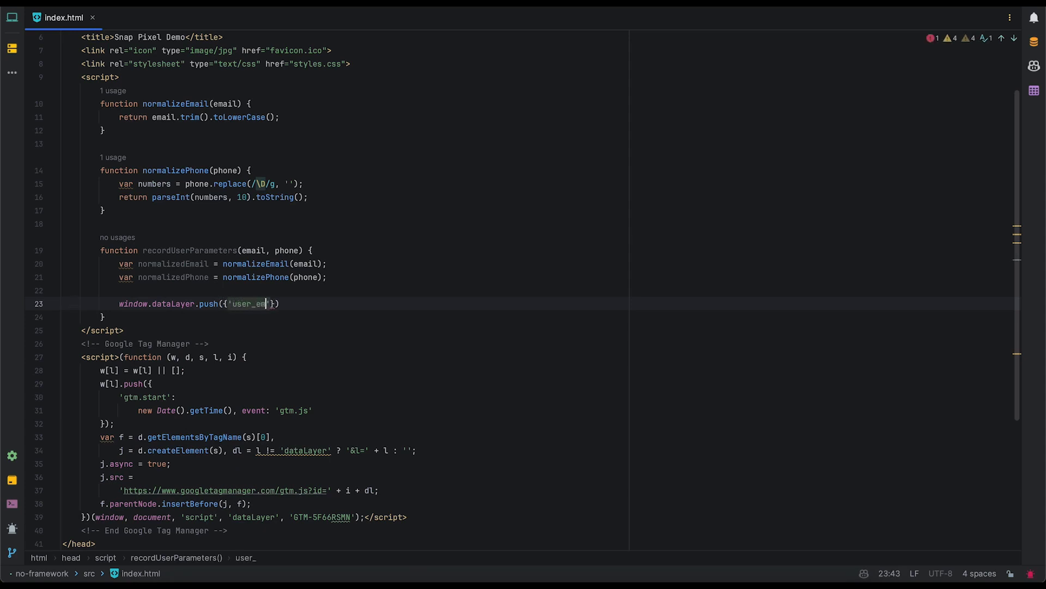
pyautogui.write("ail':")
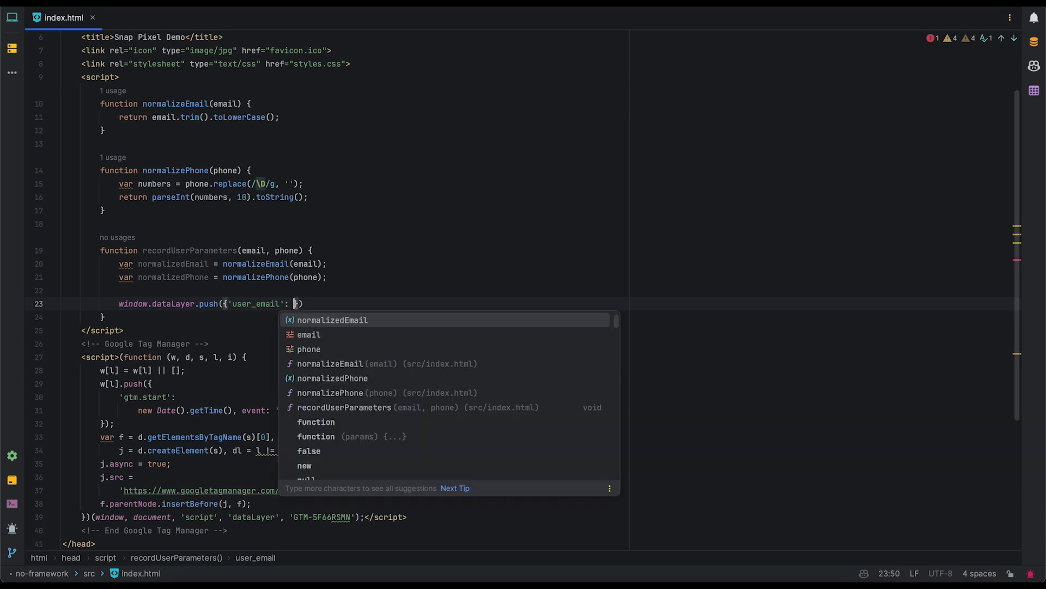
pyautogui.press('Return')
pyautogui.press('End')
pyautogui.write(';')
pyautogui.press('Return')
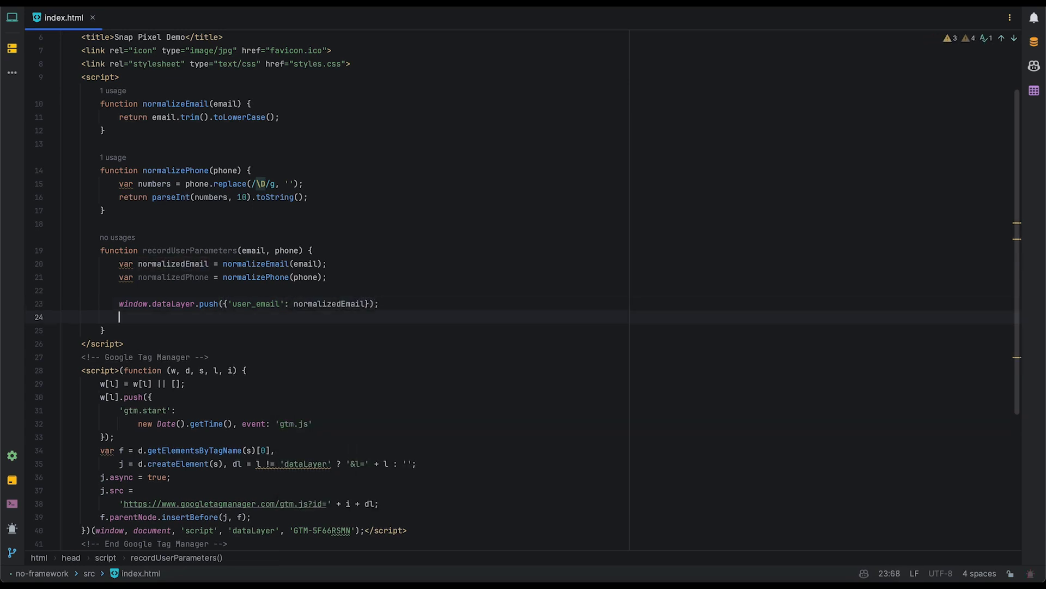
pyautogui.write('window.da')
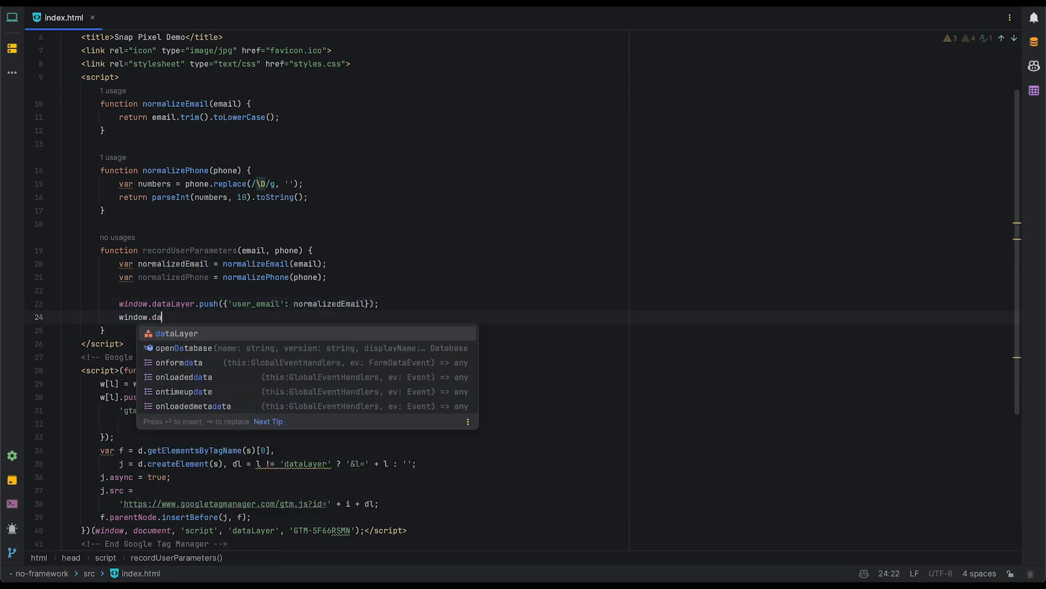
pyautogui.press('Return')
pyautogui.write('.p')
pyautogui.press('Return')
pyautogui.write("{'")
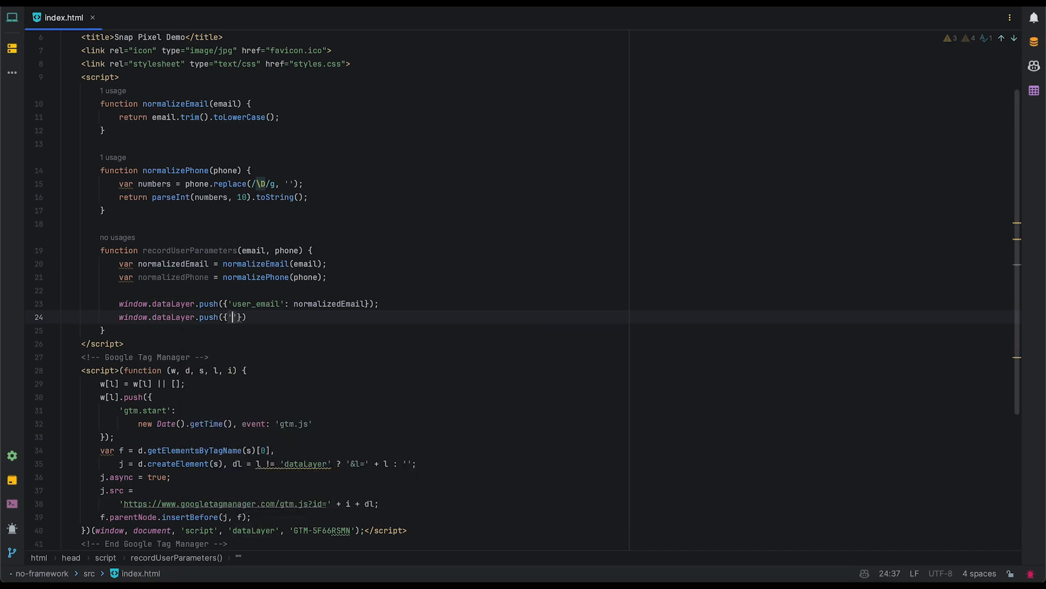
pyautogui.write('user_phone_n')
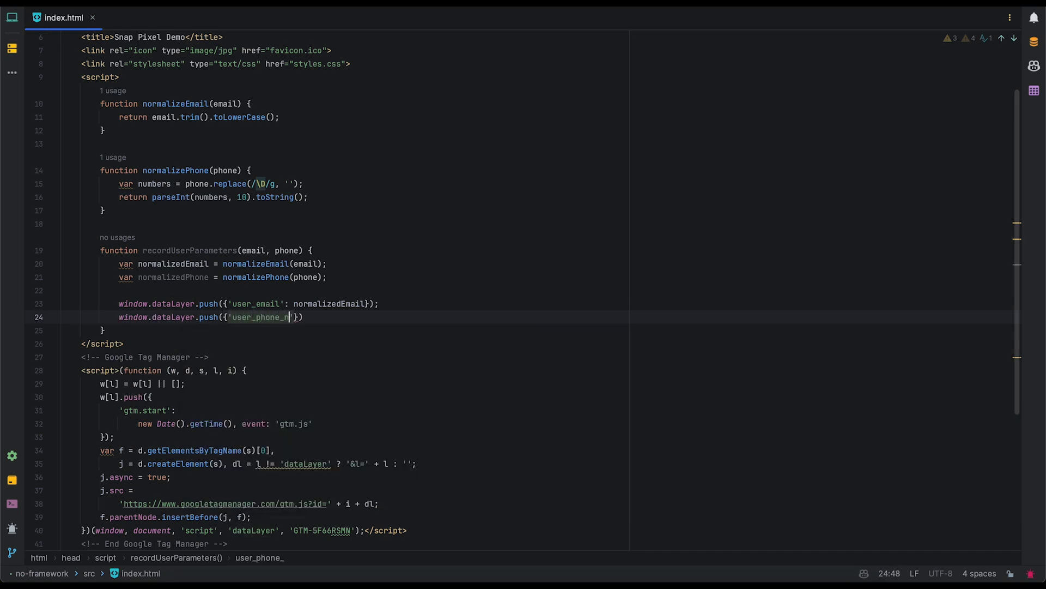
pyautogui.write("umber':")
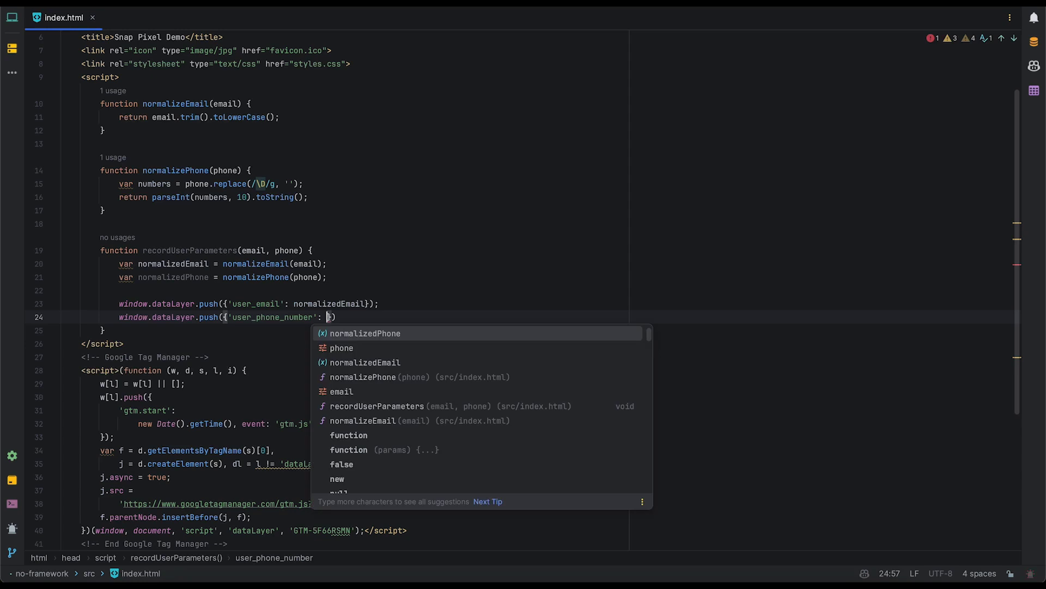
pyautogui.press('Return')
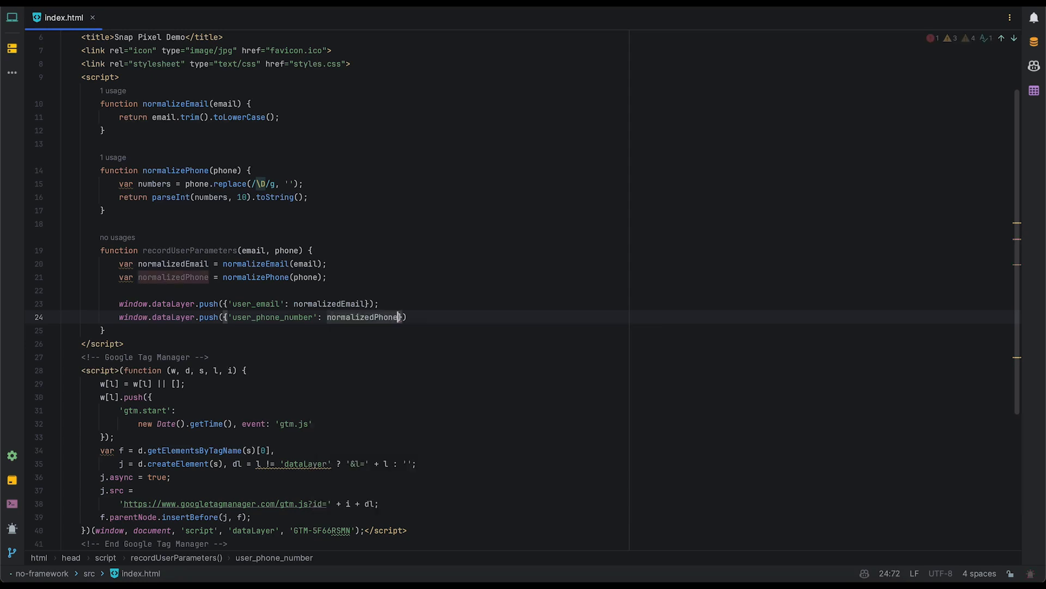
pyautogui.press('End')
pyautogui.write(';')
pyautogui.press('Down')
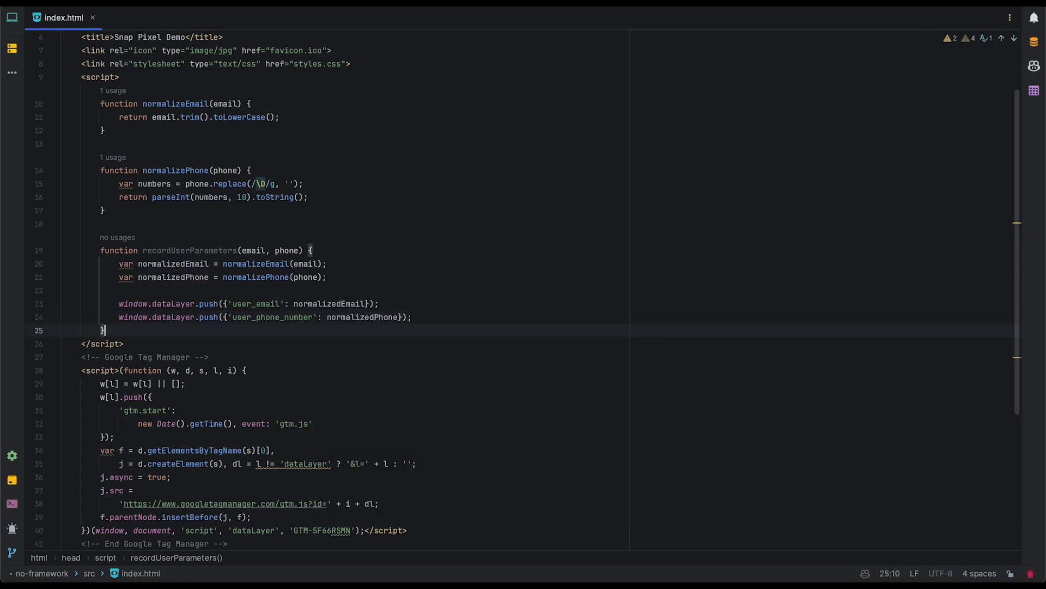
pyautogui.press('Return')
pyautogui.press('Return')
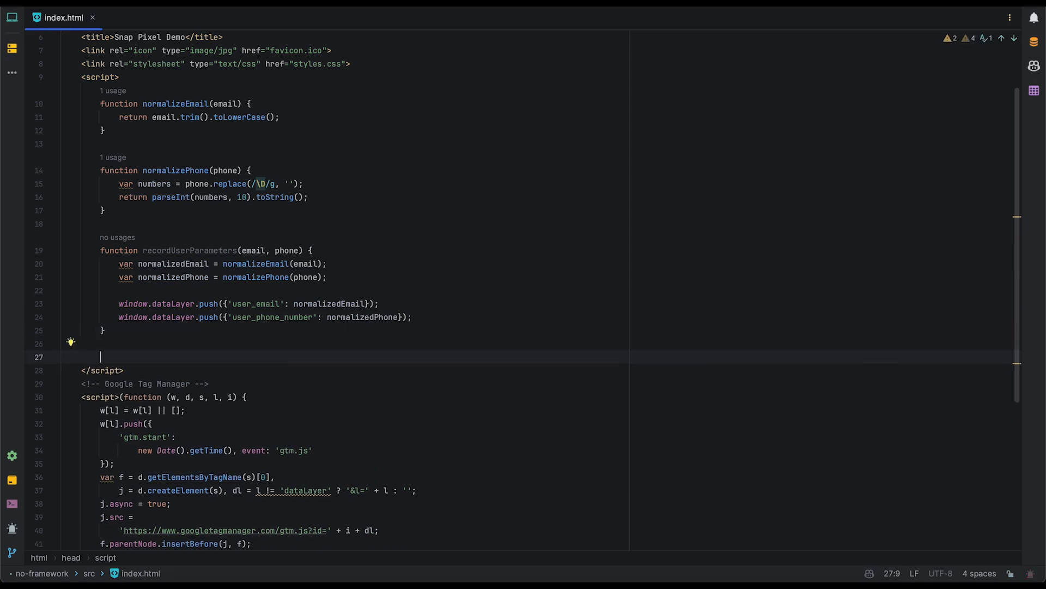
# Initialise window.dataLayer = window.dataLayer || [] below the function.
pyautogui.write('window.da')
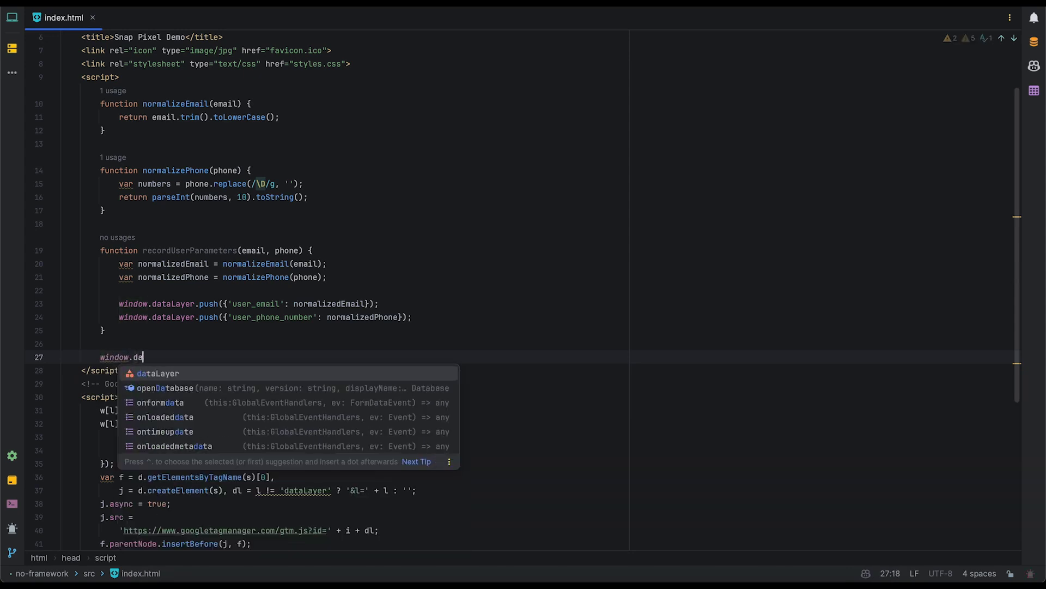
pyautogui.press('Return')
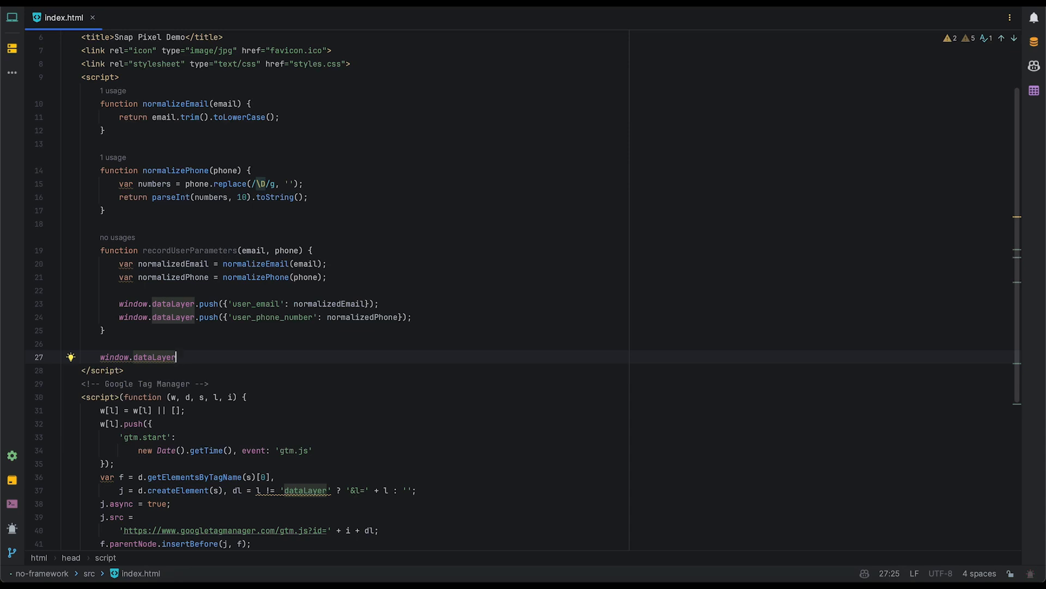
pyautogui.write('= da')
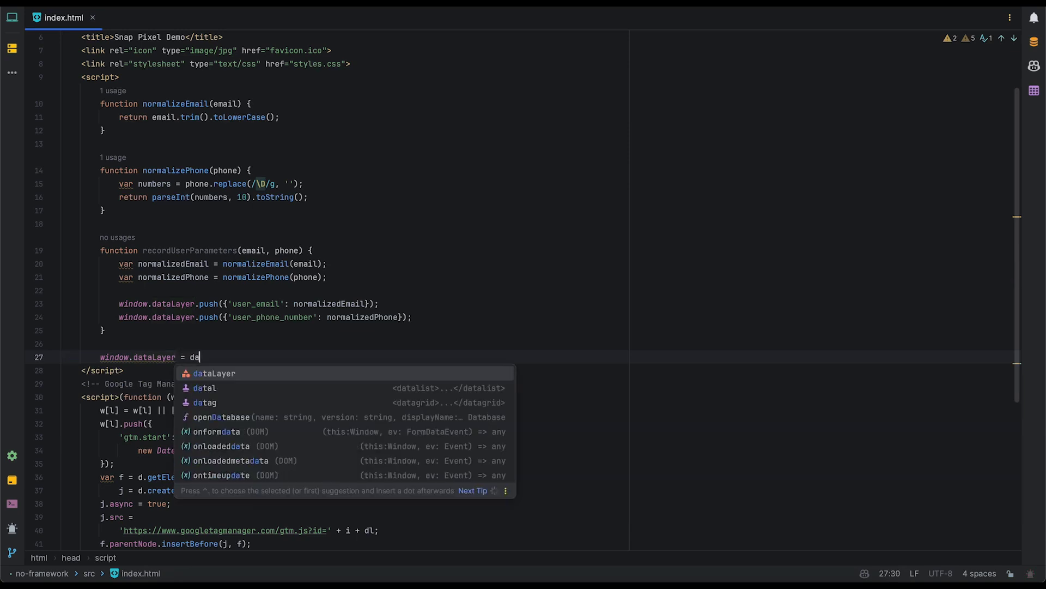
pyautogui.press('Return')
pyautogui.write('/d')
pyautogui.press('BackSpace')
pyautogui.press('BackSpace')
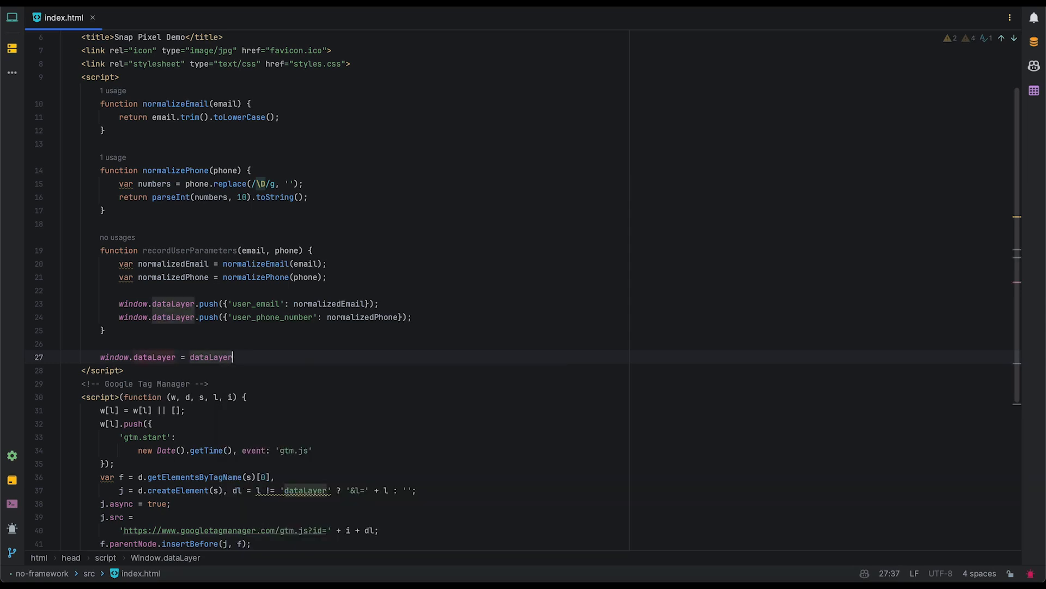
pyautogui.write('.')
pyautogui.press('BackSpace')
pyautogui.press('BackSpace')
pyautogui.press('BackSpace')
pyautogui.press('BackSpace')
pyautogui.press('BackSpace')
pyautogui.press('BackSpace')
pyautogui.press('BackSpace')
pyautogui.press('BackSpace')
pyautogui.press('BackSpace')
pyautogui.press('BackSpace')
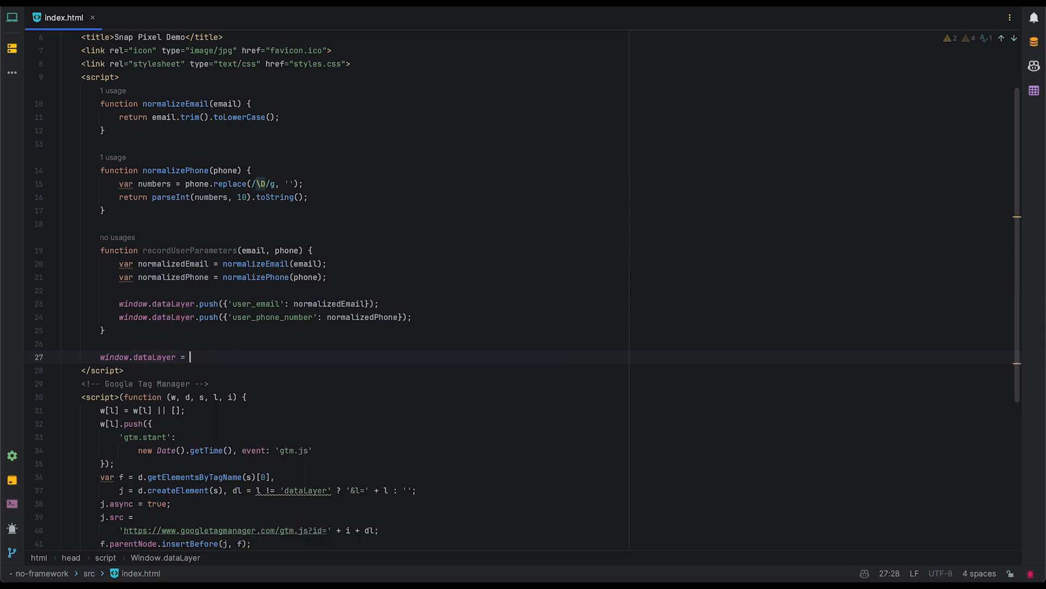
pyautogui.write('window.d')
pyautogui.press('Return')
pyautogui.write('||')
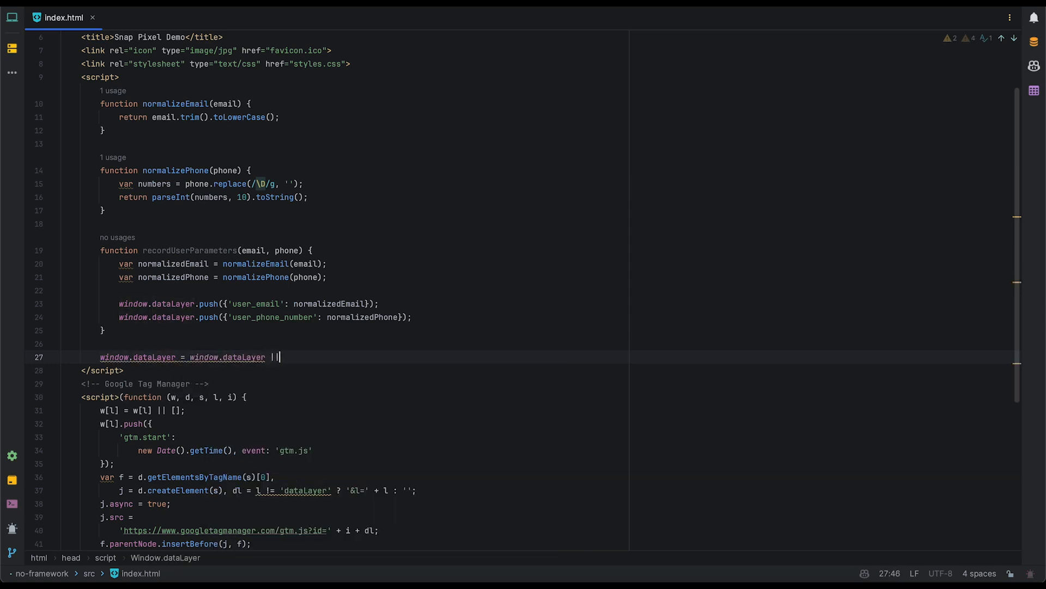
pyautogui.write(' [];')
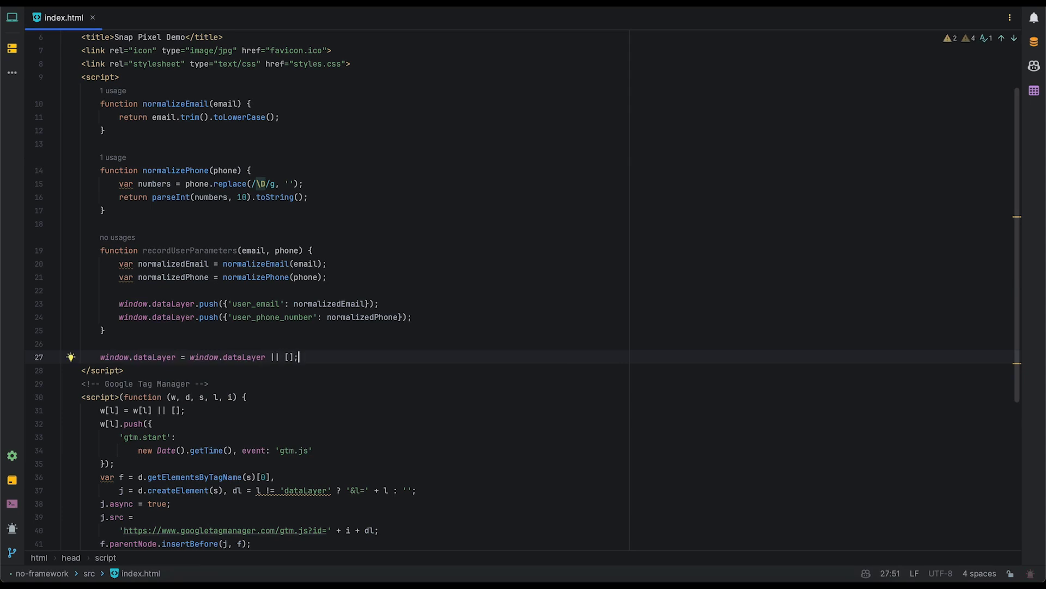
# Call recordUserParameters with a test e-mail address and a test phone number.
pyautogui.press('Return')
pyautogui.write('rec')
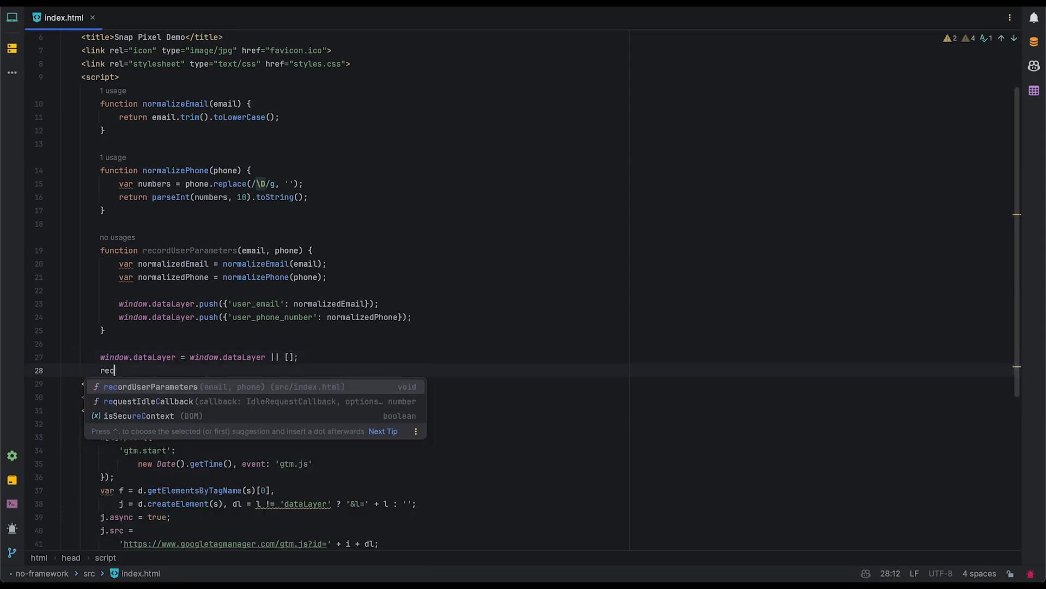
pyautogui.press('Return')
pyautogui.write("'snap@')")
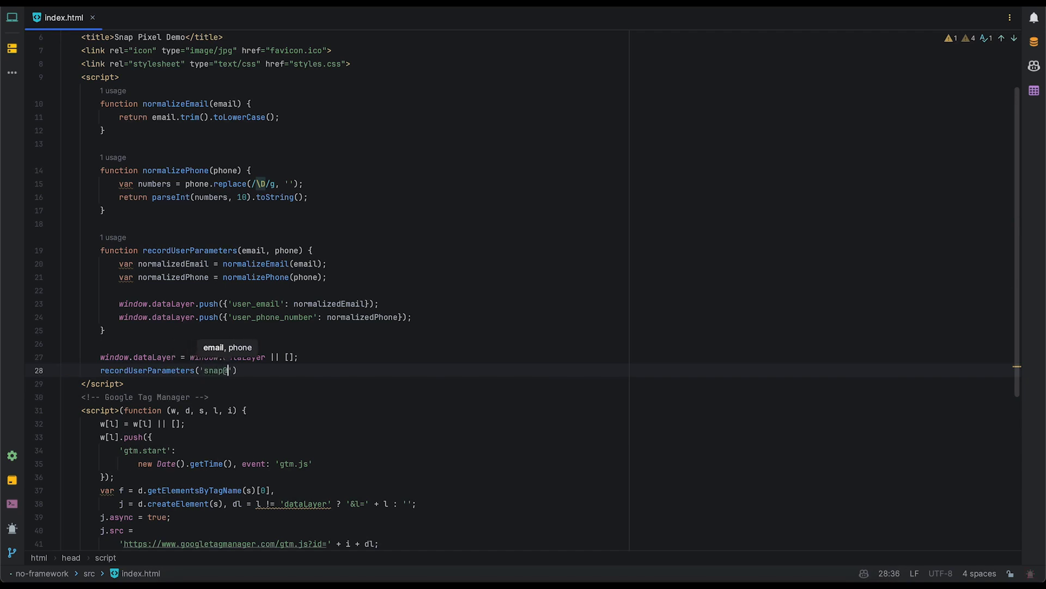
pyautogui.press('BackSpace')
pyautogui.press('BackSpace')
pyautogui.press('BackSpace')
pyautogui.press('BackSpace')
pyautogui.write("test@snap.com',")
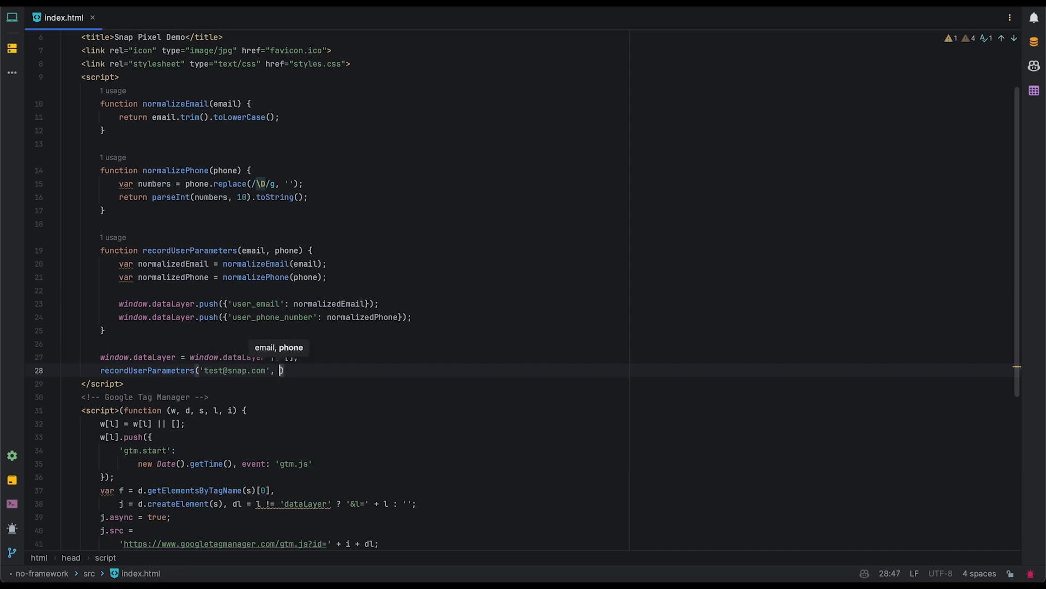
pyautogui.write("');")
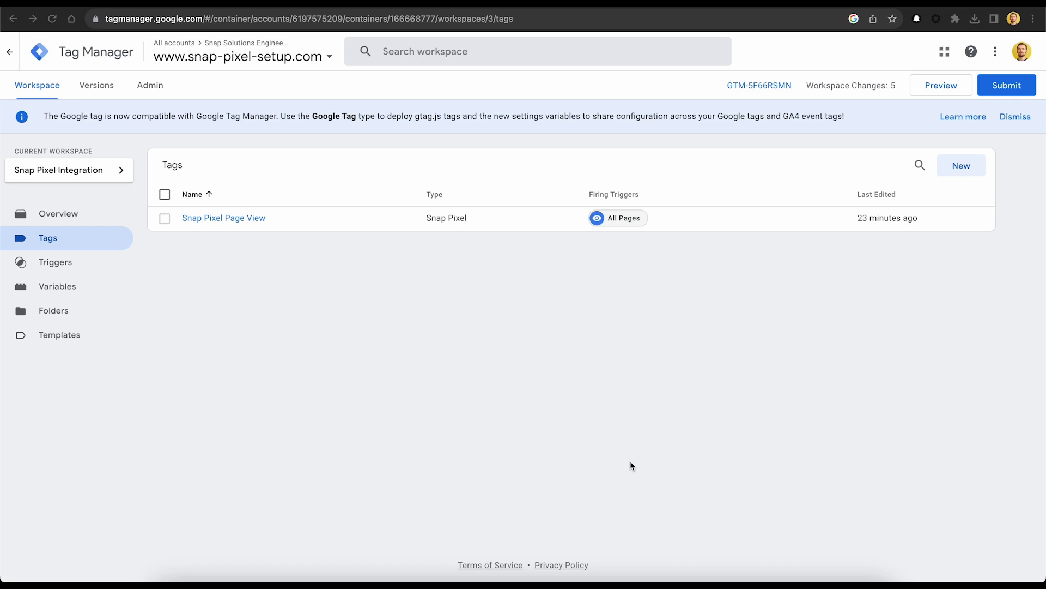
# Launch GTM Preview and connect Tag Assistant to snap-pixel-setup.com.
pyautogui.click(919, 90)
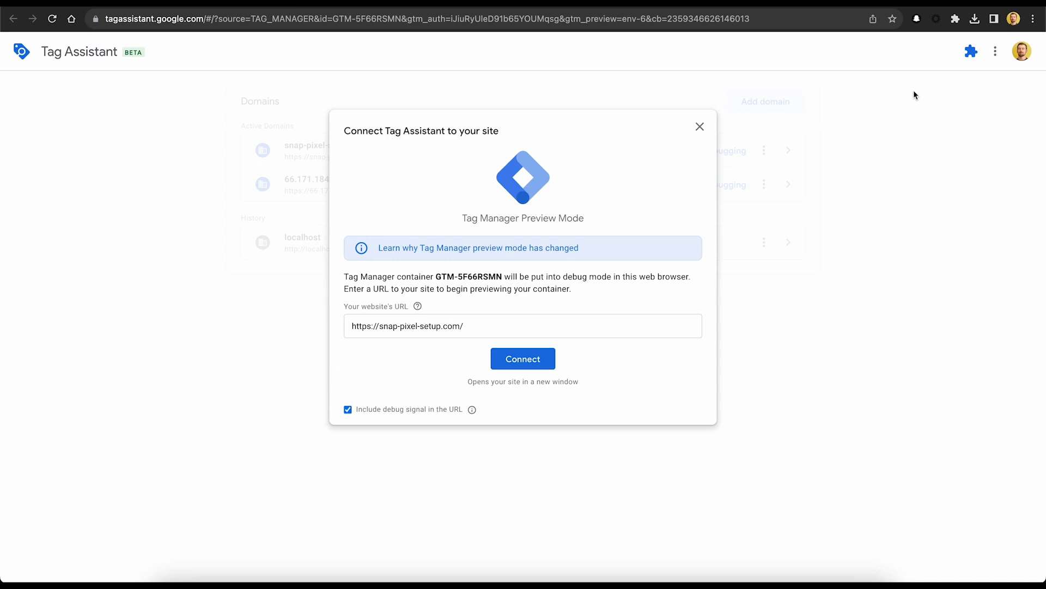
pyautogui.click(535, 362)
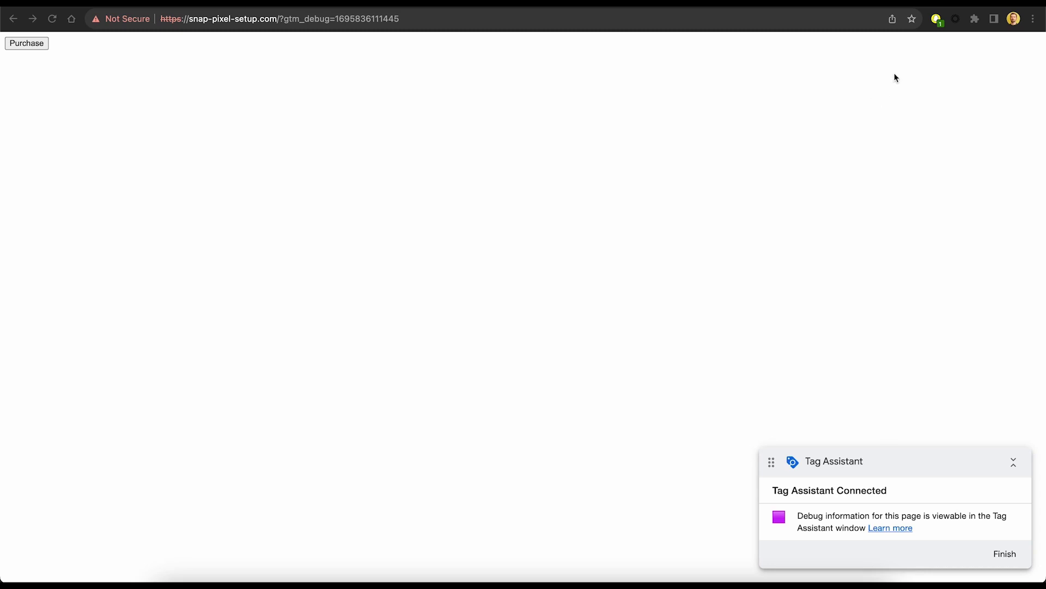
# Inspect the Page View's details in Snap Pixel Helper and hash the test e-mail in the Hash calculator.
pyautogui.click(937, 21)
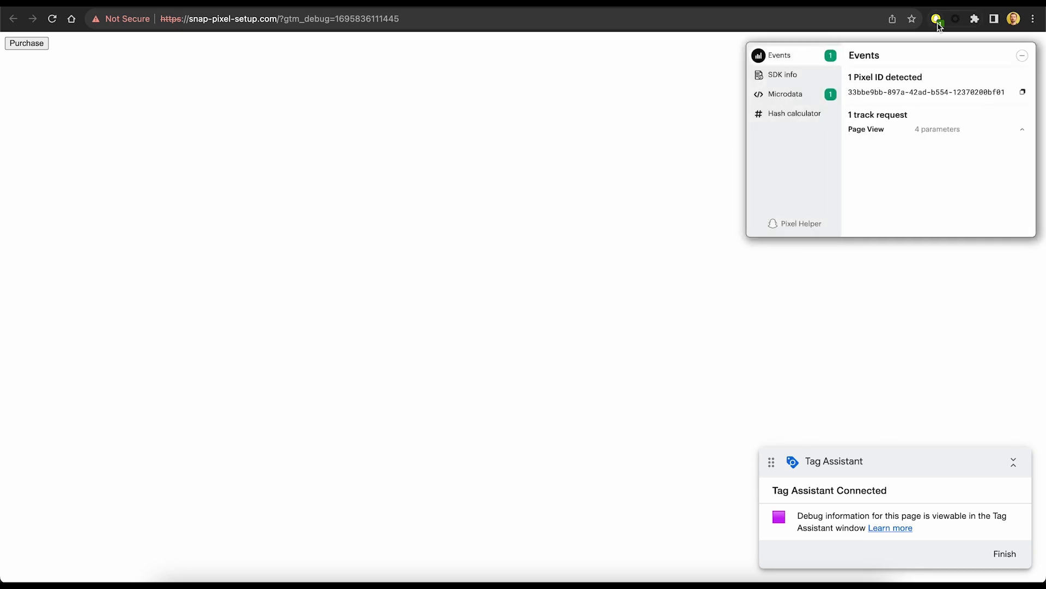
pyautogui.click(927, 127)
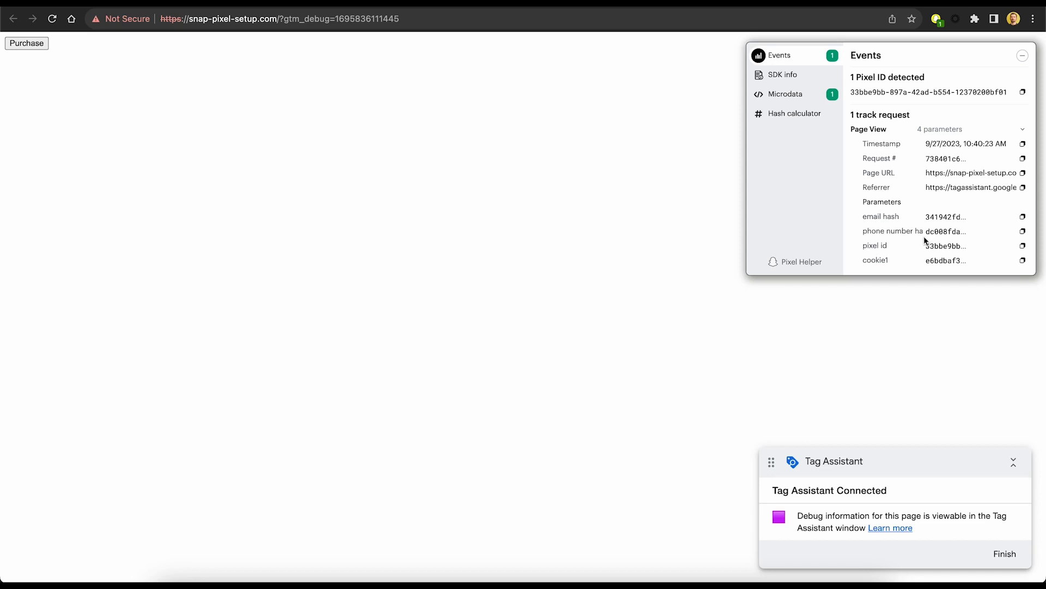
pyautogui.click(806, 116)
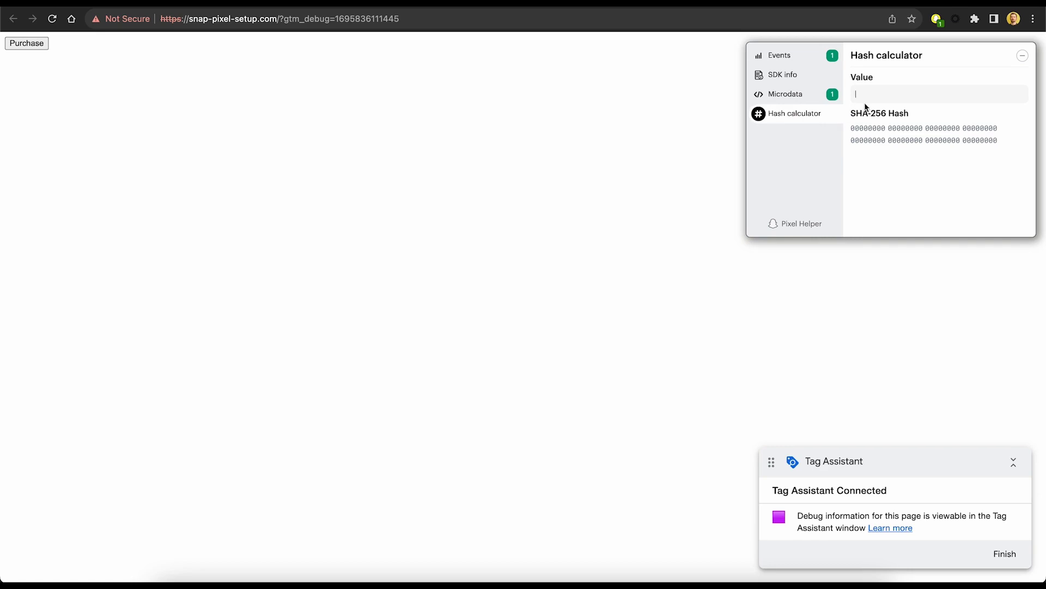
pyautogui.click(866, 100)
pyautogui.write('test@')
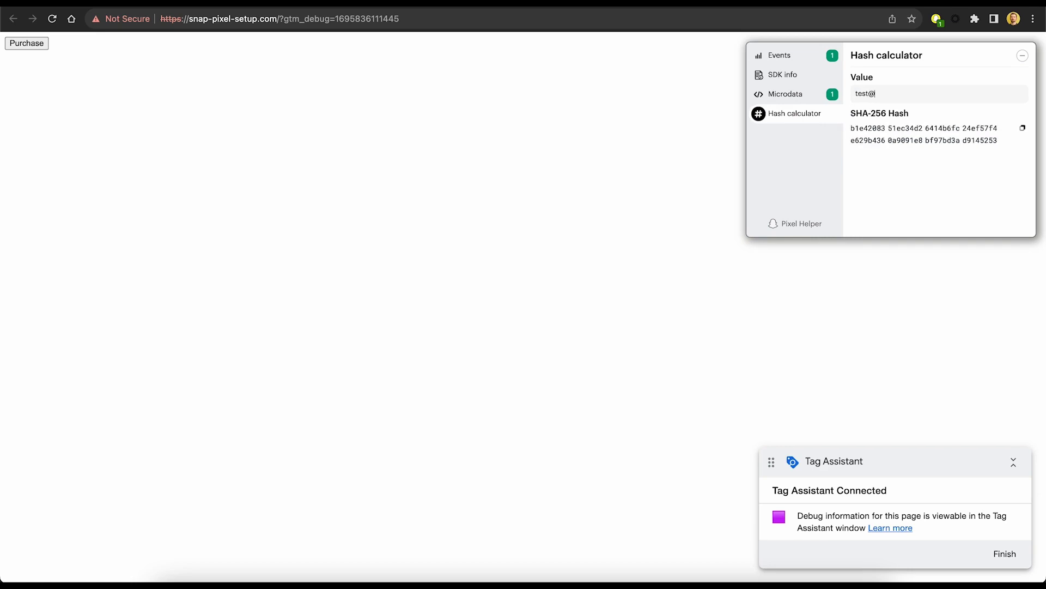
pyautogui.write('snap.com')
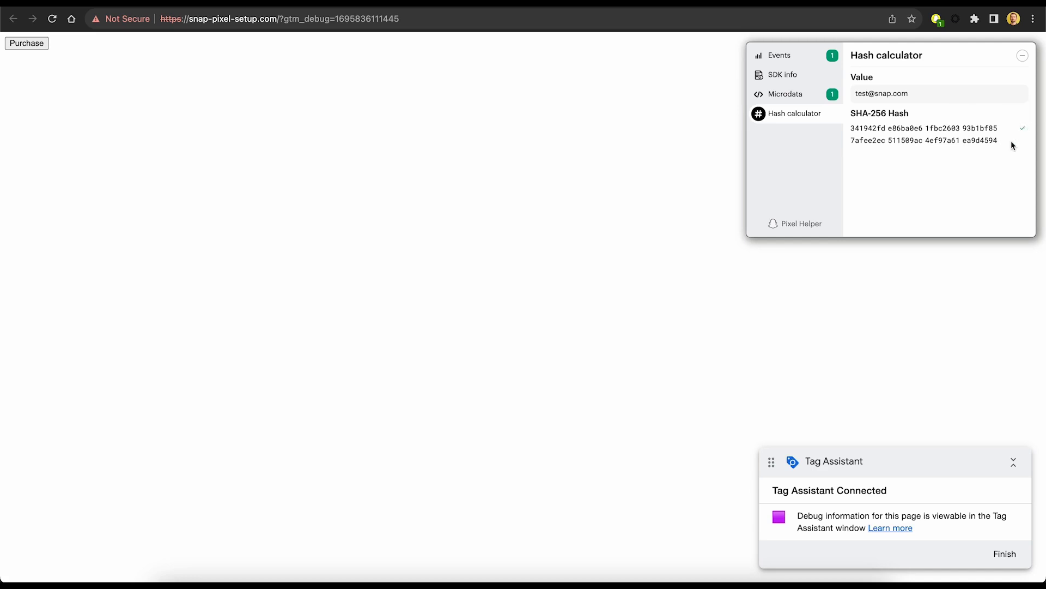
# Paste the calculated and Page View e-mail hashes into scratch_92.txt, compare them, then clear them.
pyautogui.click(553, 348)
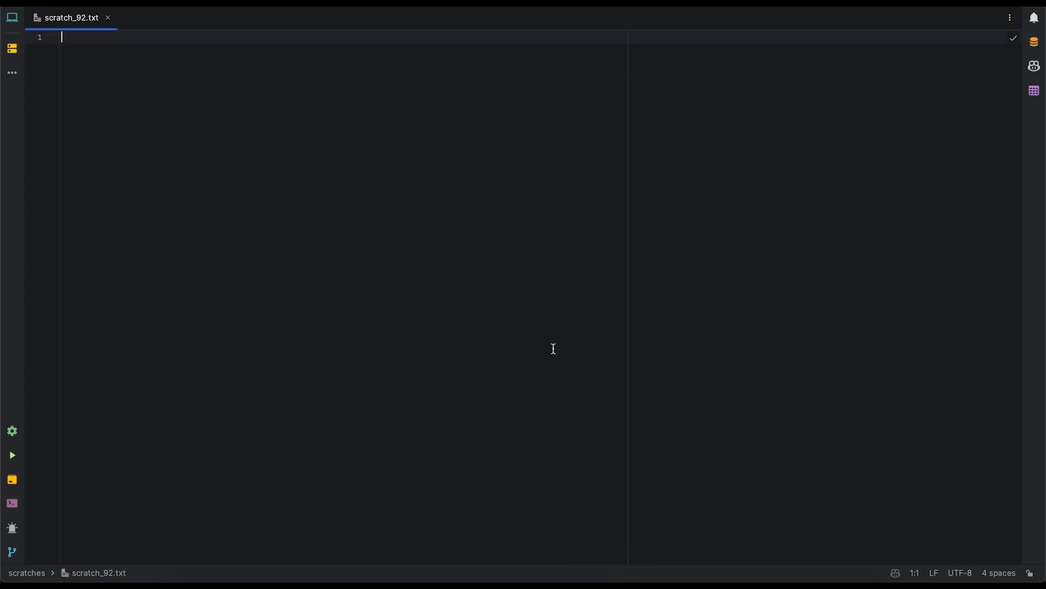
pyautogui.write('341942fde86ba0e61fbc260393b1bf857afee2ec511509ac4ef97a61ea9d4594')
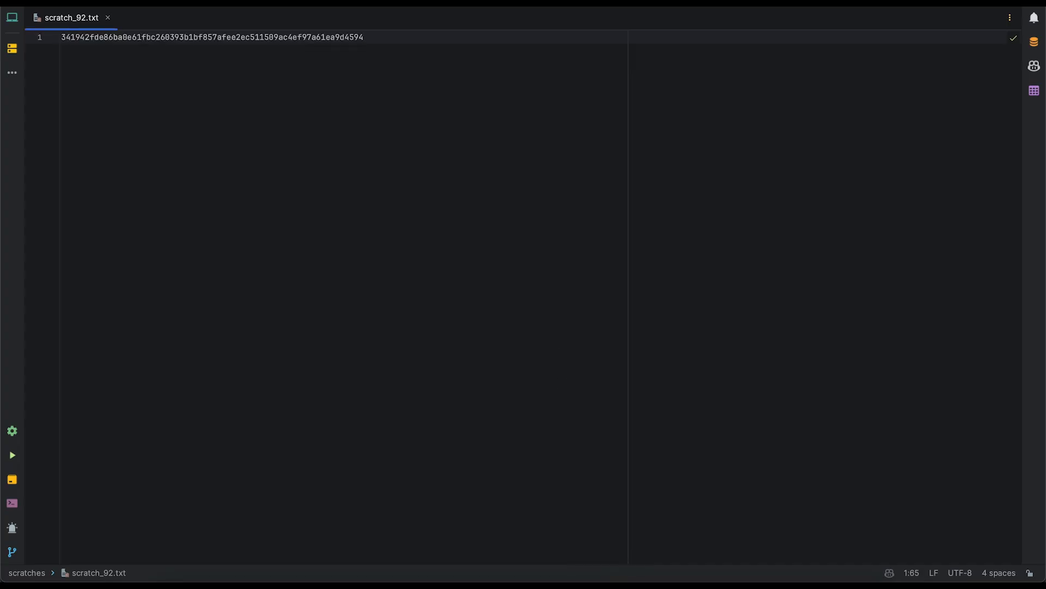
pyautogui.press('super+Tab')
pyautogui.click(809, 57)
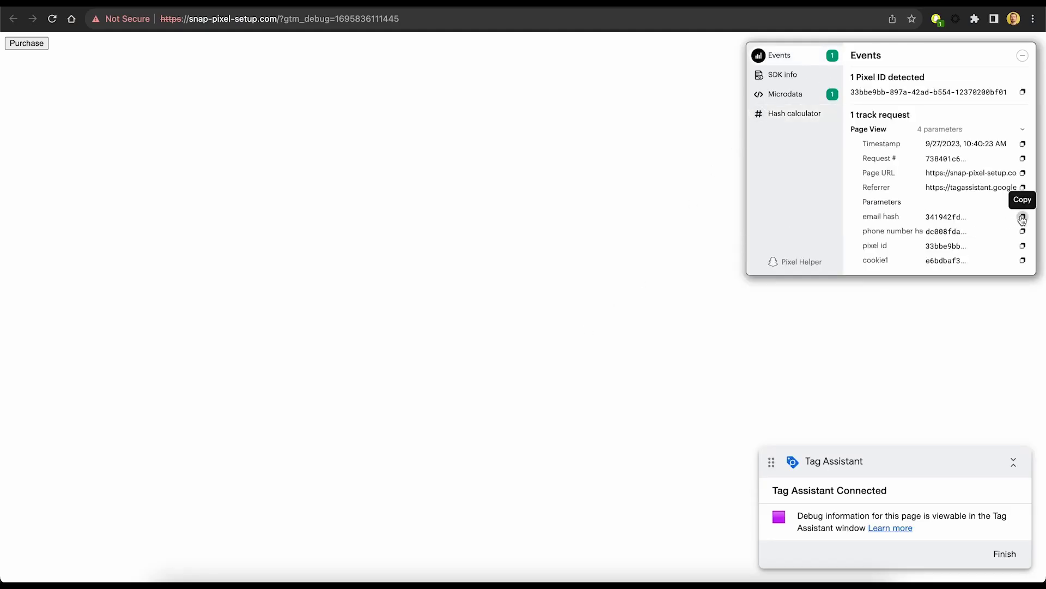
pyautogui.press('super+Tab')
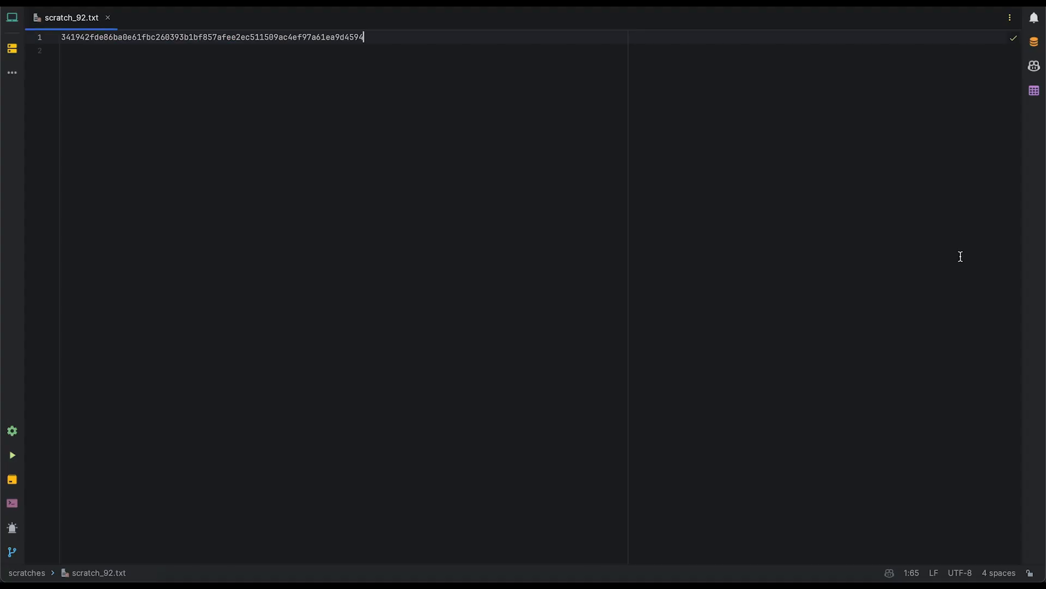
pyautogui.press('Return')
pyautogui.write('341942fde86ba0e61fbc260393b1bf857afee2ec511509ac4ef97a61ea9d4594')
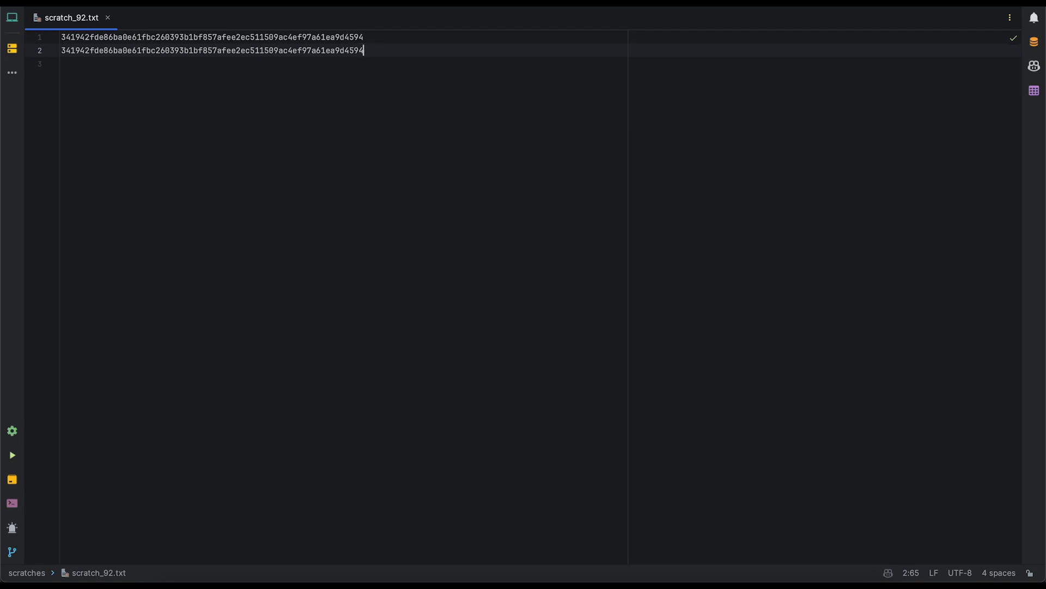
pyautogui.hotkey('ctrl', 'a')
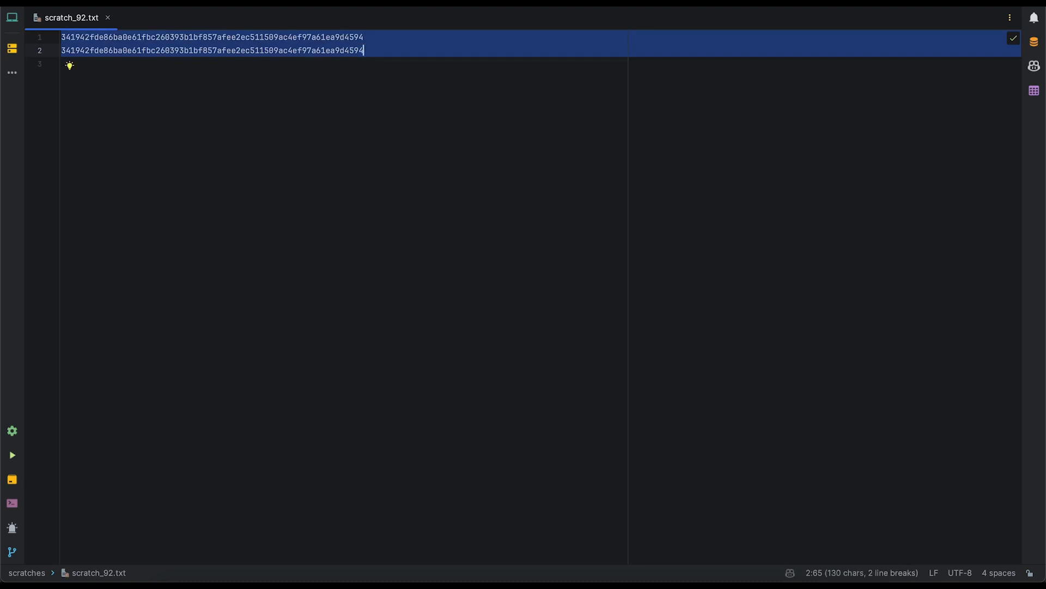
pyautogui.press('BackSpace')
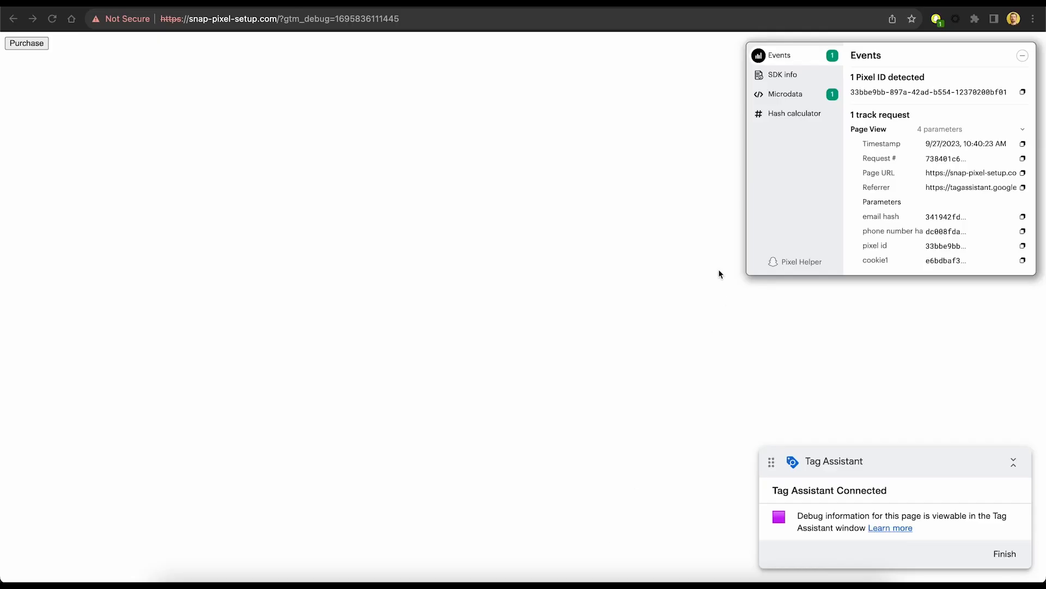
# Enter the test phone number in the Hash calculator as digits only, without plus sign or spaces.
pyautogui.click(783, 113)
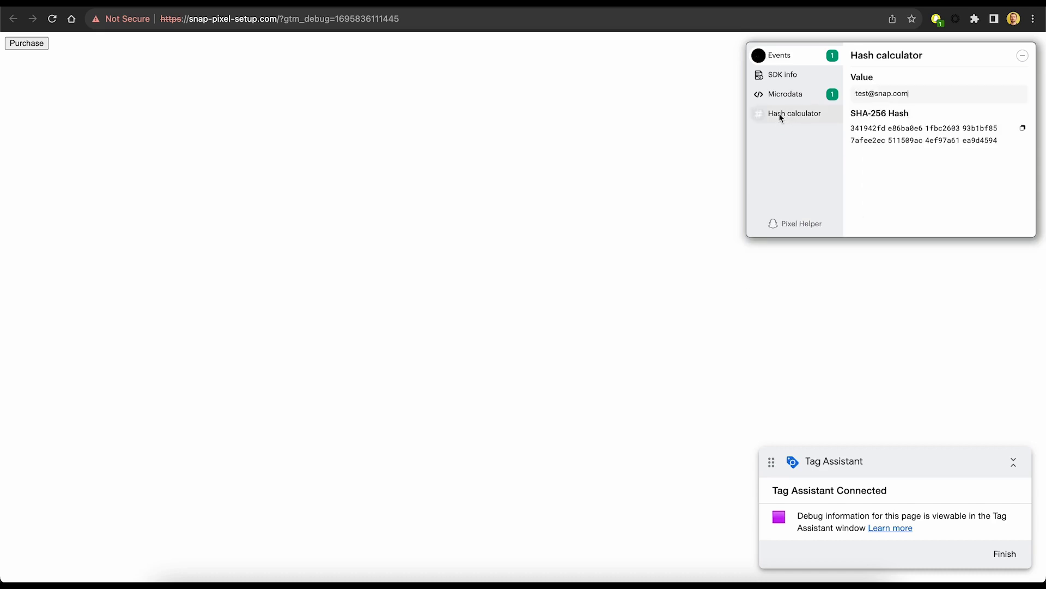
pyautogui.moveTo(910, 94); pyautogui.dragTo(833, 95)
pyautogui.press('super+v')
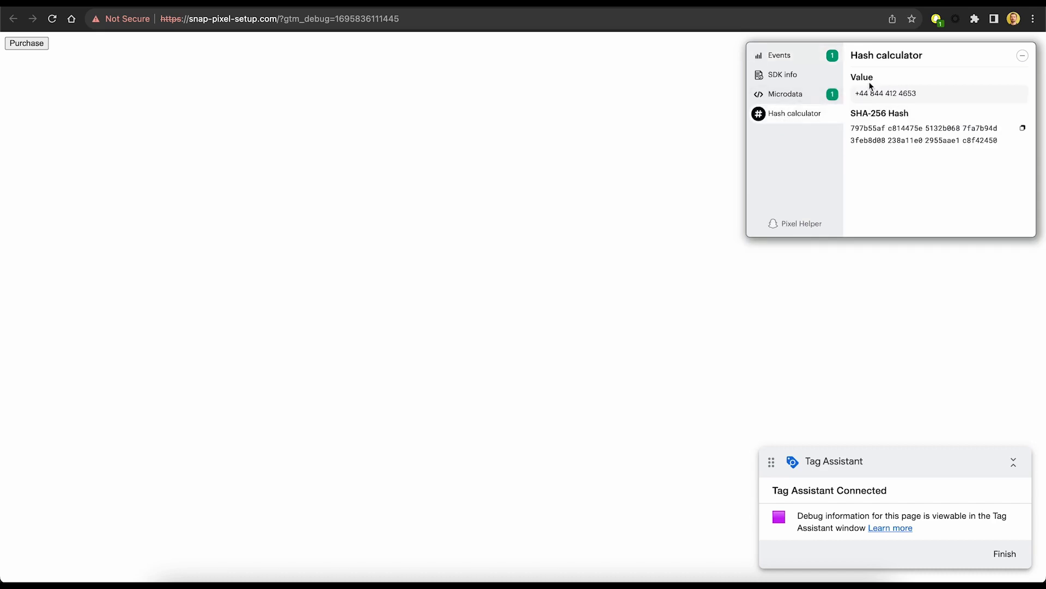
pyautogui.press('BackSpace')
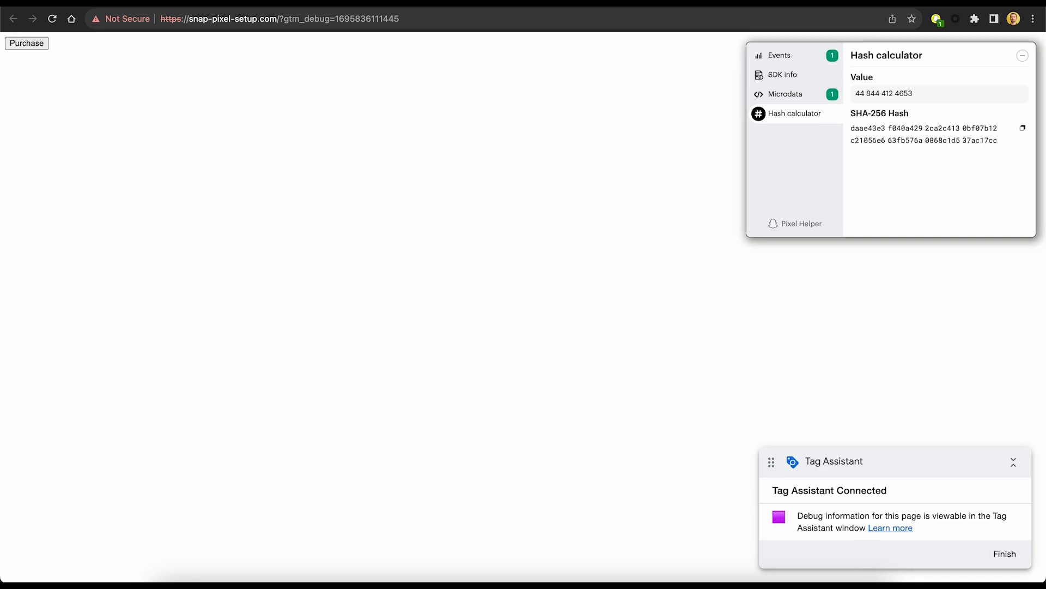
pyautogui.press('Right')
pyautogui.press('Right')
pyautogui.press('Right')
pyautogui.press('BackSpace')
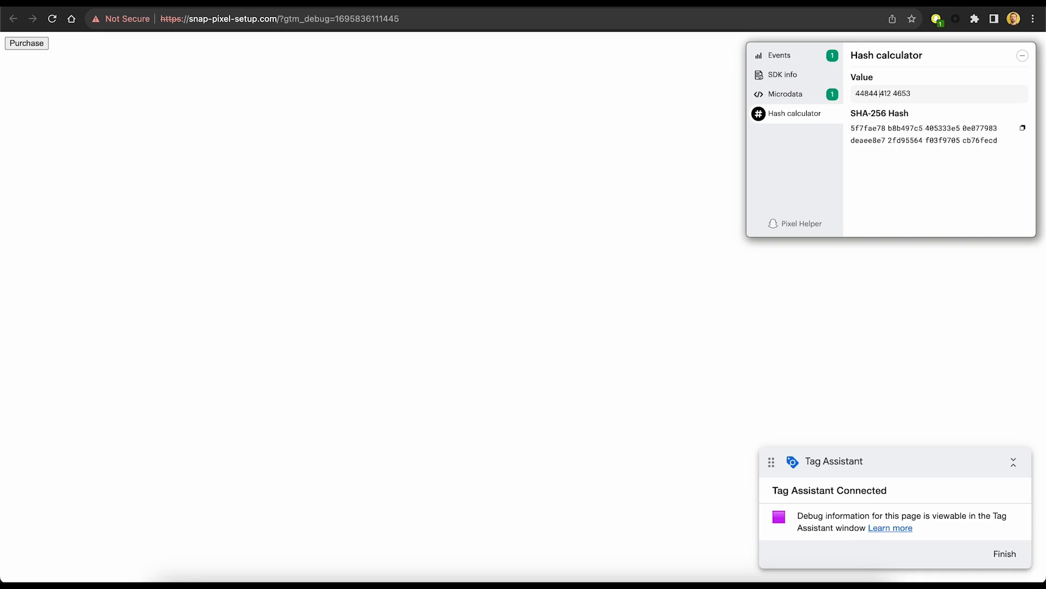
pyautogui.press('BackSpace')
pyautogui.press('Right')
pyautogui.press('Right')
pyautogui.press('BackSpace')
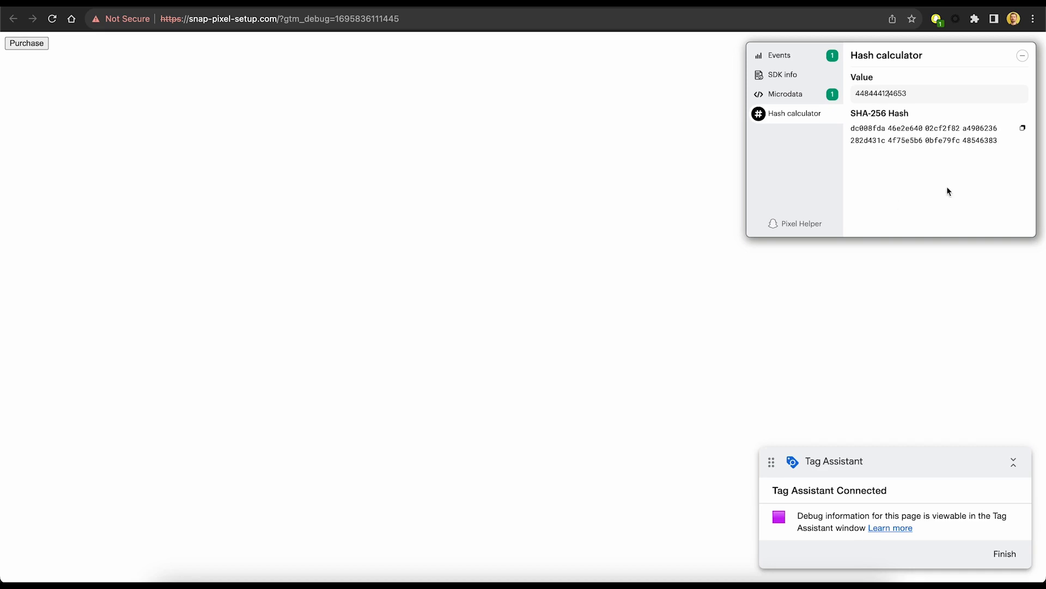
pyautogui.click(1023, 130)
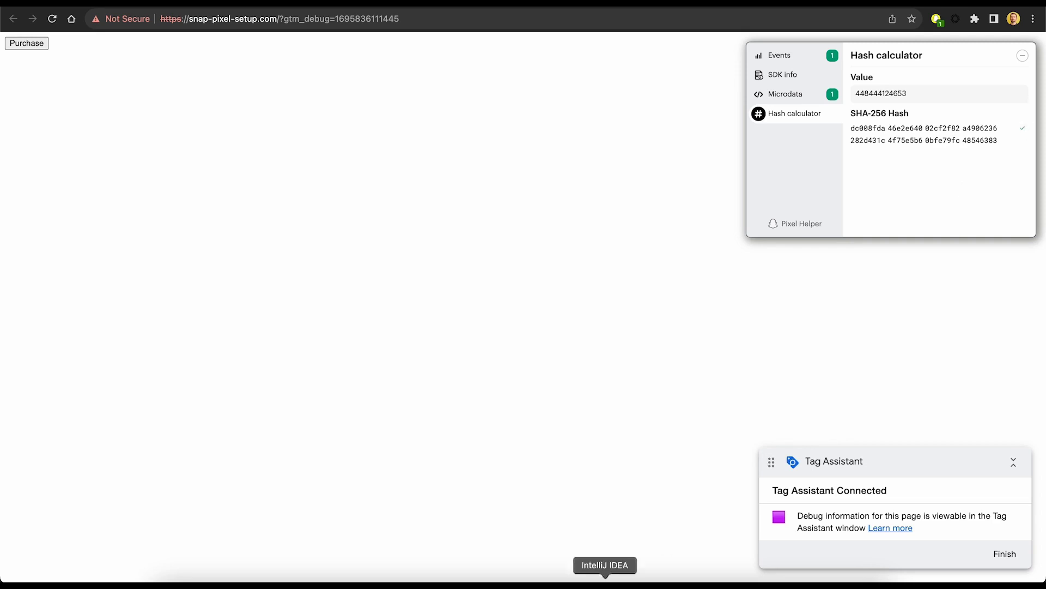
pyautogui.click(605, 579)
pyautogui.press('super+v')
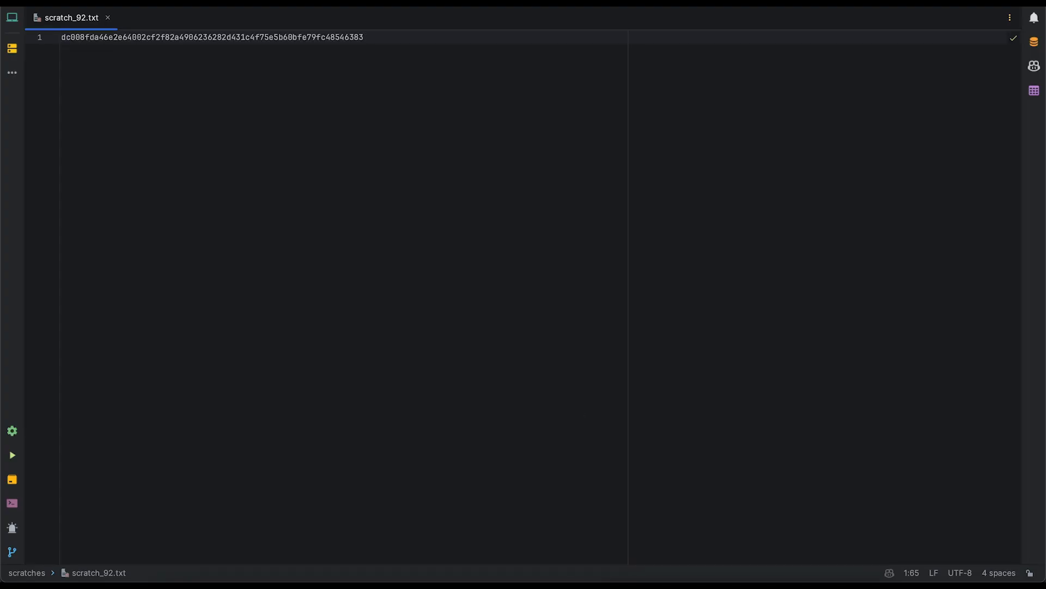
pyautogui.press('super+Tab')
pyautogui.click(806, 54)
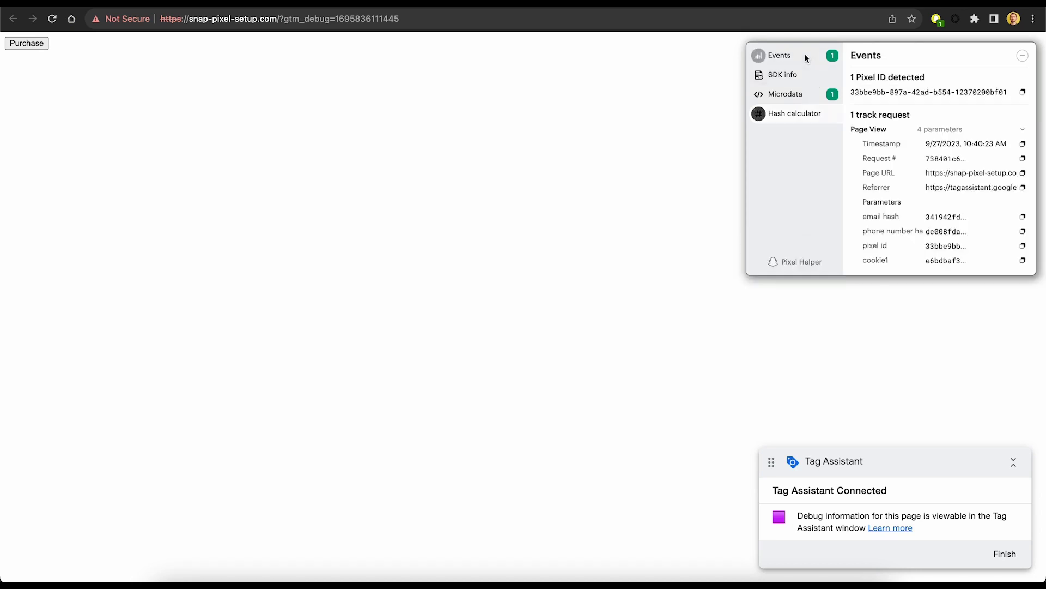
pyautogui.click(1023, 231)
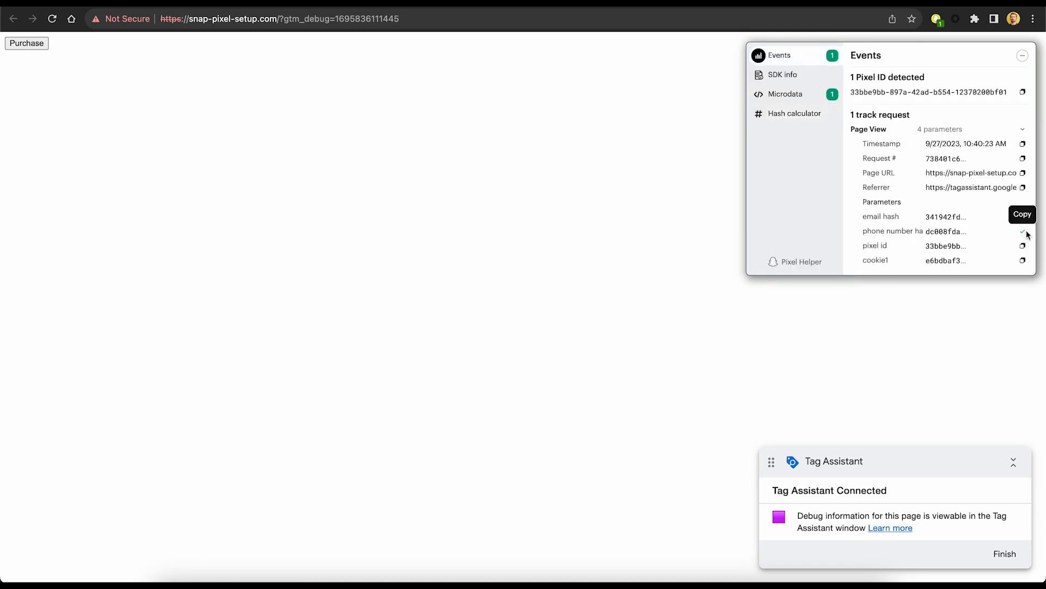
pyautogui.press('super+Tab')
pyautogui.press('Return')
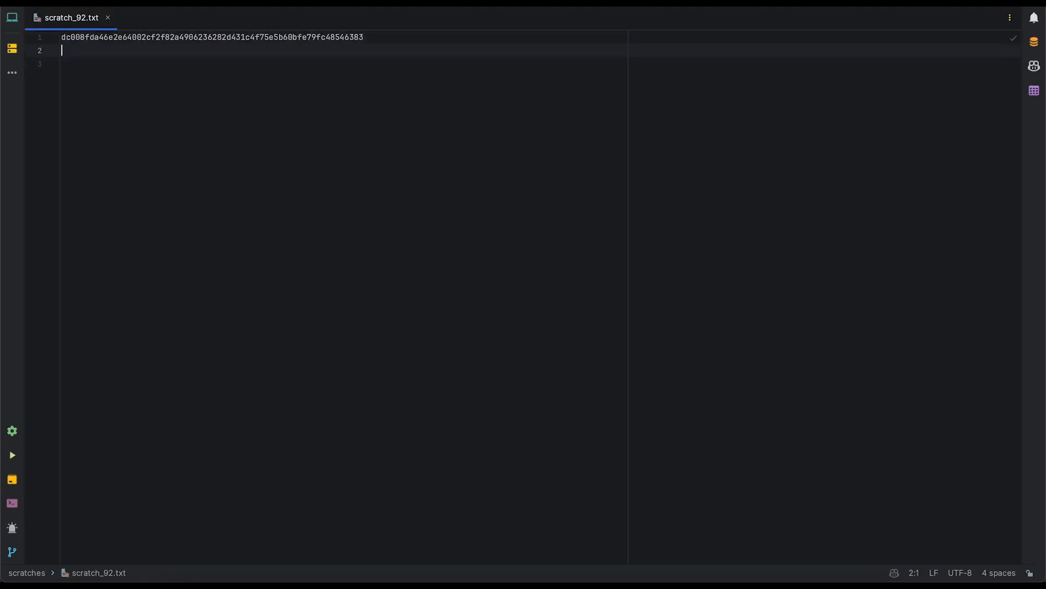
pyautogui.press('super+v')
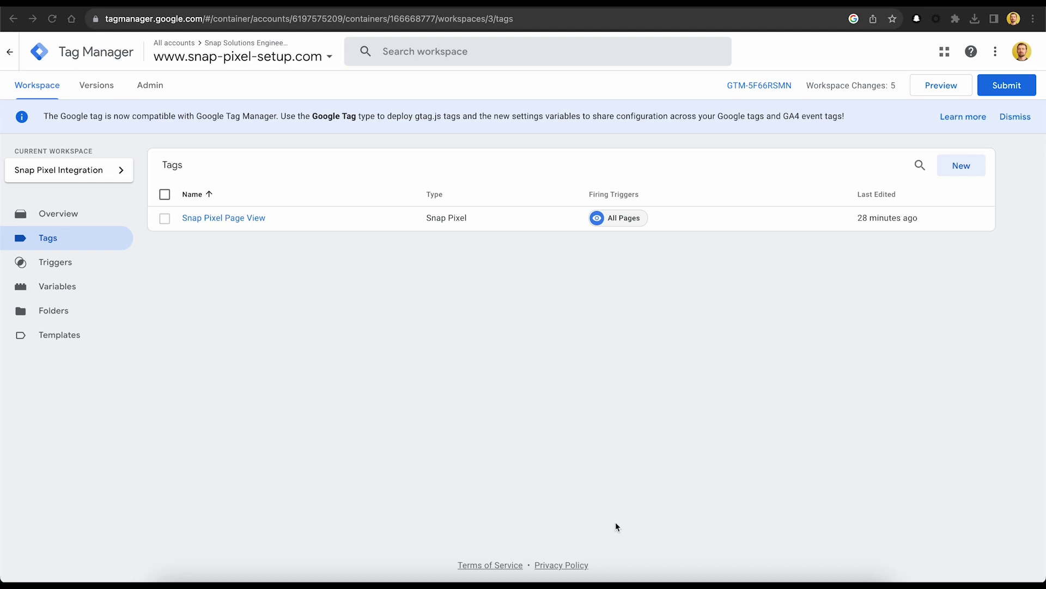
# Go to the workspace's Triggers page.
pyautogui.click(34, 263)
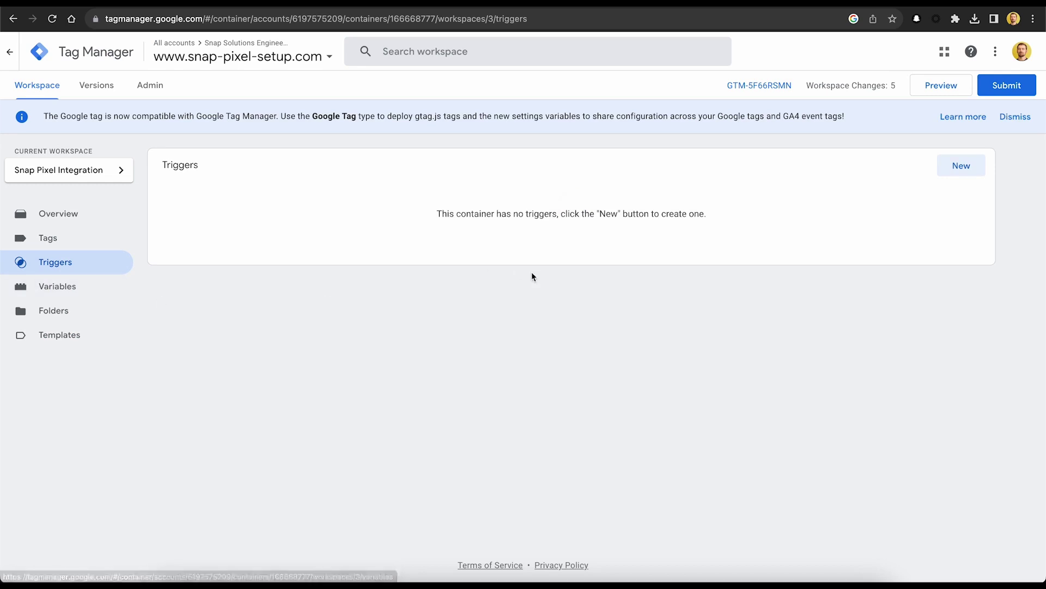
# Create 'Purchase Trigger' as a Custom Event trigger with event name purchase.
pyautogui.click(948, 164)
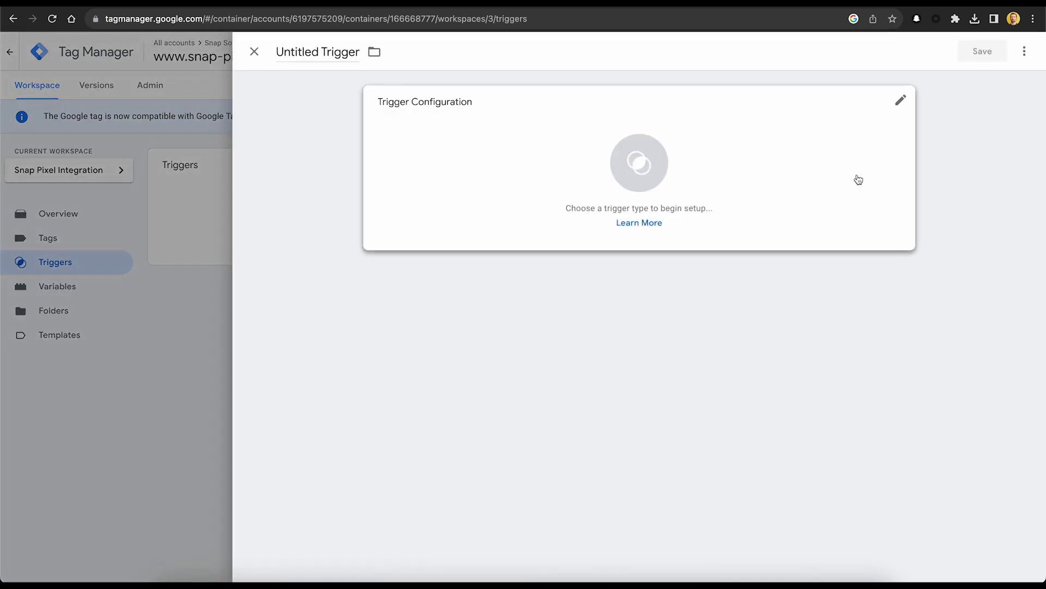
pyautogui.click(337, 53)
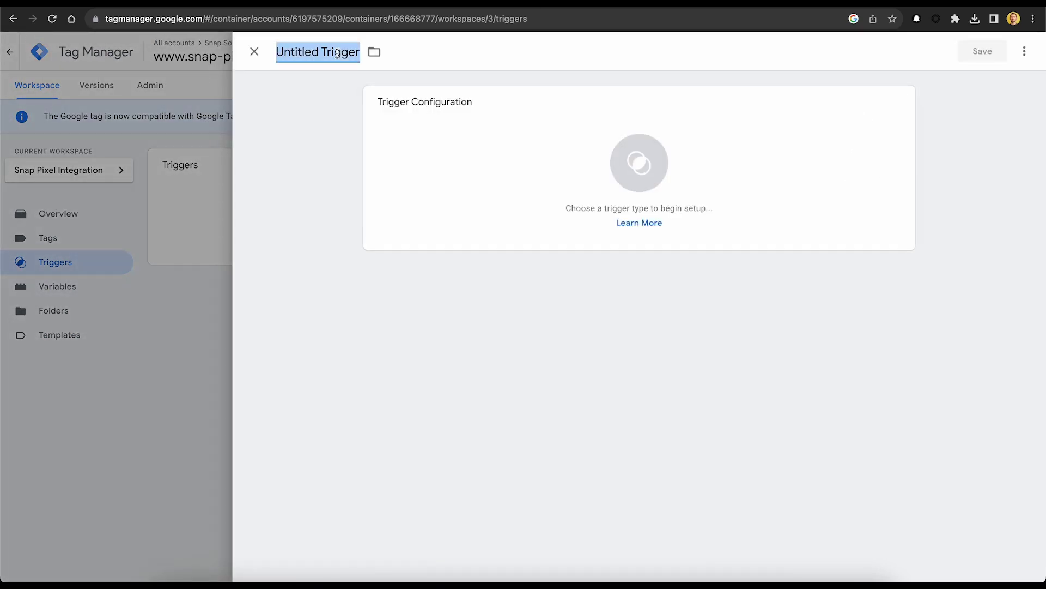
pyautogui.write('Purchs')
pyautogui.press('BackSpace')
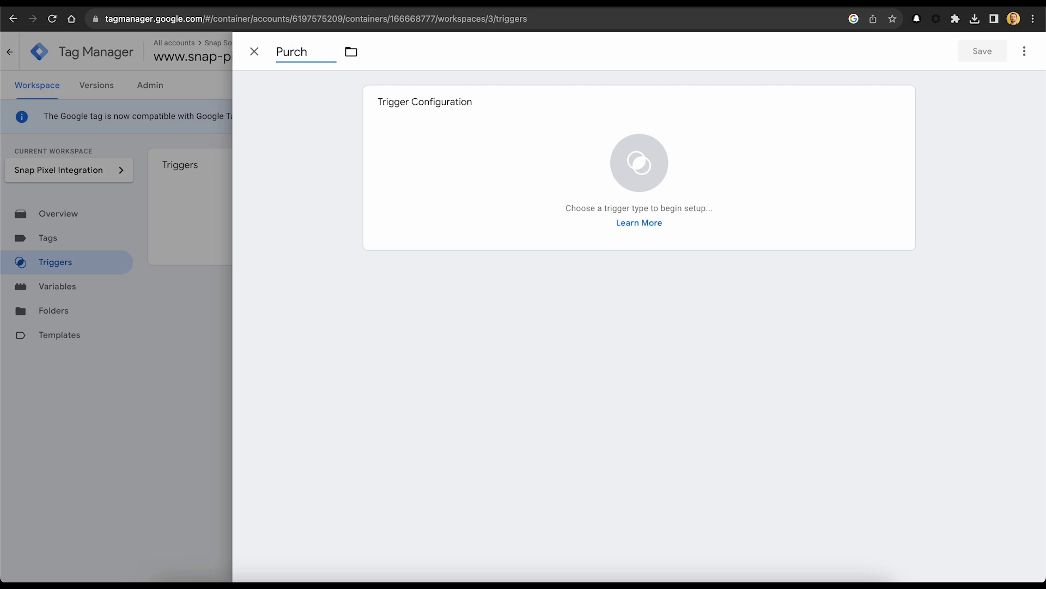
pyautogui.write('ase Trigger')
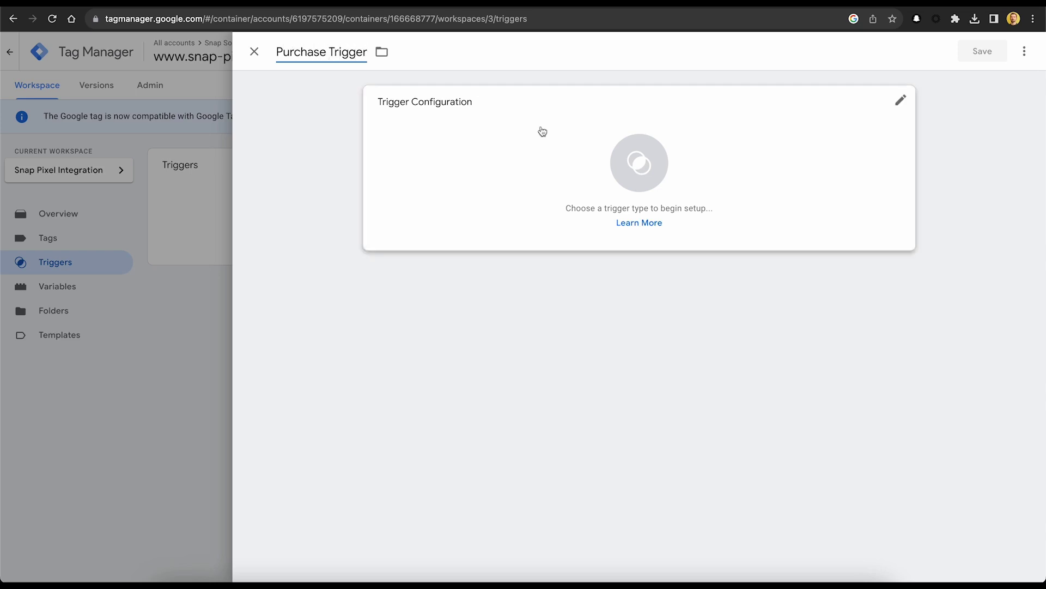
pyautogui.click(898, 107)
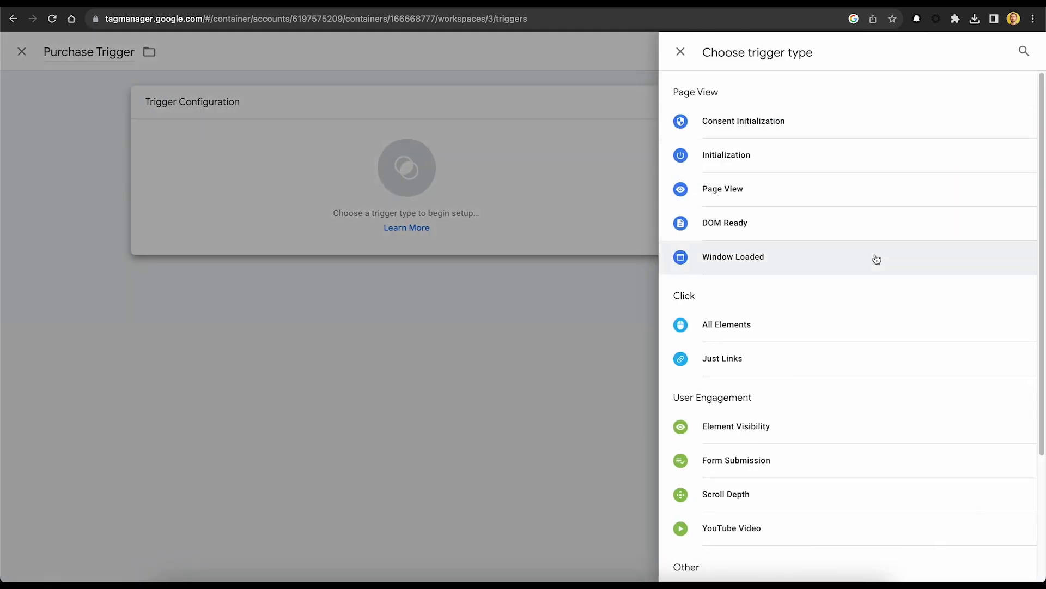
pyautogui.scroll(-5, 876, 256)
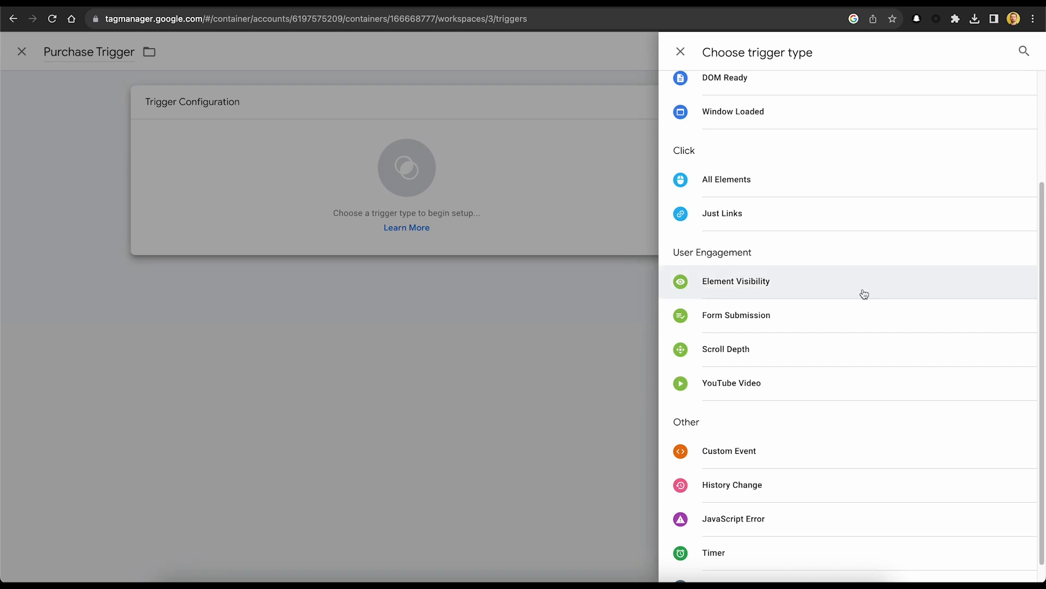
pyautogui.click(806, 450)
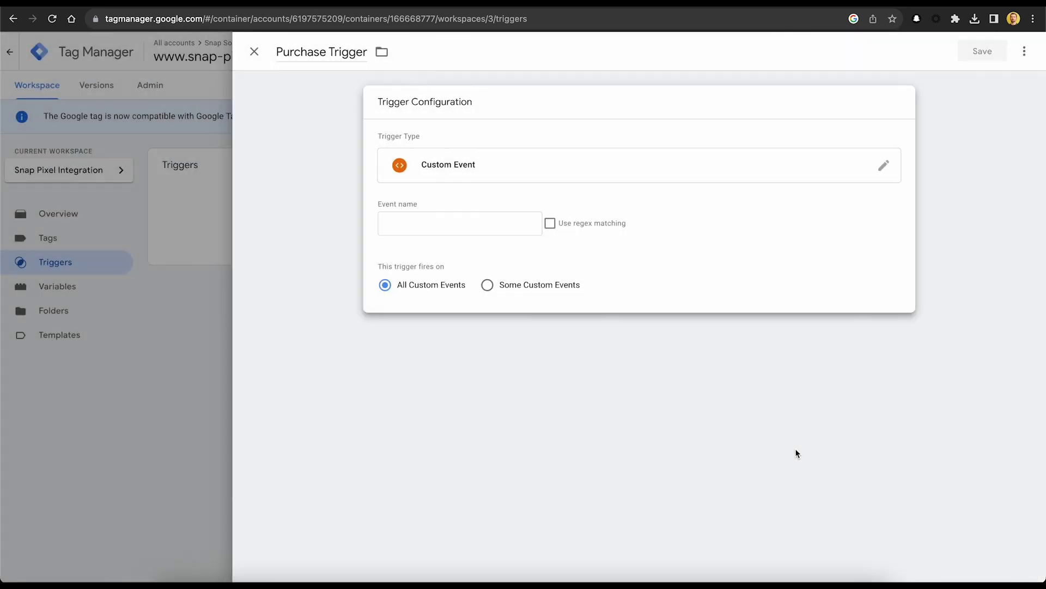
pyautogui.click(505, 223)
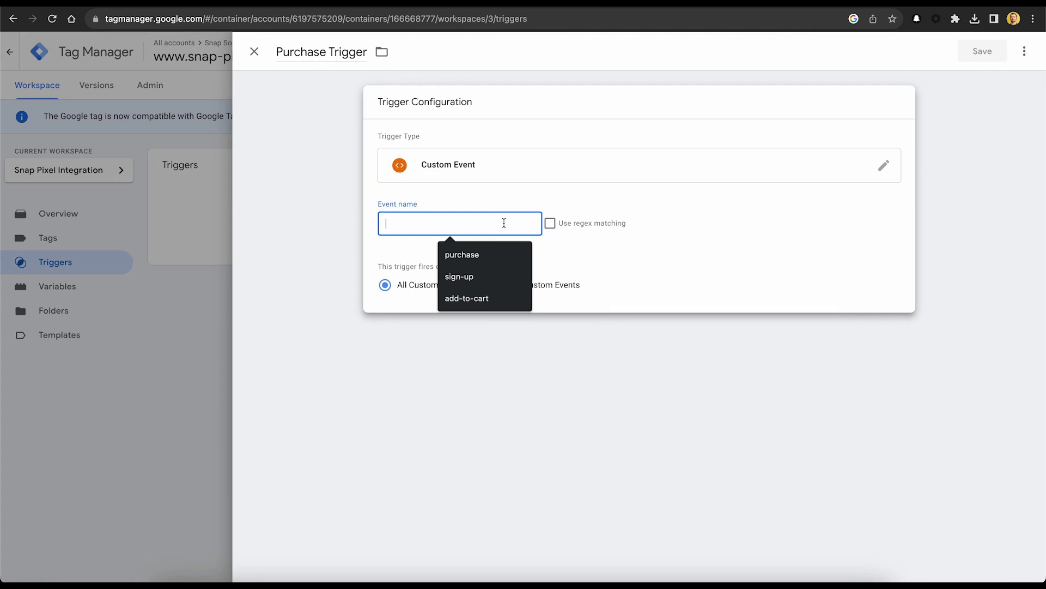
pyautogui.click(497, 260)
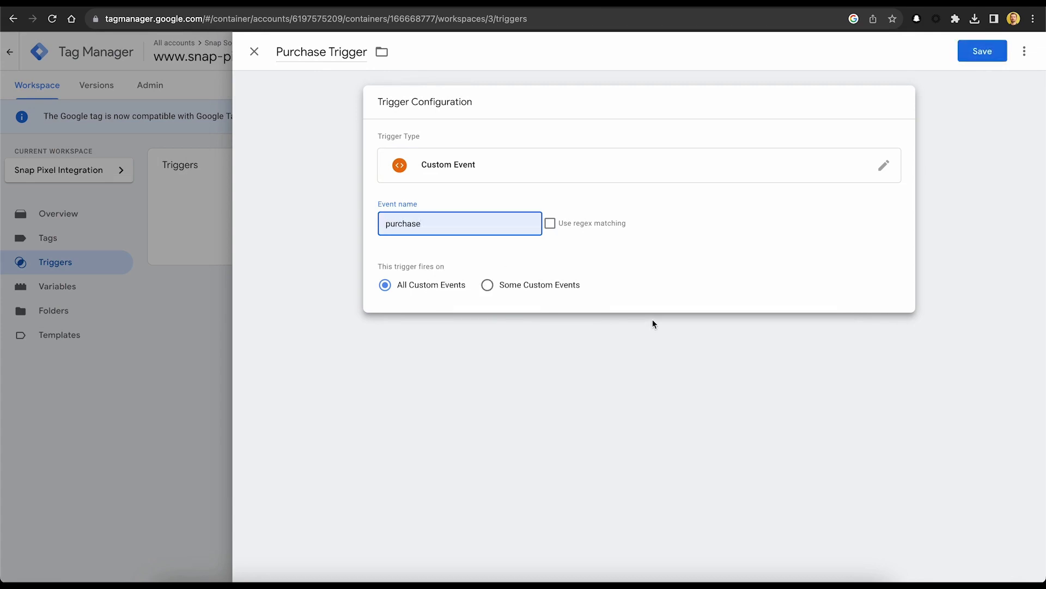
# Save Purchase Trigger and go to the container's Variables page.
pyautogui.click(972, 49)
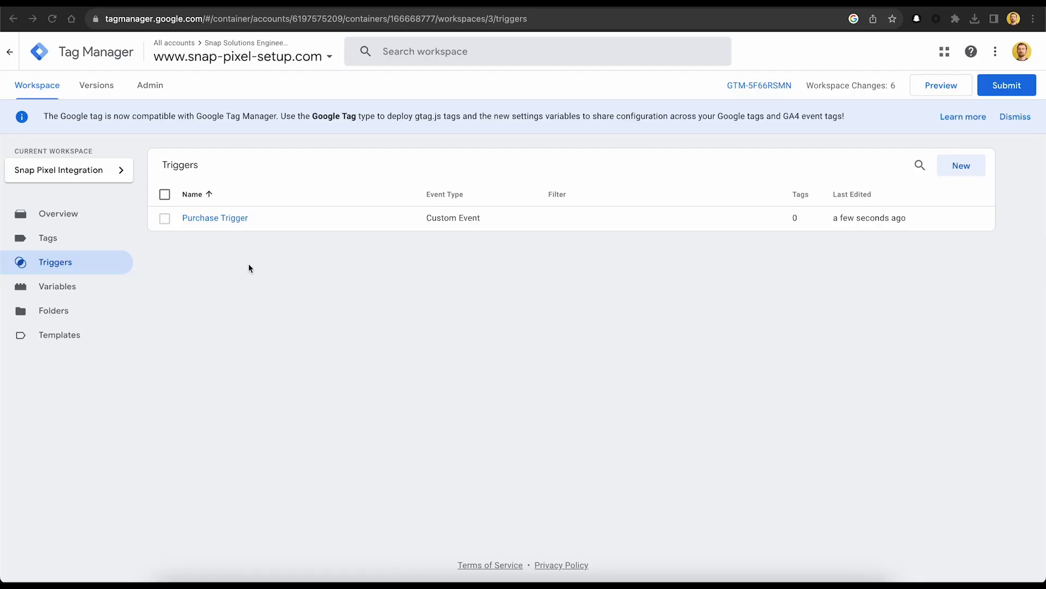
pyautogui.click(82, 292)
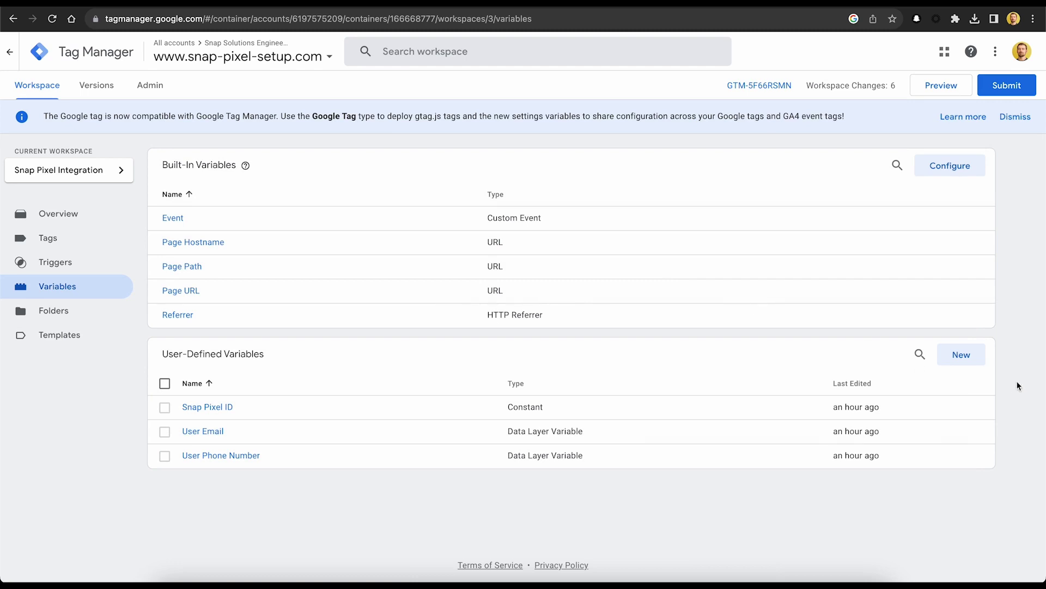
# Create and save a Data Layer Variable named 'Item IDs' that reads the key item_ids.
pyautogui.click(976, 357)
pyautogui.click(314, 53)
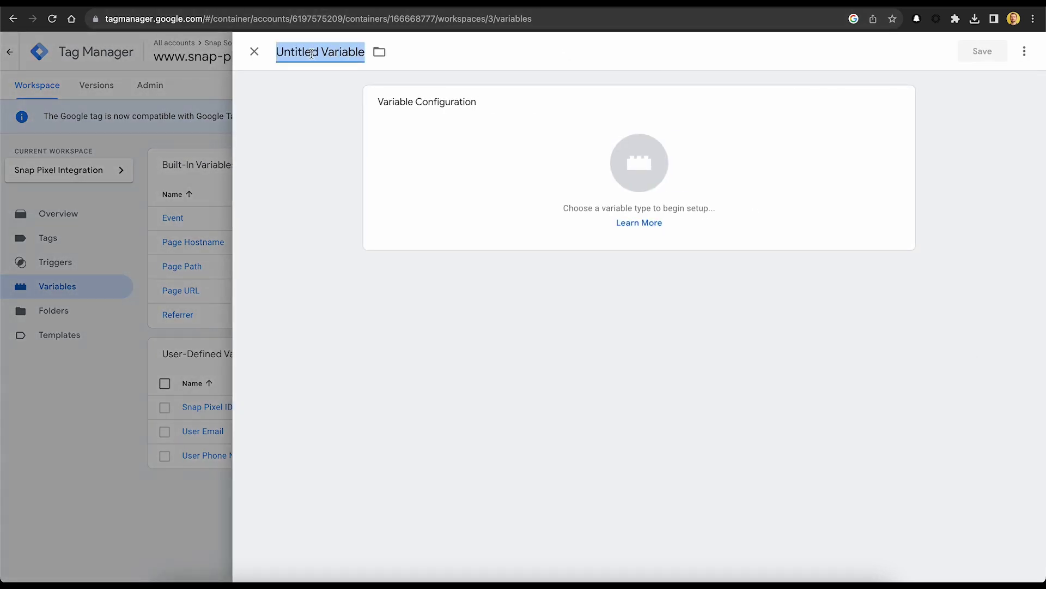
pyautogui.write('Item I')
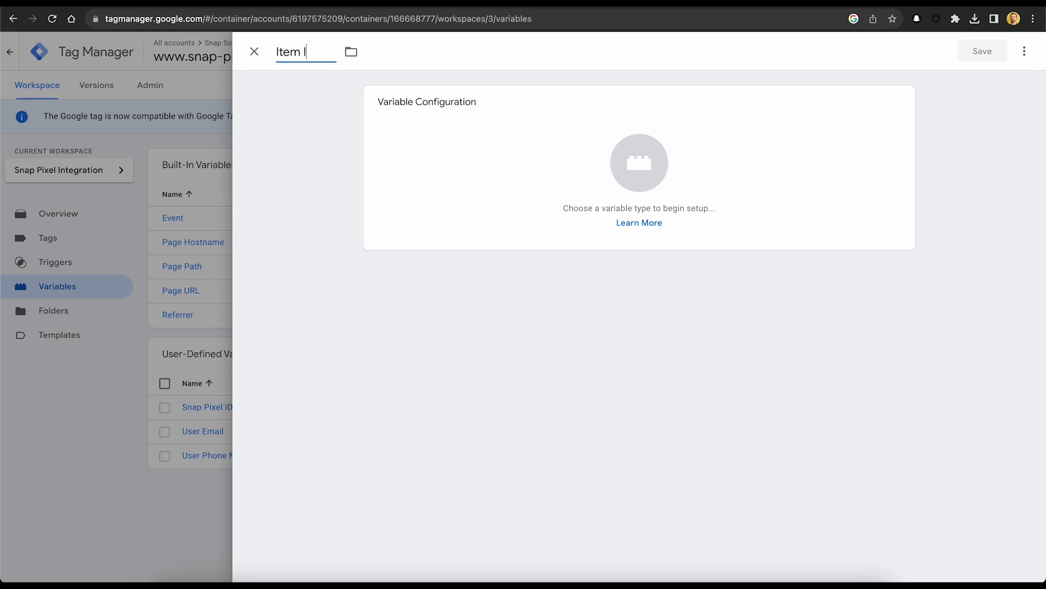
pyautogui.write('Ds')
pyautogui.click(905, 106)
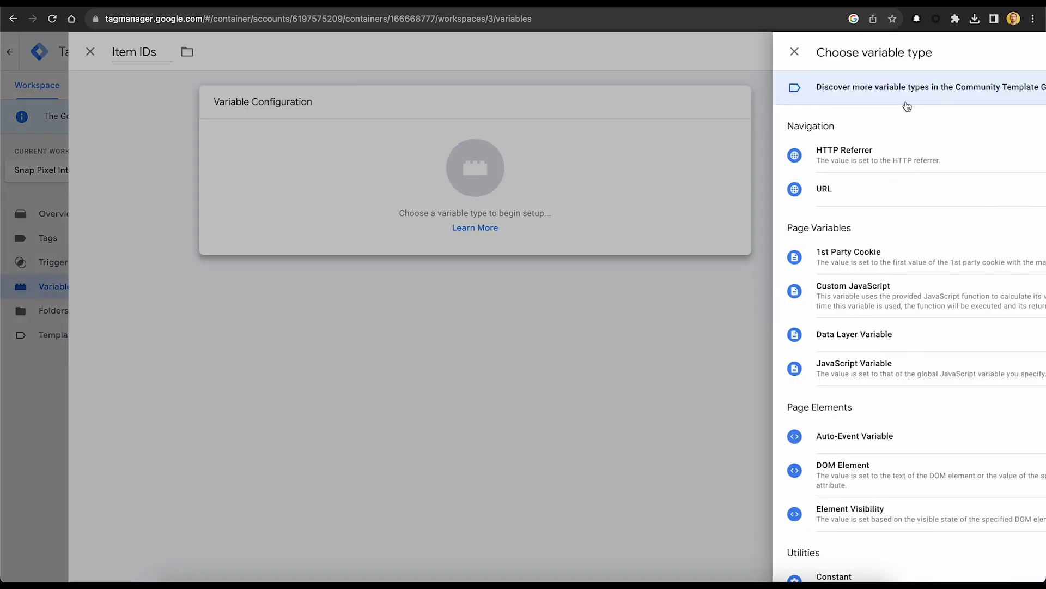
pyautogui.scroll(-4, 866, 218)
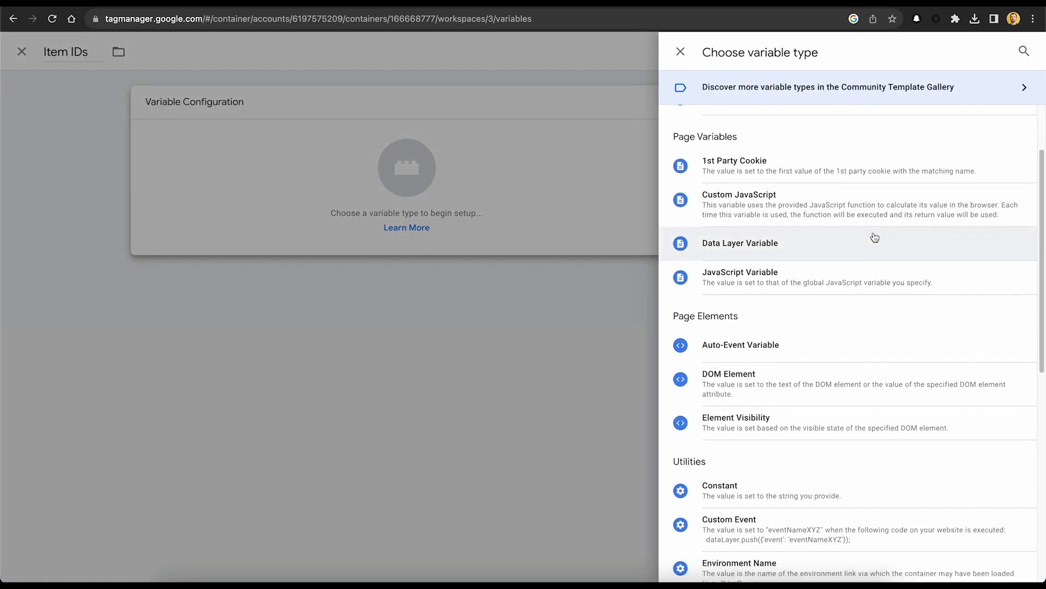
pyautogui.scroll(-2, 875, 237)
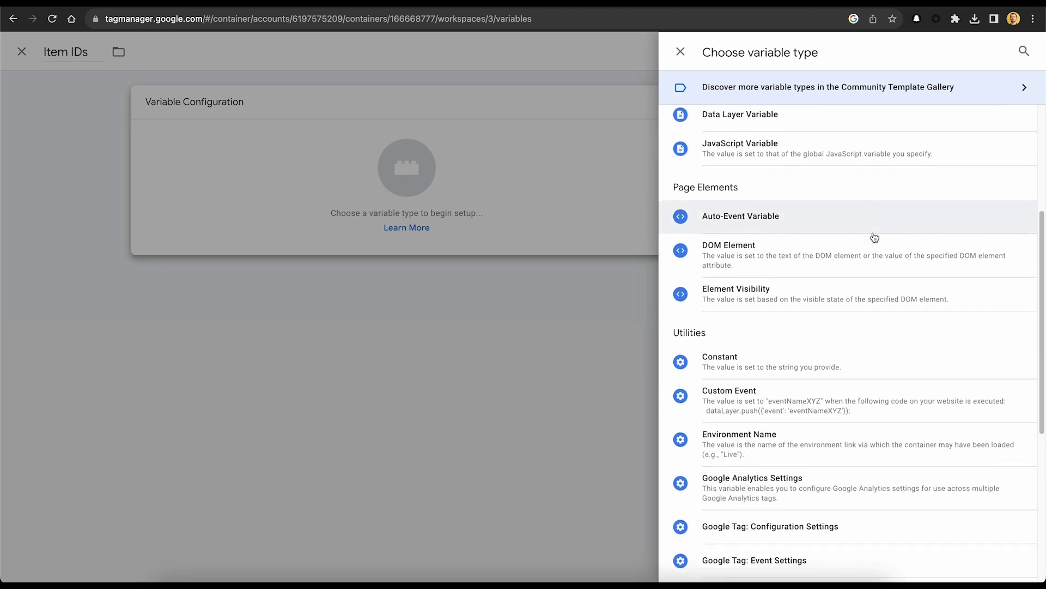
pyautogui.scroll(3, 872, 240)
pyautogui.scroll(1, 871, 241)
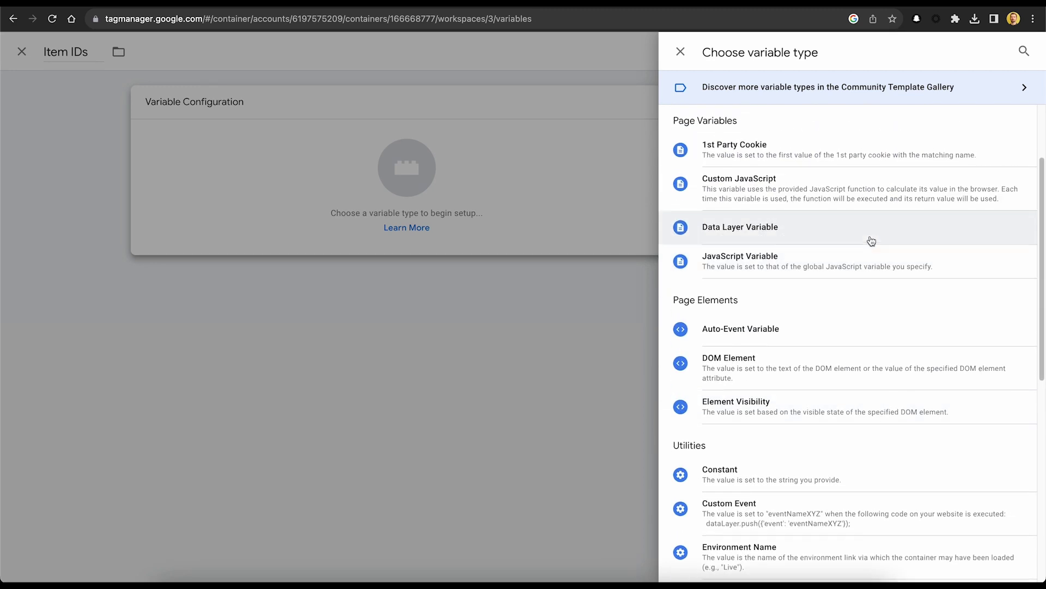
pyautogui.click(869, 240)
pyautogui.click(412, 223)
pyautogui.write('item_ids')
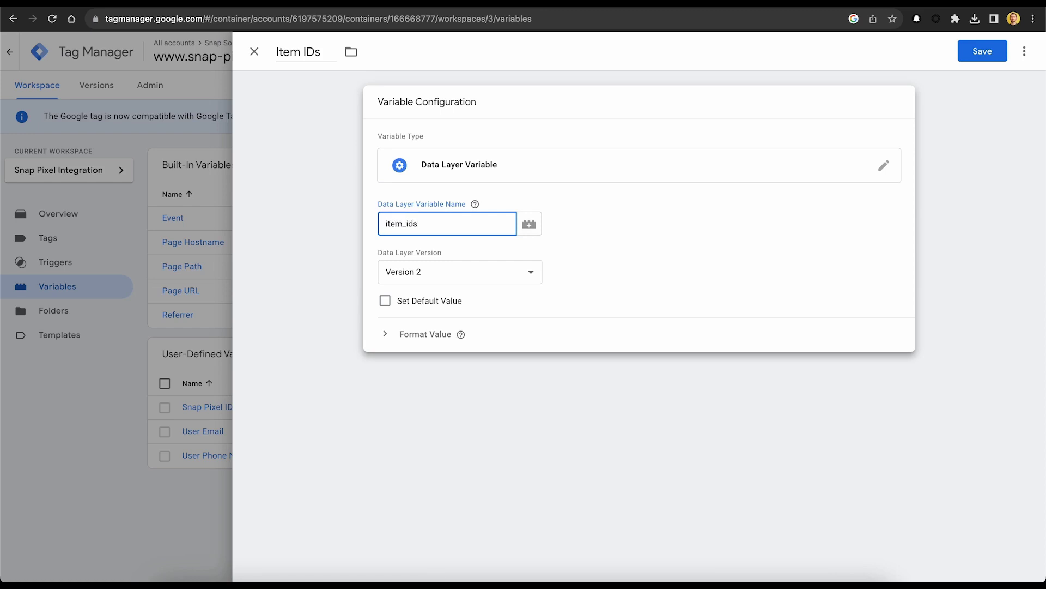
pyautogui.click(525, 449)
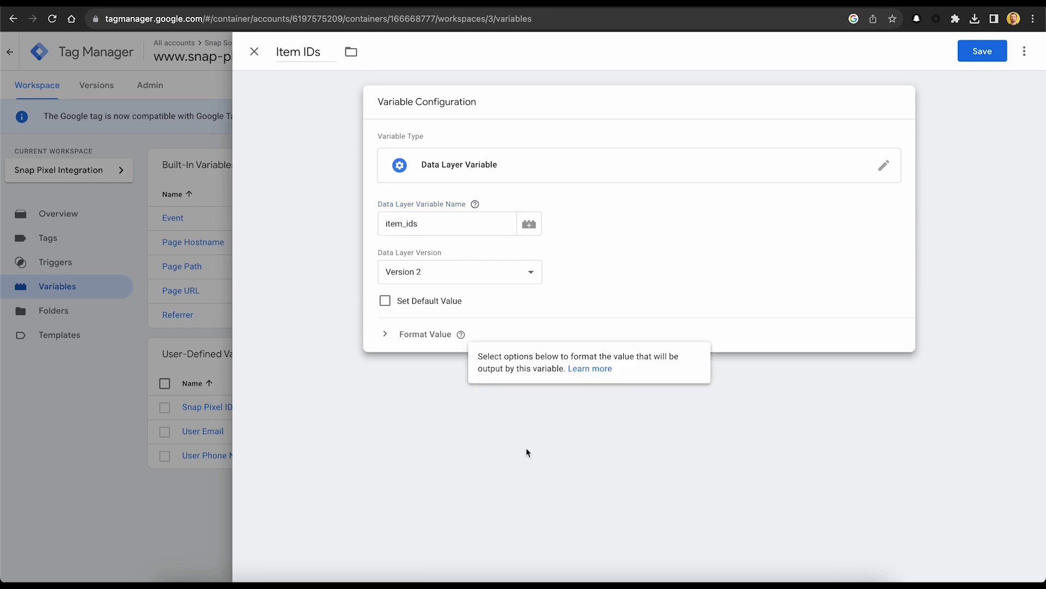
pyautogui.click(994, 53)
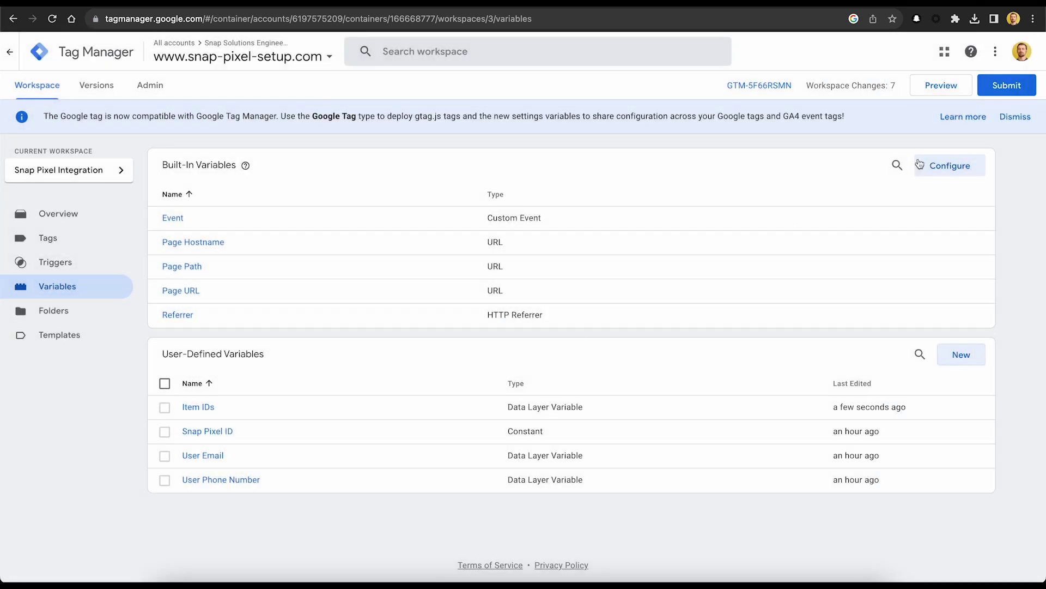
# Create and save a Data Layer Variable named 'Transaction ID' that reads the key transaction_id.
pyautogui.click(962, 354)
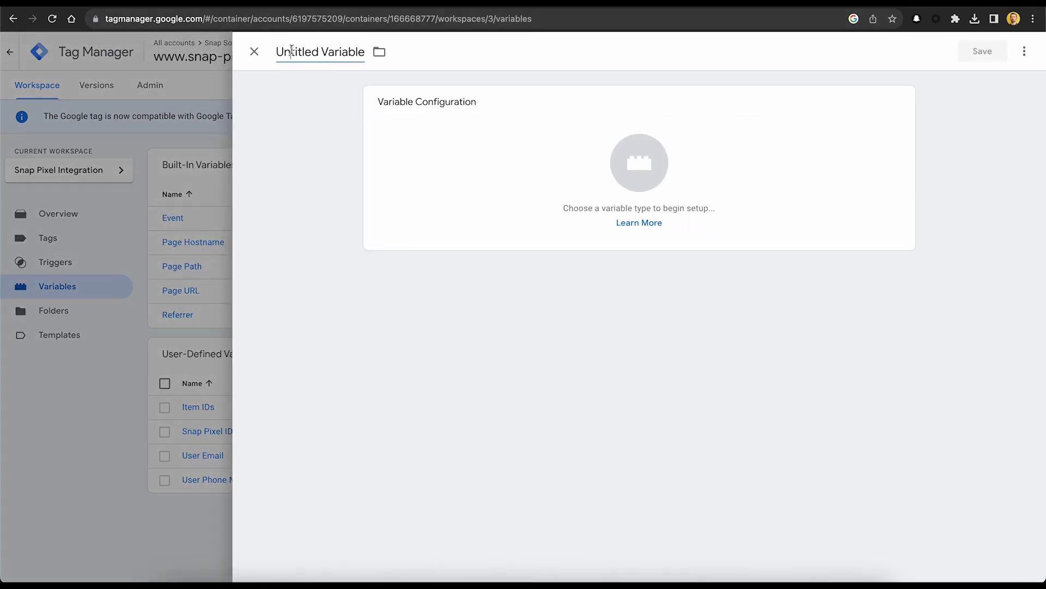
pyautogui.click(292, 50)
pyautogui.write('T')
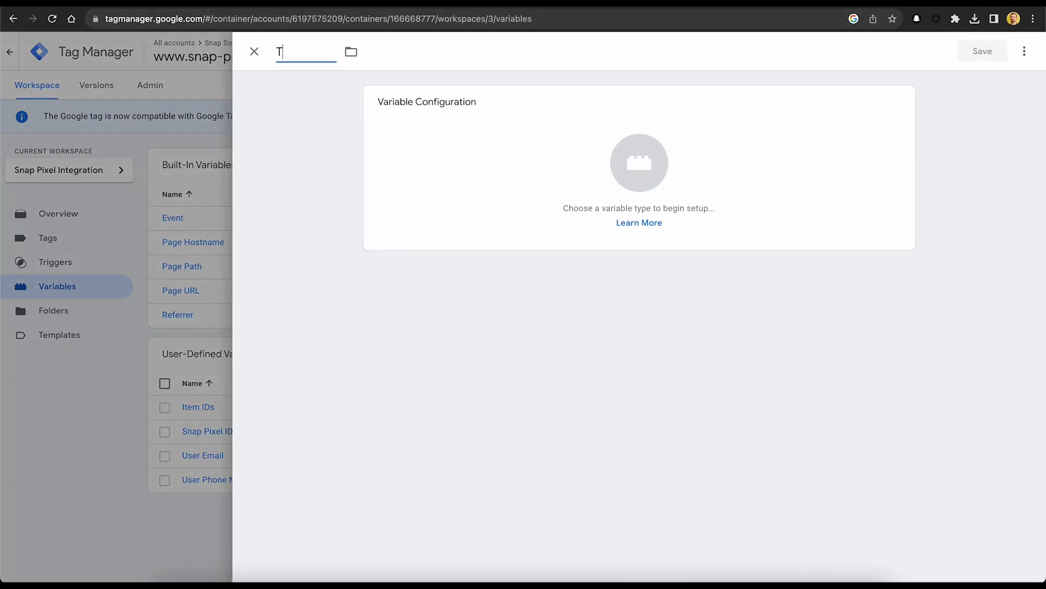
pyautogui.write('ransaction ID')
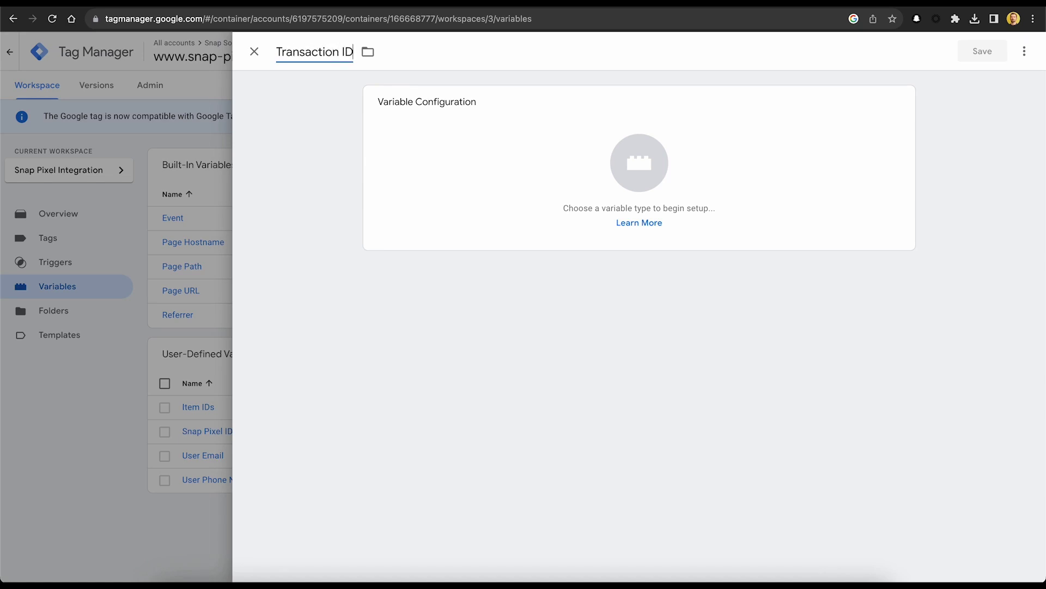
pyautogui.click(894, 105)
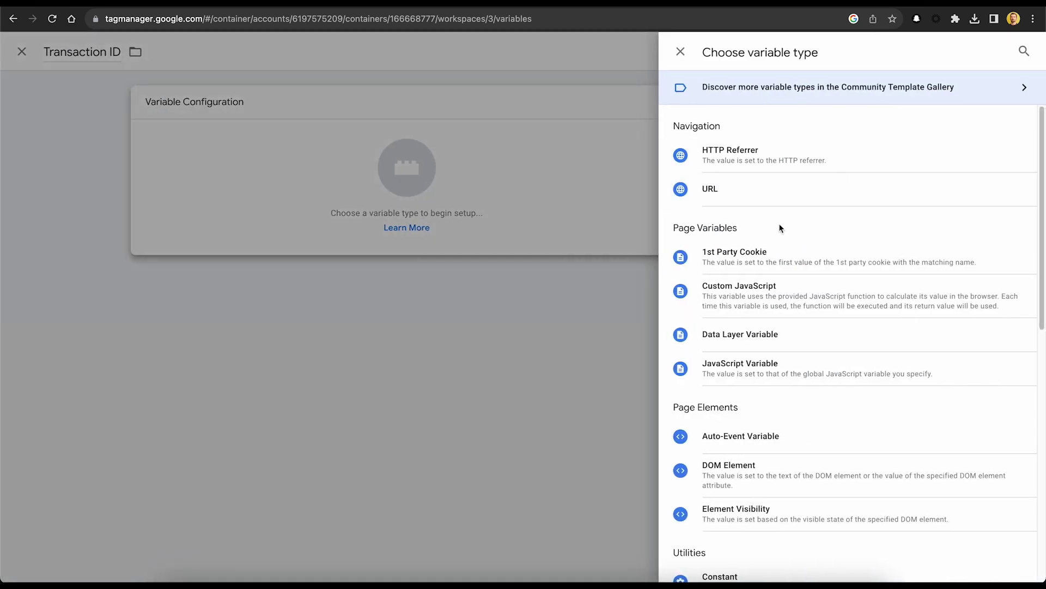
pyautogui.click(842, 333)
pyautogui.click(448, 223)
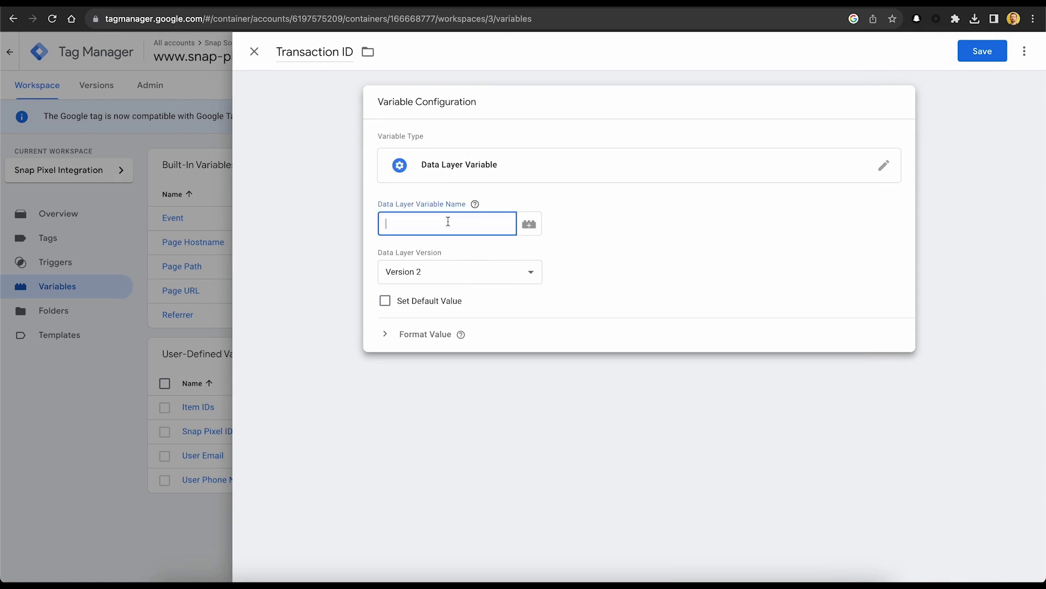
pyautogui.write('transaction_id')
pyautogui.click(960, 55)
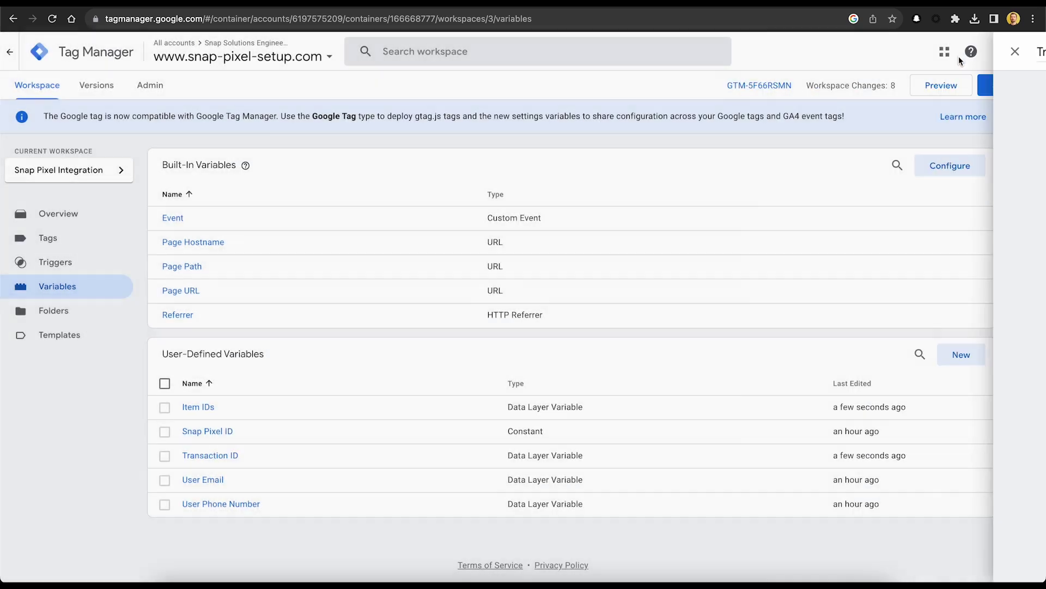
# Create and save a Data Layer Variable named 'Price' that reads the key price.
pyautogui.click(957, 355)
pyautogui.tripleClick(337, 55)
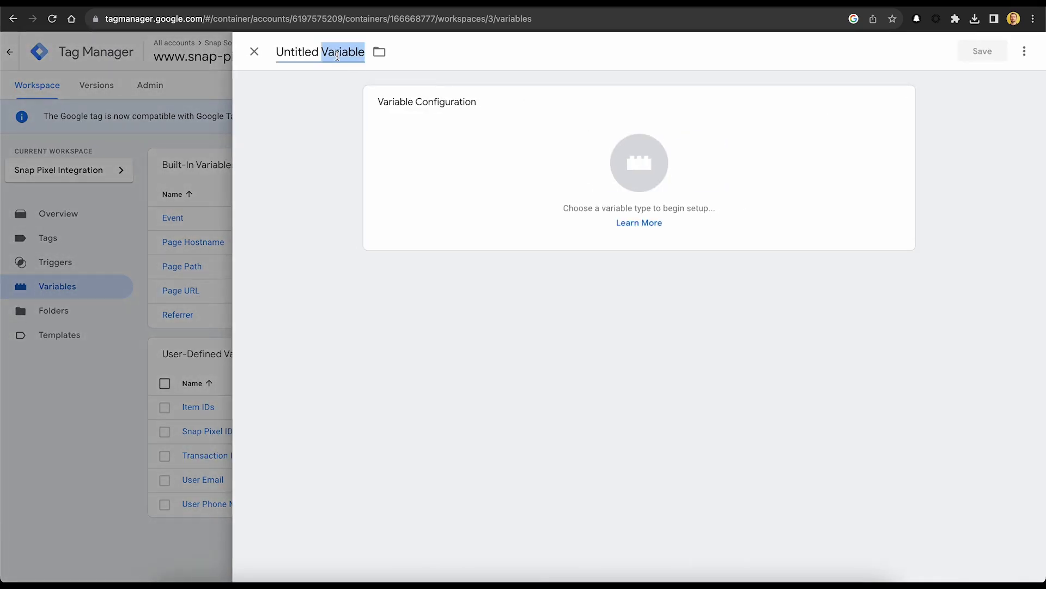
pyautogui.write('Price')
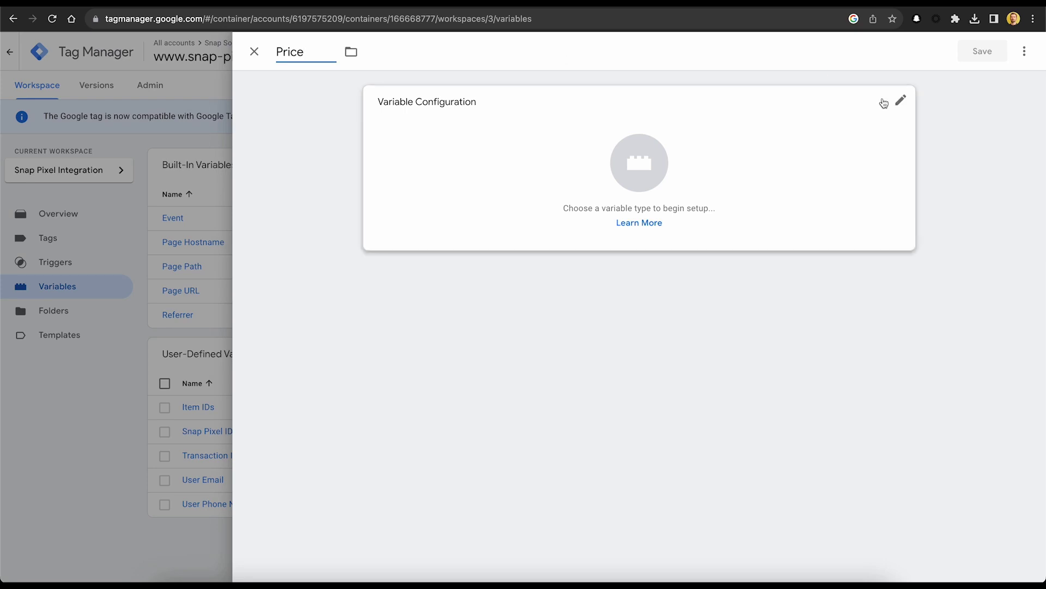
pyautogui.click(883, 101)
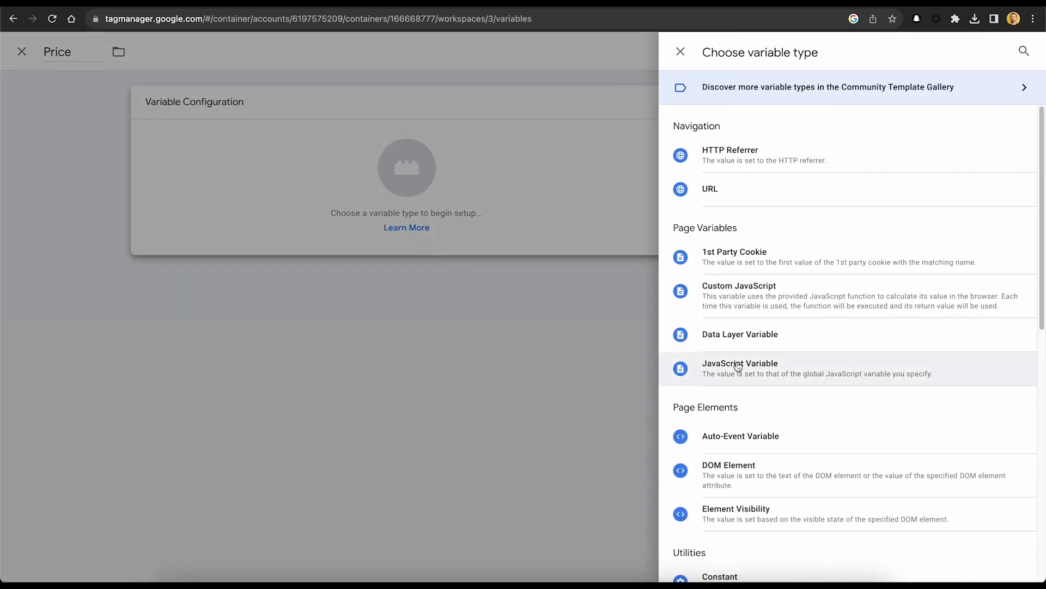
pyautogui.click(708, 337)
pyautogui.click(430, 230)
pyautogui.write('price')
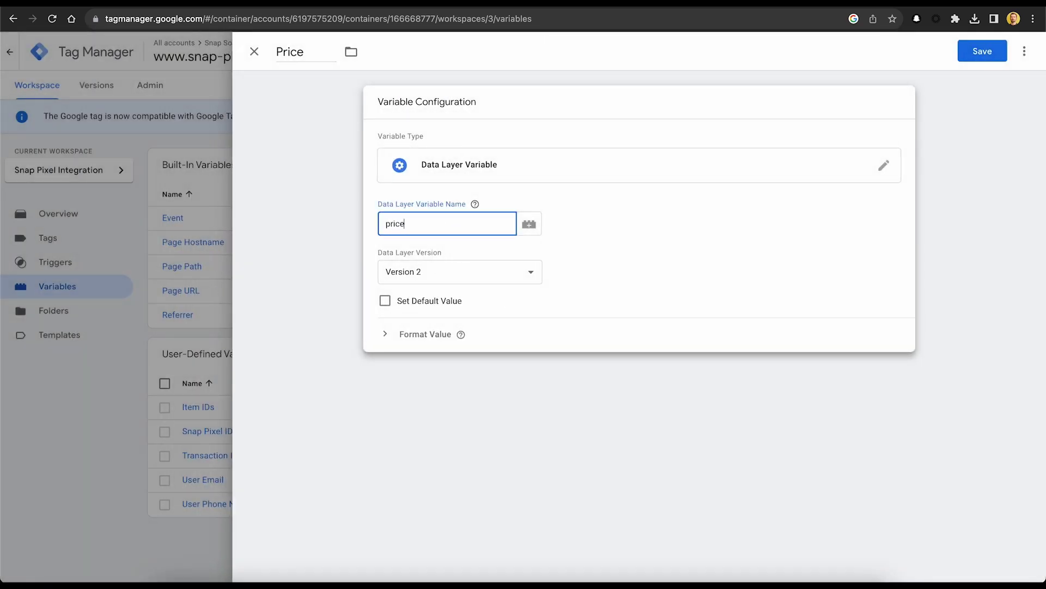
pyautogui.click(983, 50)
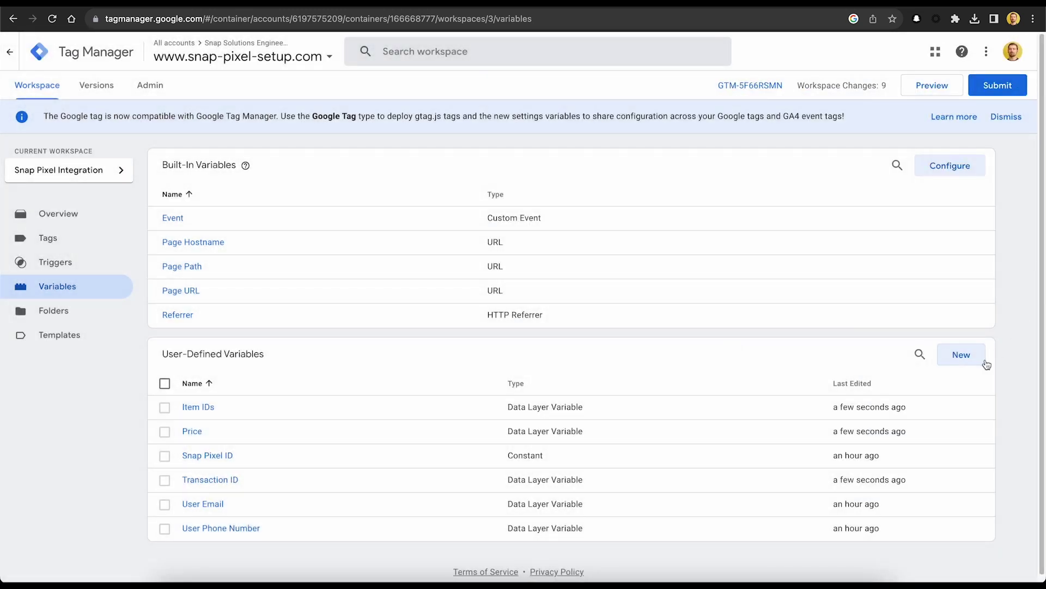
# Create and save a Data Layer Variable named 'Currency' that reads the key currency.
pyautogui.click(981, 358)
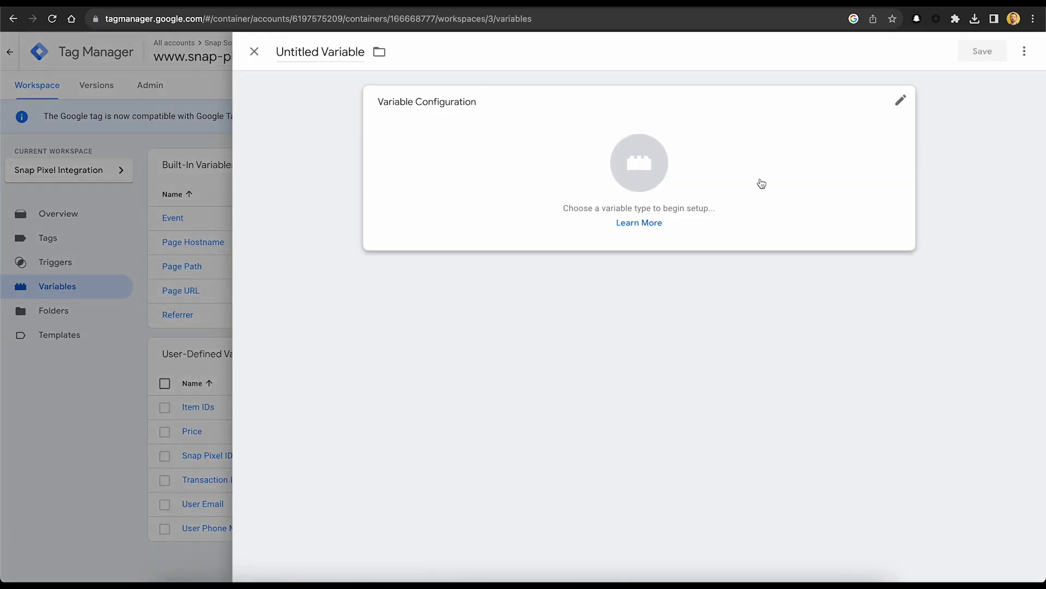
pyautogui.click(729, 131)
pyautogui.click(241, 60)
pyautogui.moveTo(272, 52); pyautogui.dragTo(360, 51)
pyautogui.write('Currency')
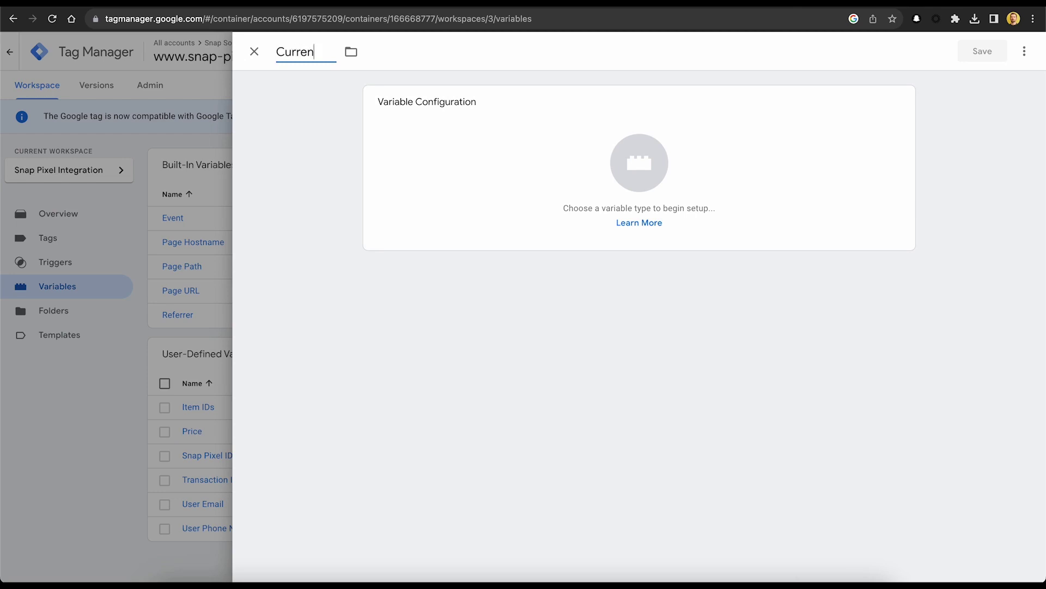
pyautogui.click(816, 170)
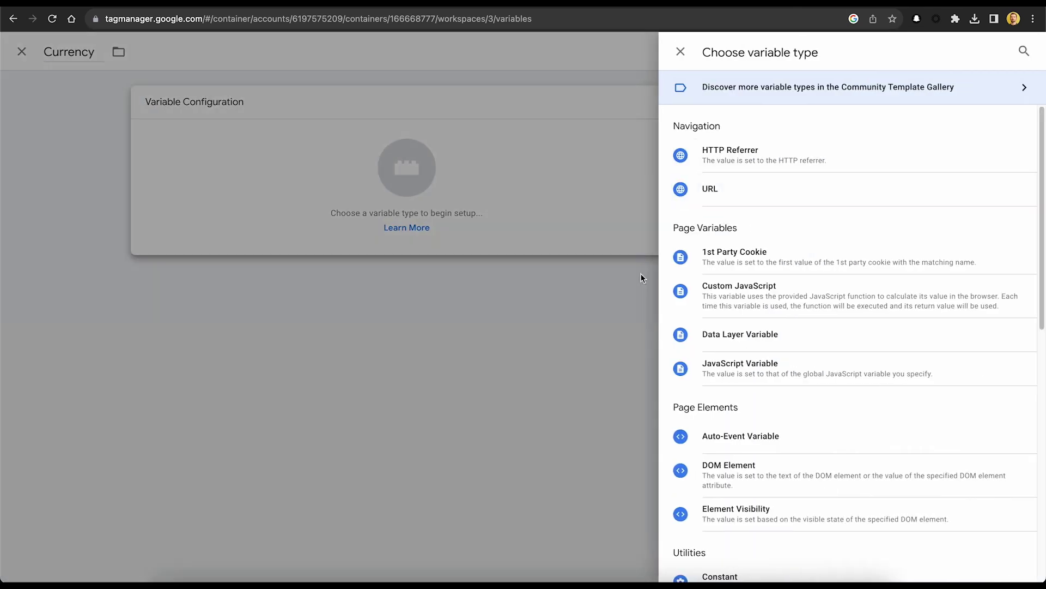
pyautogui.click(763, 333)
pyautogui.click(431, 224)
pyautogui.write('currency')
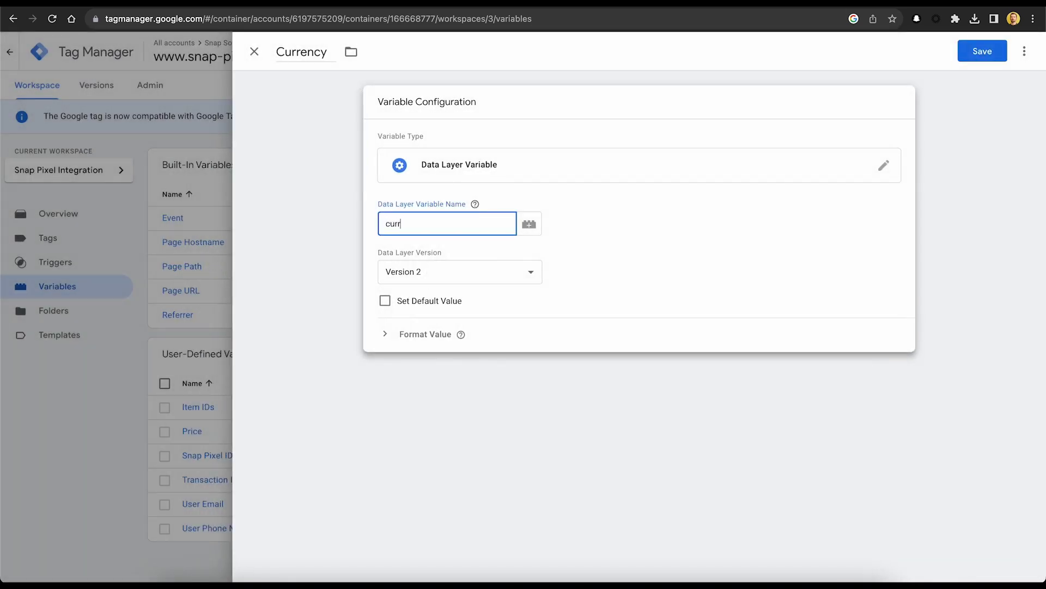
pyautogui.click(1006, 50)
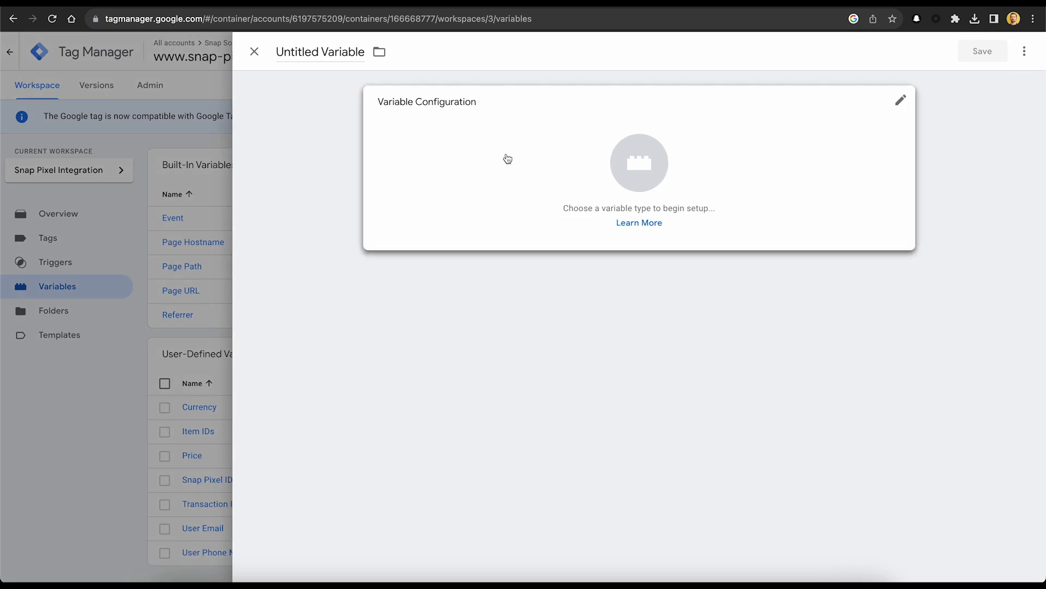
# Save the new variable as a Data Layer Variable named 'Number Items' reading number_items.
pyautogui.click(289, 55)
pyautogui.write('Number Items')
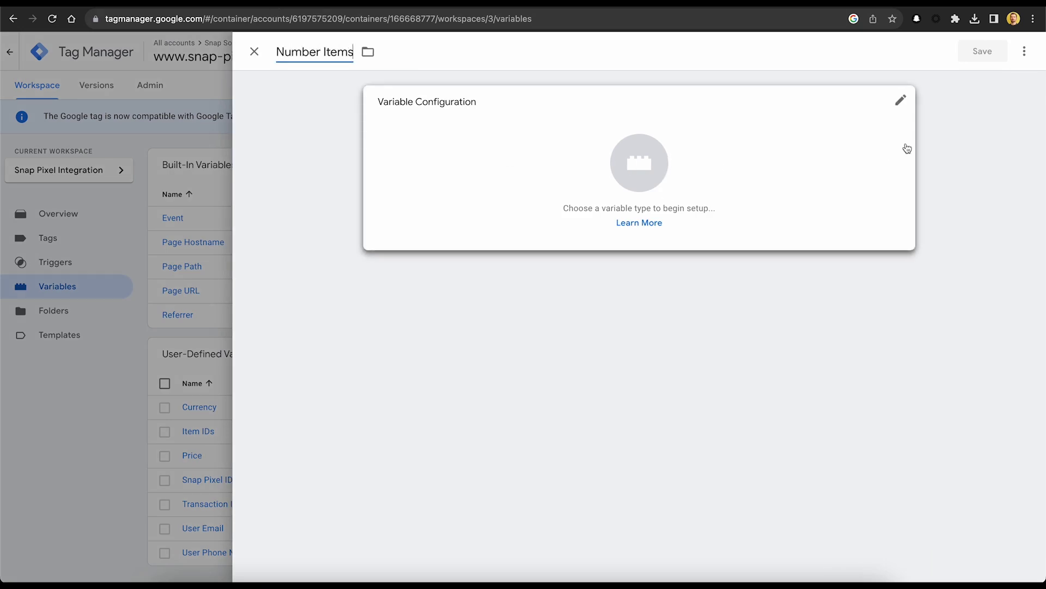
pyautogui.click(436, 93)
pyautogui.click(734, 329)
pyautogui.click(434, 229)
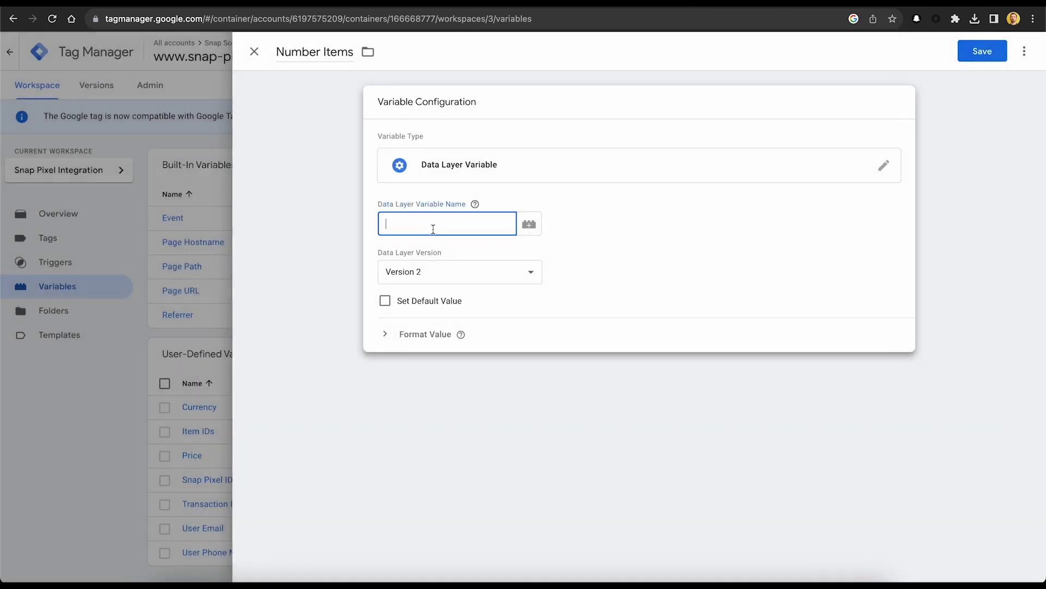
pyautogui.write('number_items')
pyautogui.click(965, 52)
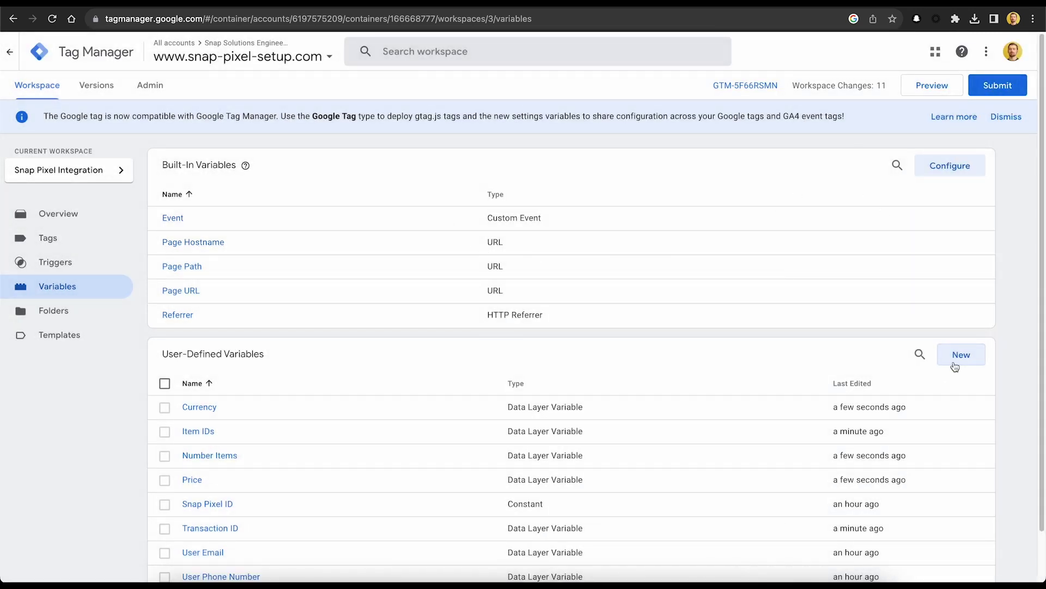
# Create and save a Data Layer Variable named 'Item Category' that reads item_category.
pyautogui.click(955, 366)
pyautogui.click(344, 46)
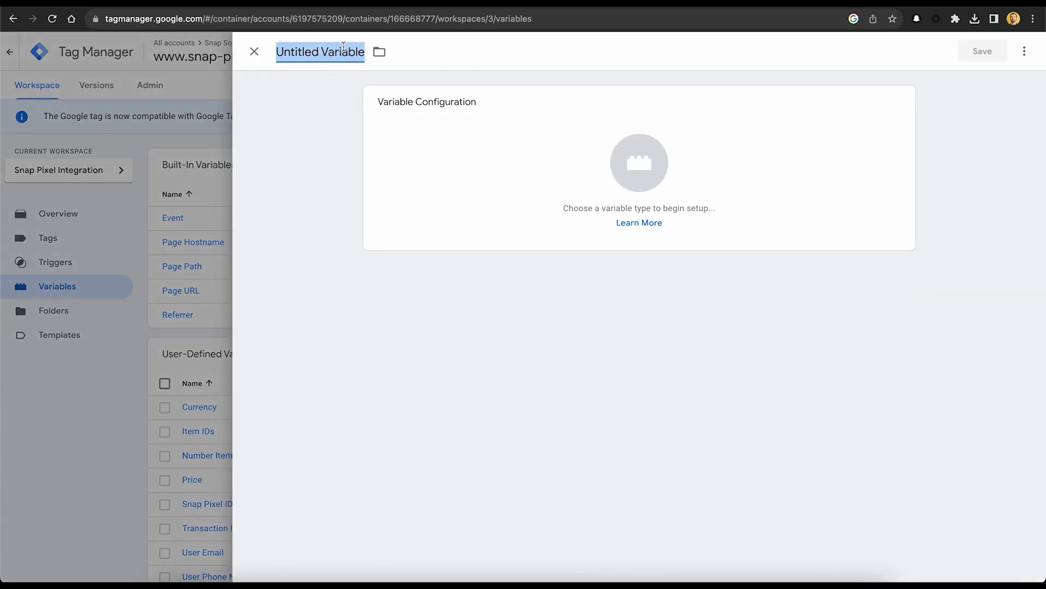
pyautogui.write('Item Category')
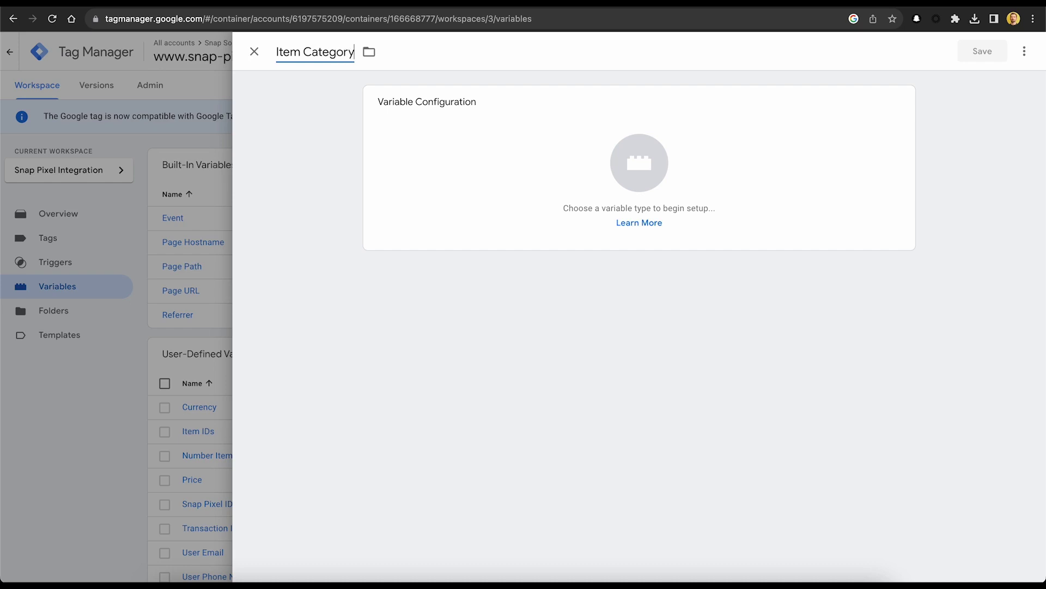
pyautogui.click(643, 164)
pyautogui.click(729, 349)
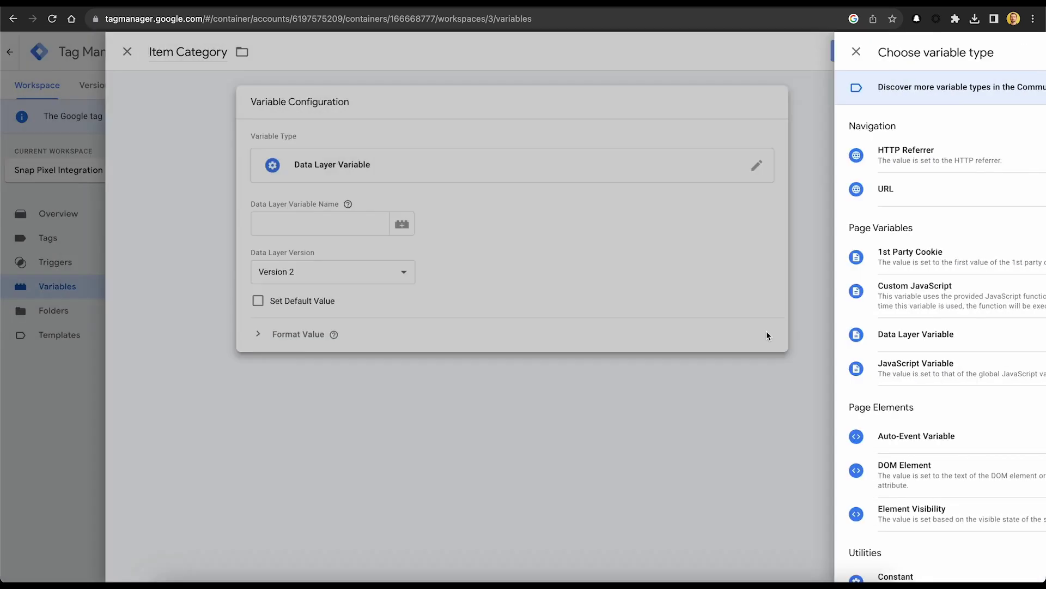
pyautogui.click(443, 221)
pyautogui.write('item_category')
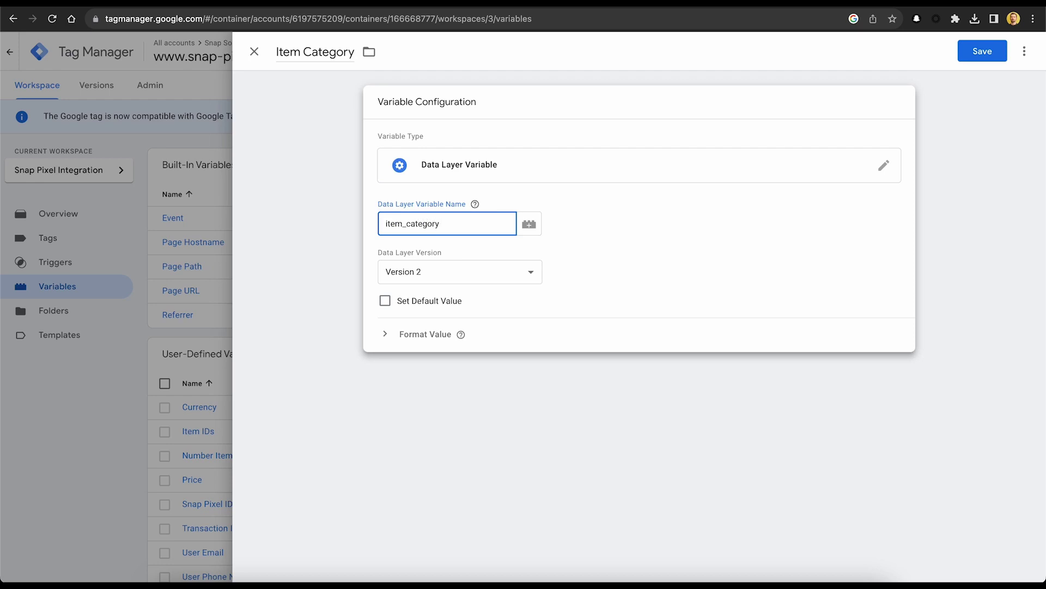
pyautogui.click(966, 52)
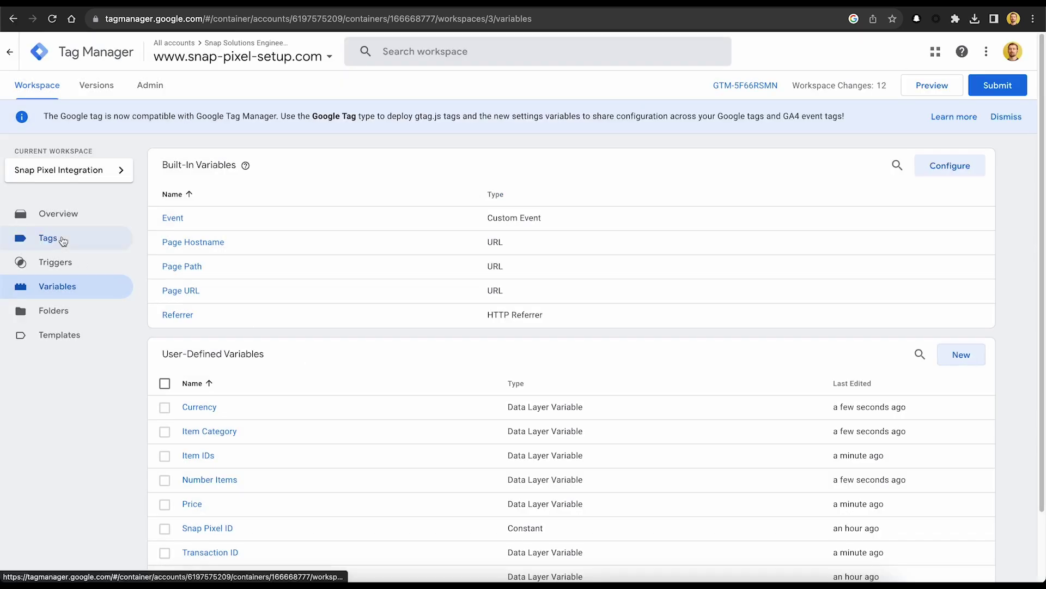
# From the Tags list, add a tag named 'Snap Pixel Purchase' with the Snap Pixel tag type.
pyautogui.click(60, 239)
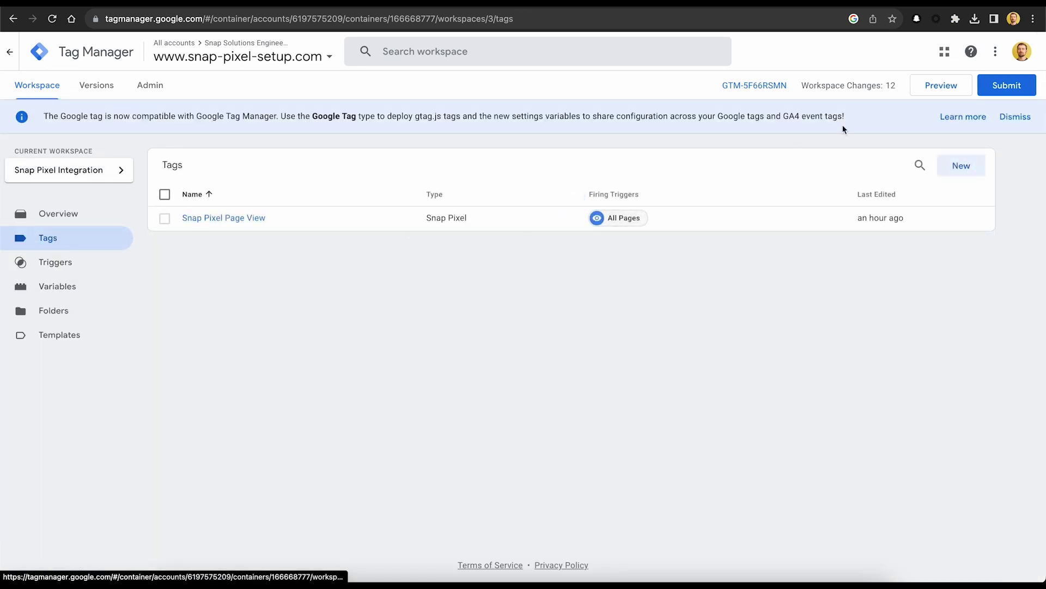
pyautogui.click(962, 171)
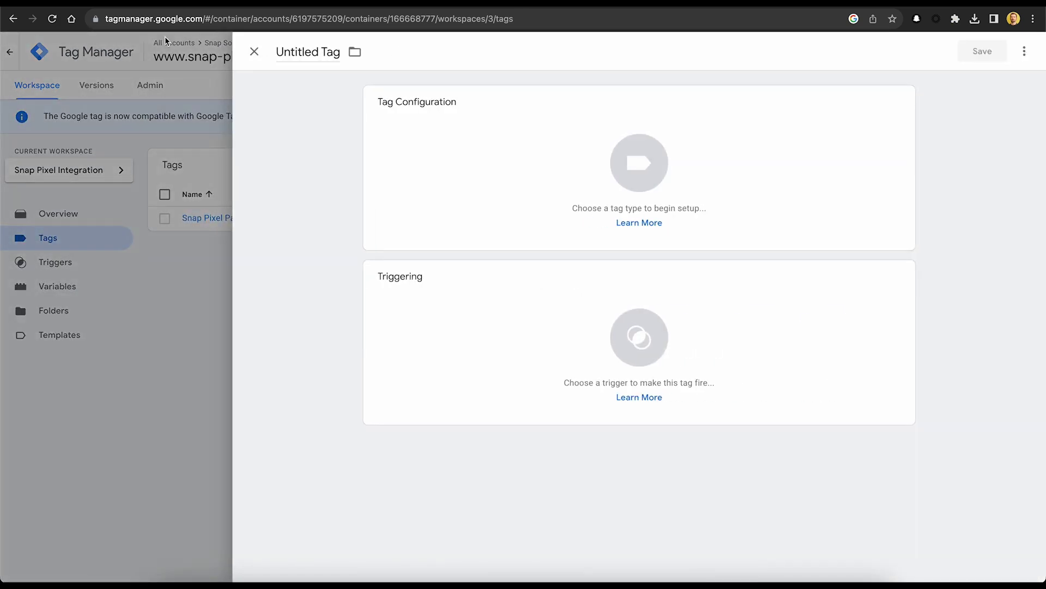
pyautogui.click(308, 52)
pyautogui.write('Snap Pixel Phr')
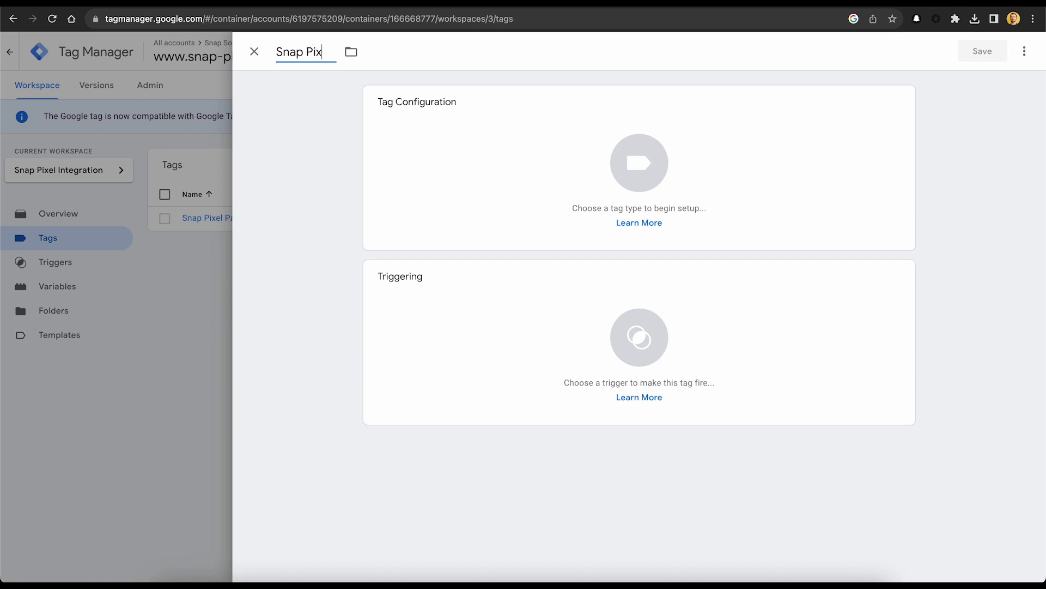
pyautogui.press('BackSpace')
pyautogui.press('BackSpace')
pyautogui.write('urchase')
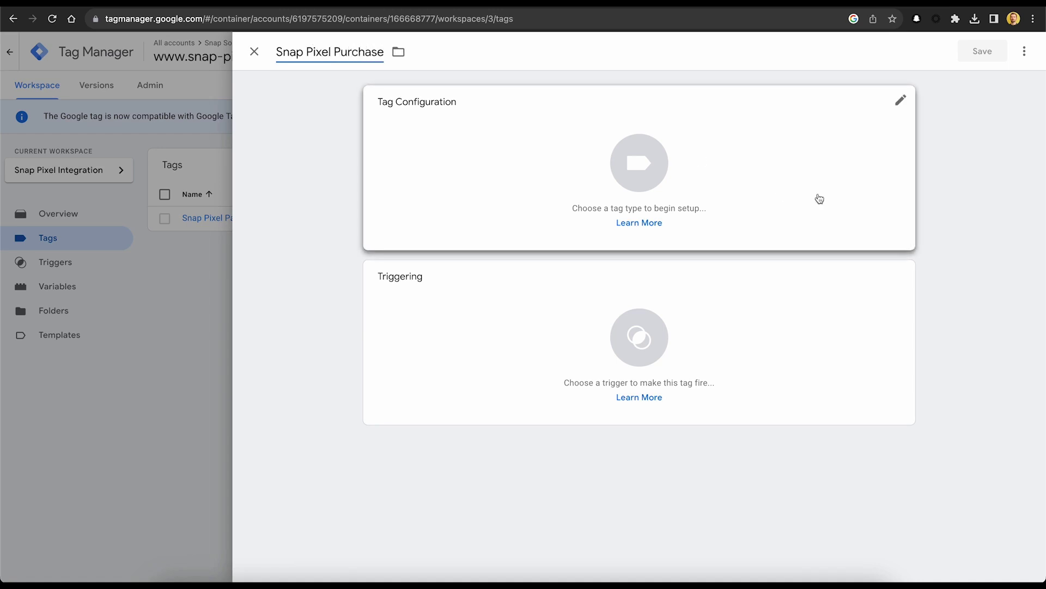
pyautogui.click(868, 151)
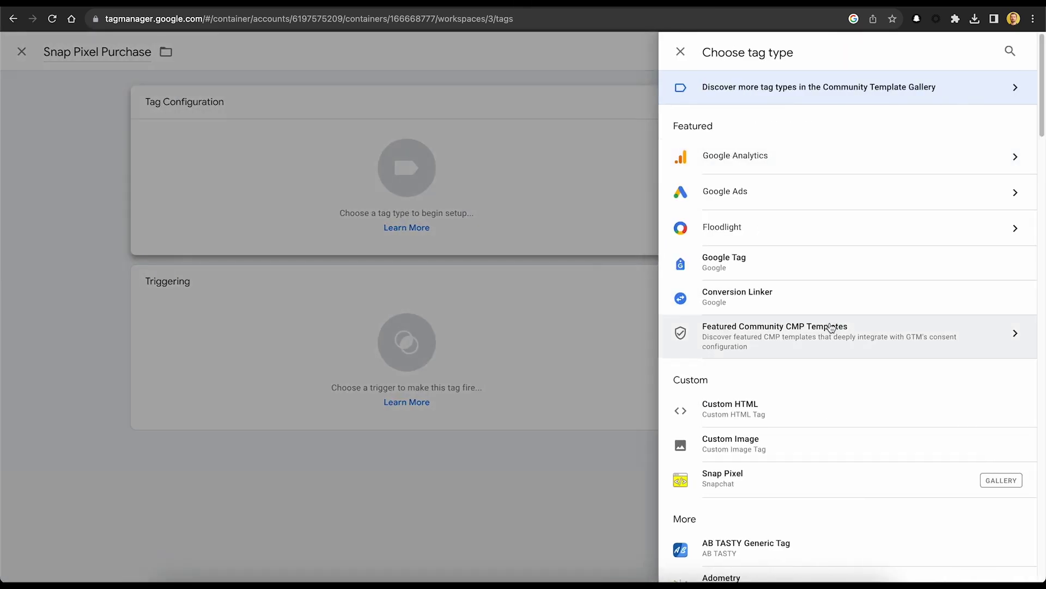
pyautogui.click(830, 491)
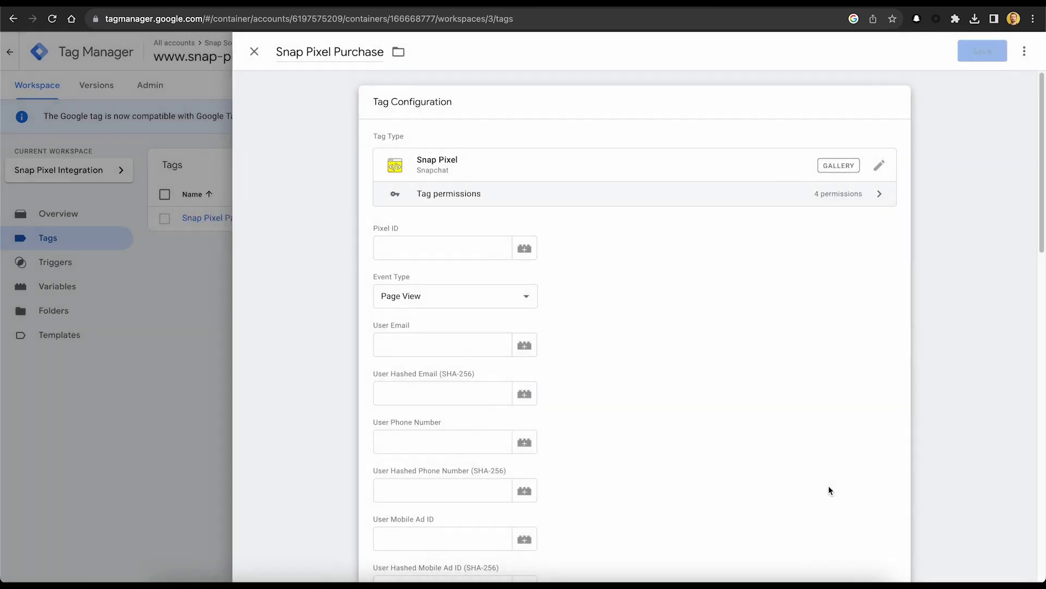
# Set the tag's Pixel ID to the Snap Pixel ID variable and its event type to Purchase.
pyautogui.click(529, 235)
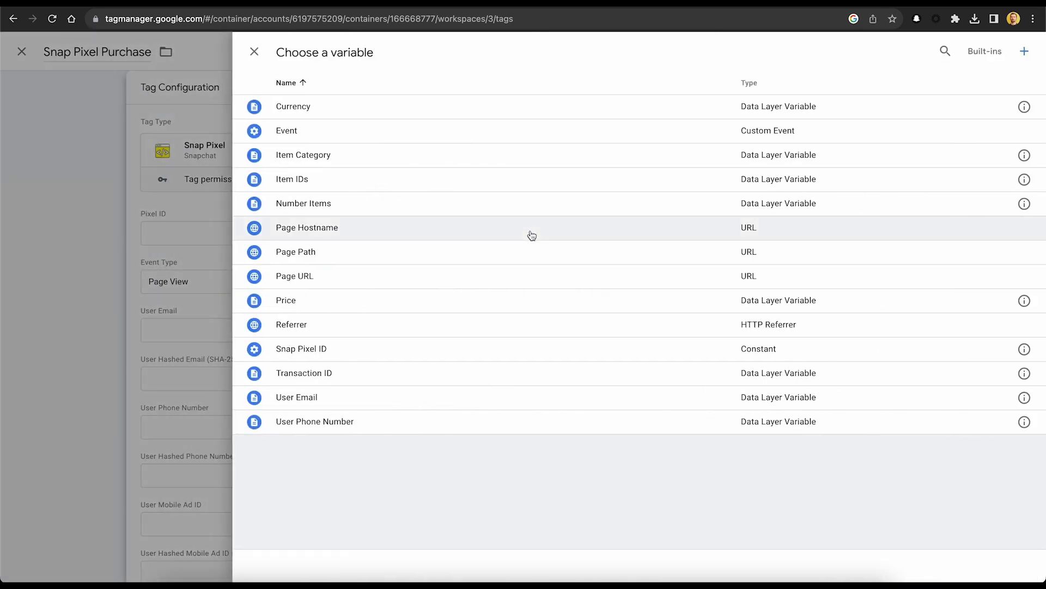
pyautogui.click(532, 360)
pyautogui.click(467, 283)
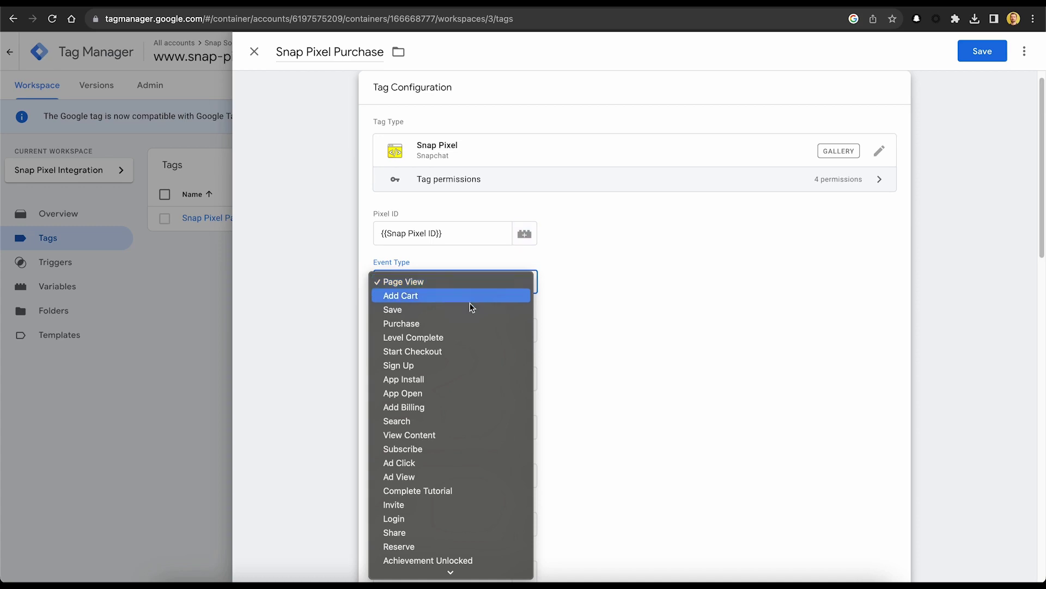
pyautogui.click(467, 324)
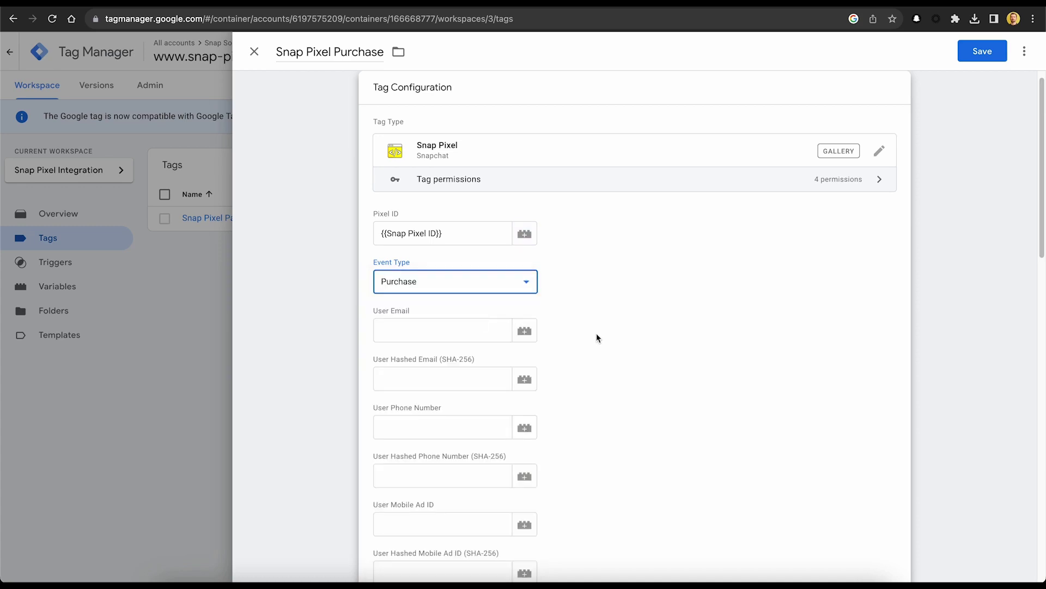
# Fill User Email and User Phone Number with their matching variables.
pyautogui.click(532, 337)
pyautogui.click(490, 394)
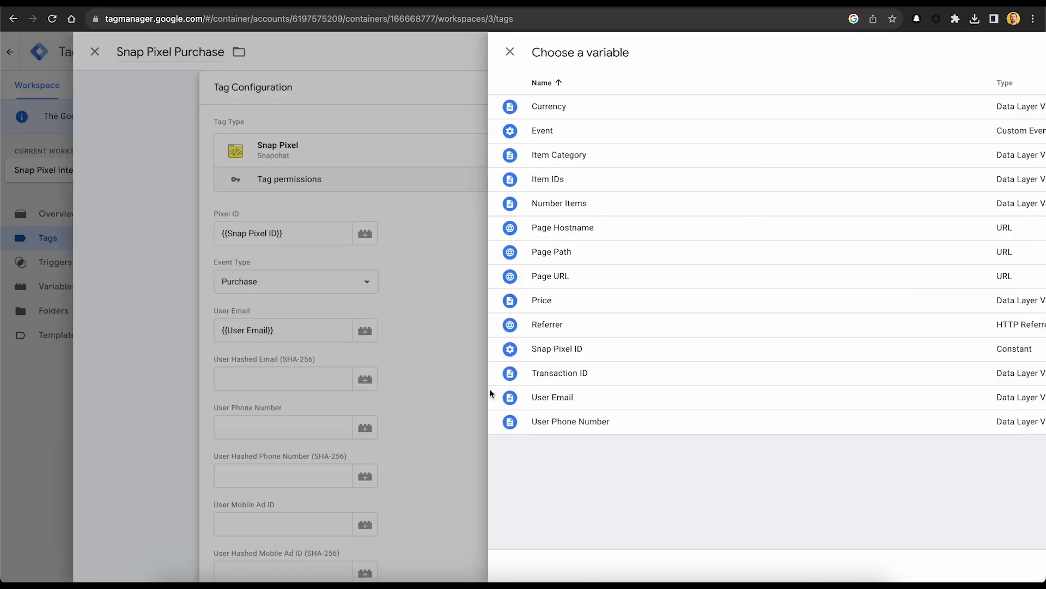
pyautogui.scroll(-3, 534, 390)
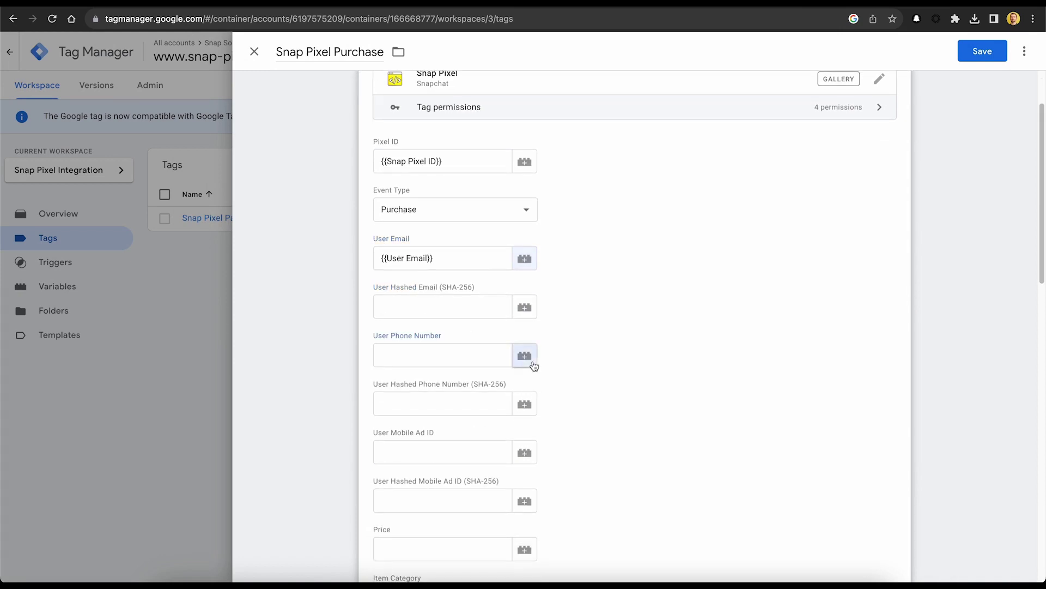
pyautogui.click(526, 361)
pyautogui.click(522, 419)
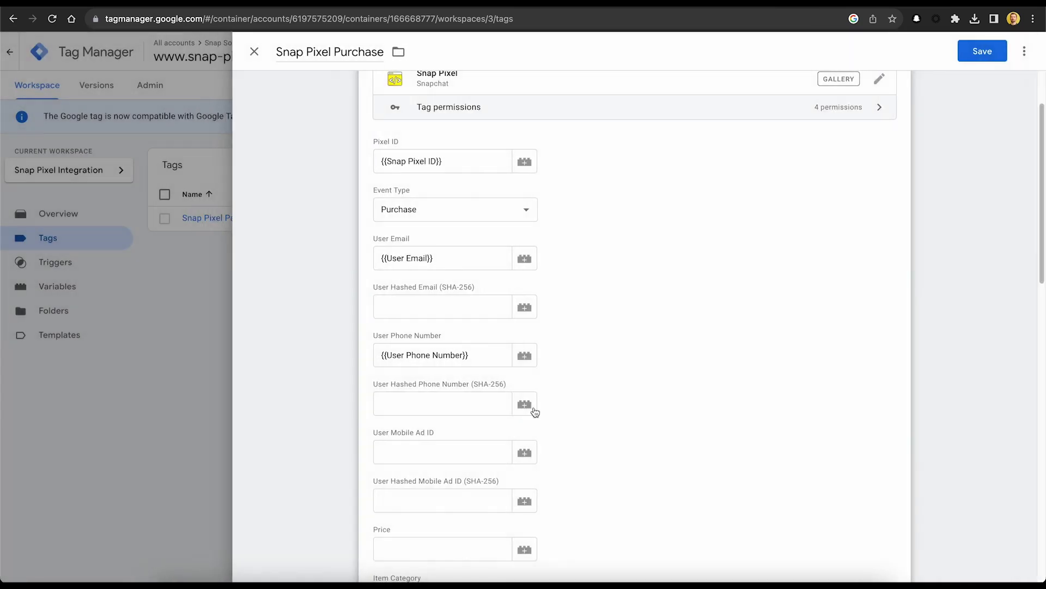
# Map the Price, Item Category and Item IDs fields to their matching variables.
pyautogui.scroll(-1, 658, 425)
pyautogui.scroll(-5, 657, 425)
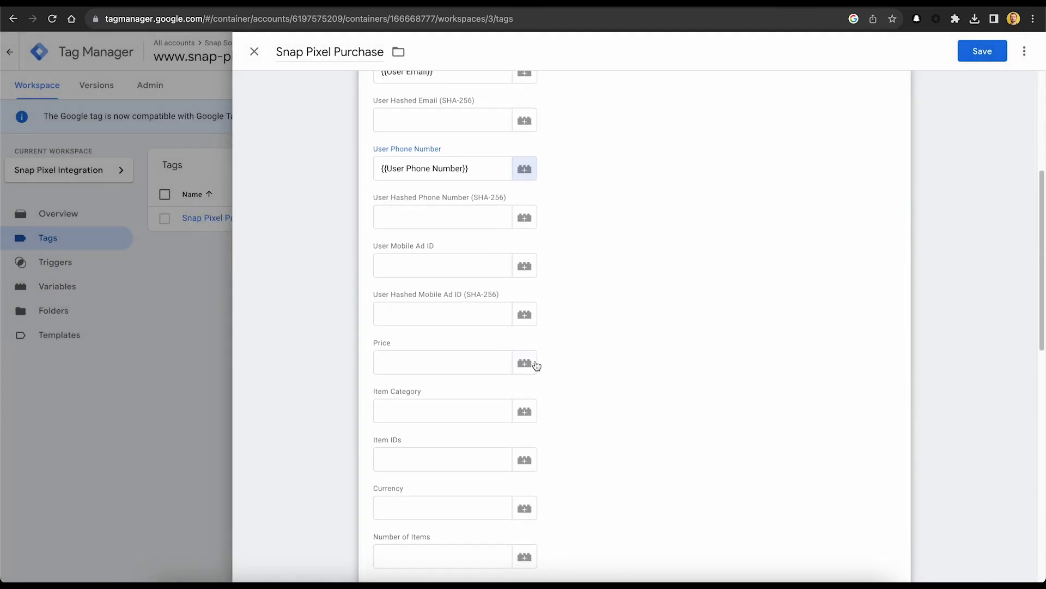
pyautogui.click(535, 364)
pyautogui.click(495, 305)
pyautogui.scroll(-4, 658, 385)
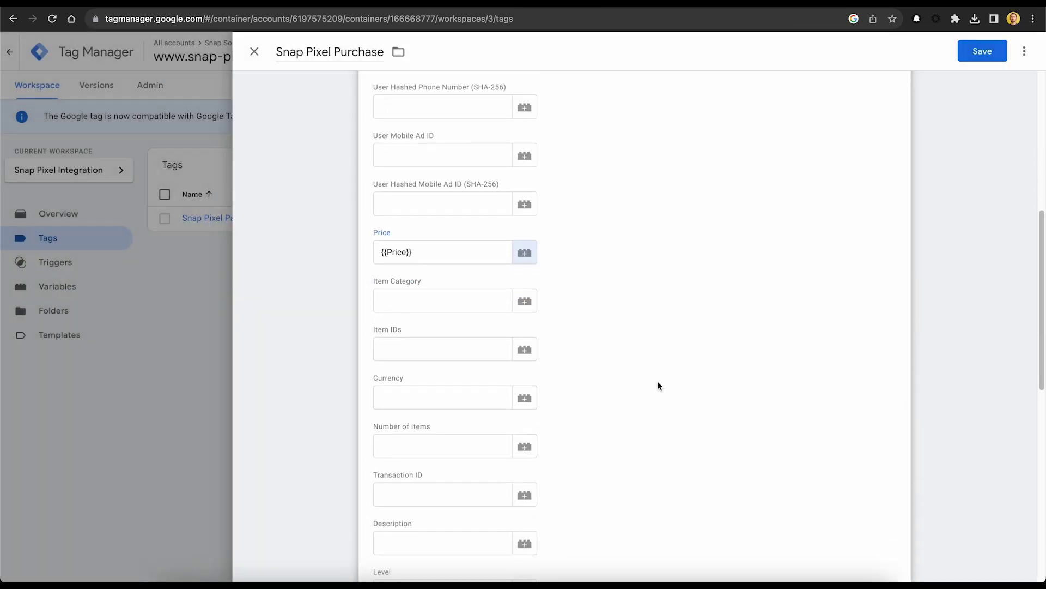
pyautogui.click(525, 302)
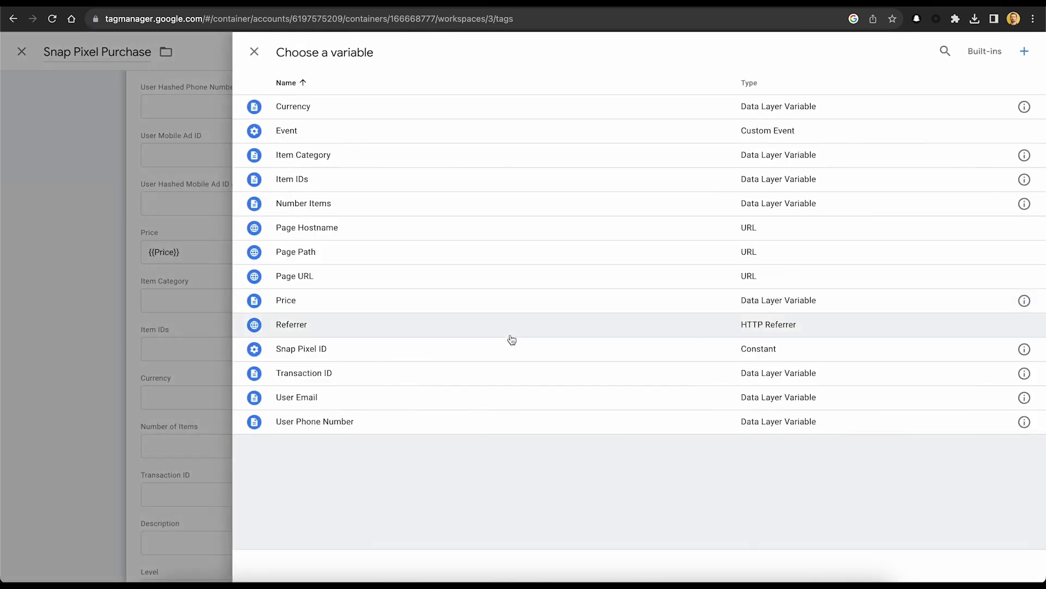
pyautogui.click(491, 156)
pyautogui.scroll(-1, 531, 382)
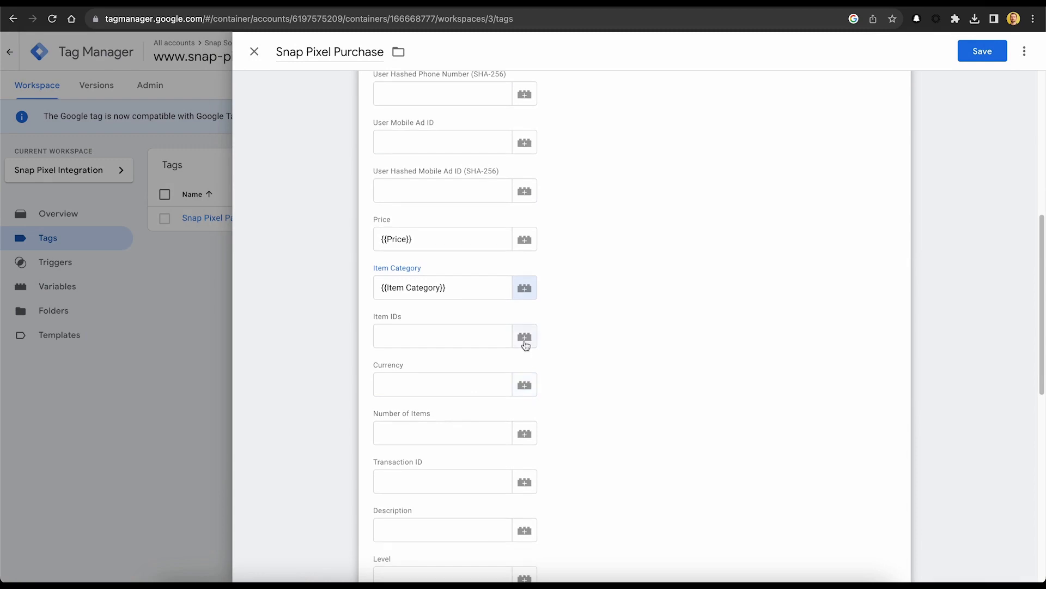
pyautogui.click(523, 335)
pyautogui.click(434, 181)
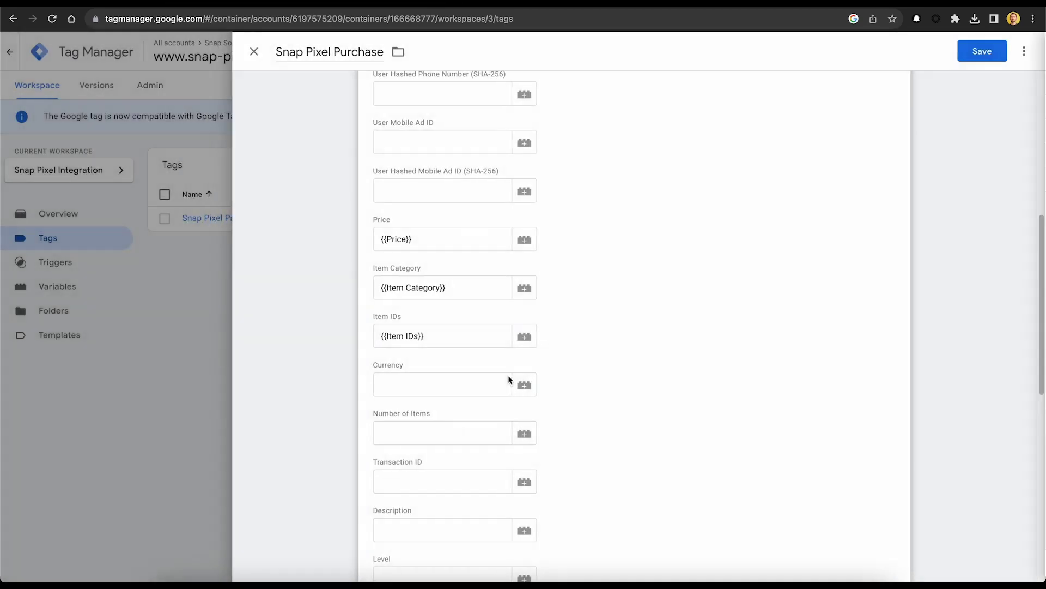
# Map Currency, Number of Items and Transaction ID to the Currency, Number Items and Transaction ID variables.
pyautogui.click(520, 367)
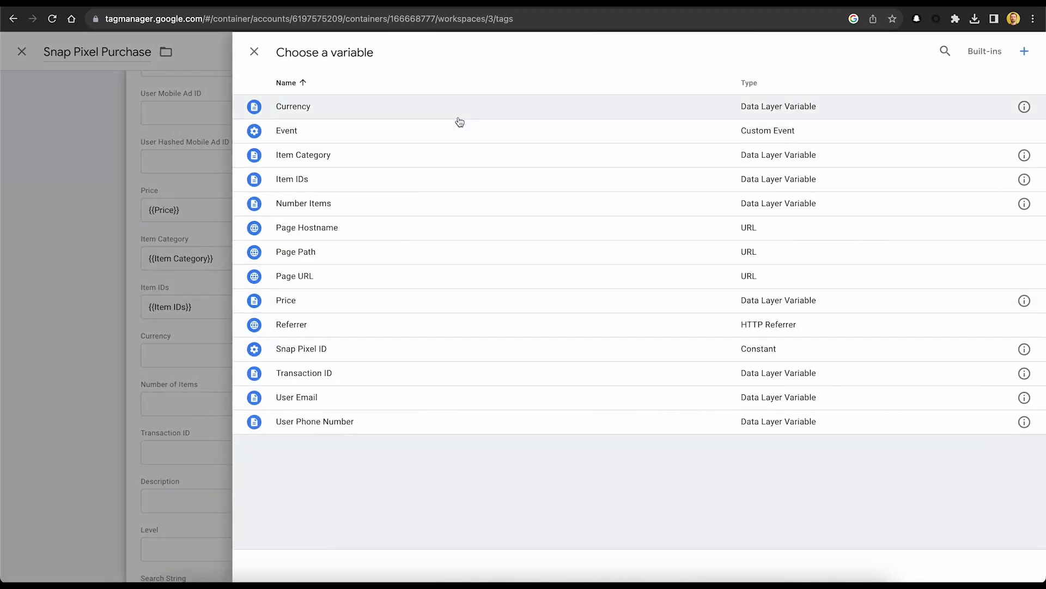
pyautogui.click(457, 115)
pyautogui.scroll(-1, 523, 357)
pyautogui.click(524, 380)
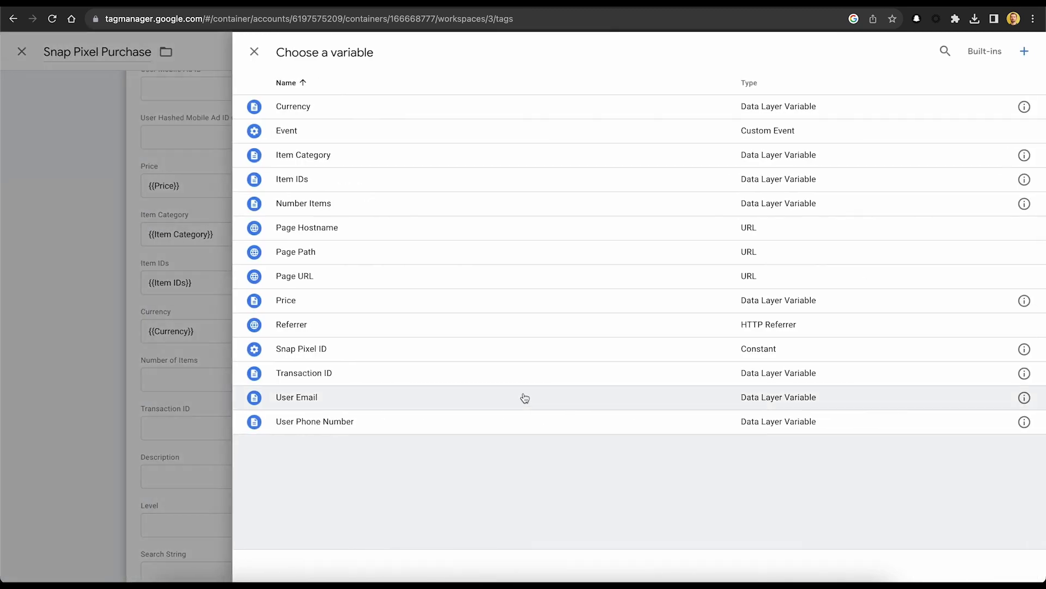
pyautogui.click(452, 203)
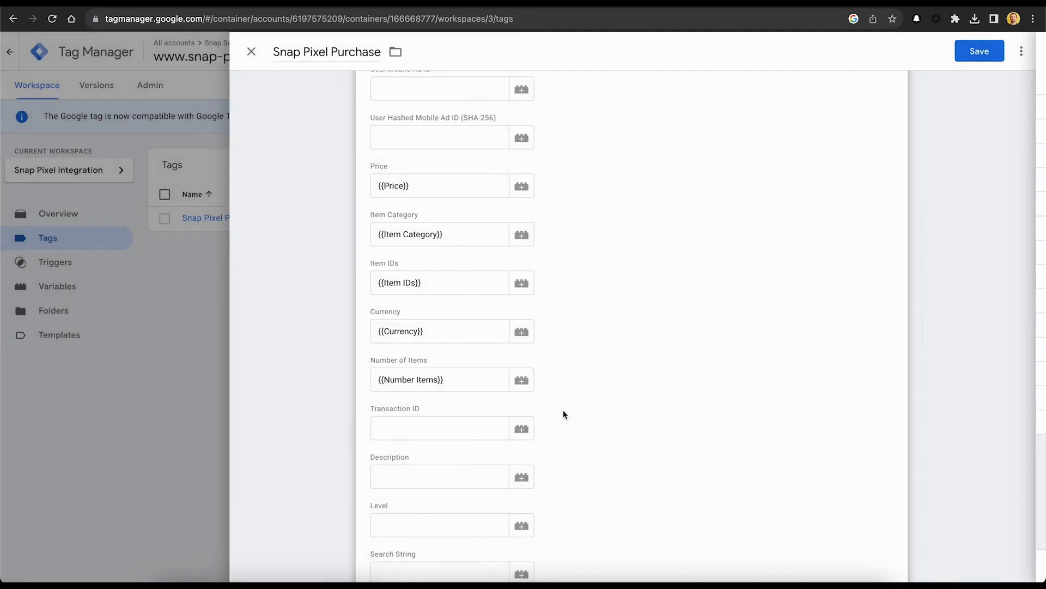
pyautogui.click(524, 392)
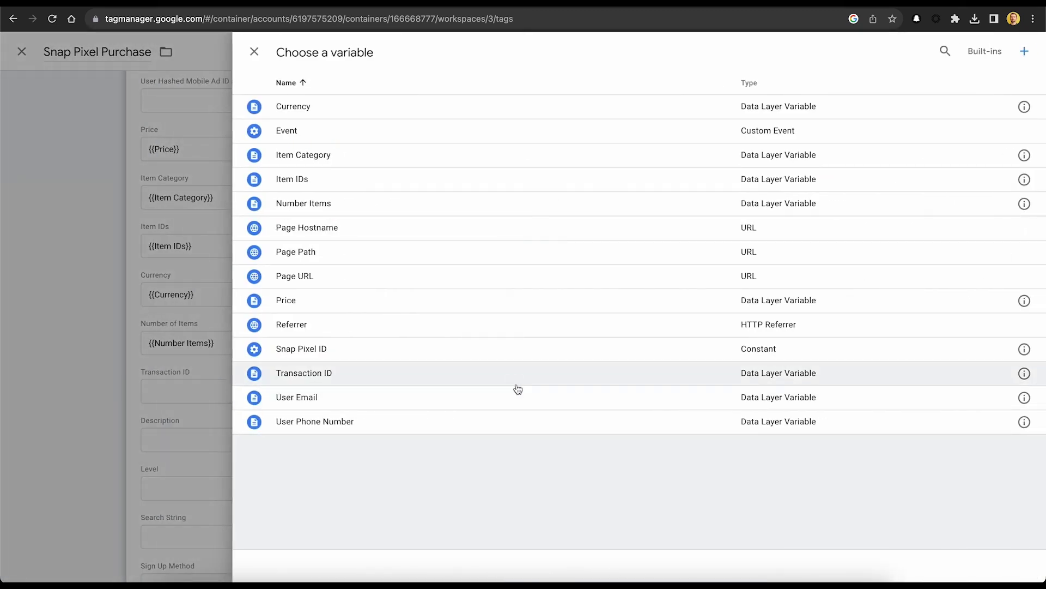
pyautogui.click(515, 377)
pyautogui.scroll(-5, 670, 431)
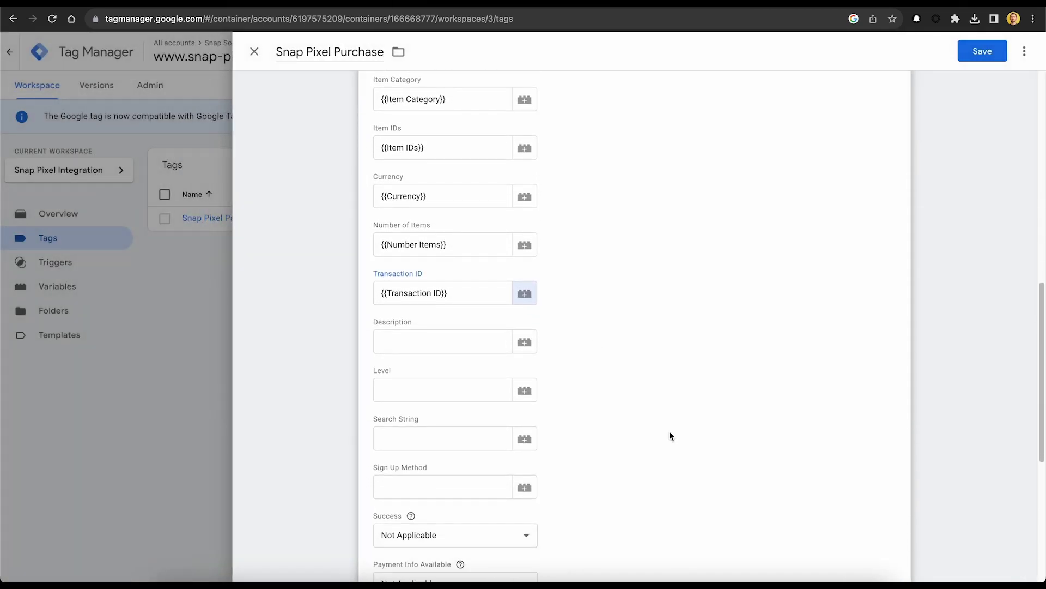
pyautogui.scroll(-5, 656, 425)
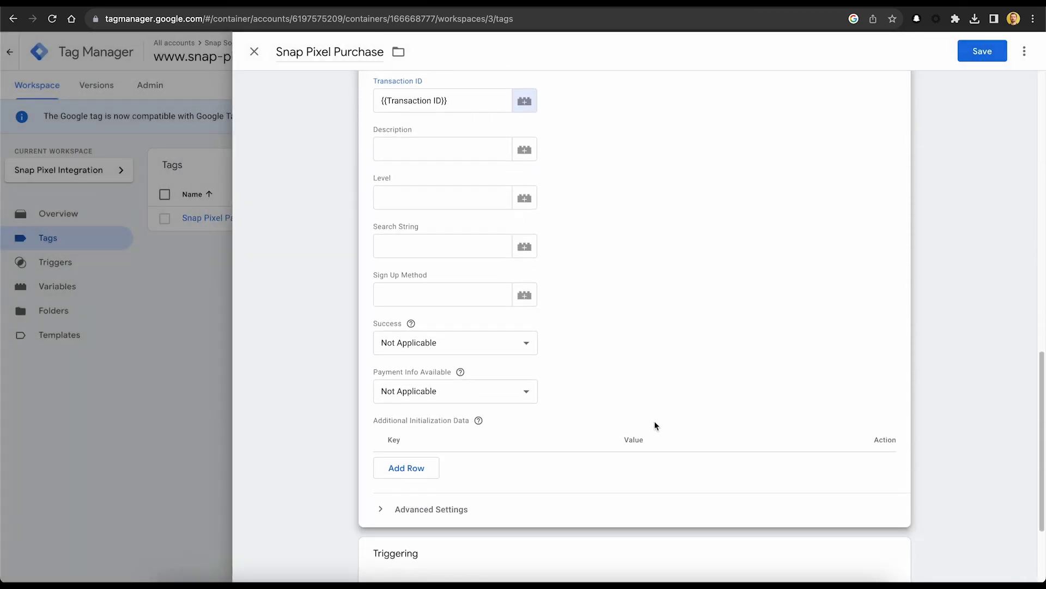
pyautogui.scroll(-2, 656, 425)
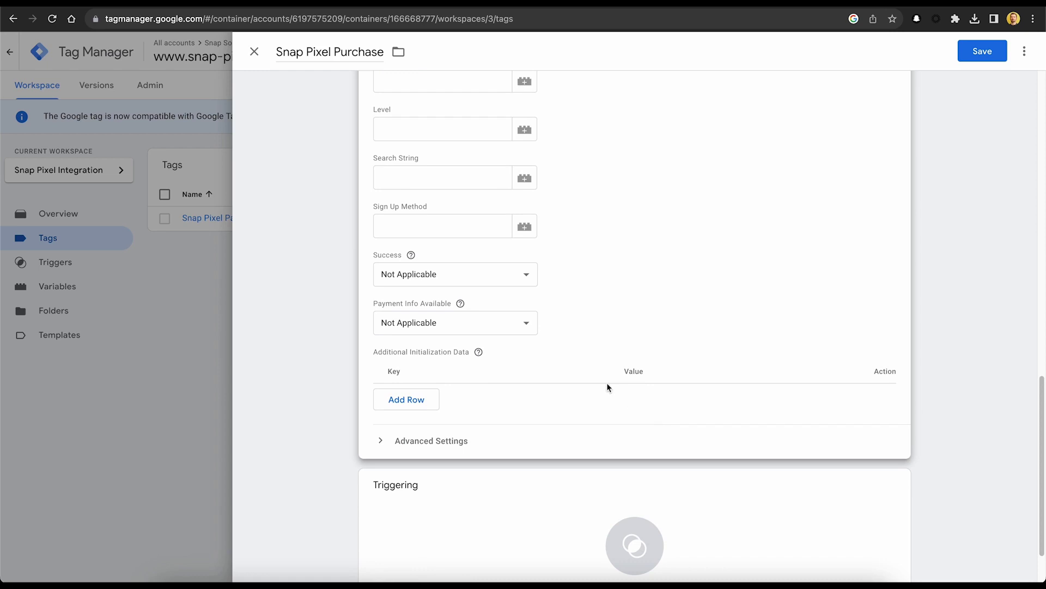
pyautogui.scroll(-3, 607, 388)
# Attach Purchase Trigger to the Snap Pixel Purchase tag and save the tag.
pyautogui.click(842, 435)
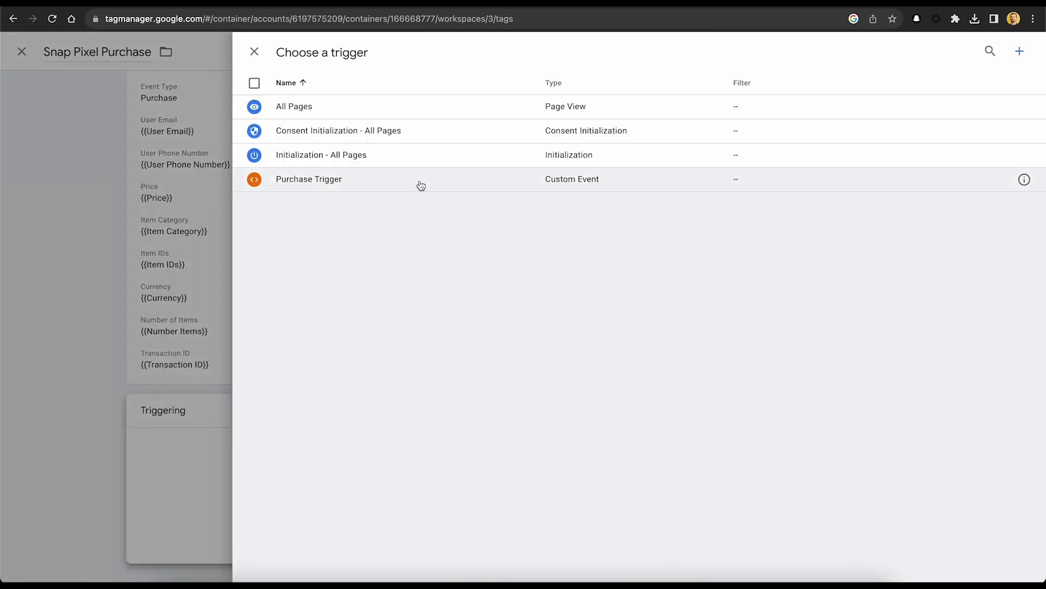
pyautogui.click(420, 185)
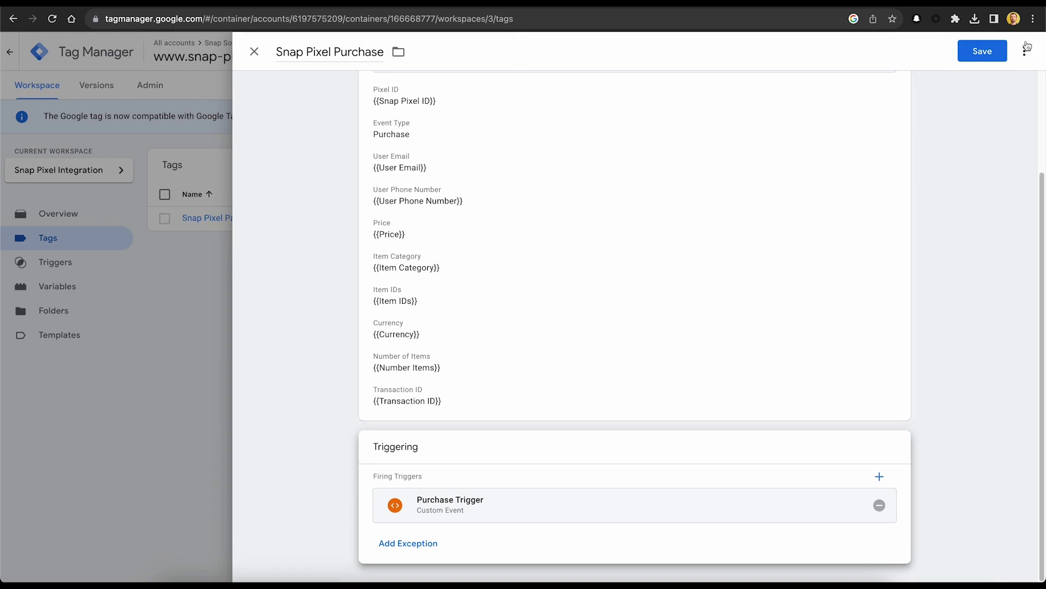
pyautogui.click(993, 48)
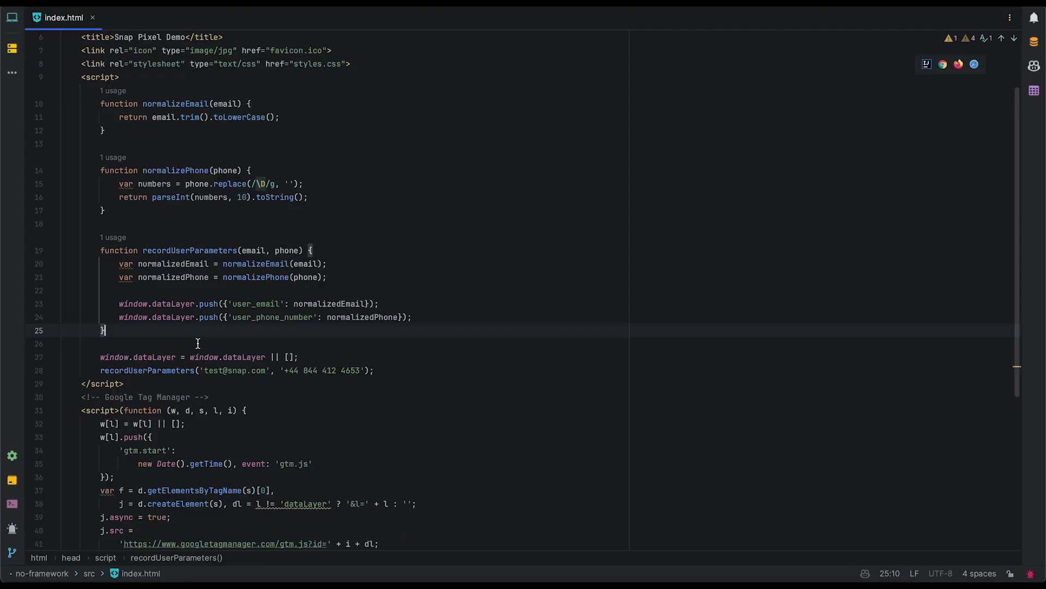
# Add an onClickPurchase function that calls window.dataLayer.push with the pasted purchase event object.
pyautogui.press('Return')
pyautogui.press('Return')
pyautogui.write('function')
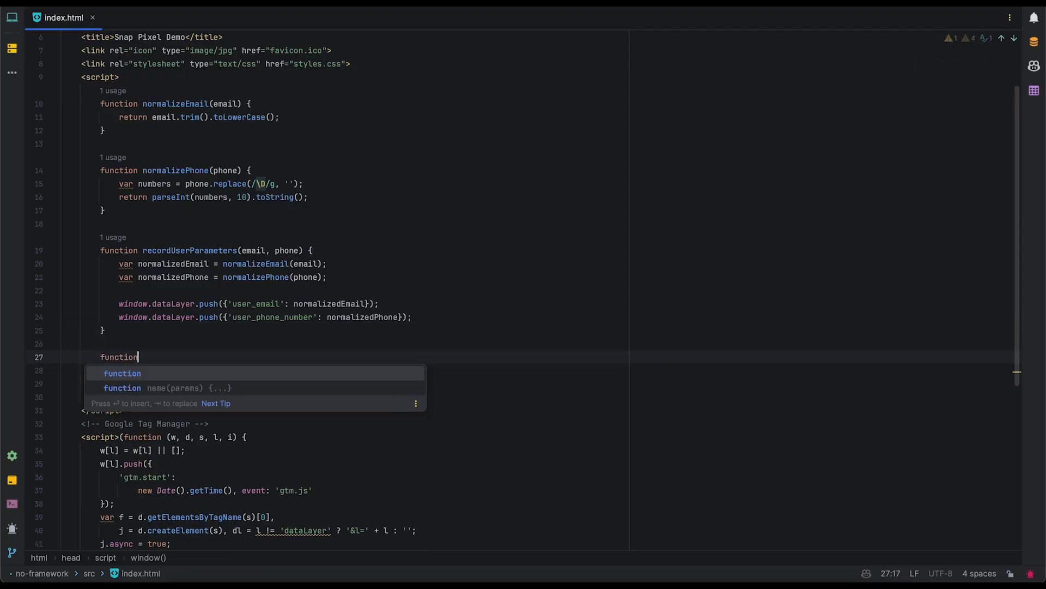
pyautogui.press('Down')
pyautogui.press('Return')
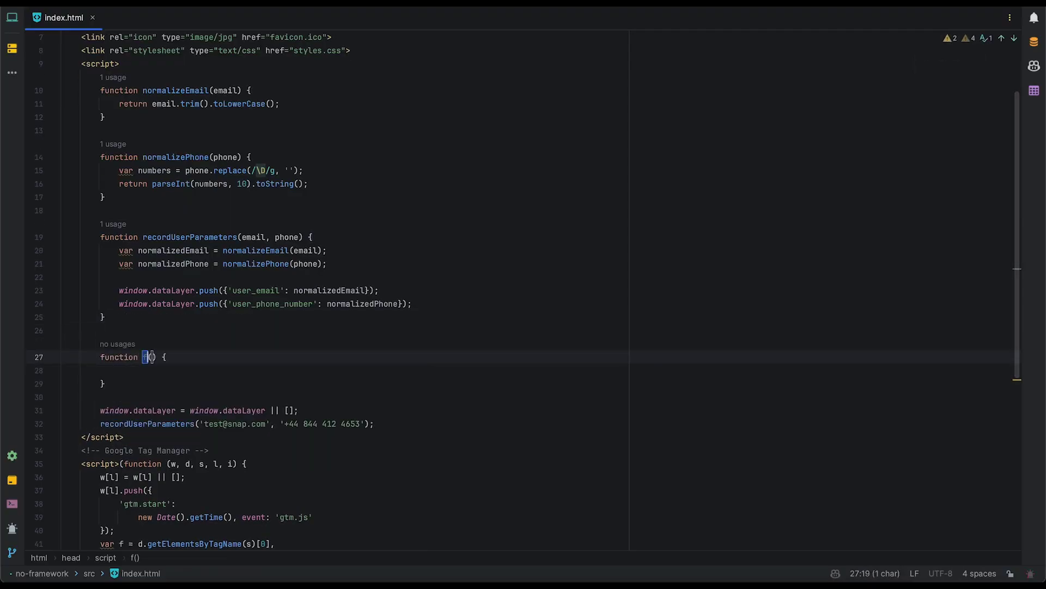
pyautogui.write('onClickPu')
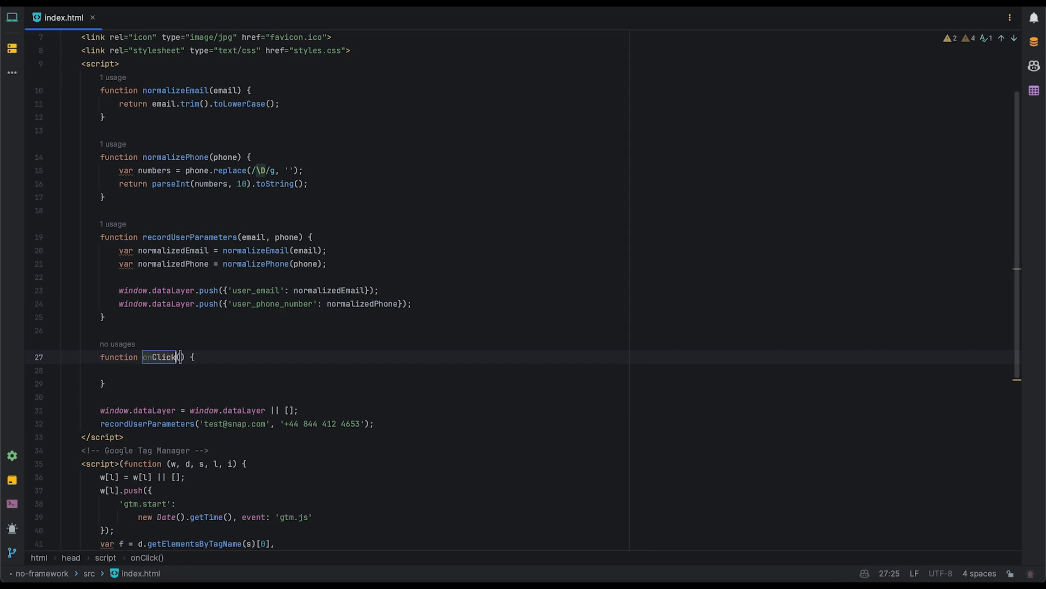
pyautogui.write('rchase')
pyautogui.press('Tab')
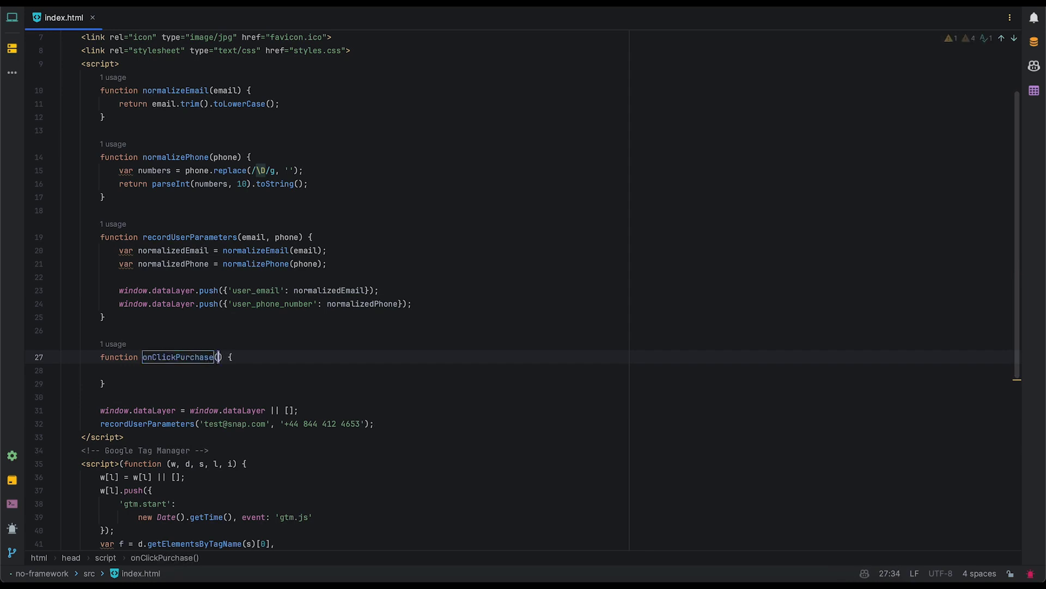
pyautogui.press('Tab')
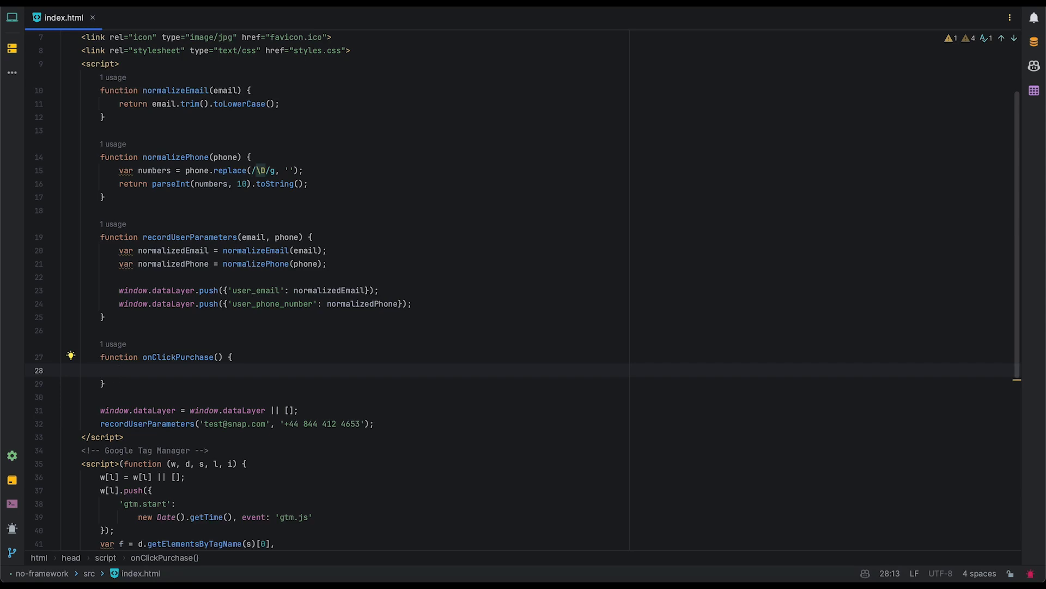
pyautogui.write('window.da')
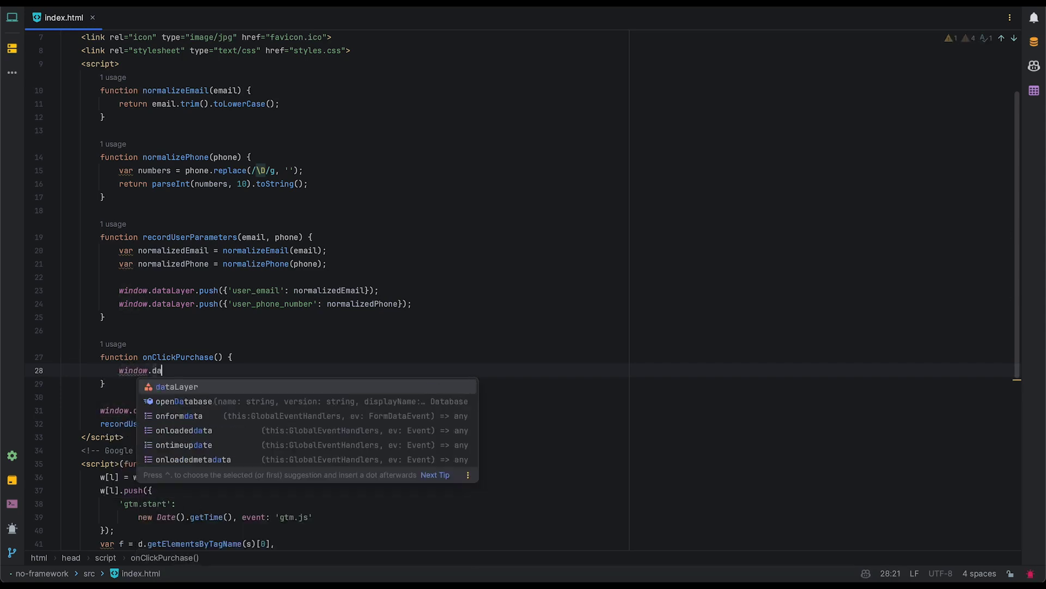
pyautogui.press('Return')
pyautogui.write('.p')
pyautogui.press('Return')
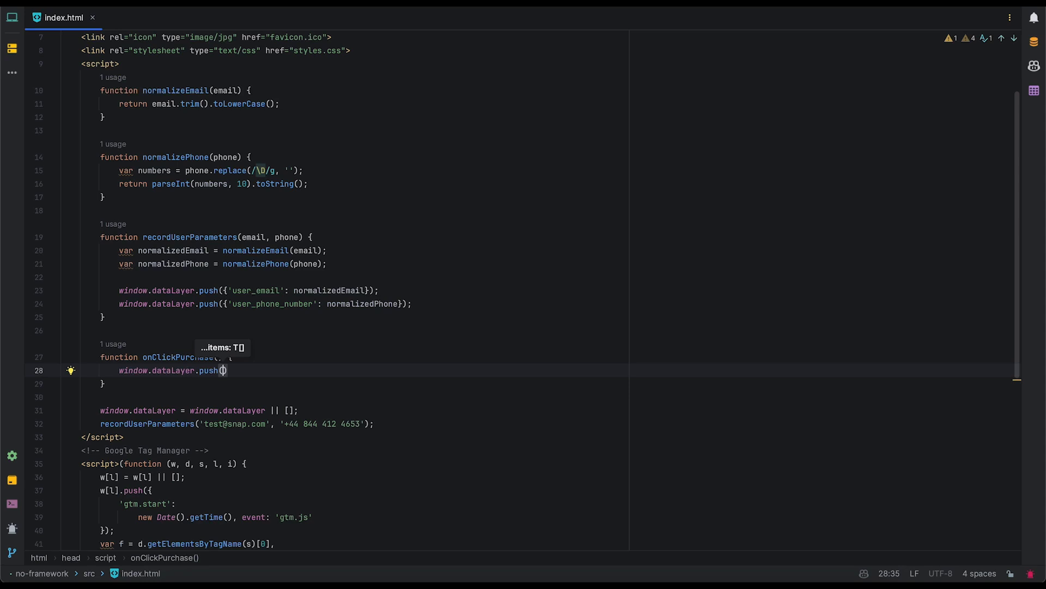
pyautogui.write("{     'event': 'purchase',     'transaction_id': '45678',     'item_ids': '12345',     'item_category': 'Apparel',     'number_items': '1',     'price': '9.99',     'currency': 'USD' }")
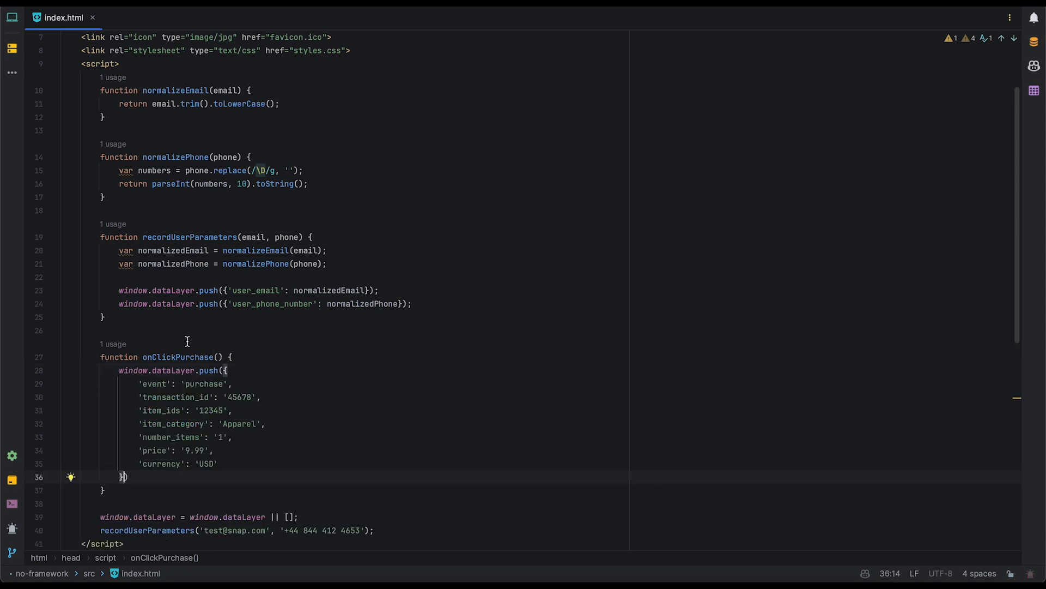
# Review the object's keys: event purchase, transaction_id, item_ids, item_category, number_items, price, currency.
pyautogui.scroll(-2, 187, 341)
pyautogui.click(162, 327)
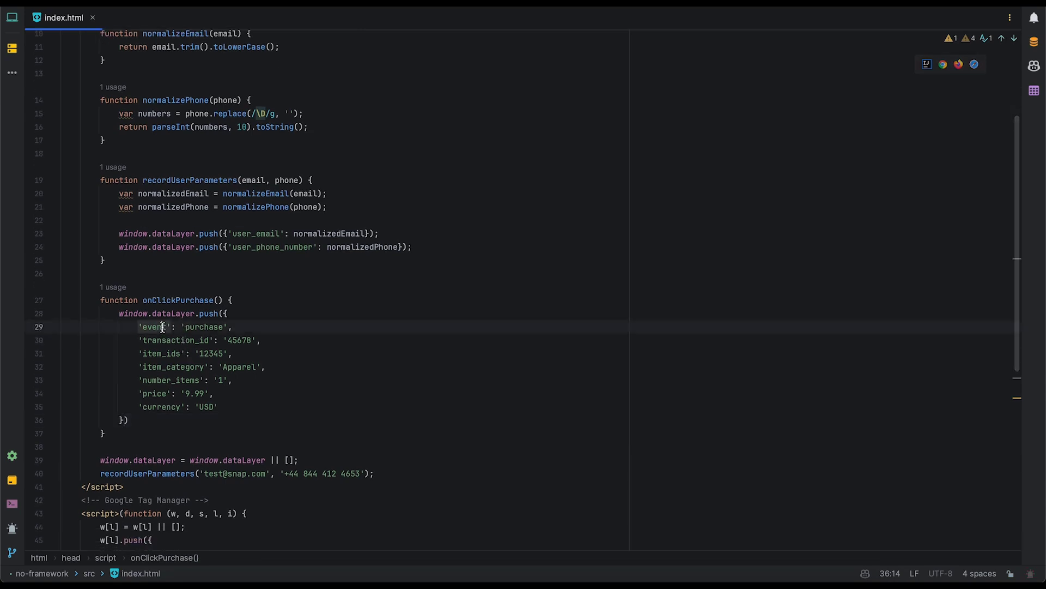
pyautogui.doubleClick(162, 327)
pyautogui.doubleClick(194, 327)
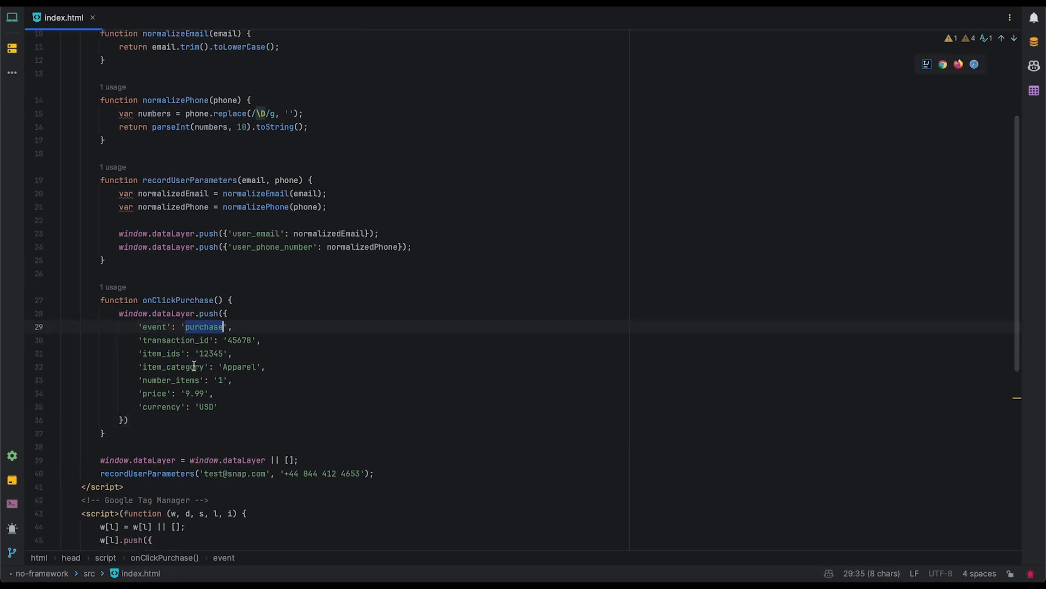
pyautogui.doubleClick(167, 340)
pyautogui.doubleClick(165, 353)
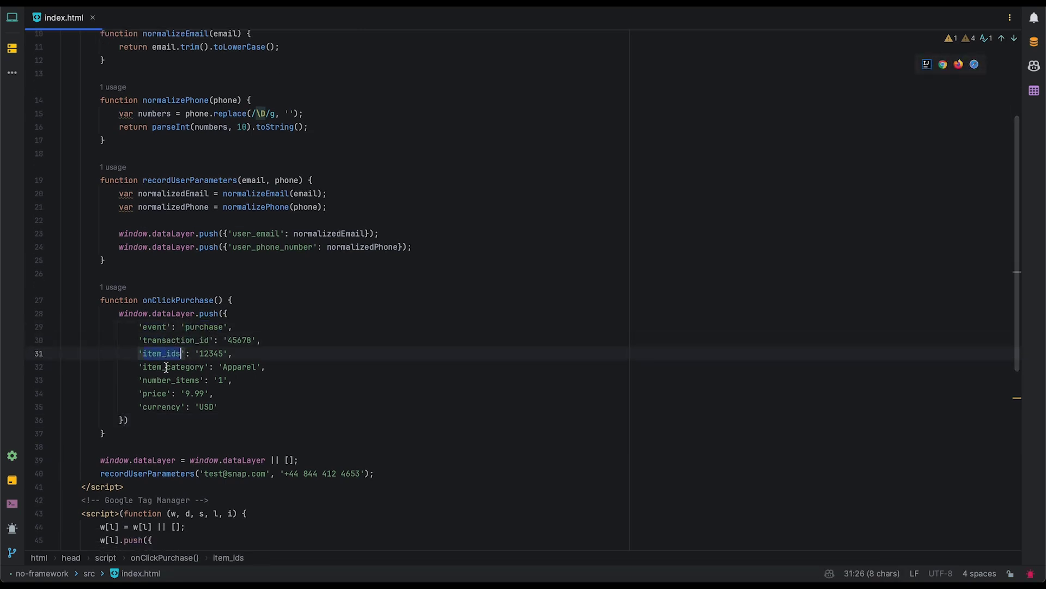
pyautogui.doubleClick(166, 366)
pyautogui.doubleClick(165, 380)
pyautogui.doubleClick(166, 393)
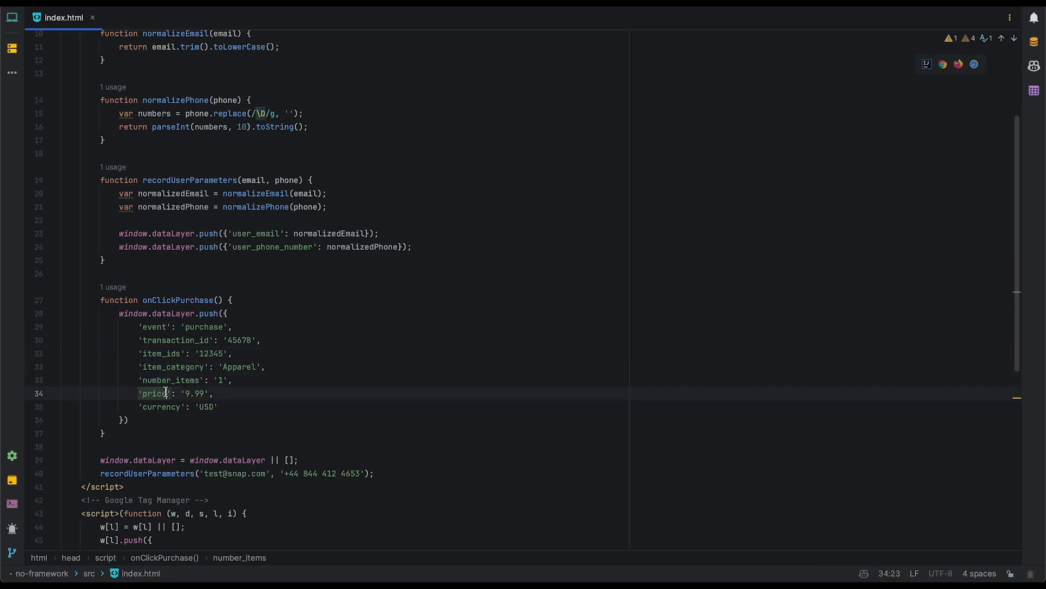
pyautogui.doubleClick(163, 406)
pyautogui.doubleClick(146, 393)
# Confirm the Purchase button's onclick attribute calls onClickPurchase().
pyautogui.scroll(-1, 146, 392)
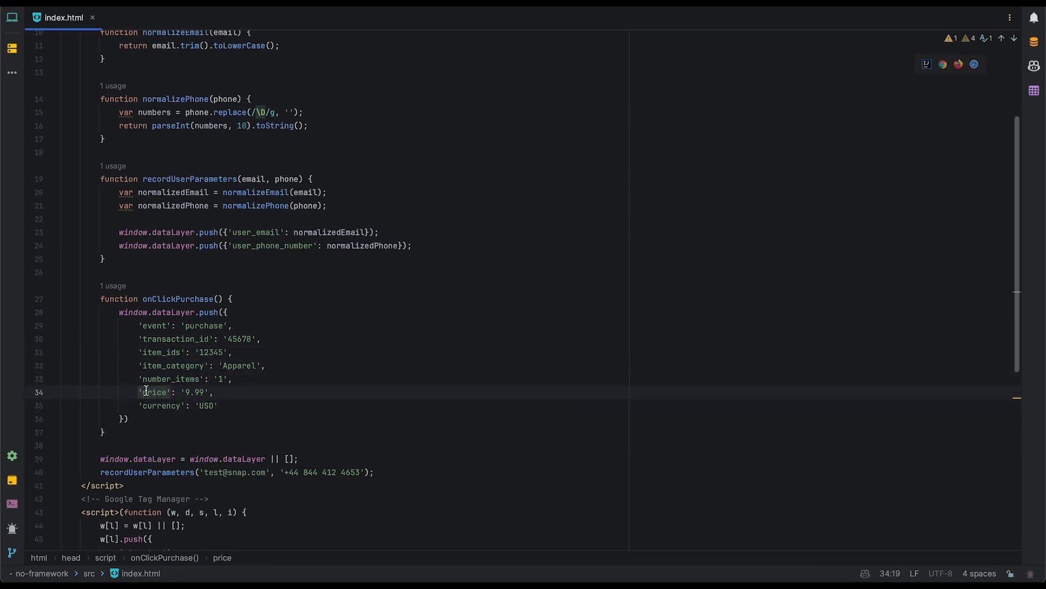
pyautogui.scroll(-10, 147, 390)
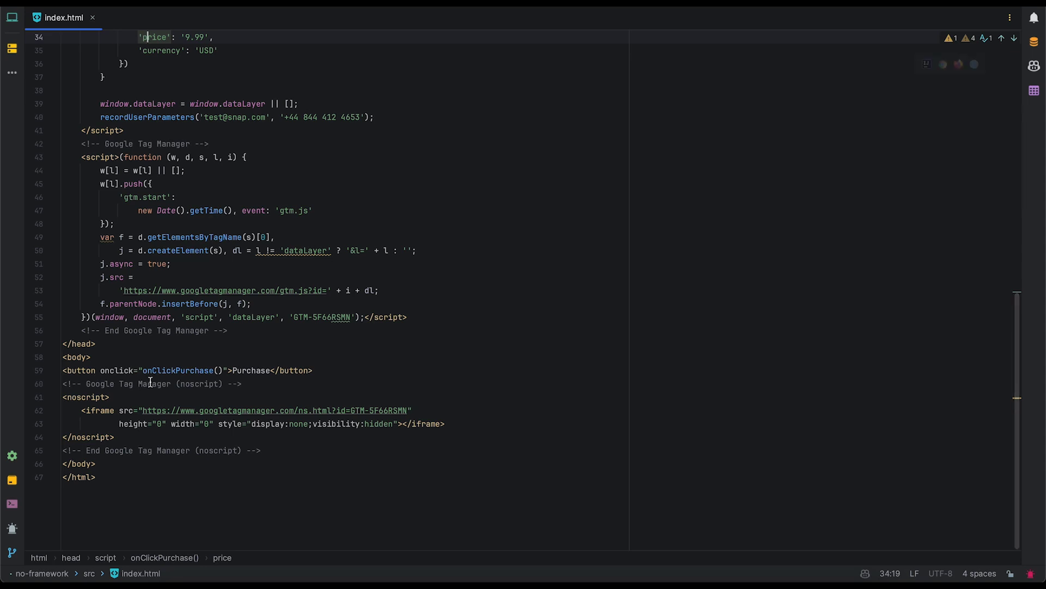
pyautogui.doubleClick(164, 371)
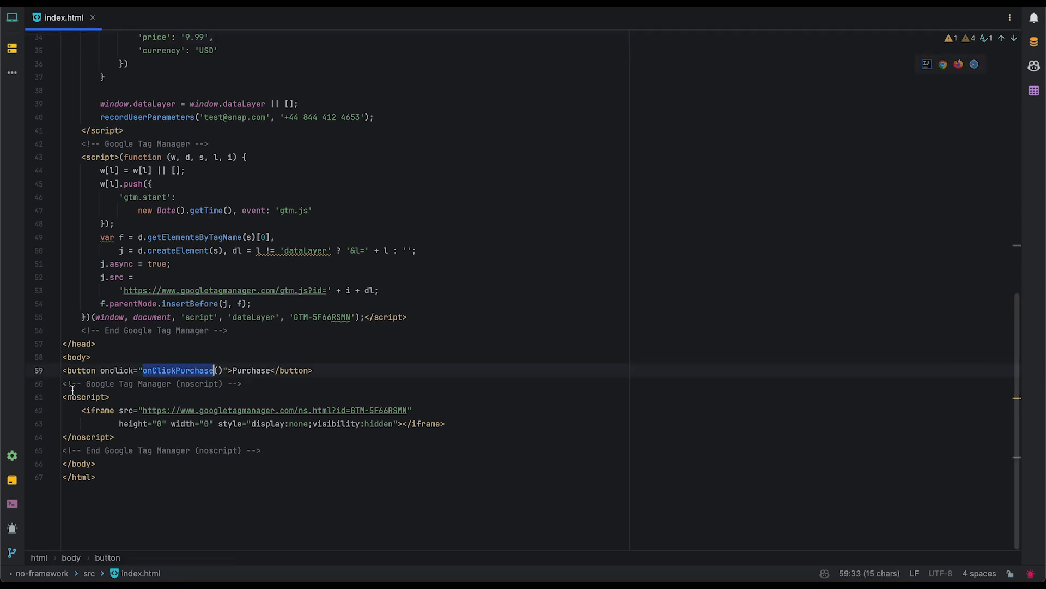
pyautogui.moveTo(172, 375)
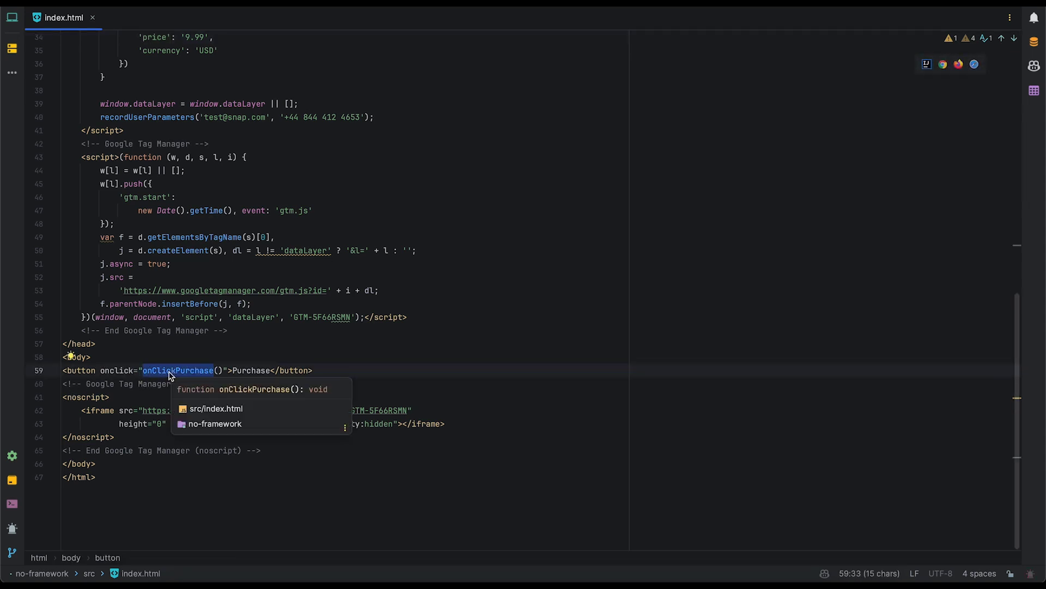
pyautogui.moveTo(224, 371); pyautogui.dragTo(143, 372)
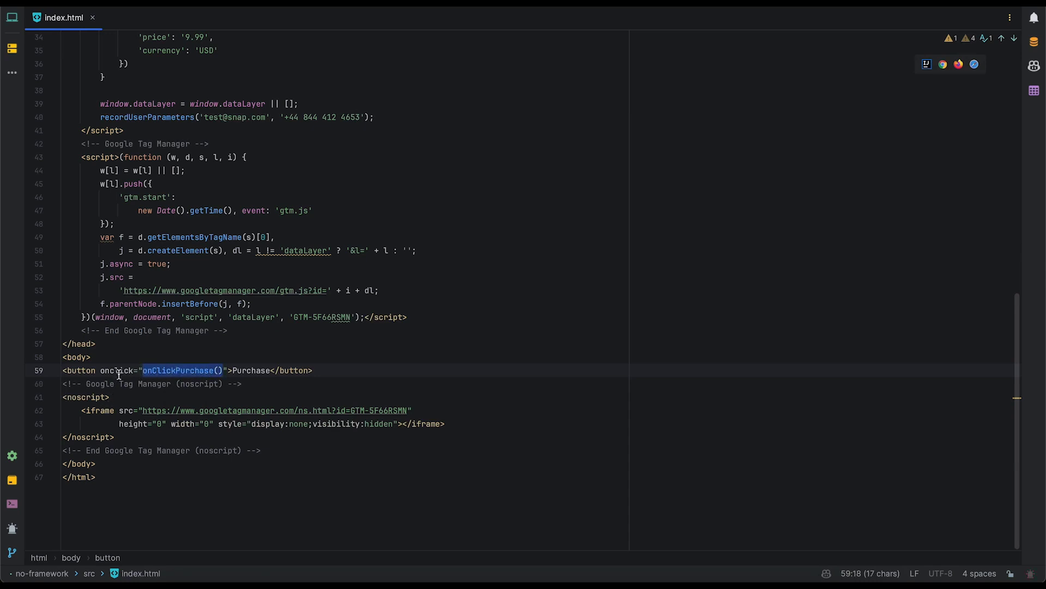
pyautogui.doubleClick(119, 375)
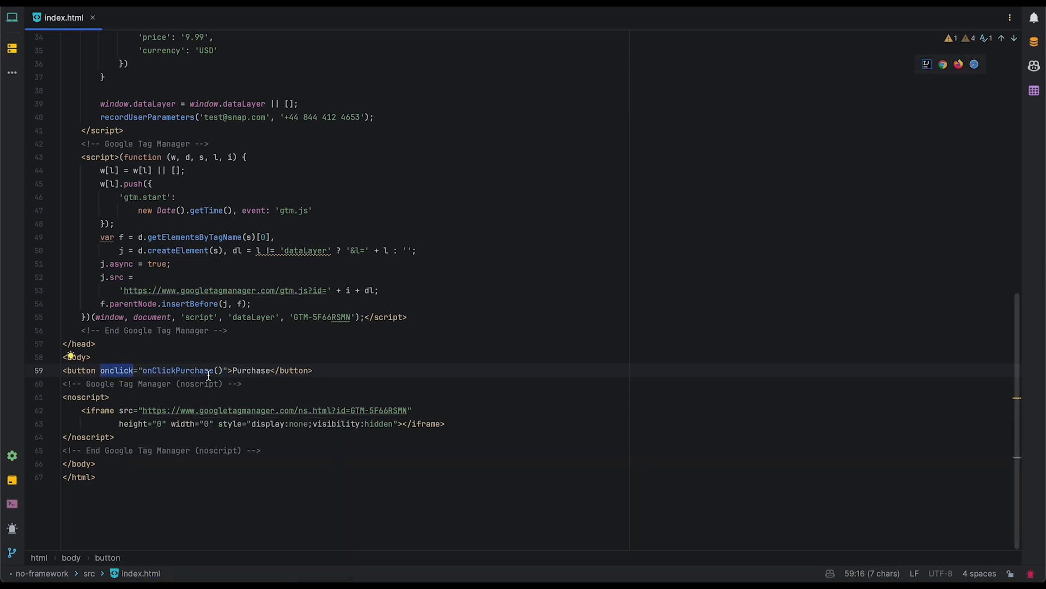
pyautogui.scroll(8, 213, 327)
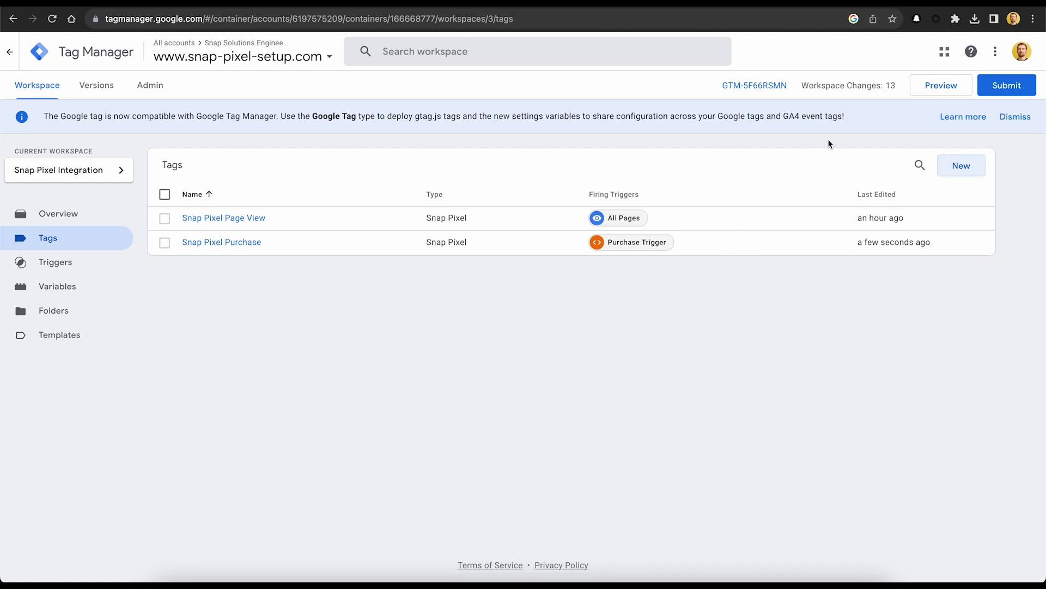
pyautogui.click(925, 86)
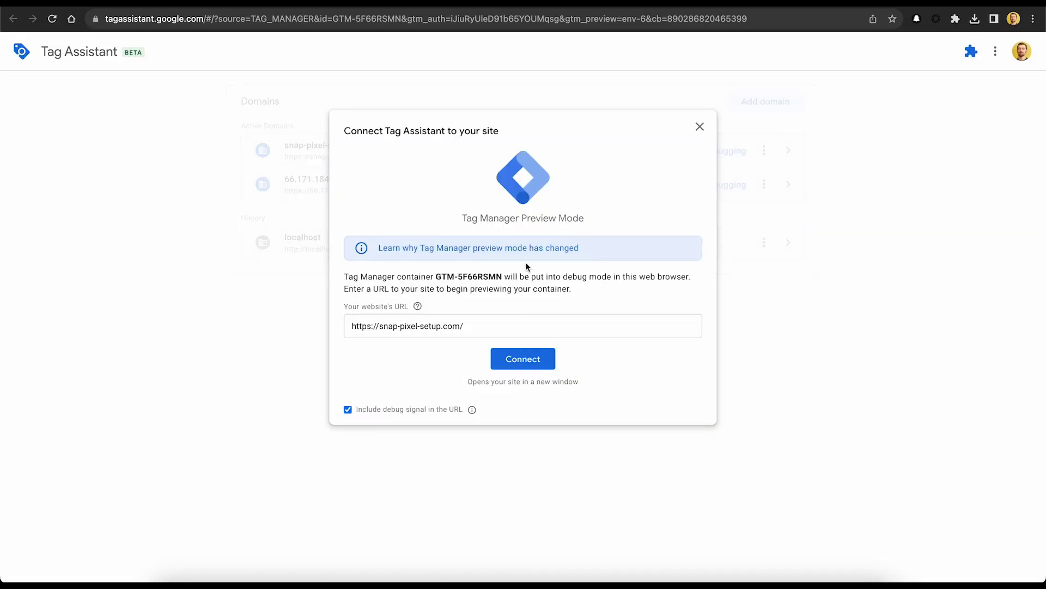
pyautogui.click(515, 364)
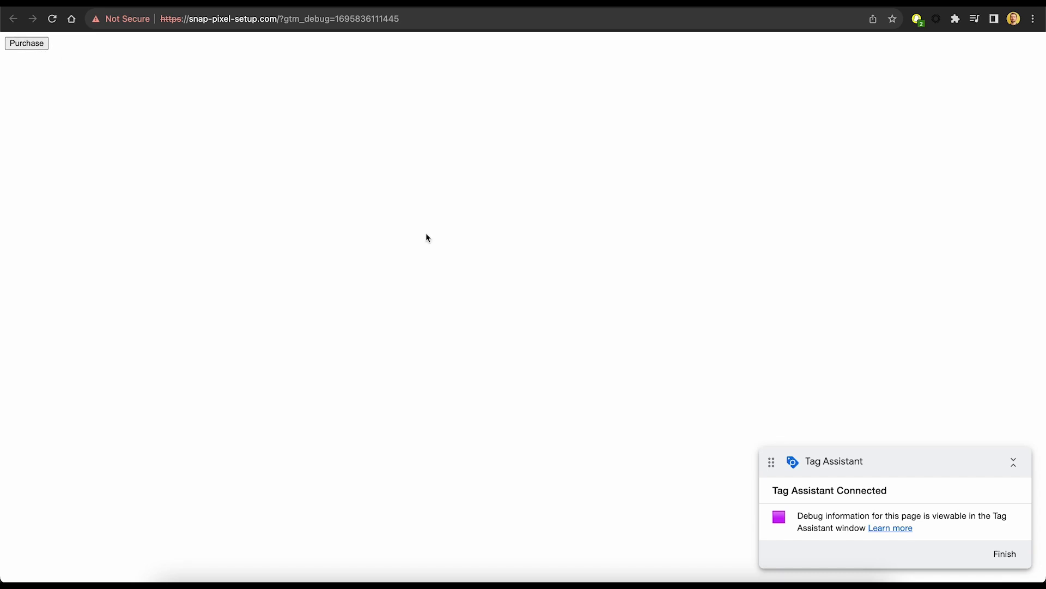
# In Snap Pixel Helper, inspect the Purchase event: transaction id 45678, price 9.99, currency USD.
pyautogui.click(918, 22)
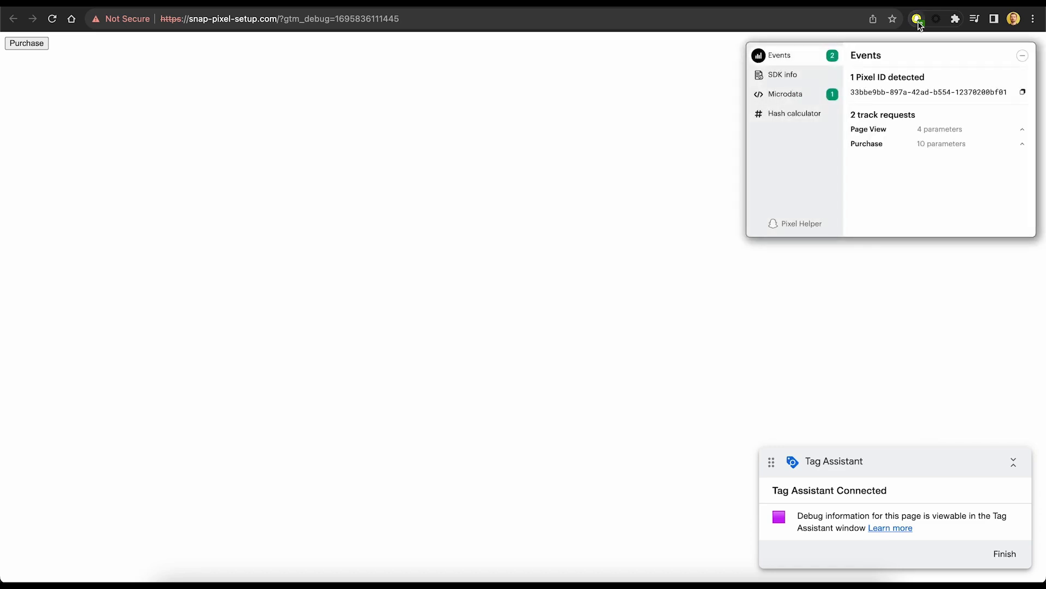
pyautogui.click(906, 143)
pyautogui.scroll(-1, 907, 185)
pyautogui.scroll(-1, 907, 185)
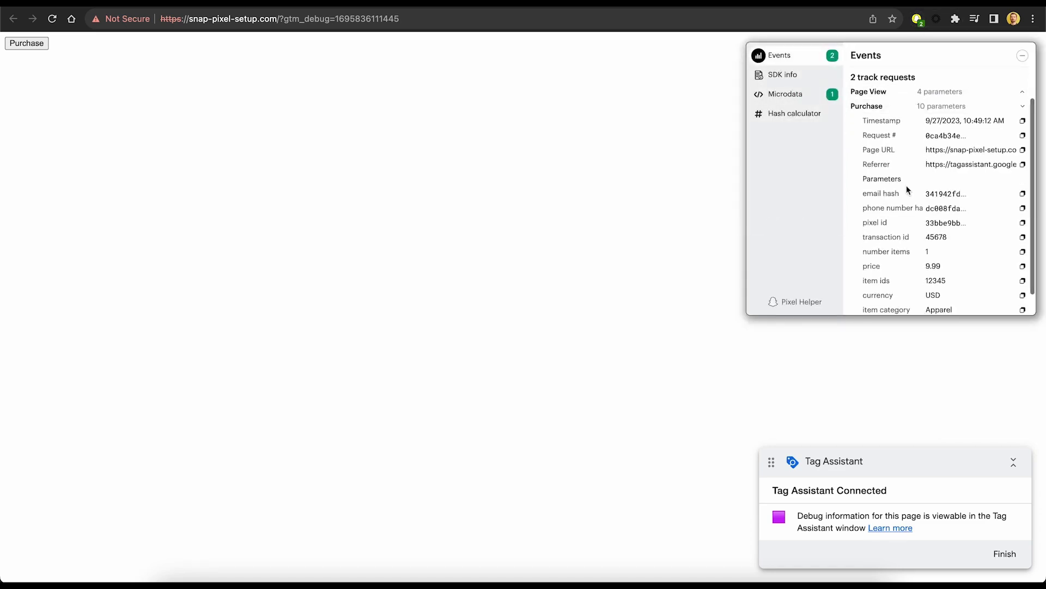
pyautogui.scroll(-1, 928, 224)
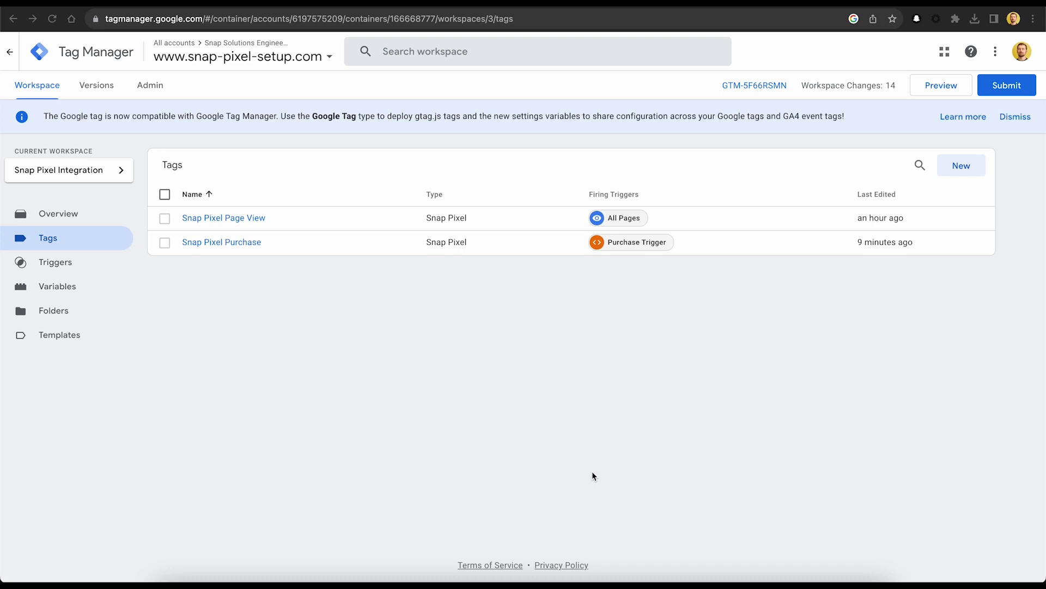
# Start a new trigger named 'Add to Cart Trigger'.
pyautogui.click(66, 268)
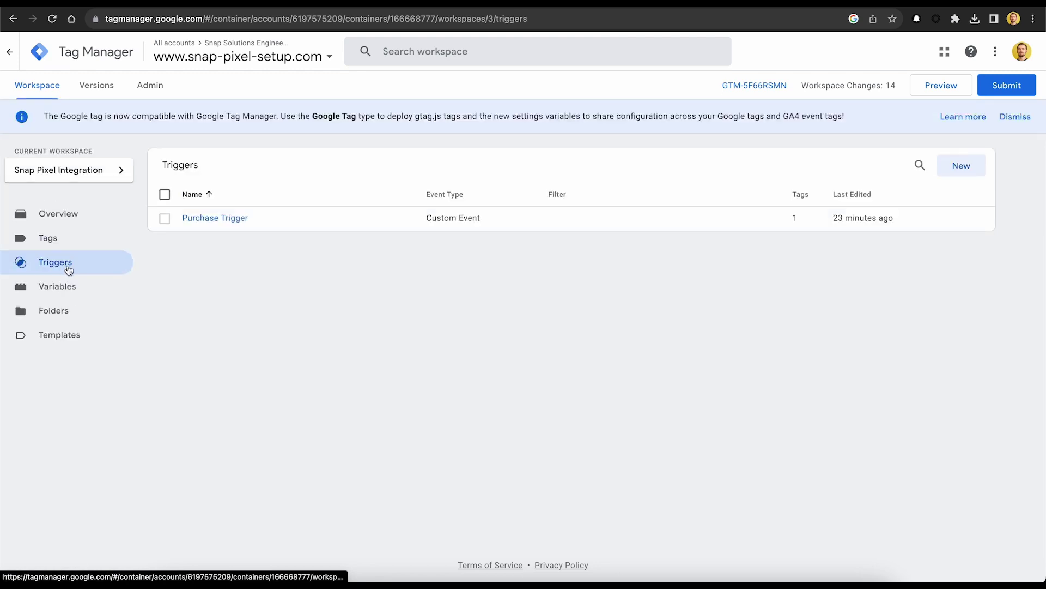
pyautogui.click(962, 165)
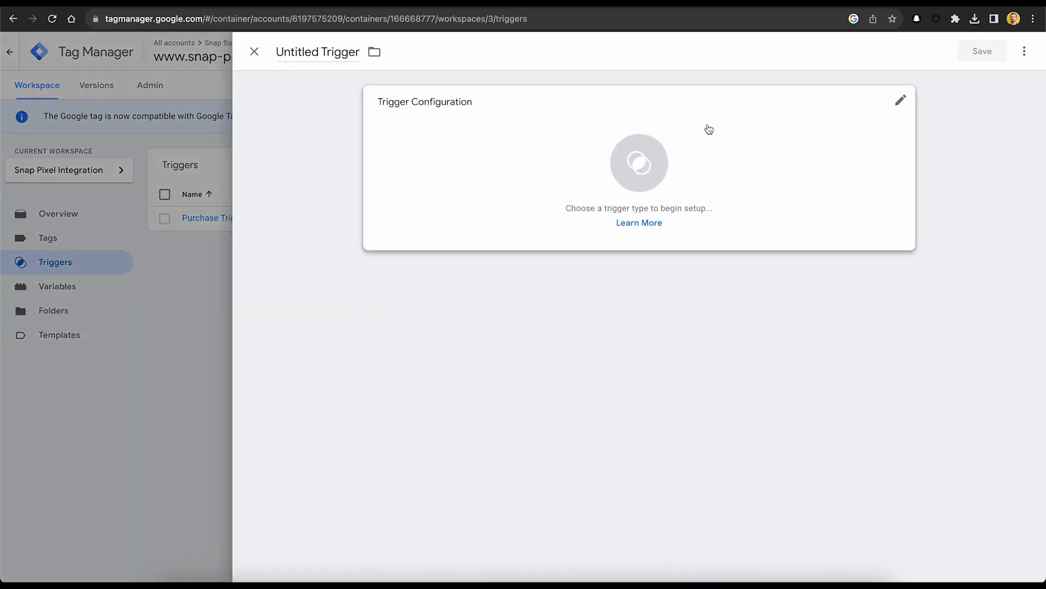
pyautogui.click(324, 47)
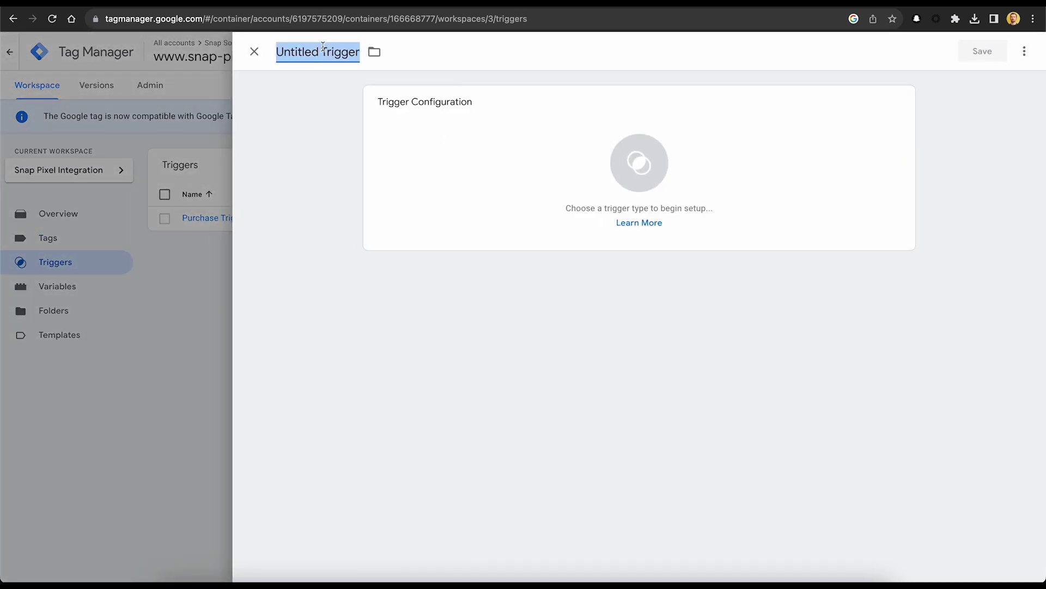
pyautogui.write('Add to Cart')
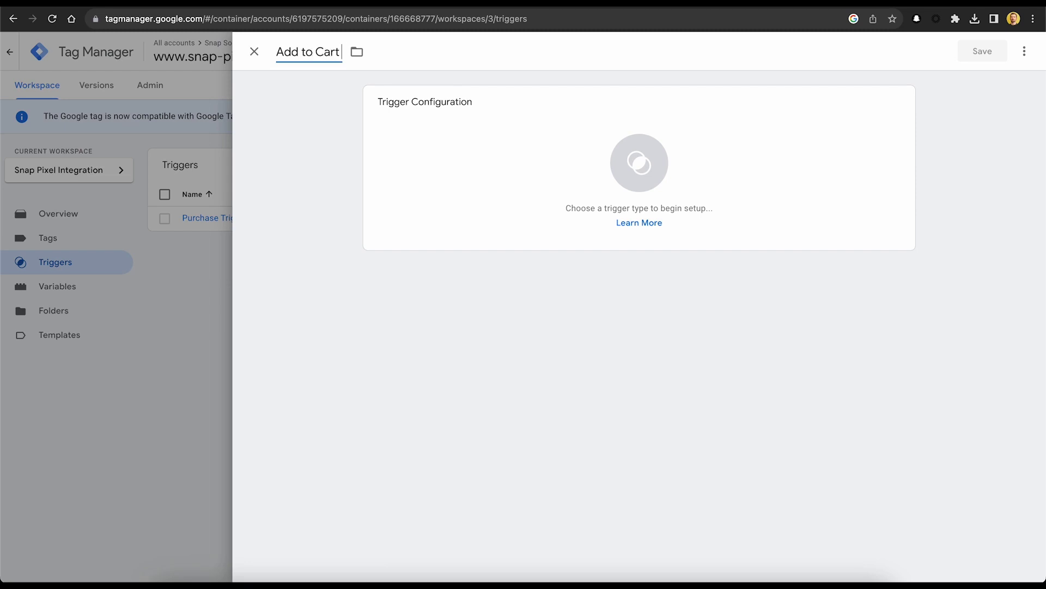
pyautogui.write(' Trigger')
# Make it a Custom Event trigger on add-to-cart and save it.
pyautogui.click(784, 164)
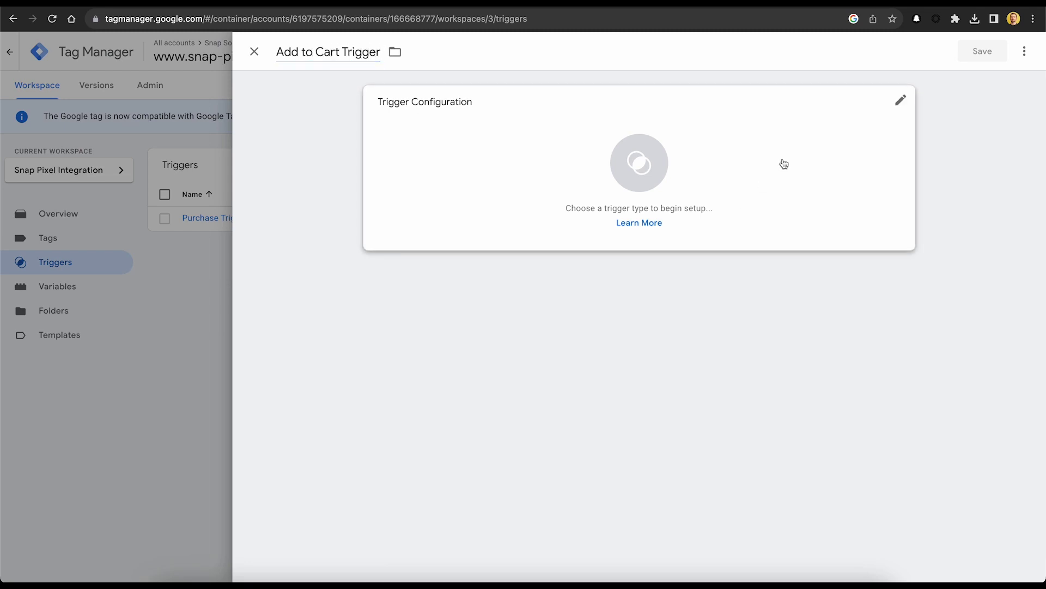
pyautogui.scroll(-3, 844, 408)
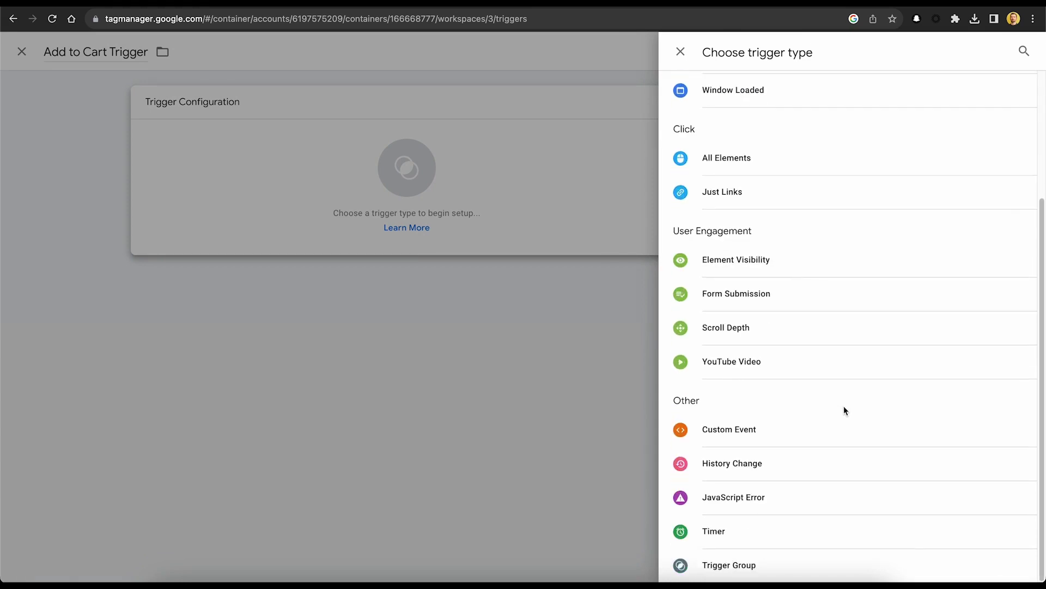
pyautogui.click(786, 427)
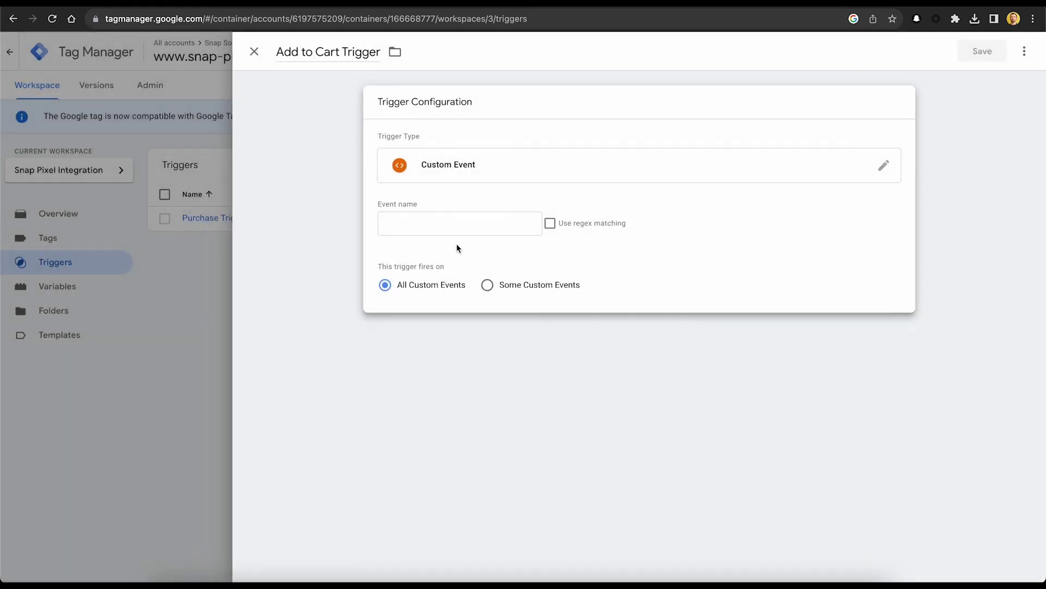
pyautogui.click(456, 228)
pyautogui.click(468, 277)
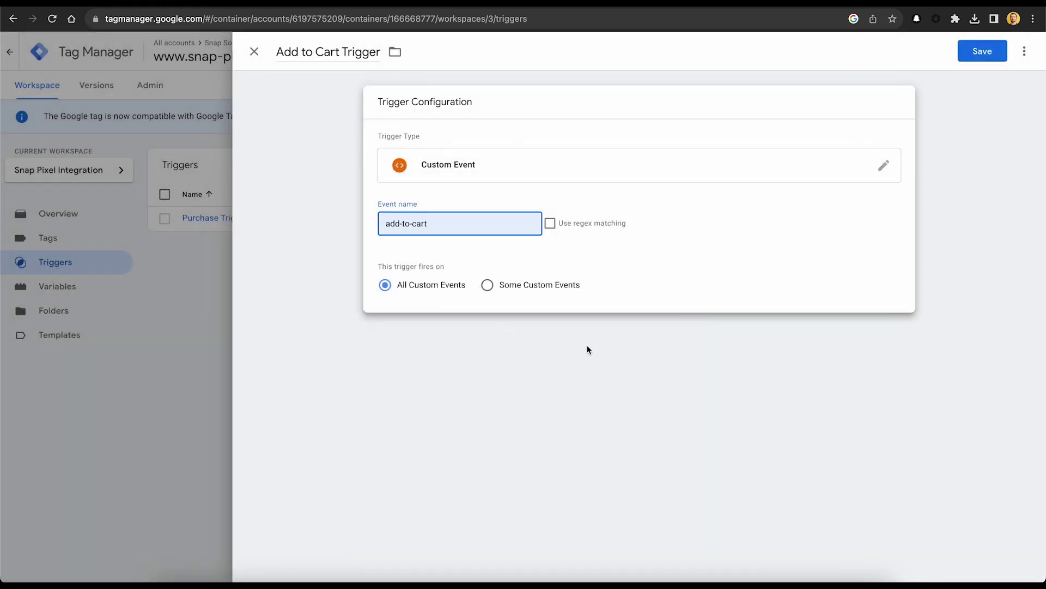
pyautogui.click(982, 53)
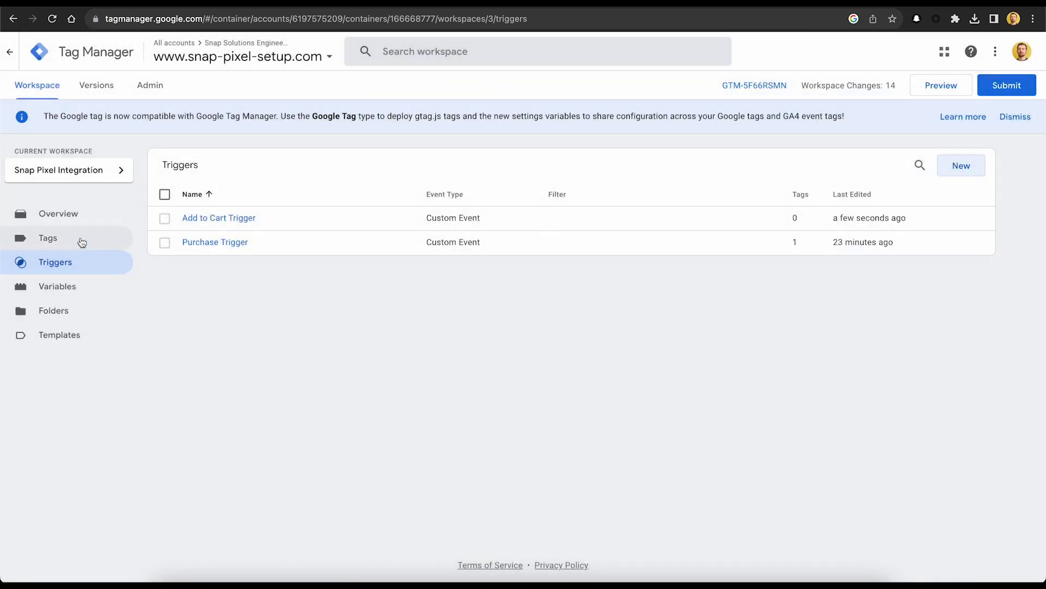
# Create a new Snap Pixel tag named 'Snap Pixel Add to Cart'.
pyautogui.click(81, 242)
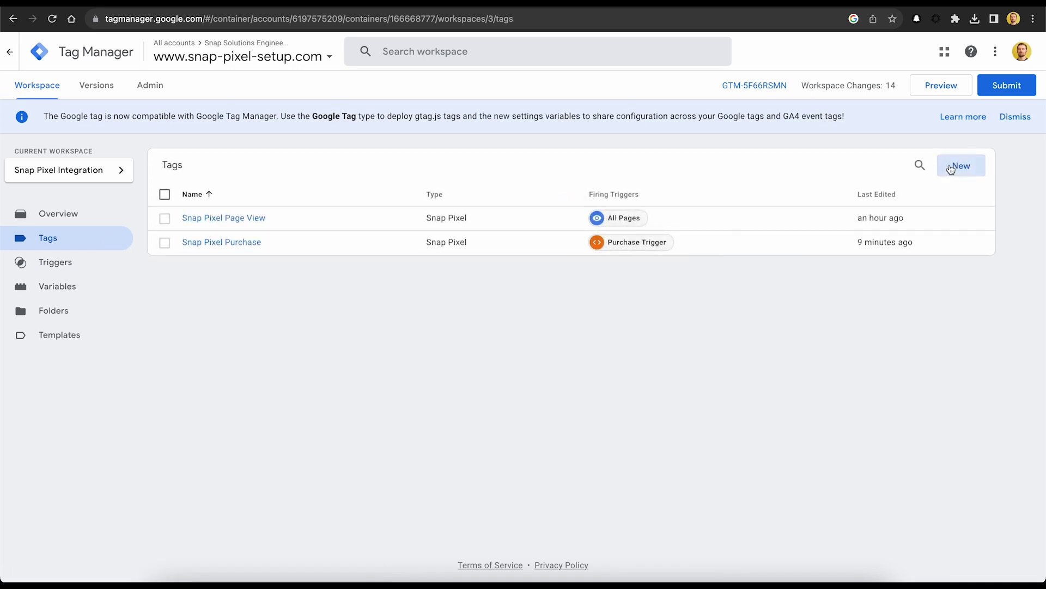
pyautogui.click(951, 168)
pyautogui.click(296, 52)
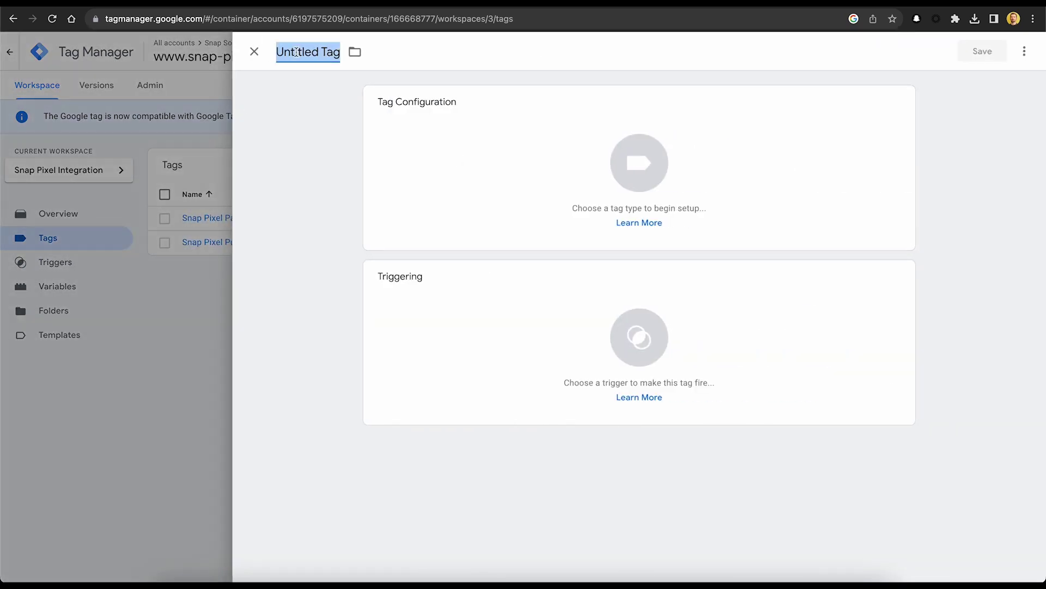
pyautogui.write('Snap P')
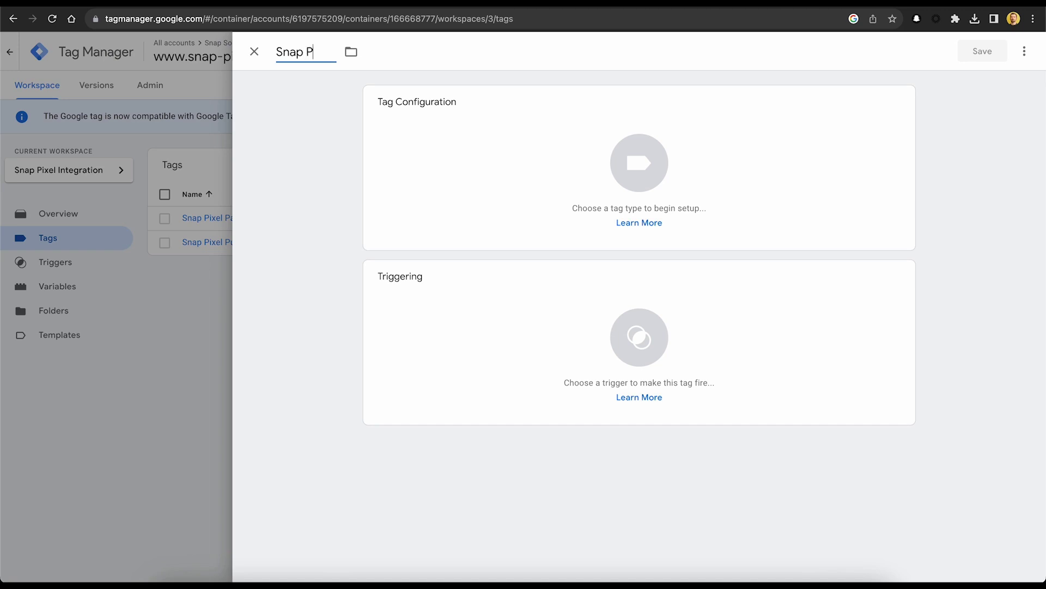
pyautogui.write('ixel Add to C')
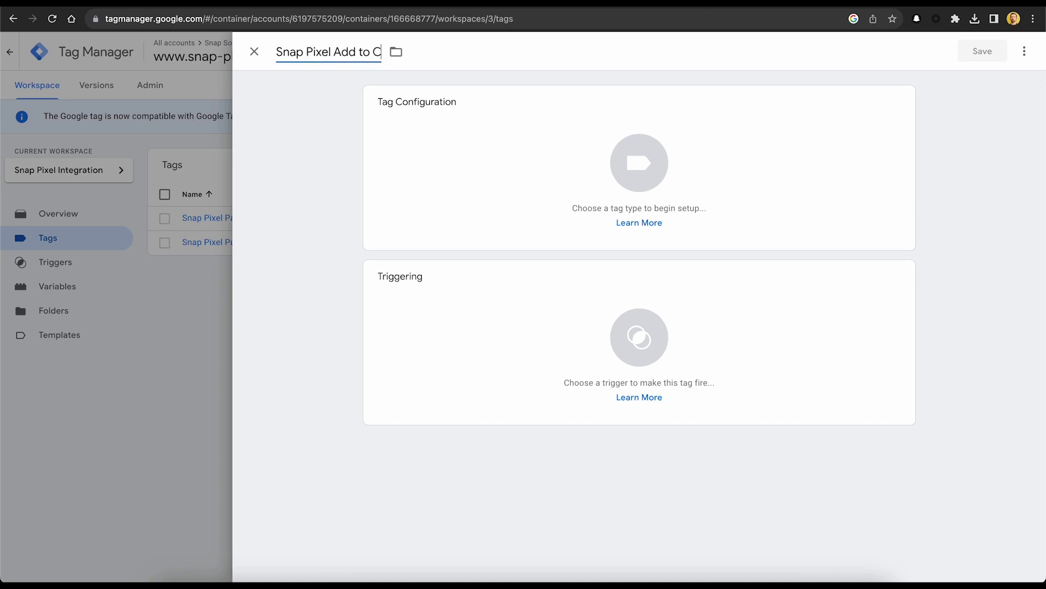
pyautogui.write('art')
pyautogui.click(286, 123)
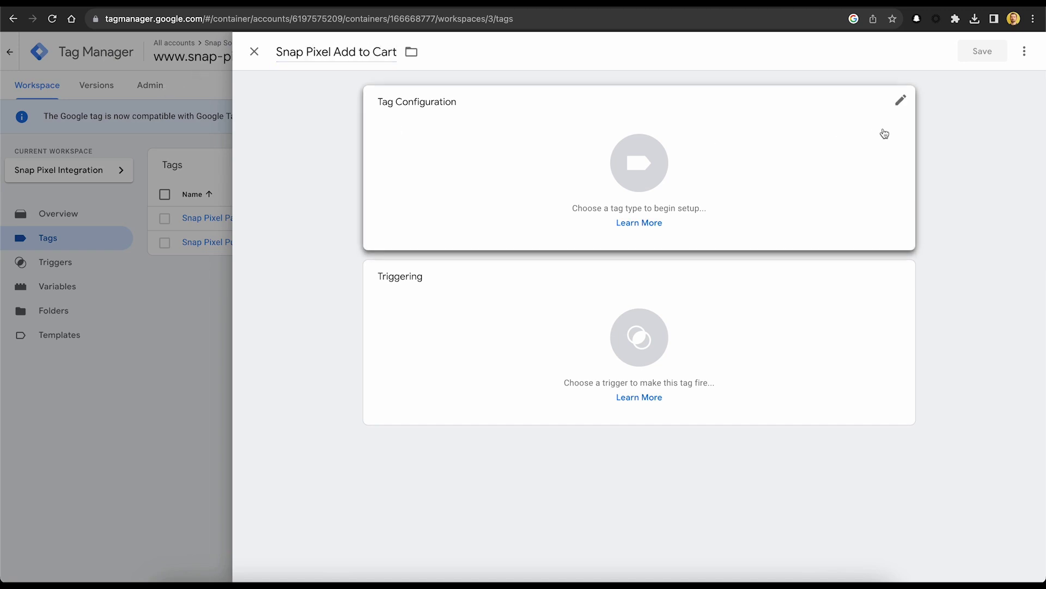
pyautogui.click(890, 114)
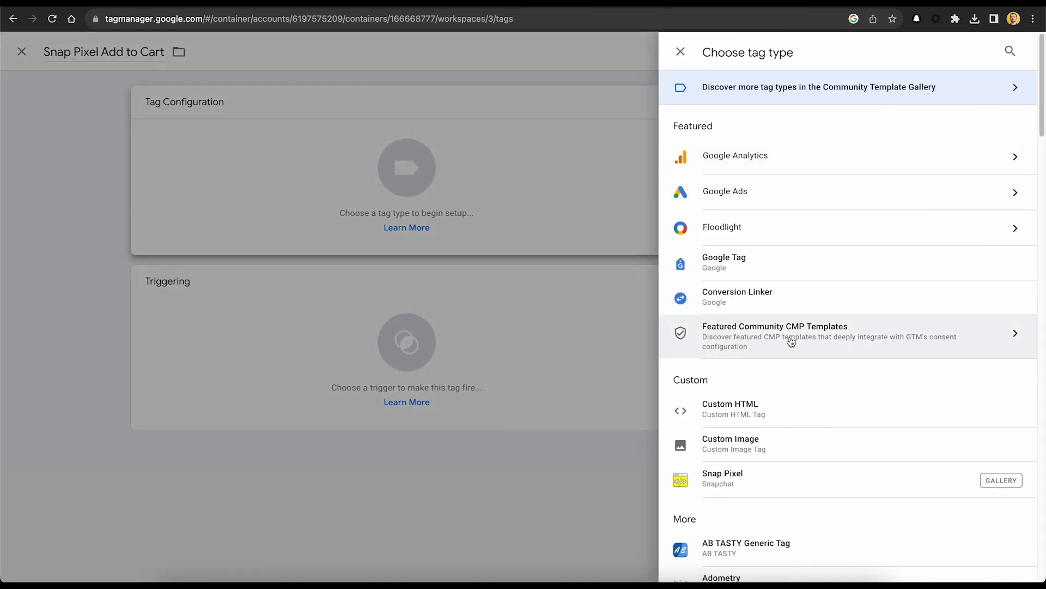
pyautogui.click(813, 476)
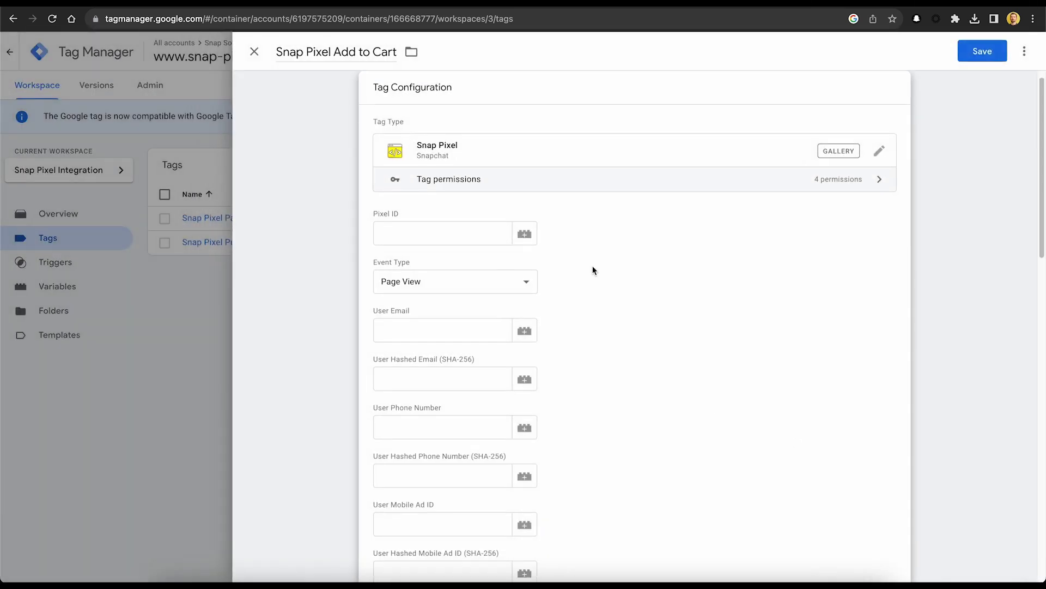
# Set Pixel ID to the Snap Pixel ID variable and event type to Add Cart.
pyautogui.click(524, 234)
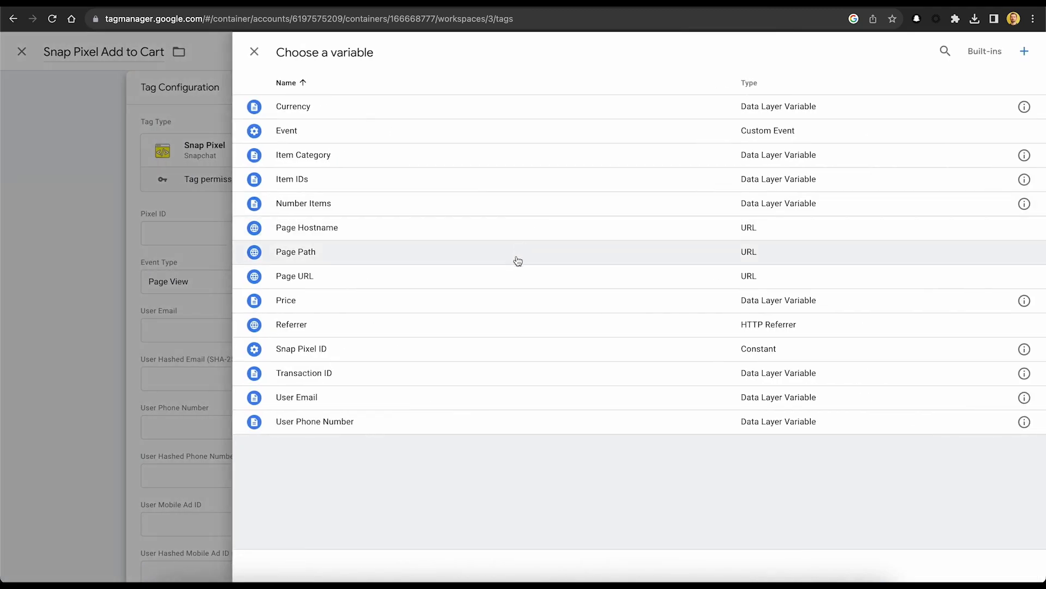
pyautogui.click(528, 346)
pyautogui.scroll(-1, 576, 304)
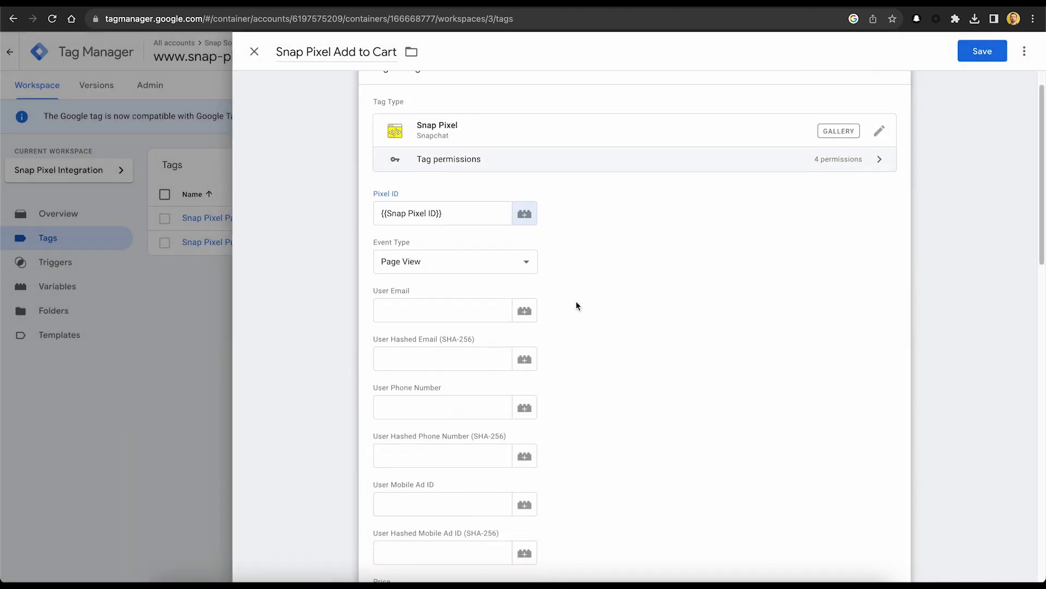
pyautogui.click(471, 246)
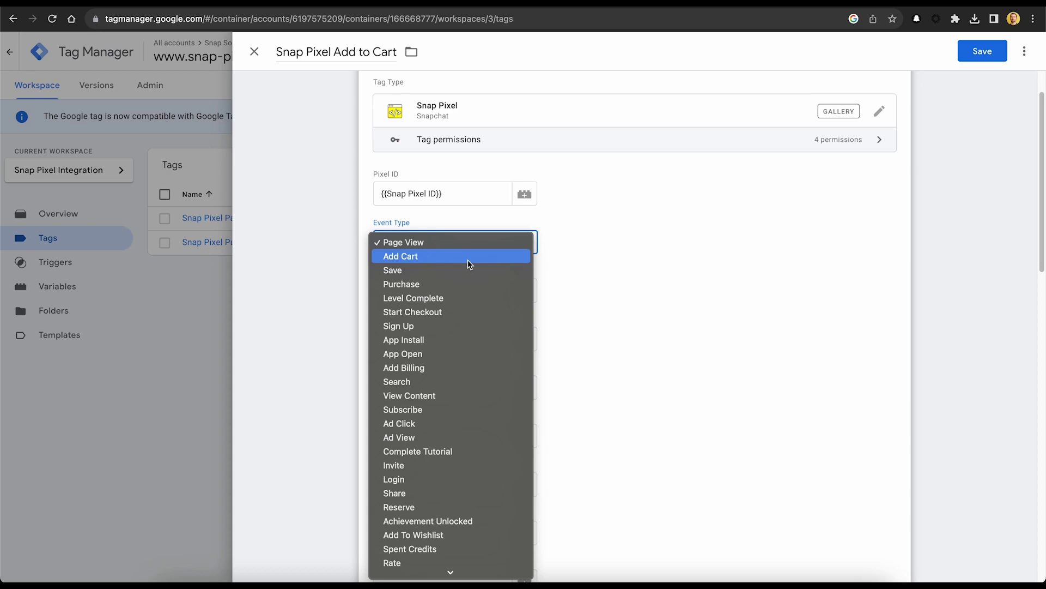
pyautogui.click(467, 264)
pyautogui.scroll(-3, 582, 284)
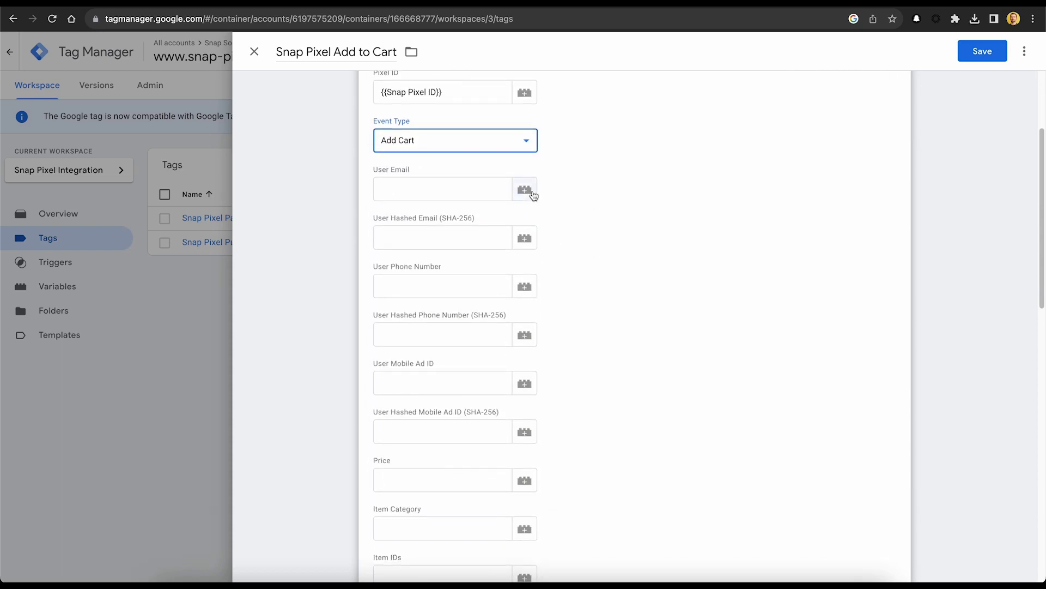
# Map User Email, User Phone Number, Price and Item Category to their variables.
pyautogui.click(525, 188)
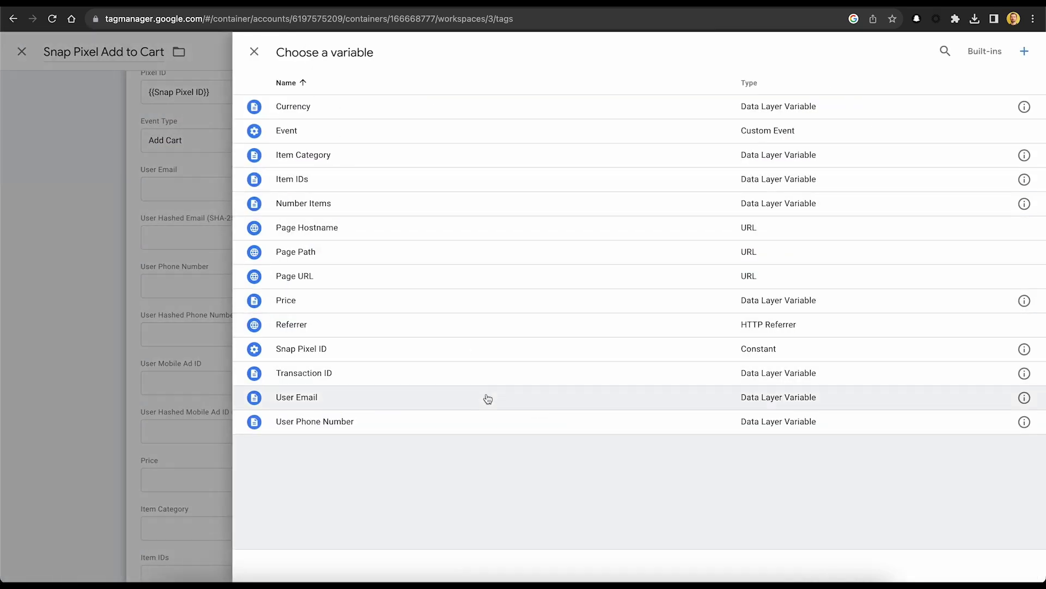
pyautogui.click(486, 398)
pyautogui.click(524, 287)
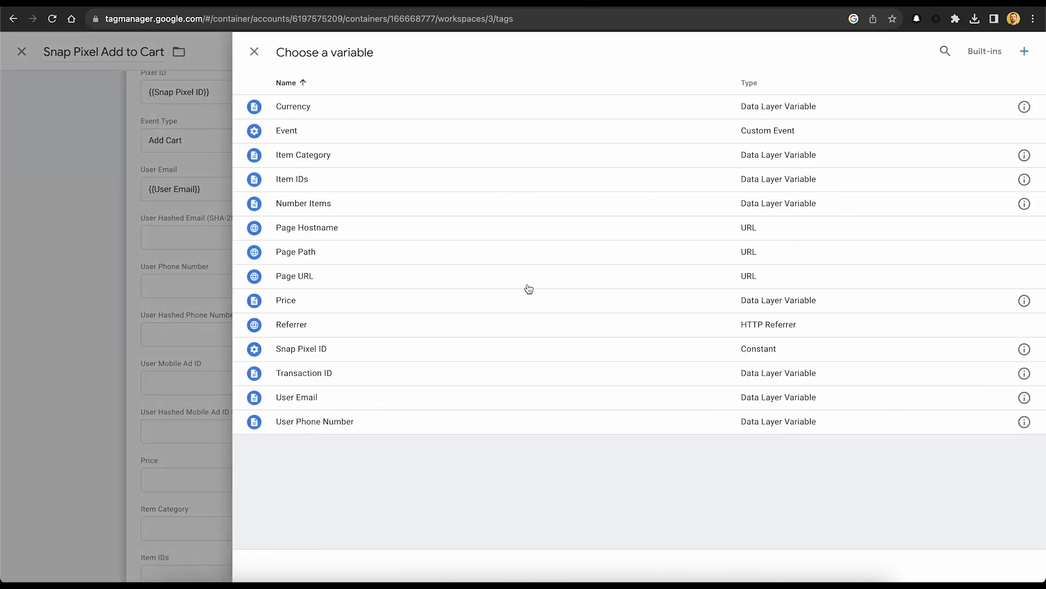
pyautogui.click(565, 421)
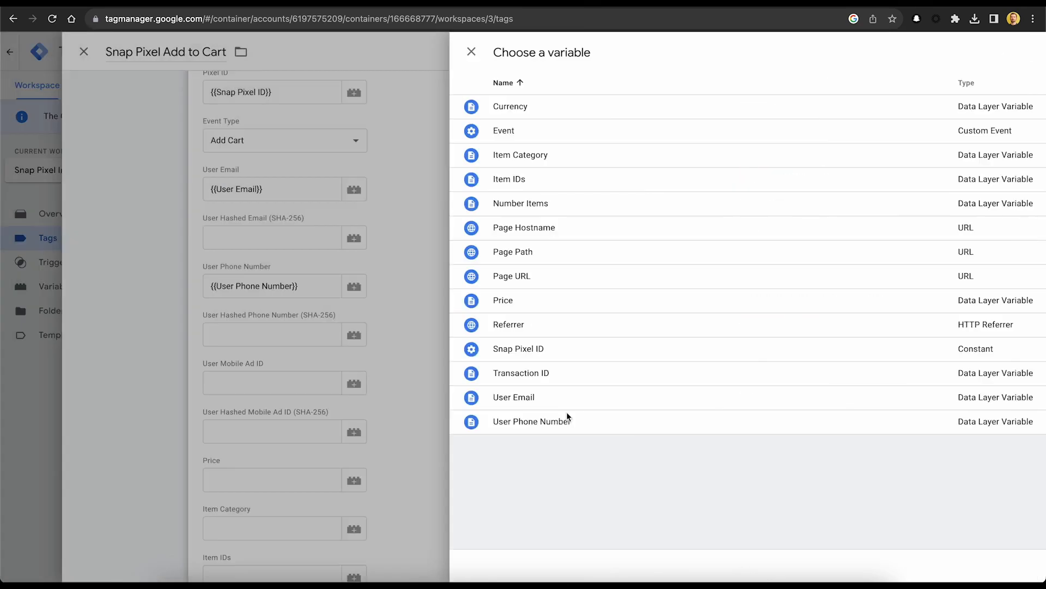
pyautogui.scroll(-4, 578, 364)
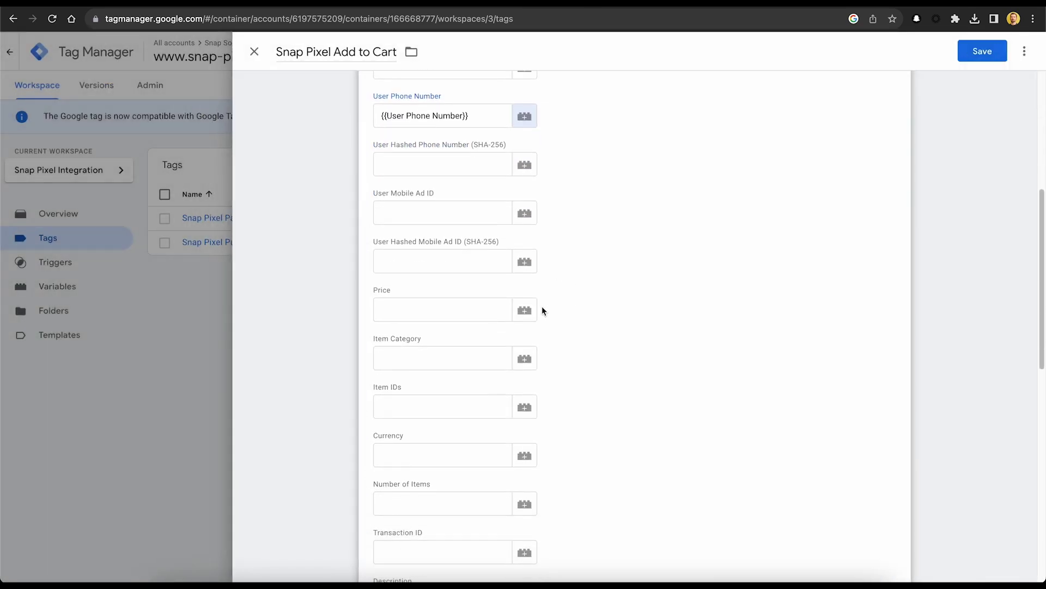
pyautogui.click(534, 308)
pyautogui.click(479, 299)
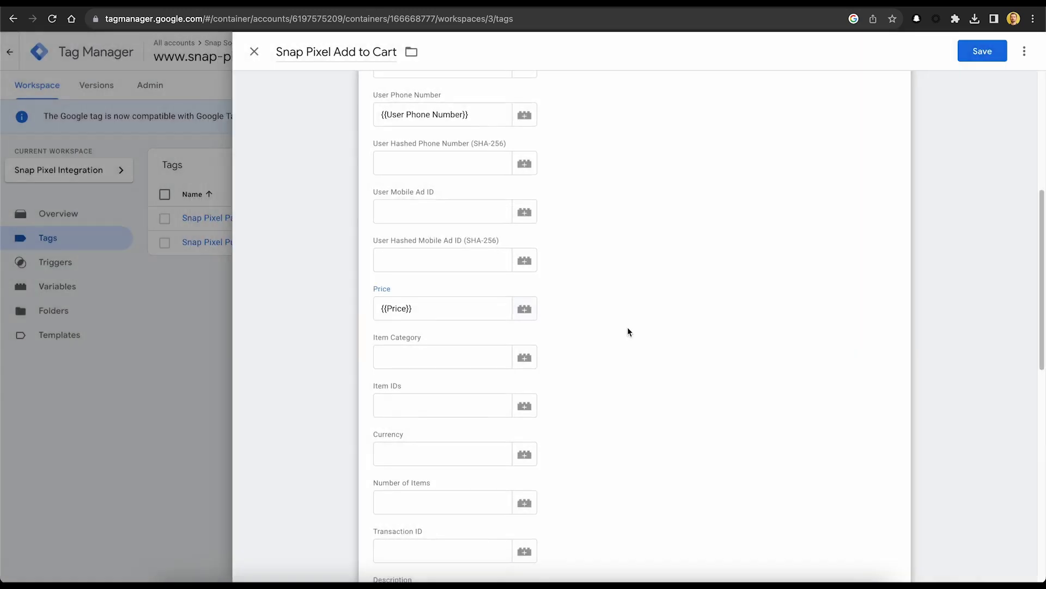
pyautogui.click(527, 298)
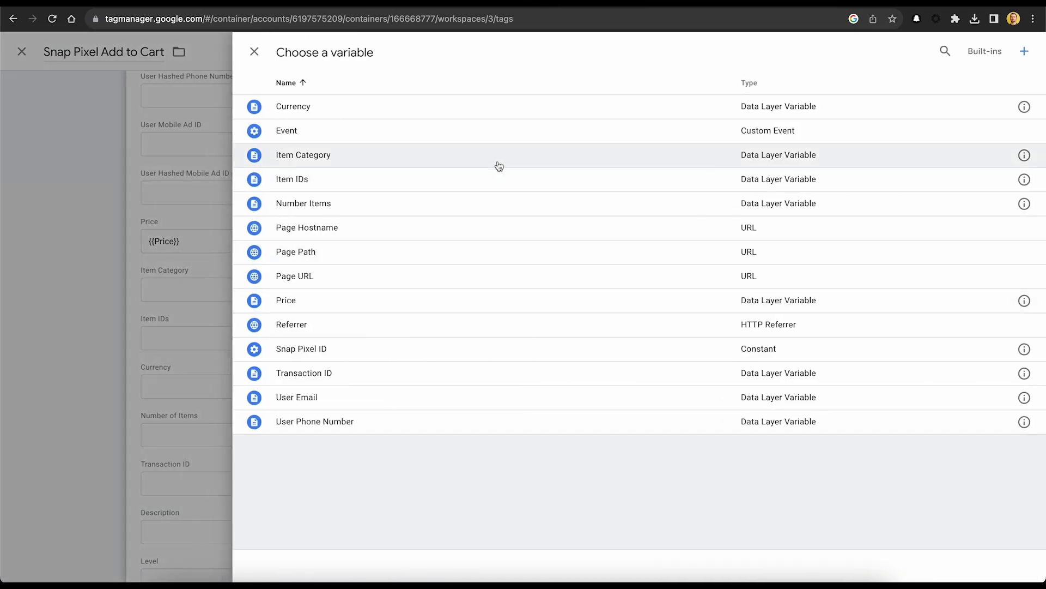
pyautogui.click(498, 161)
# Map Item IDs, Currency and Number of Items to their matching variables.
pyautogui.scroll(-1, 640, 390)
pyautogui.click(525, 305)
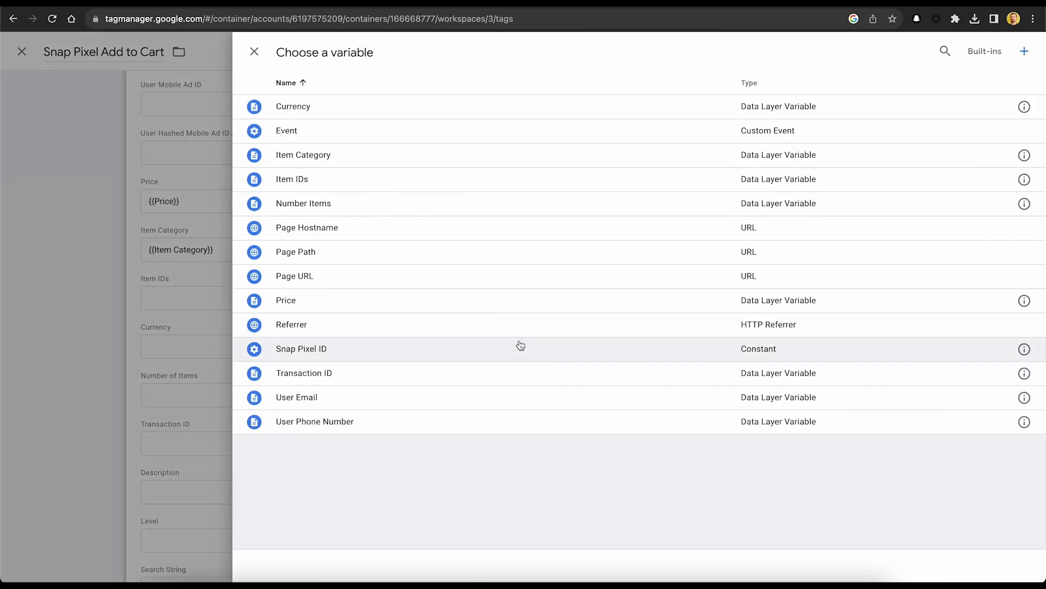
pyautogui.click(448, 181)
pyautogui.scroll(-1, 532, 278)
pyautogui.click(527, 282)
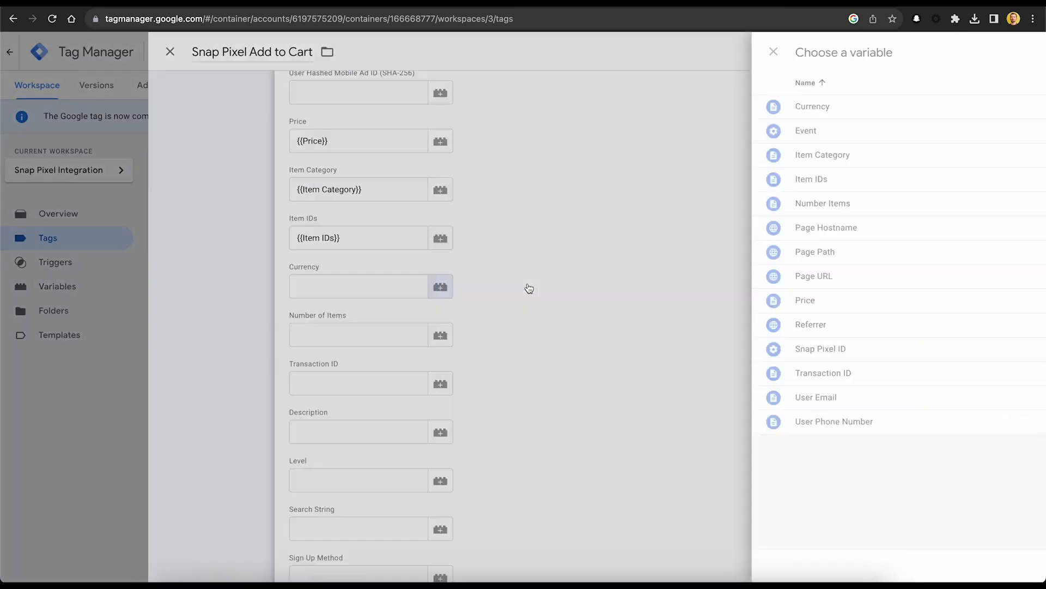
pyautogui.click(511, 112)
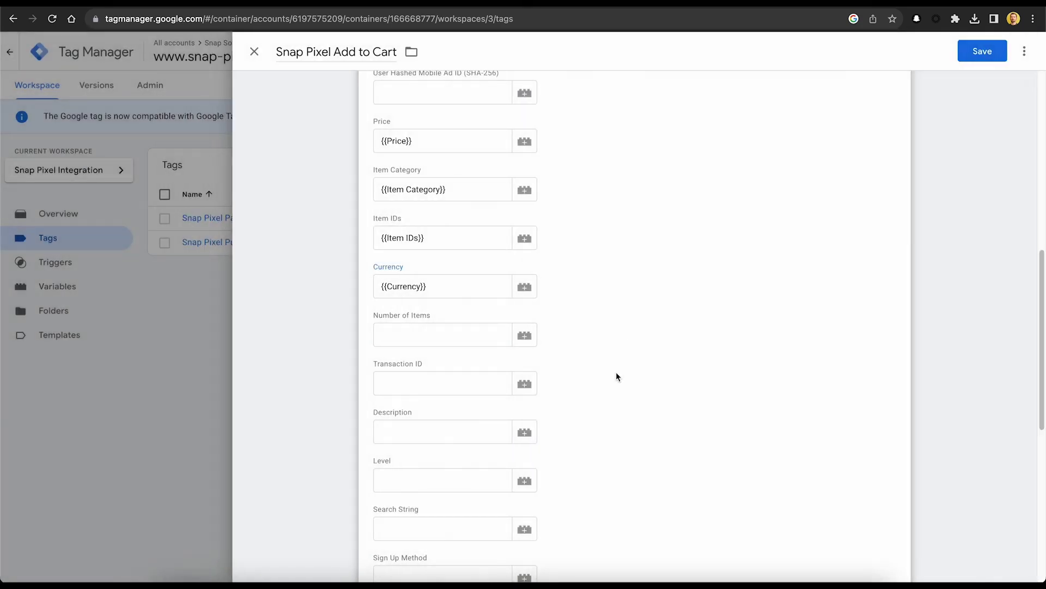
pyautogui.click(526, 323)
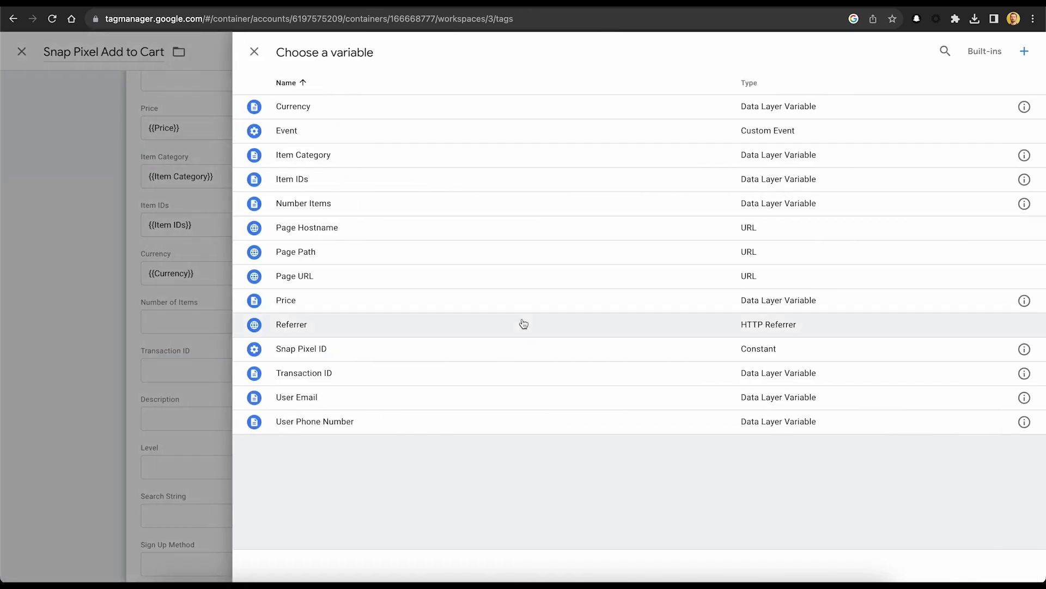
pyautogui.click(492, 204)
pyautogui.scroll(-2, 630, 371)
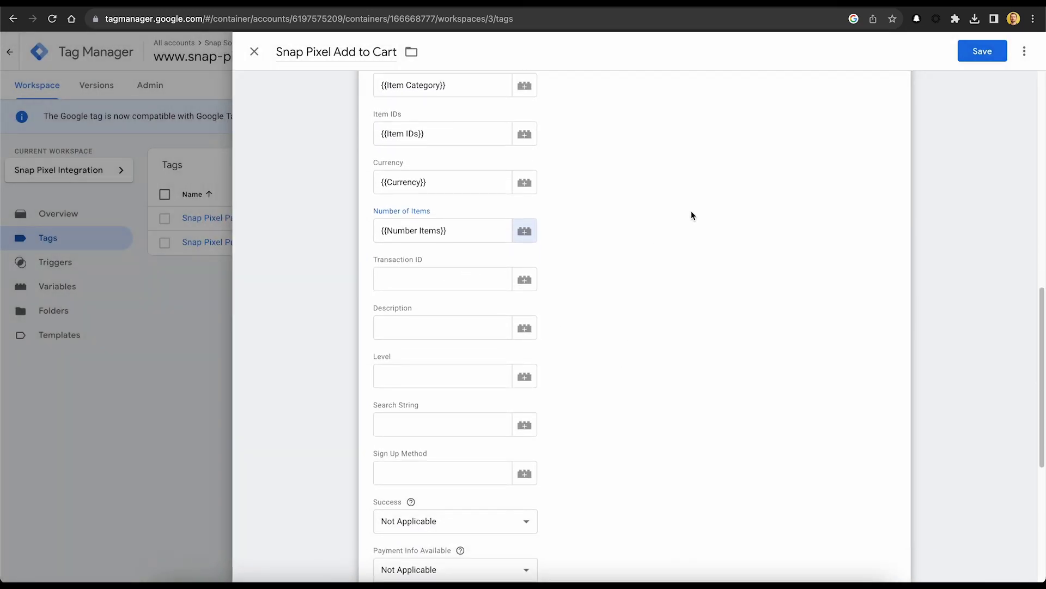
# Fire the tag on the Add to Cart Trigger and save it.
pyautogui.click(880, 53)
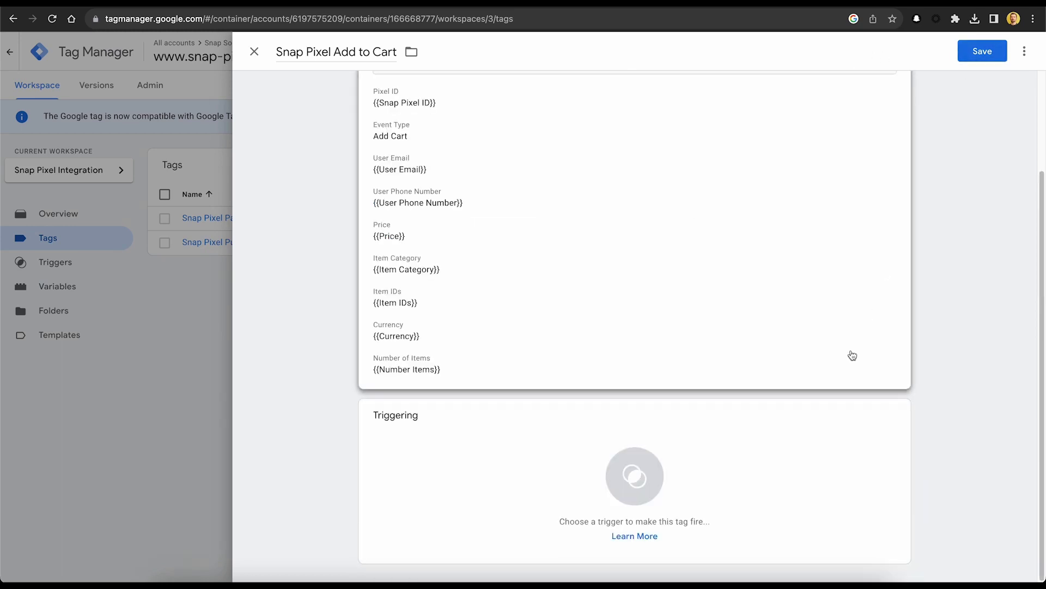
pyautogui.click(881, 424)
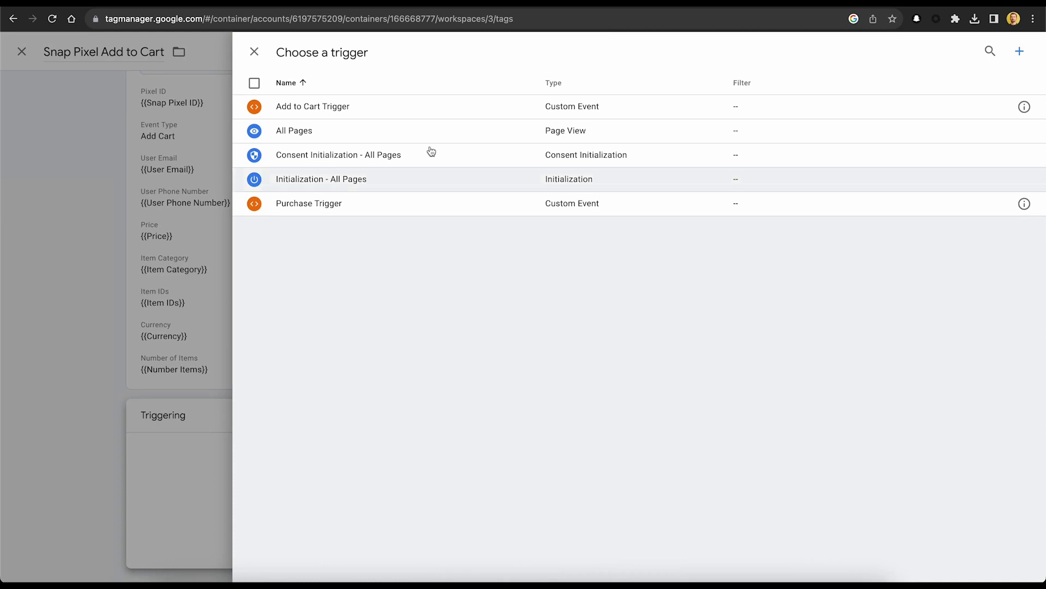
pyautogui.click(355, 106)
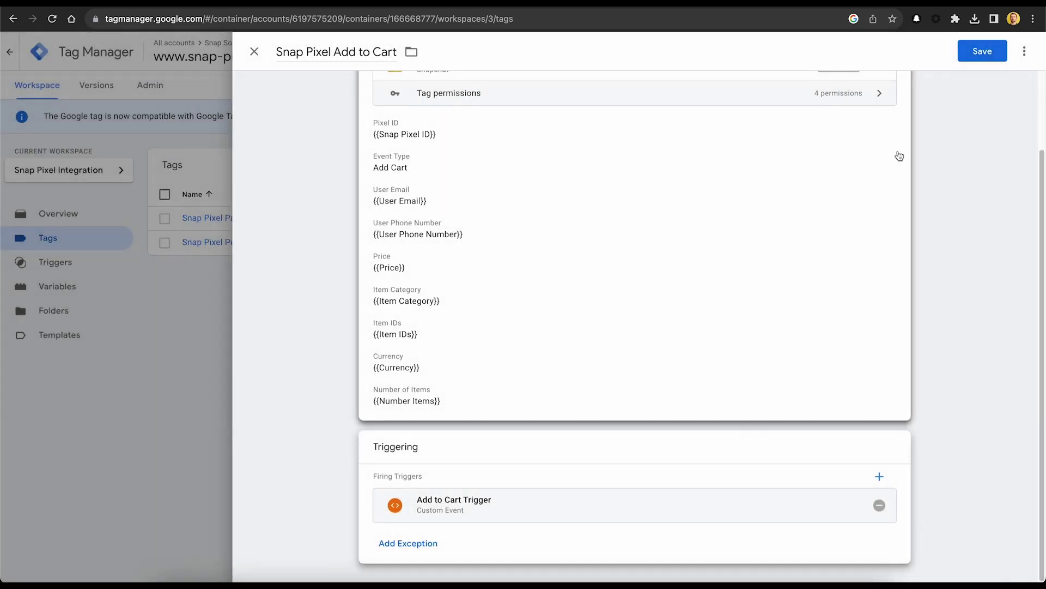
pyautogui.click(975, 57)
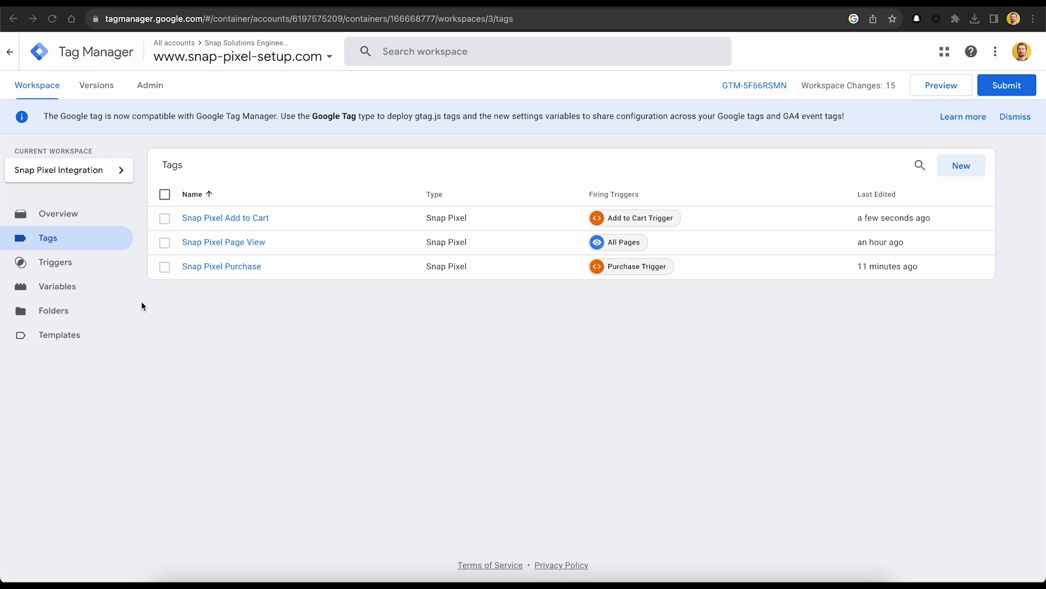
# Start a new trigger named 'Signup Trigger'.
pyautogui.click(101, 262)
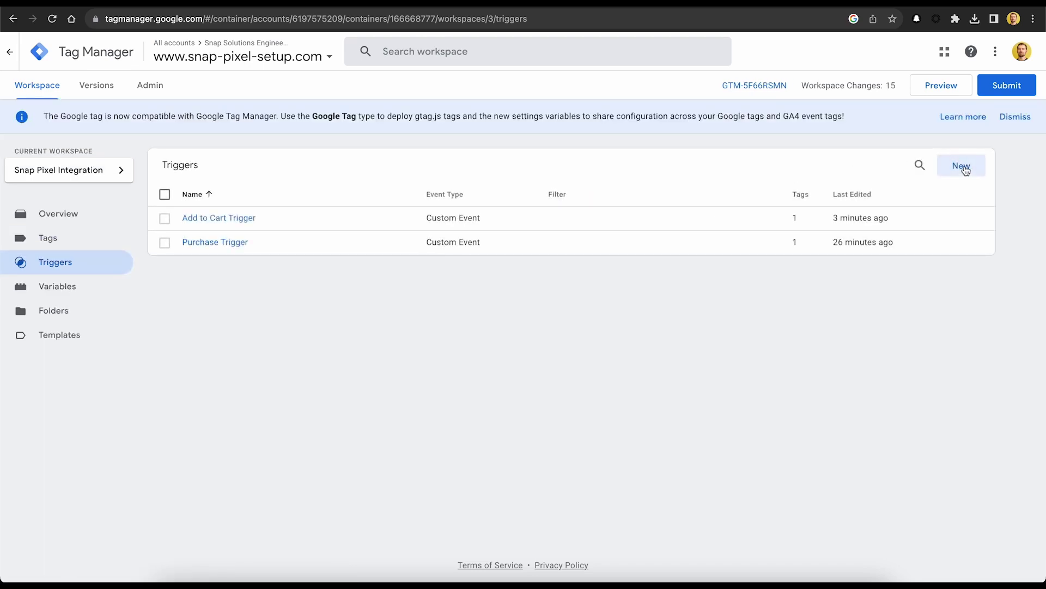
pyautogui.click(962, 166)
pyautogui.click(317, 54)
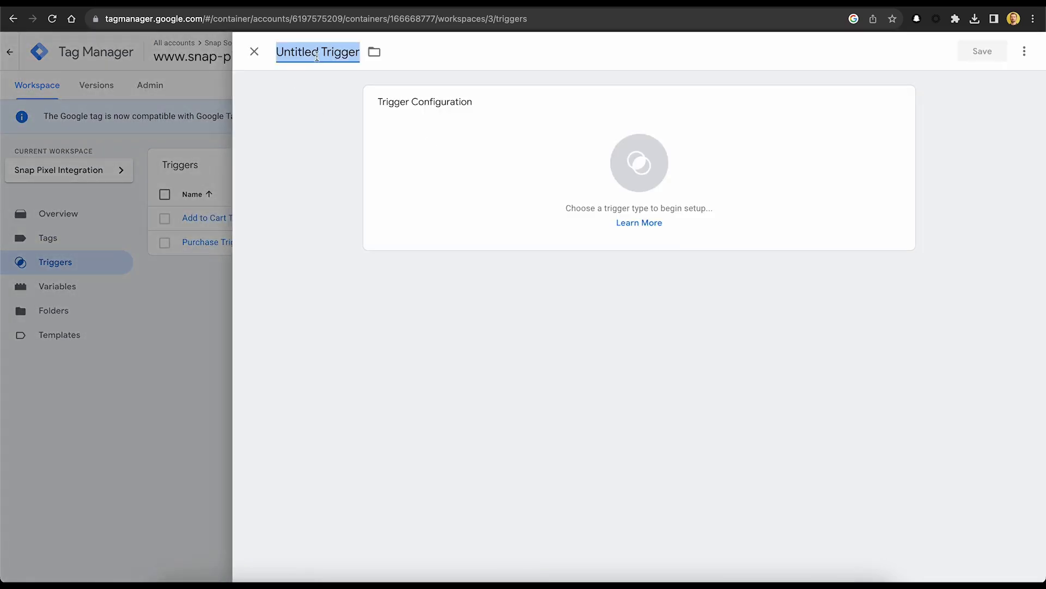
pyautogui.write('Signup Trigger')
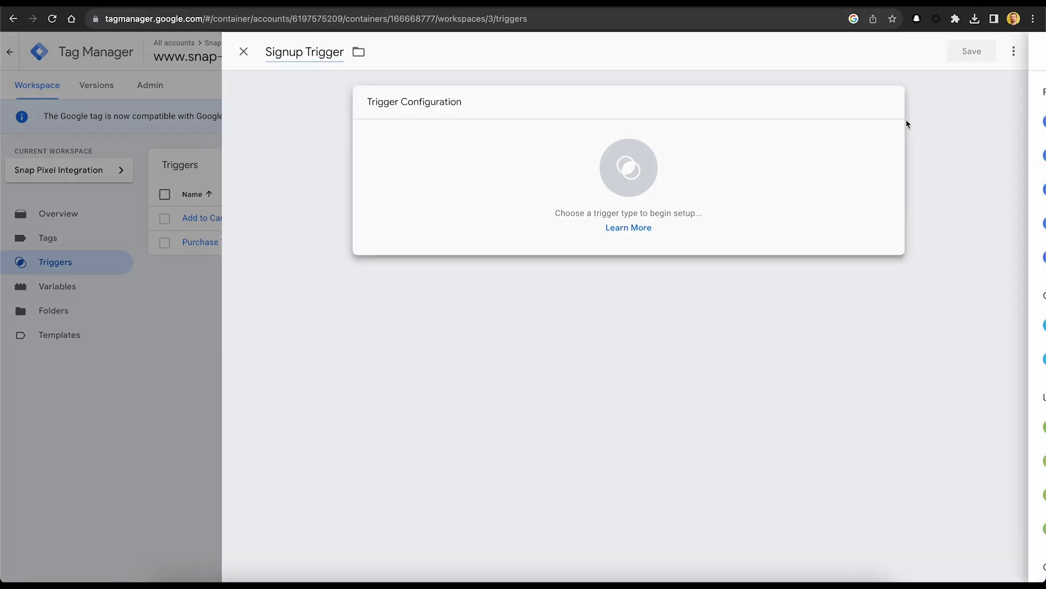
# Make it a Custom Event trigger on sign-up, save it, and return to Tags.
pyautogui.click(905, 118)
pyautogui.scroll(-3, 737, 425)
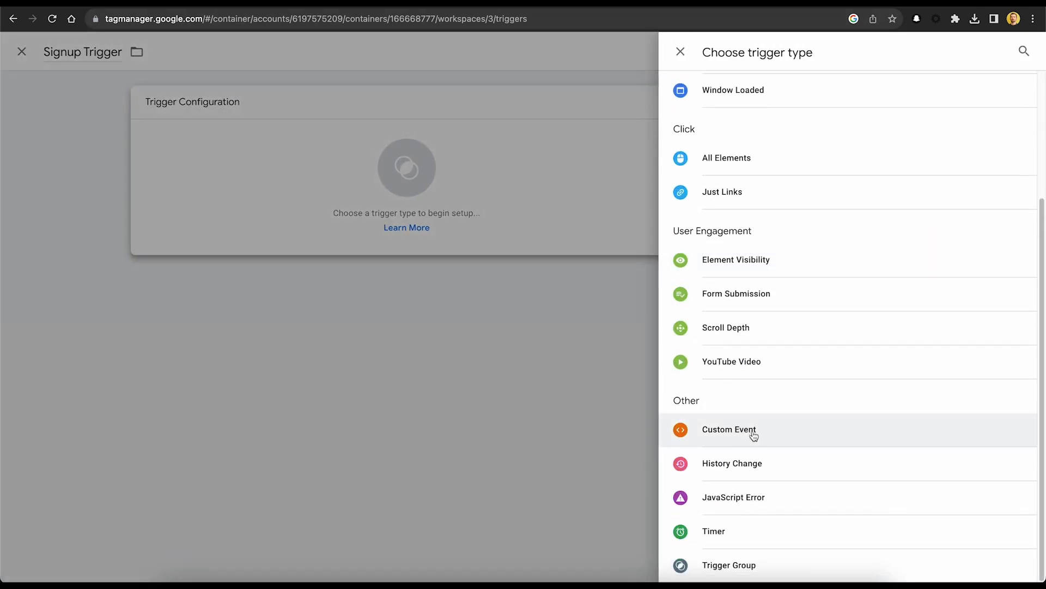
pyautogui.click(753, 435)
pyautogui.click(479, 223)
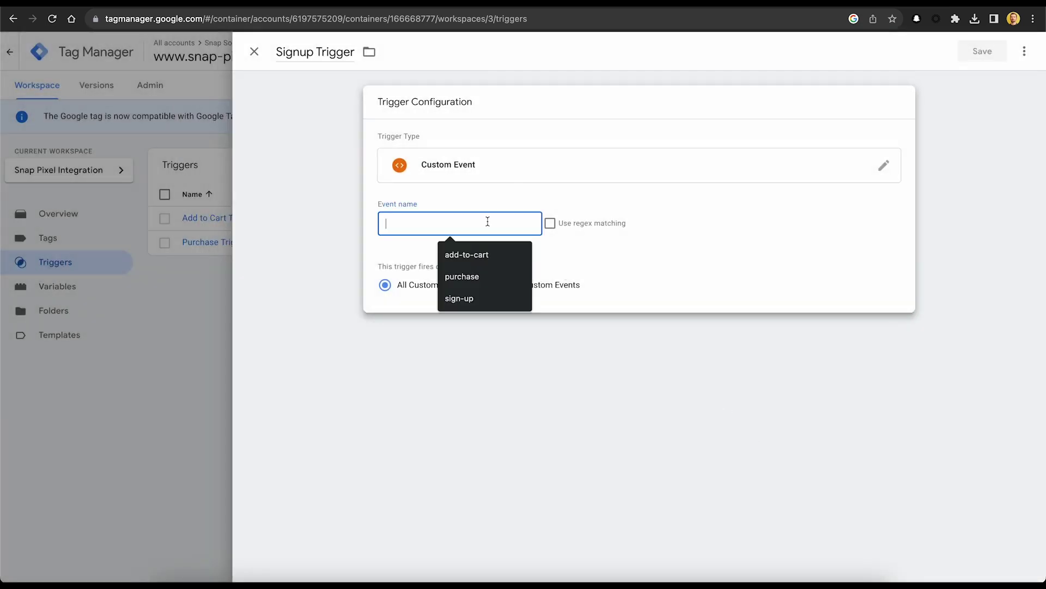
pyautogui.click(468, 299)
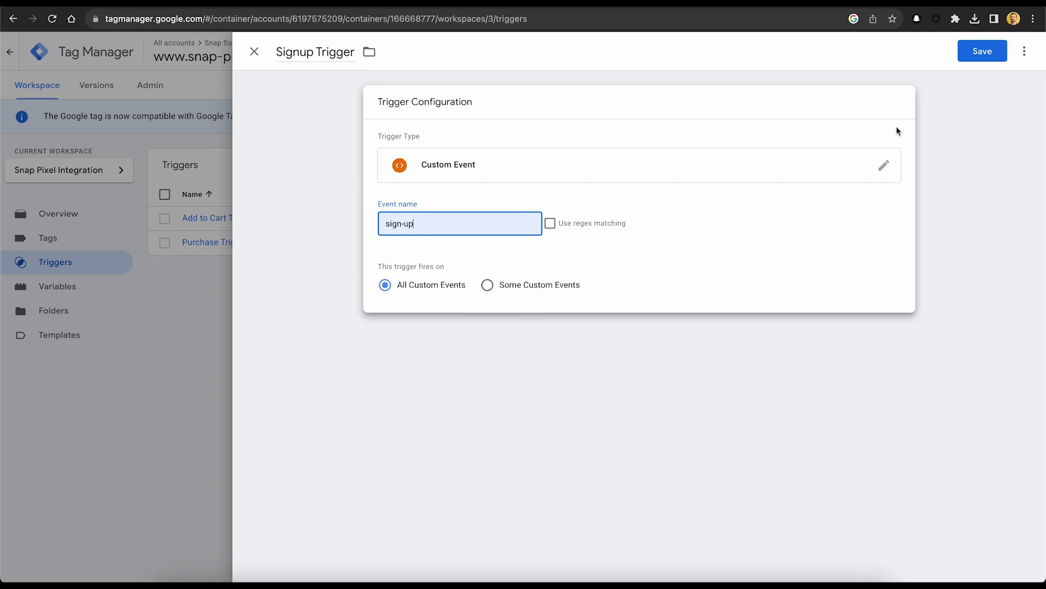
pyautogui.click(969, 55)
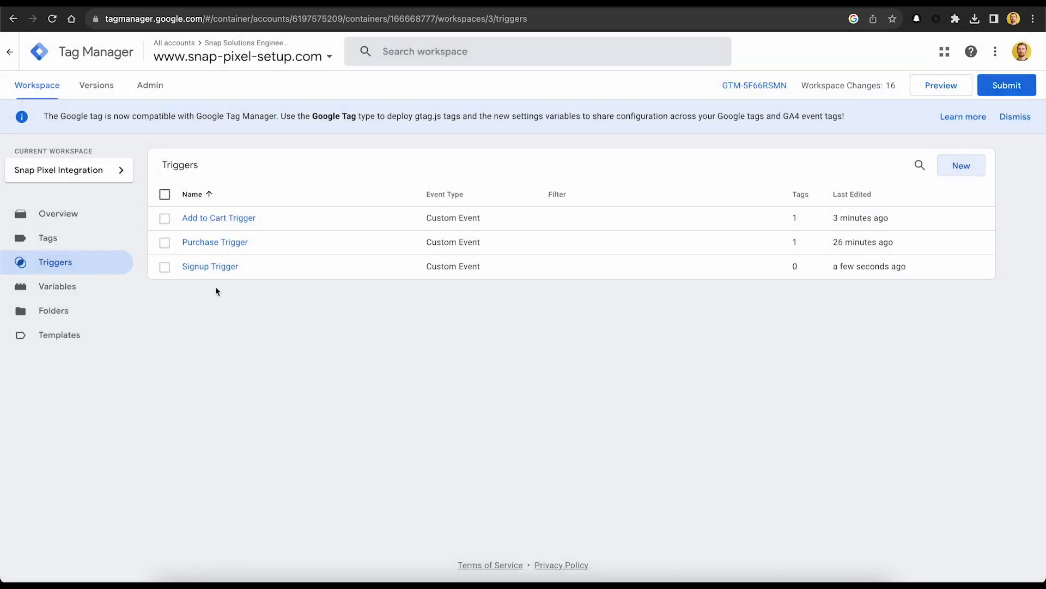
pyautogui.click(106, 241)
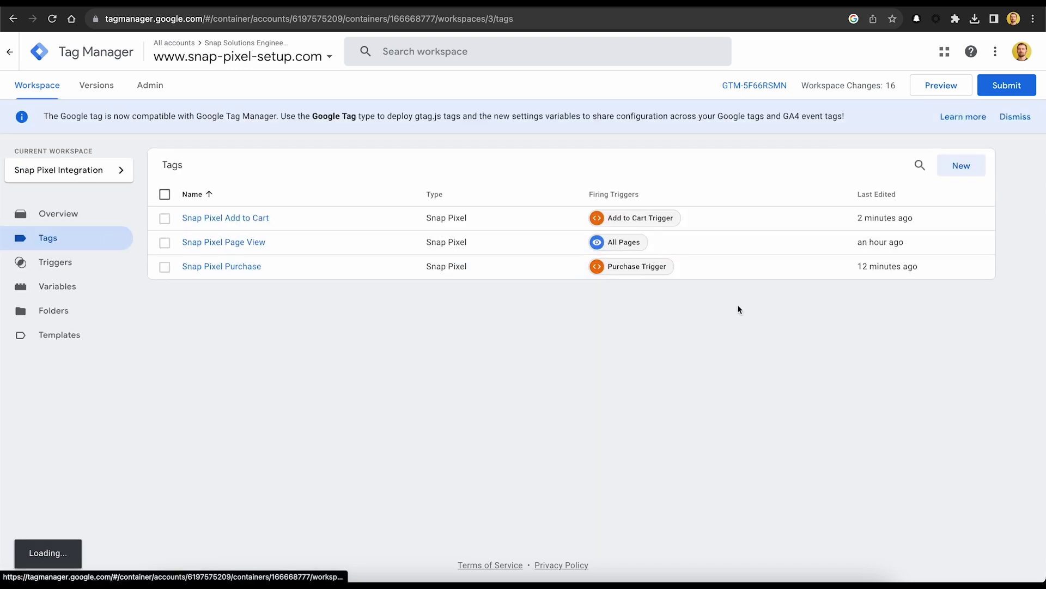
# Create a new Snap Pixel tag named 'Snap Pixel Signup'.
pyautogui.click(979, 168)
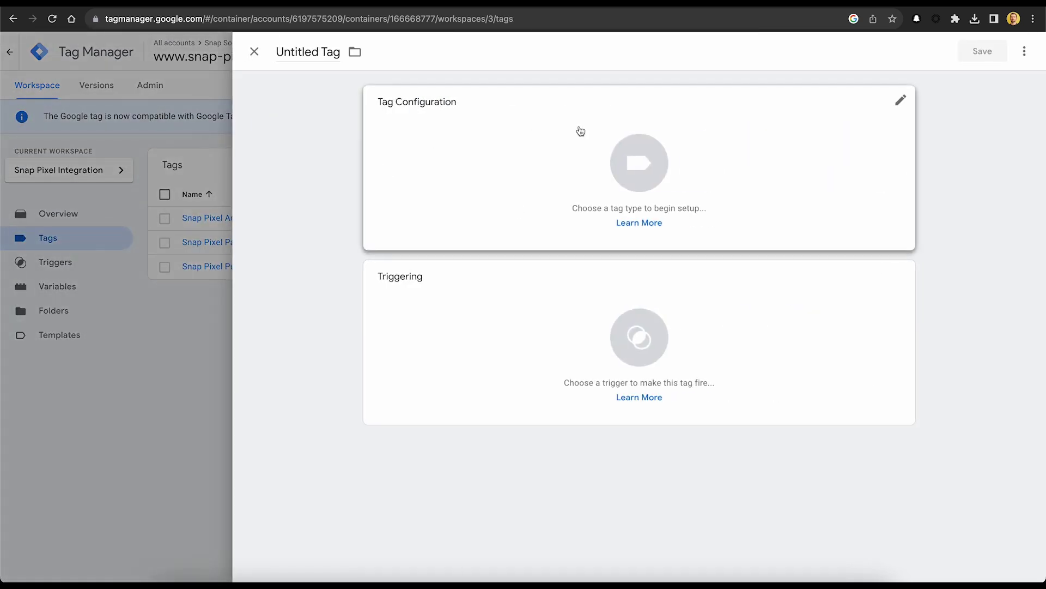
pyautogui.click(320, 47)
pyautogui.write('Sn')
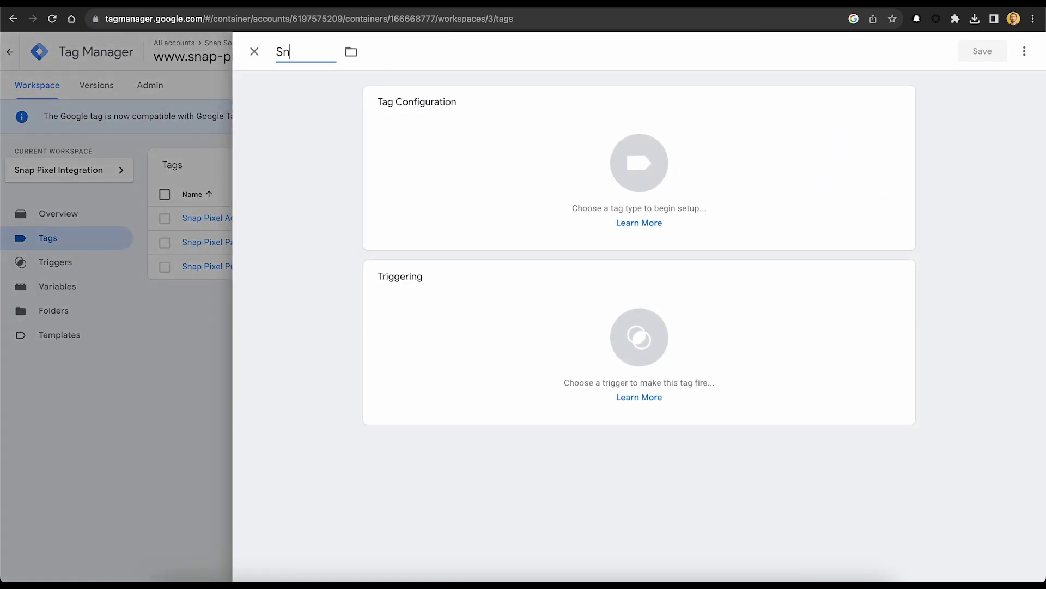
pyautogui.write('ap Pixel Signup')
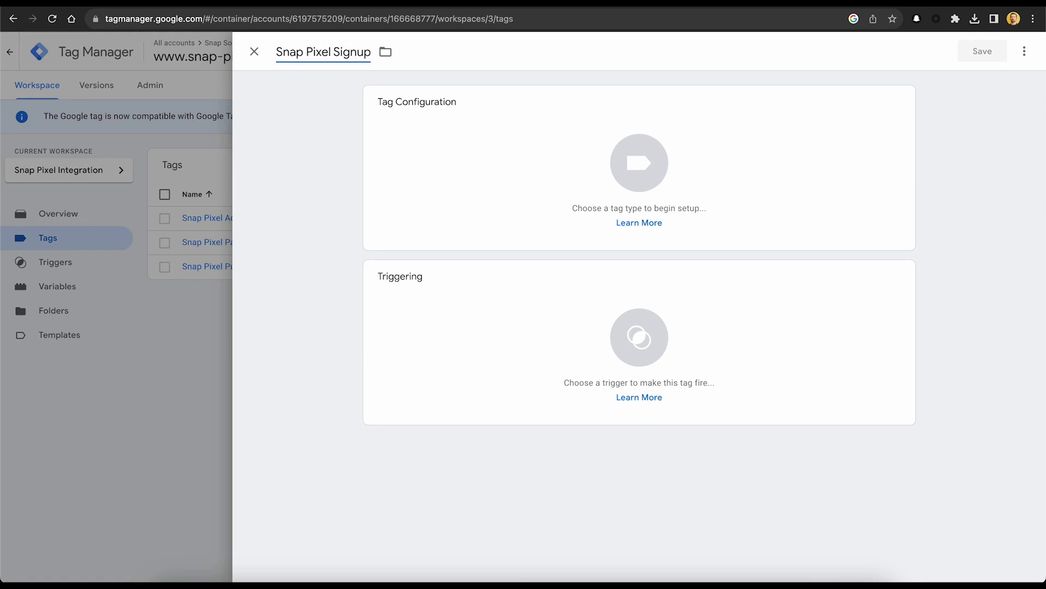
pyautogui.click(784, 126)
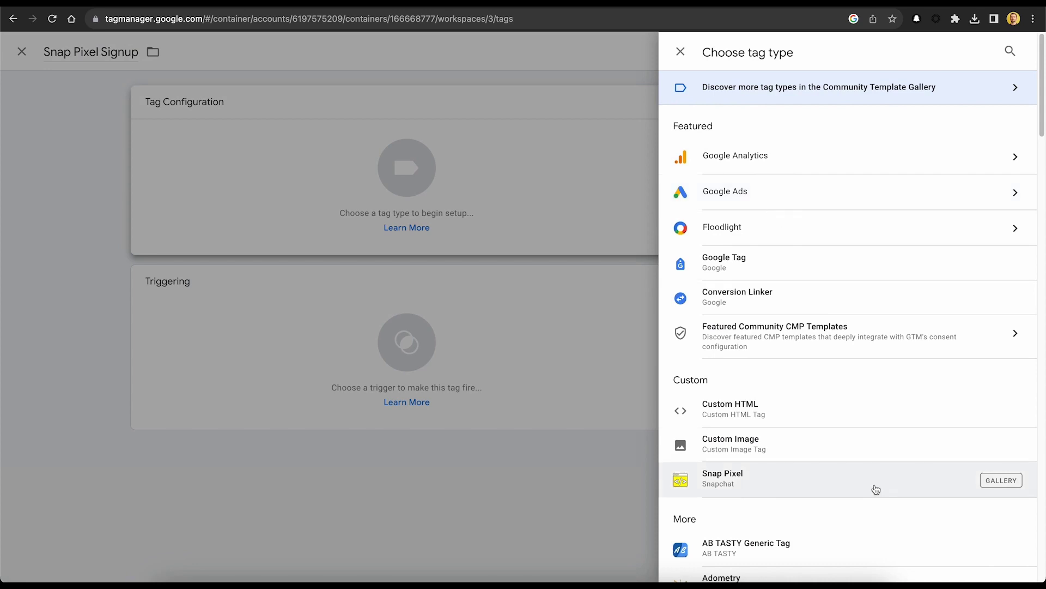
pyautogui.click(874, 485)
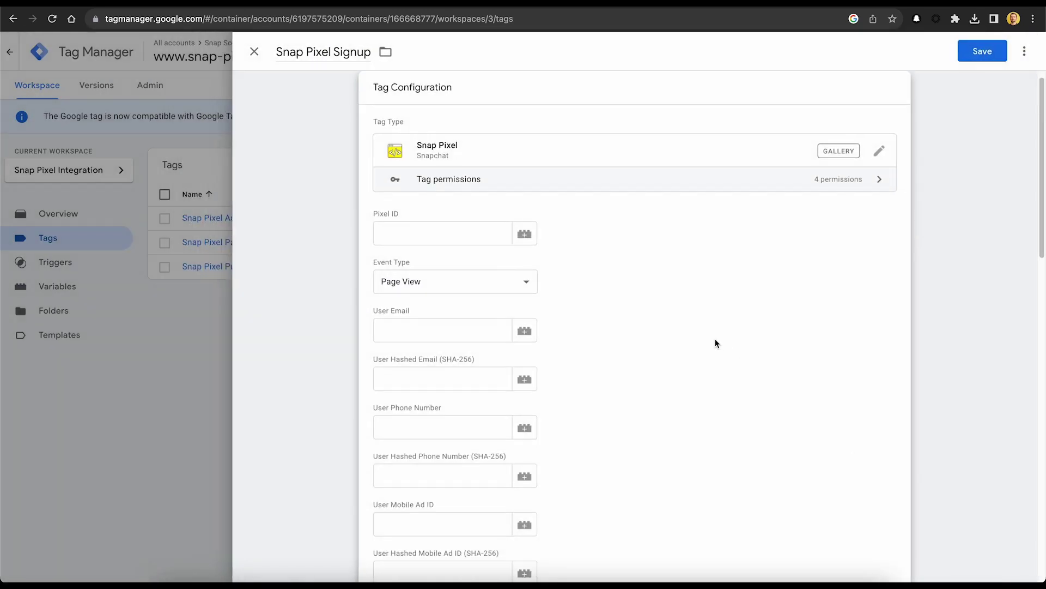
# Set Pixel ID variable, Sign Up event type, and User Email and User Phone Number variables.
pyautogui.click(525, 233)
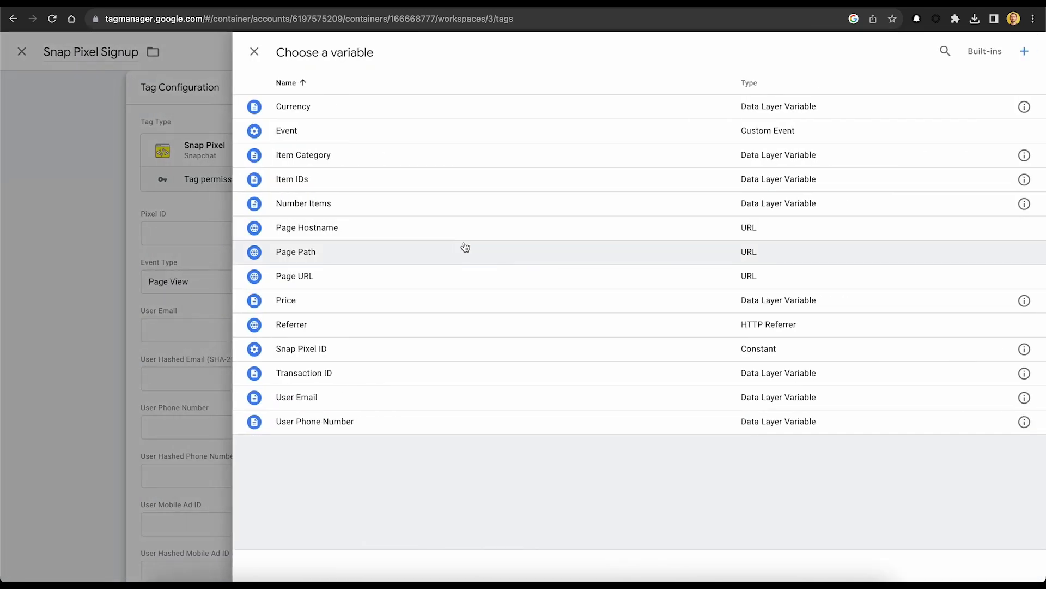
pyautogui.click(518, 349)
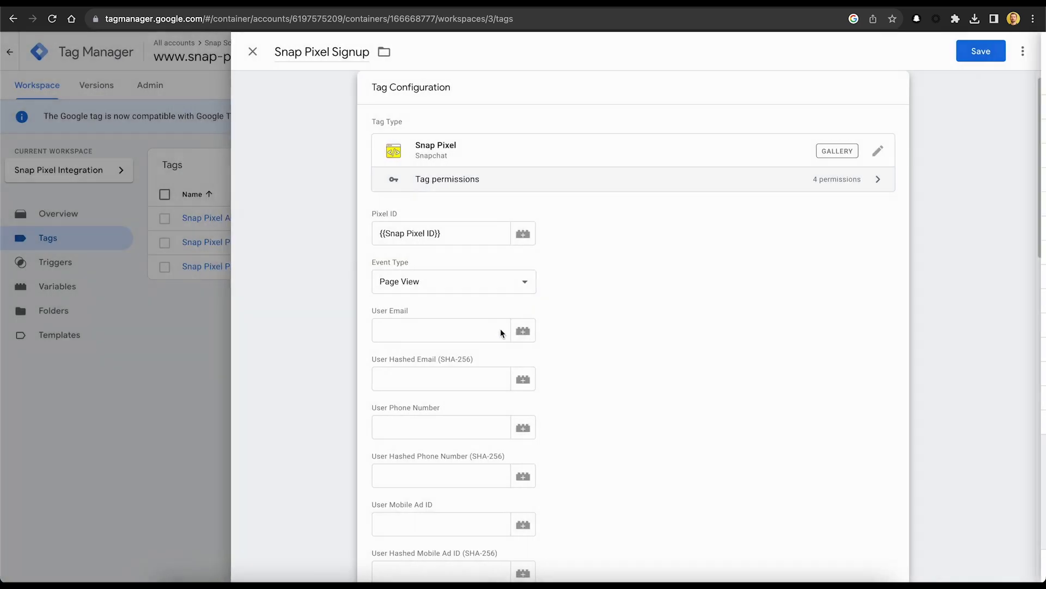
pyautogui.click(449, 283)
pyautogui.click(459, 365)
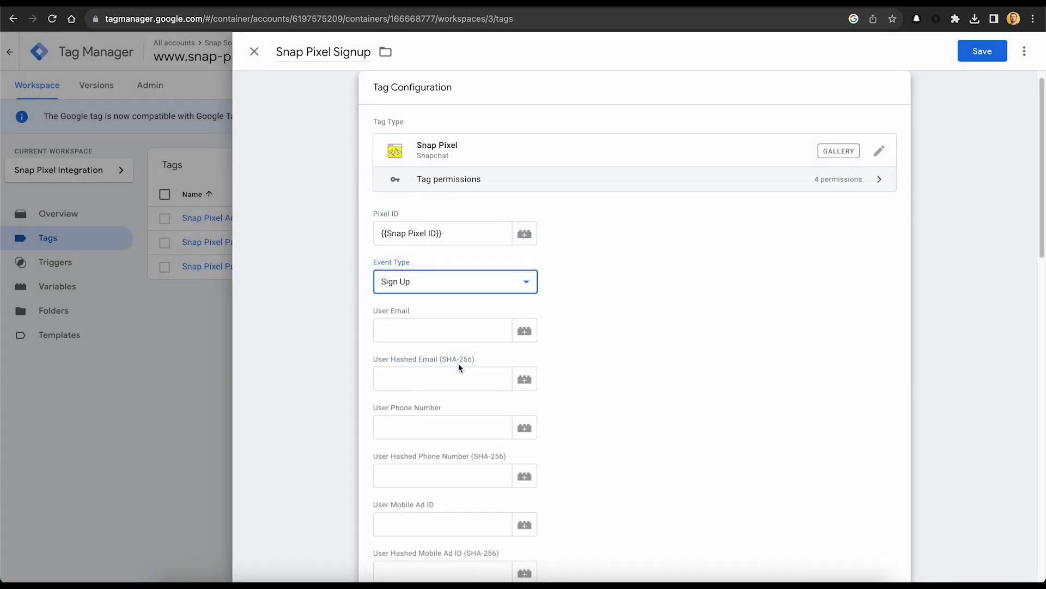
pyautogui.click(529, 331)
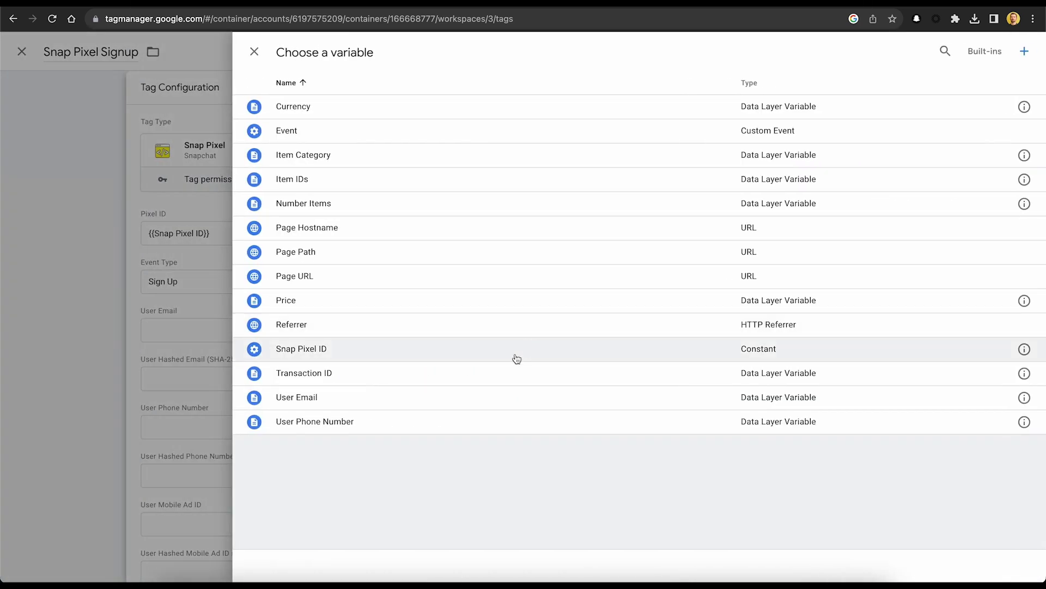
pyautogui.click(498, 397)
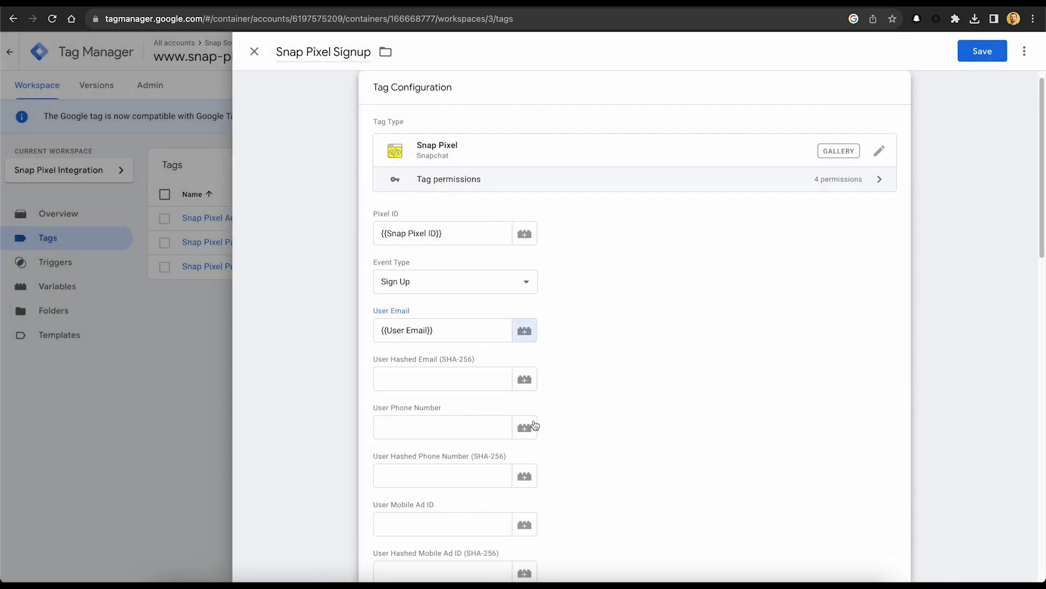
pyautogui.click(534, 427)
pyautogui.click(533, 422)
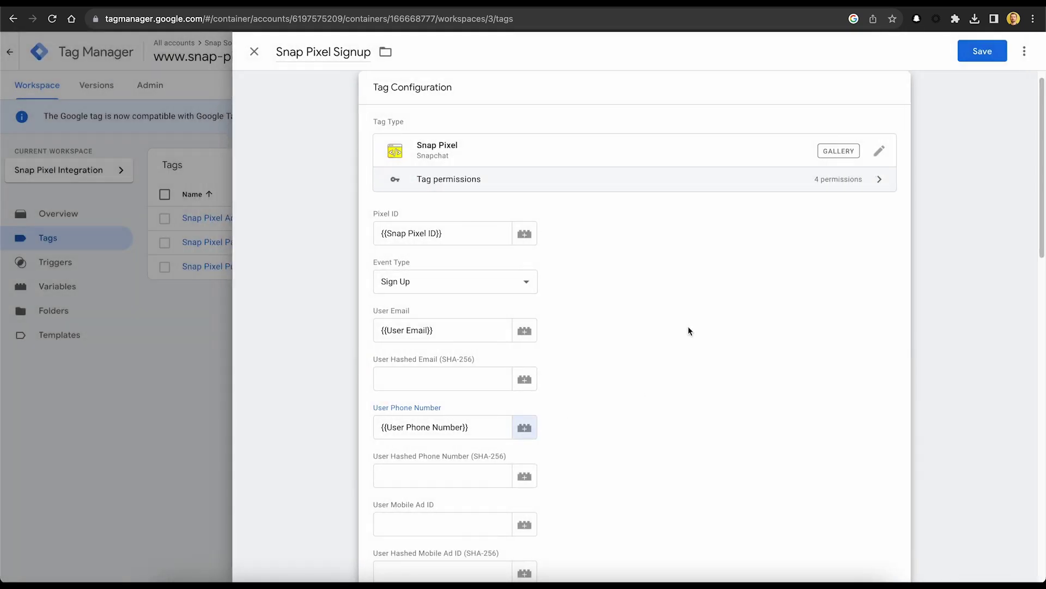
# Fire the tag on the Signup Trigger and save it.
pyautogui.click(987, 50)
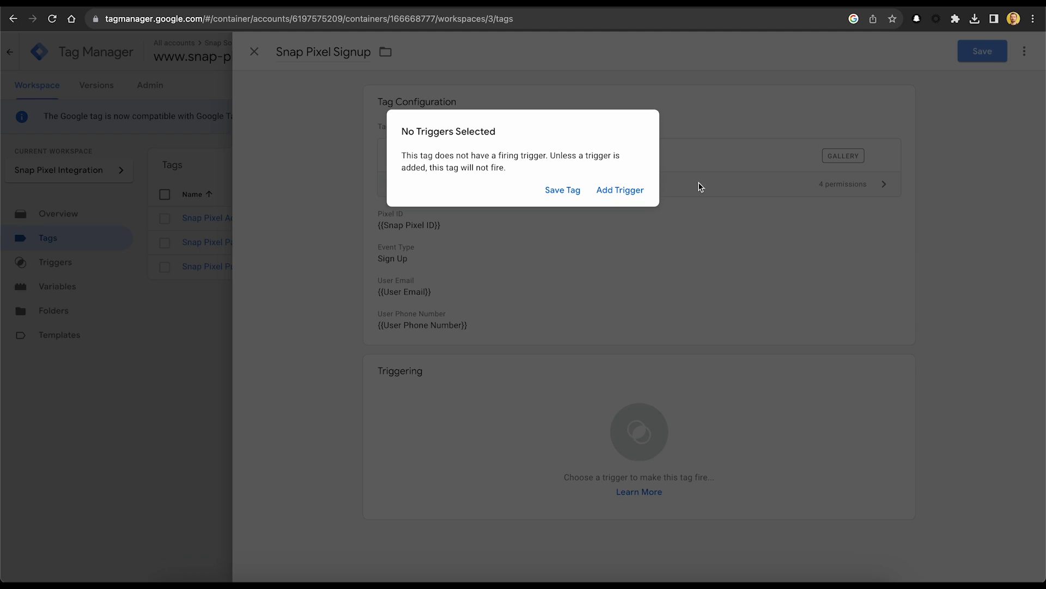
pyautogui.click(639, 193)
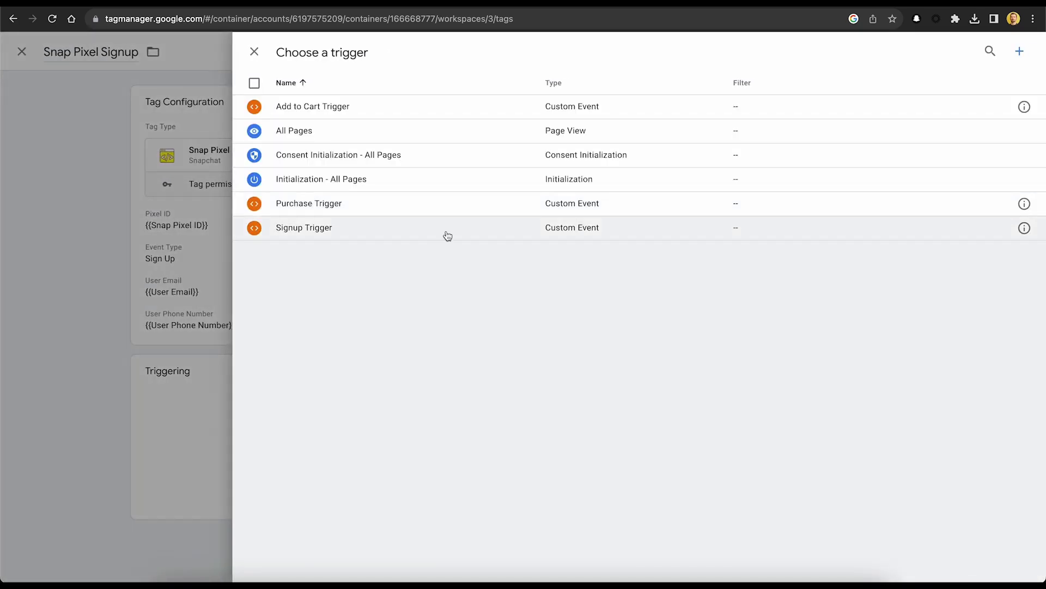
pyautogui.click(448, 235)
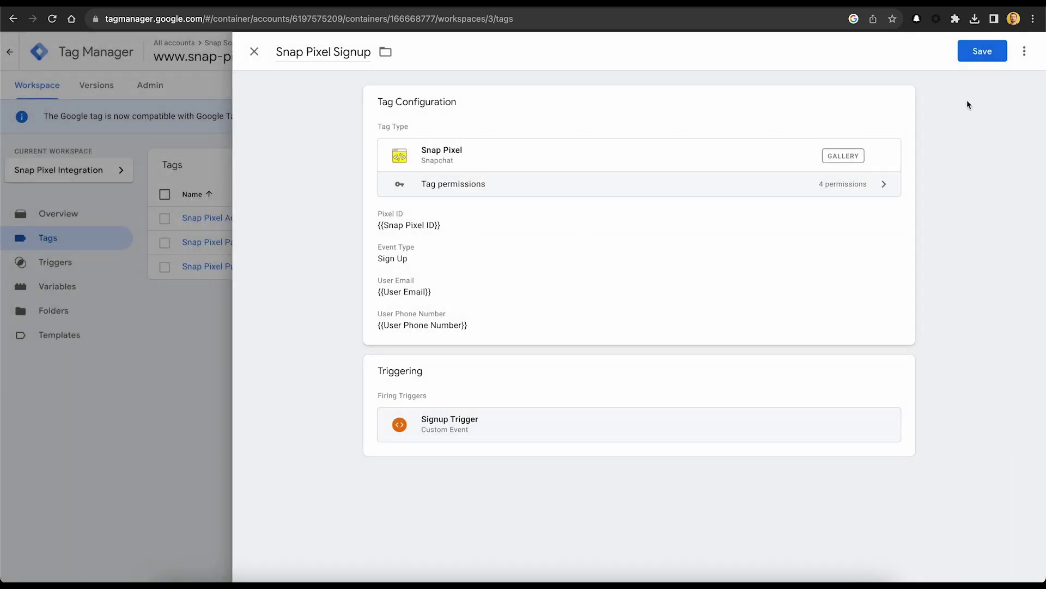
pyautogui.click(981, 54)
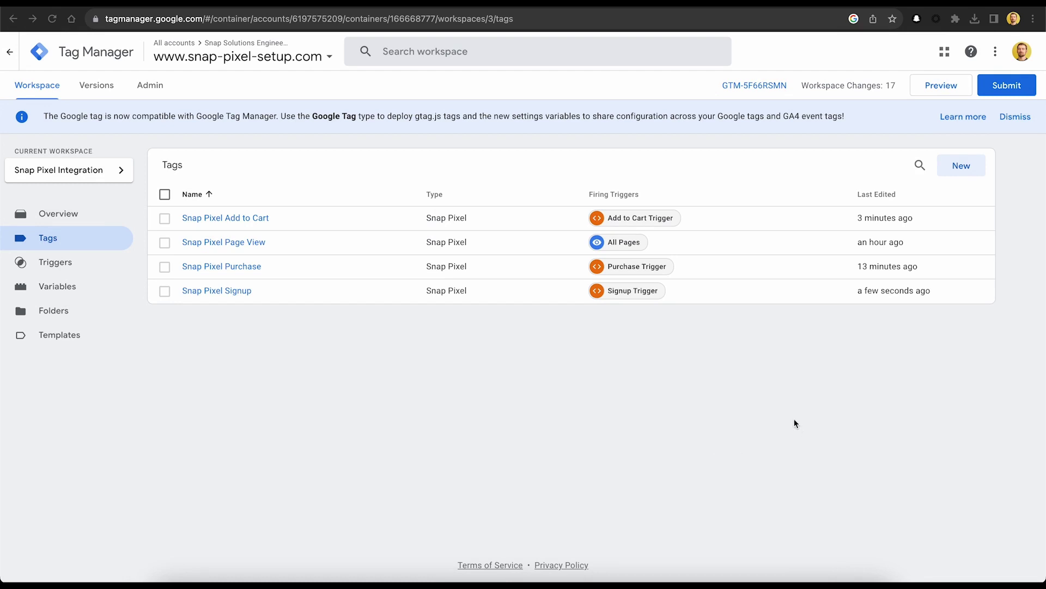
# Submit and publish the workspace as Version 2 - Snap Pixel Integration, then close the summary.
pyautogui.click(991, 87)
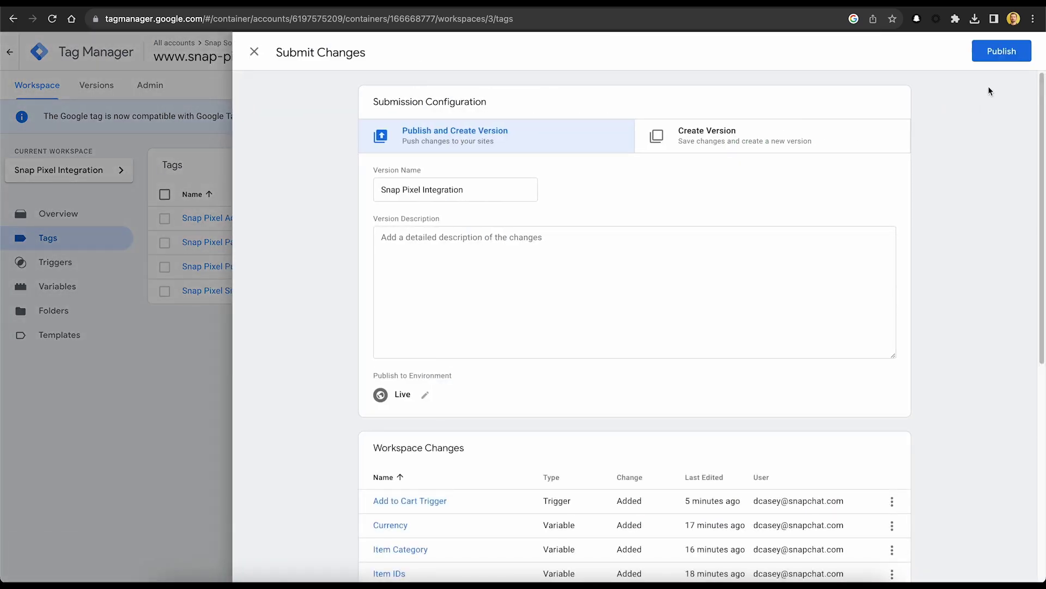
pyautogui.click(981, 51)
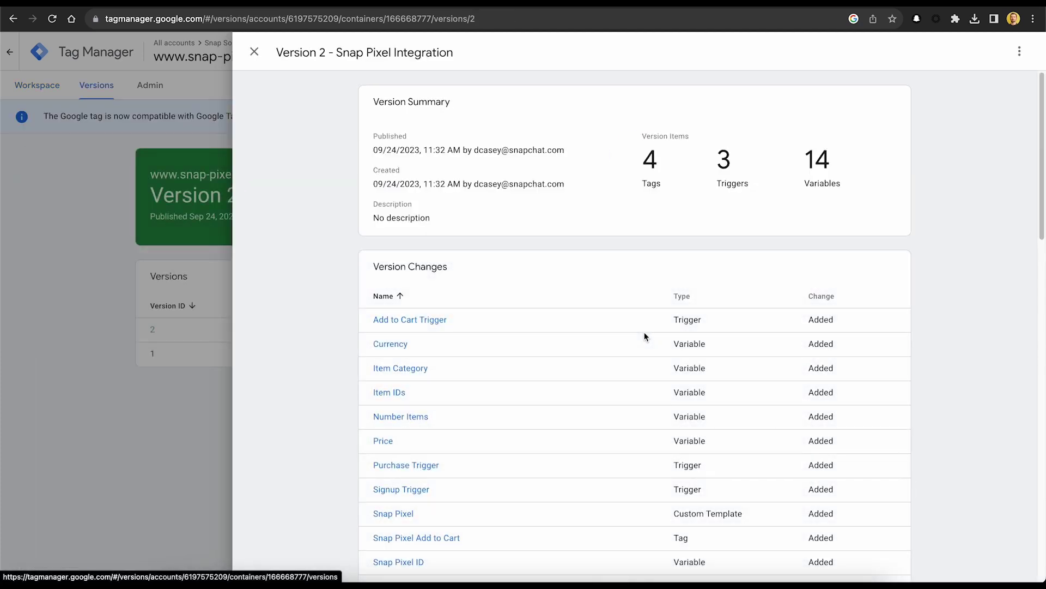
pyautogui.click(254, 52)
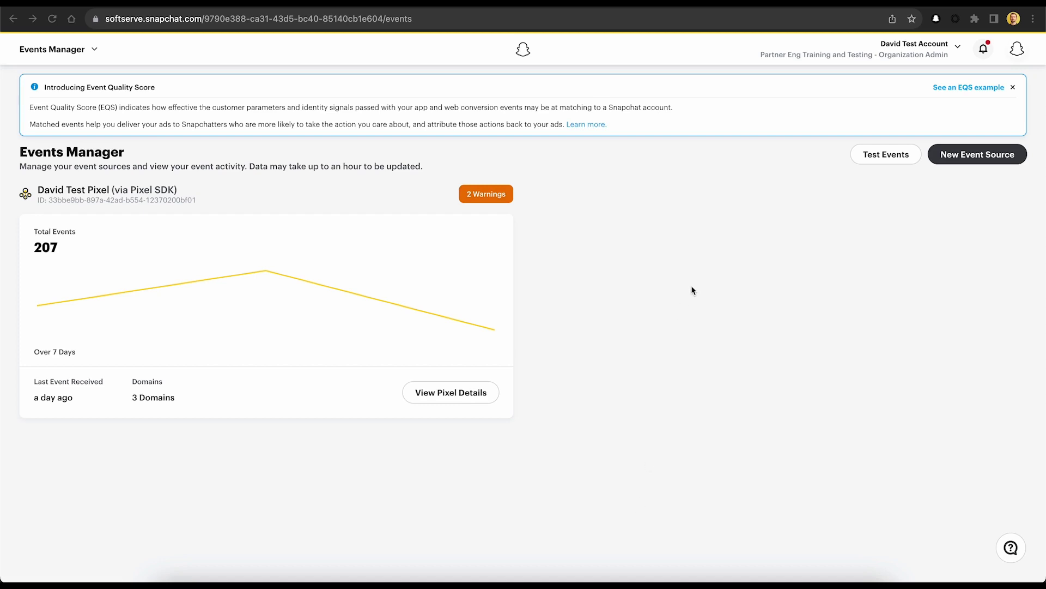
pyautogui.click(865, 159)
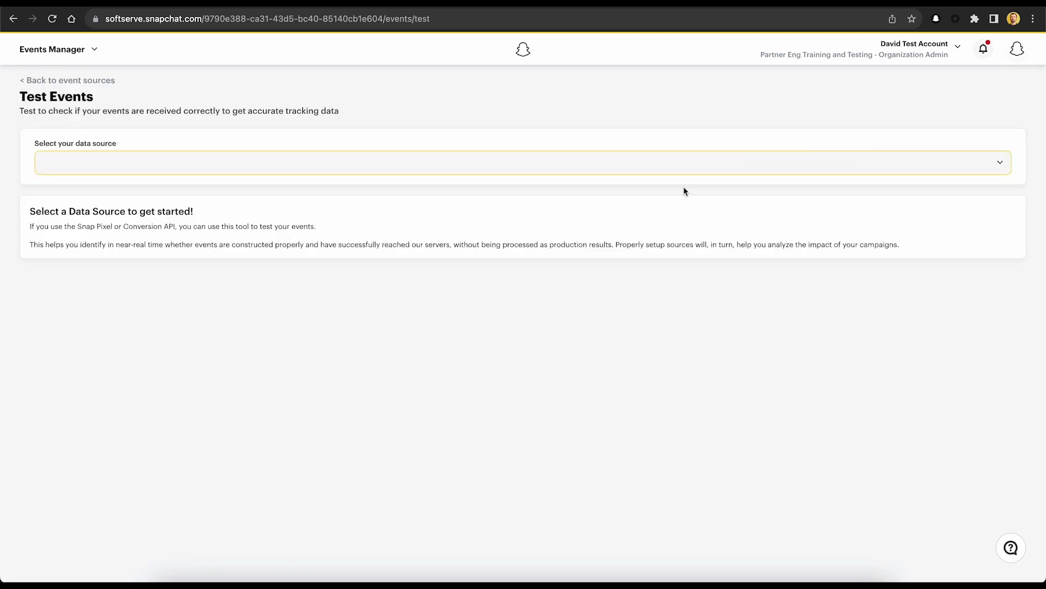
pyautogui.click(252, 162)
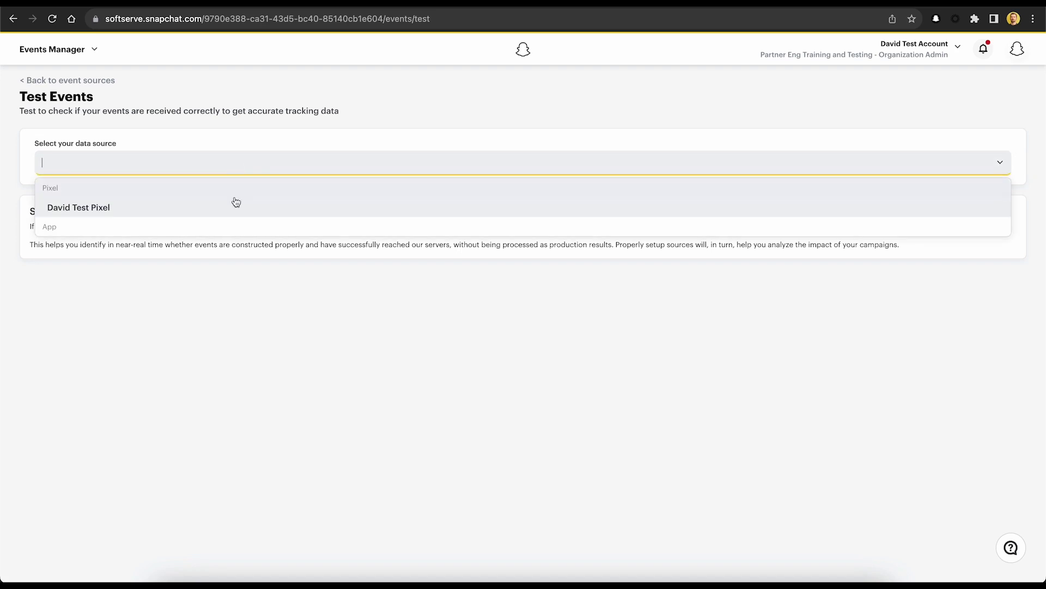
pyautogui.click(224, 212)
pyautogui.click(189, 301)
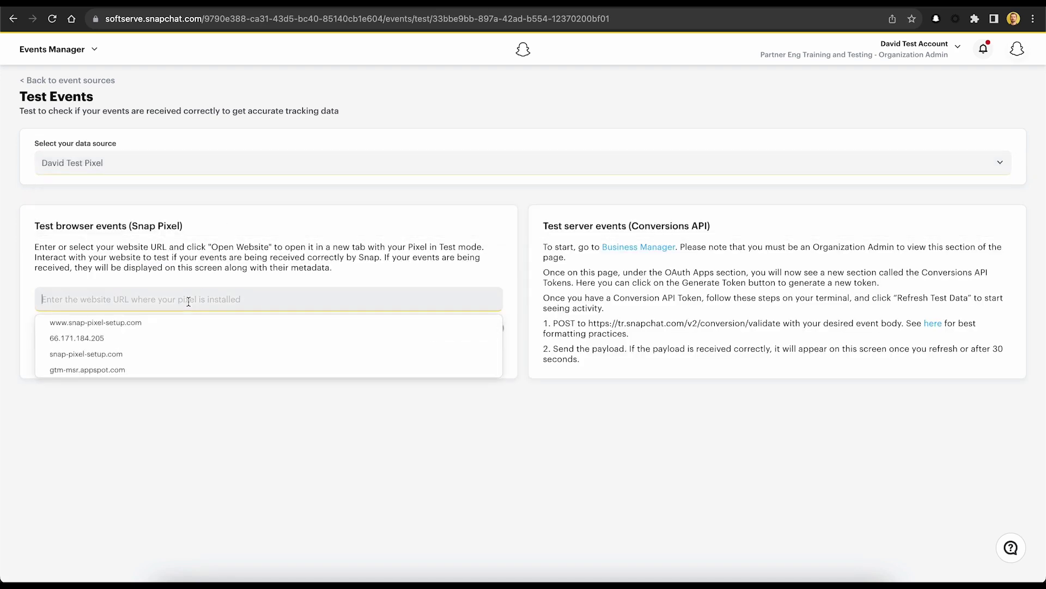
pyautogui.click(182, 324)
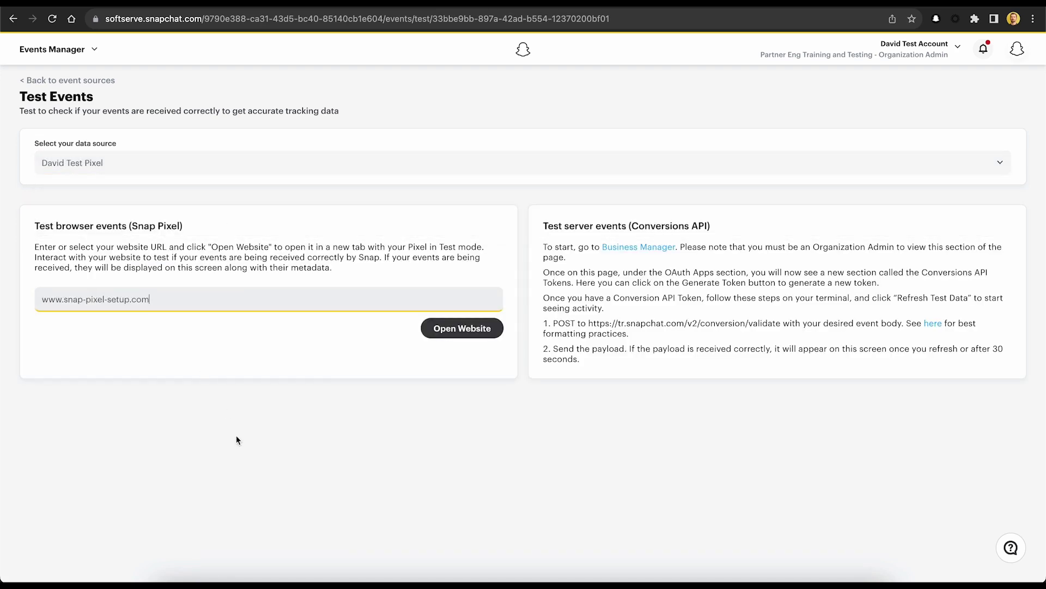
pyautogui.click(436, 331)
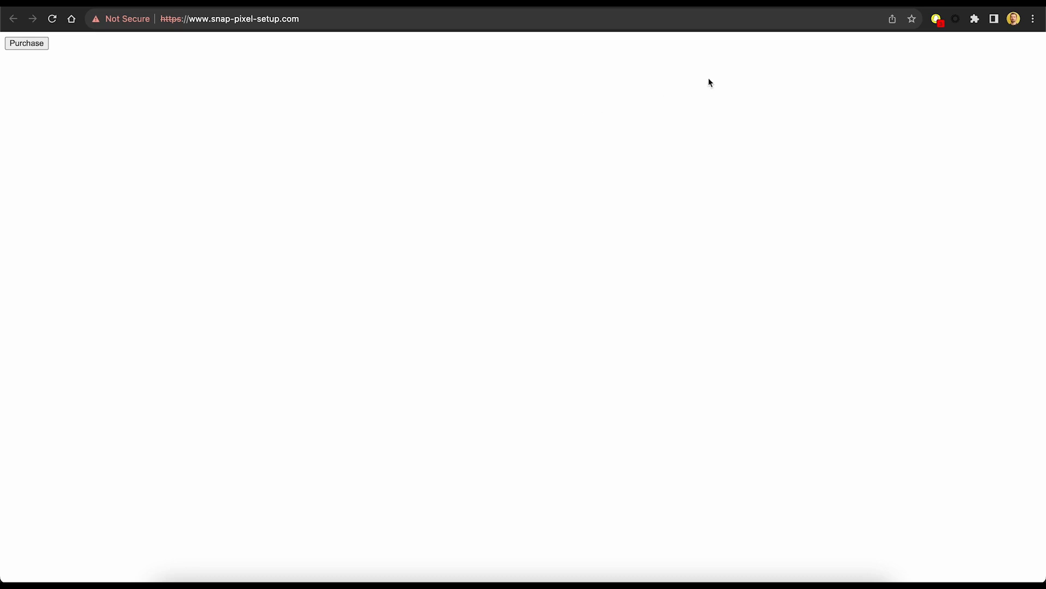
# Back in Events Manager, expand the valid Page View event's details.
pyautogui.click(850, 3)
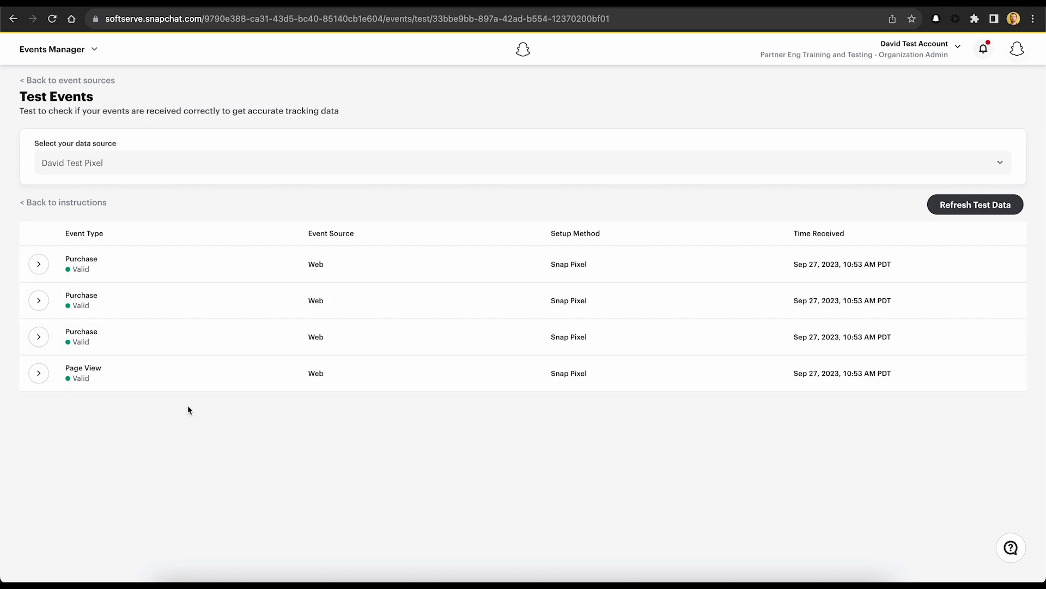
pyautogui.click(42, 374)
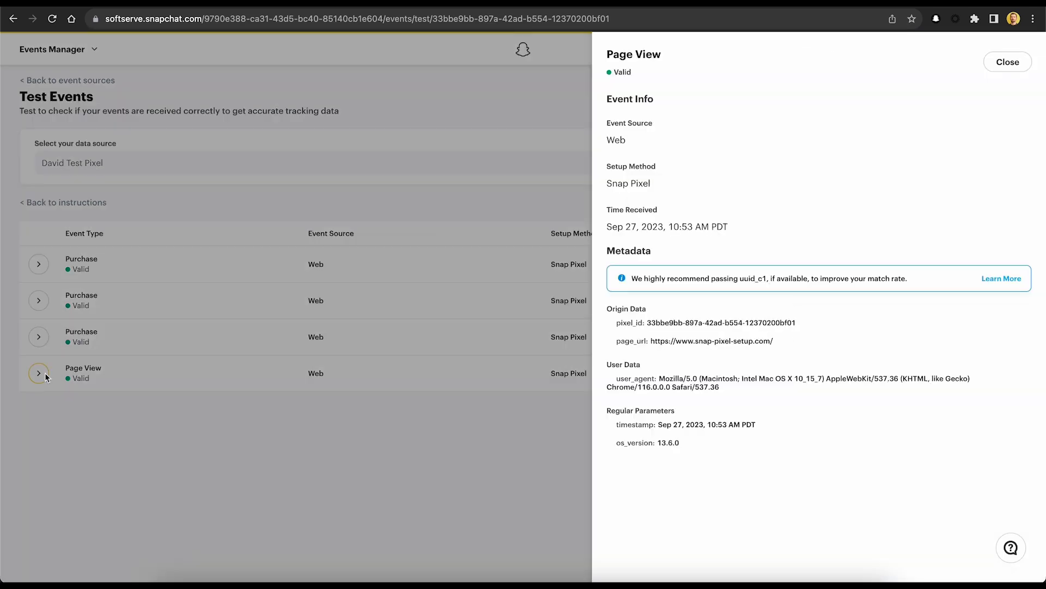